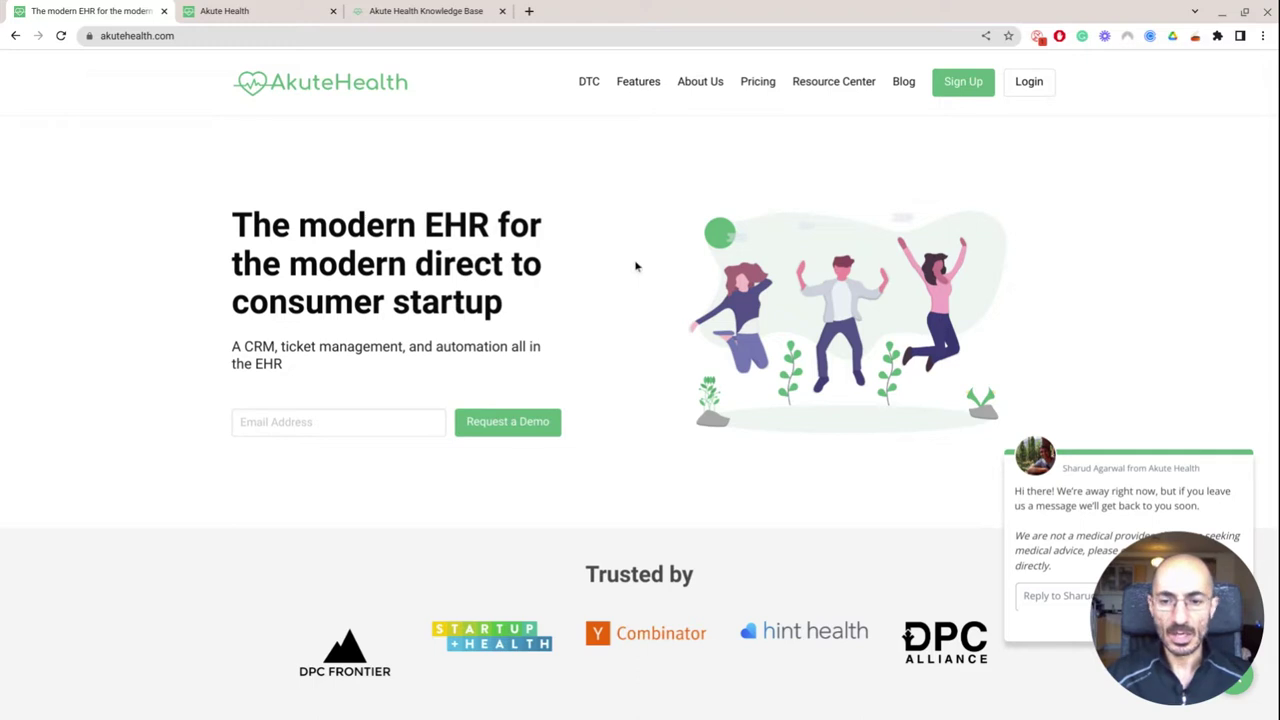
Scroll the akutehealth.com feature overview to the footer and back, then switch to the Knowledge Base
scroll(636, 266, down, 2)
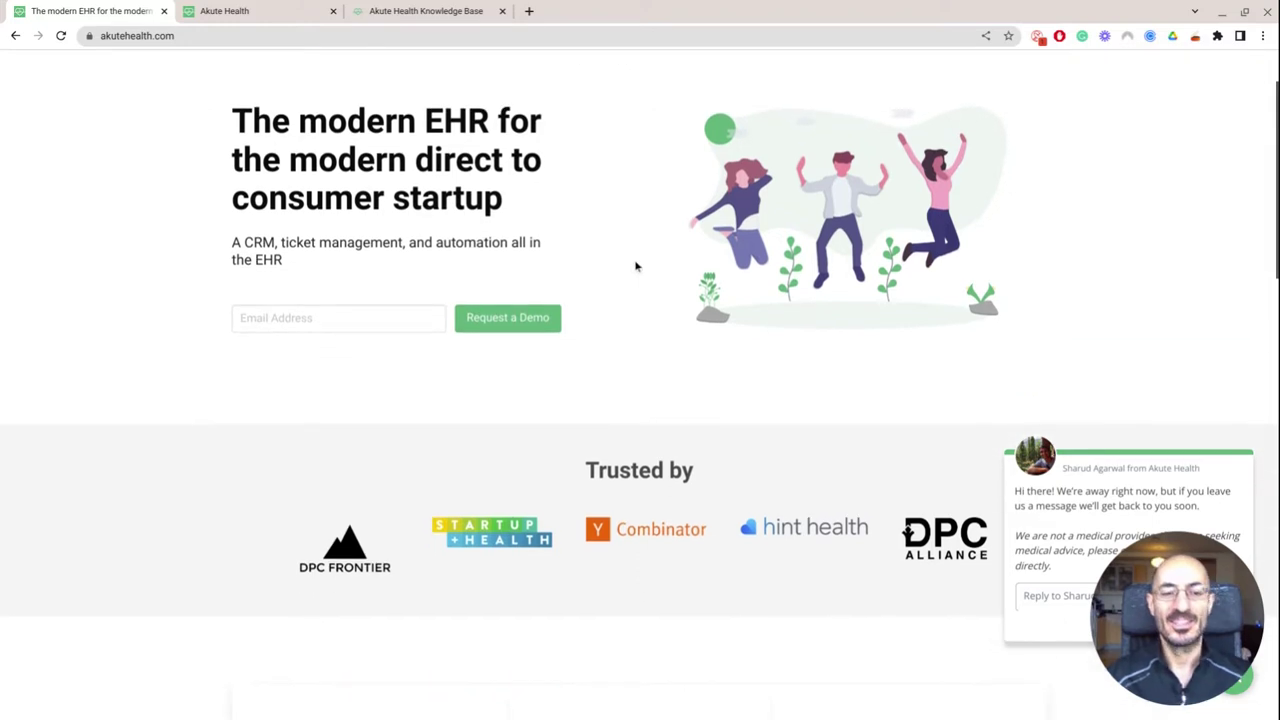
scroll(636, 266, down, 1)
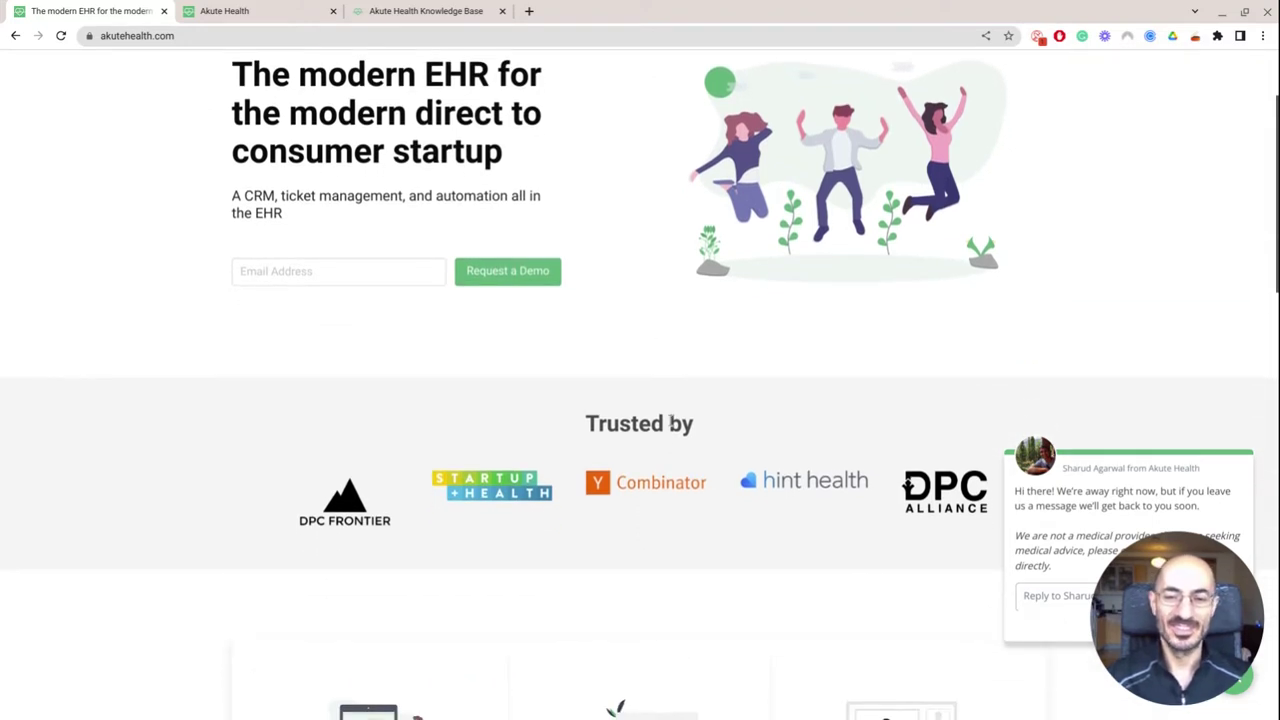
scroll(900, 495, down, 1)
scroll(840, 496, down, 2)
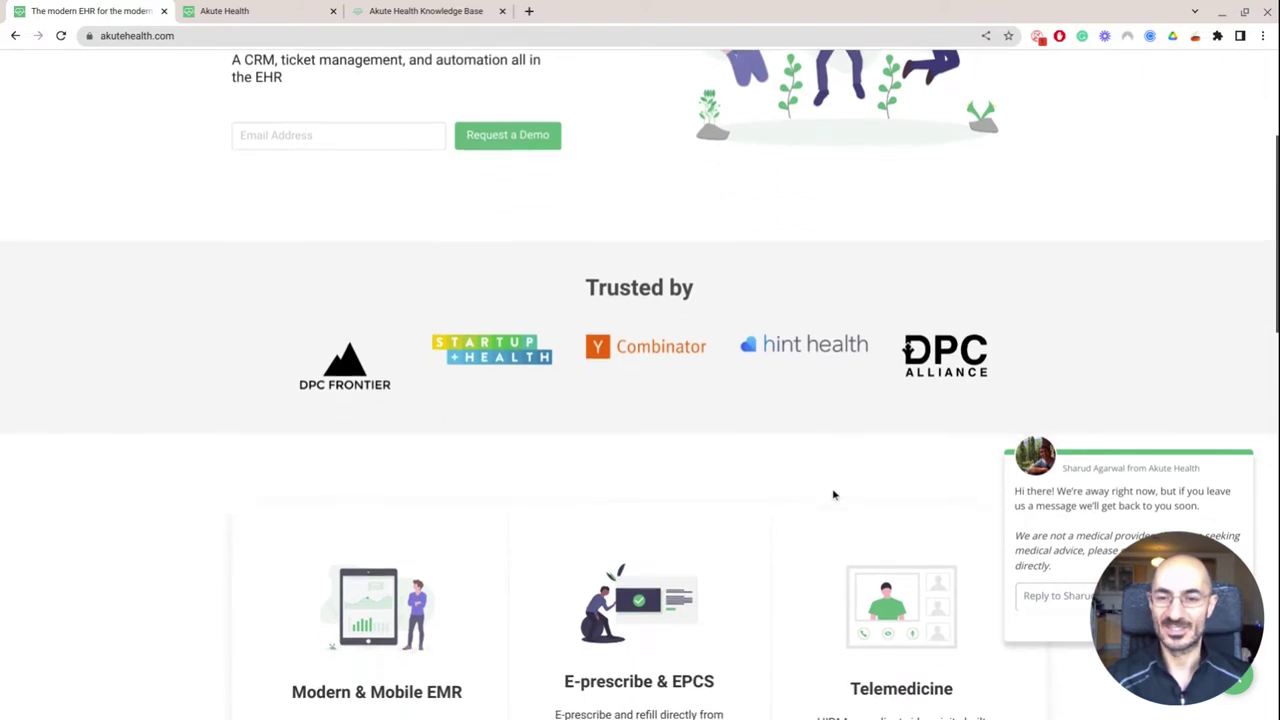
scroll(634, 489, down, 2)
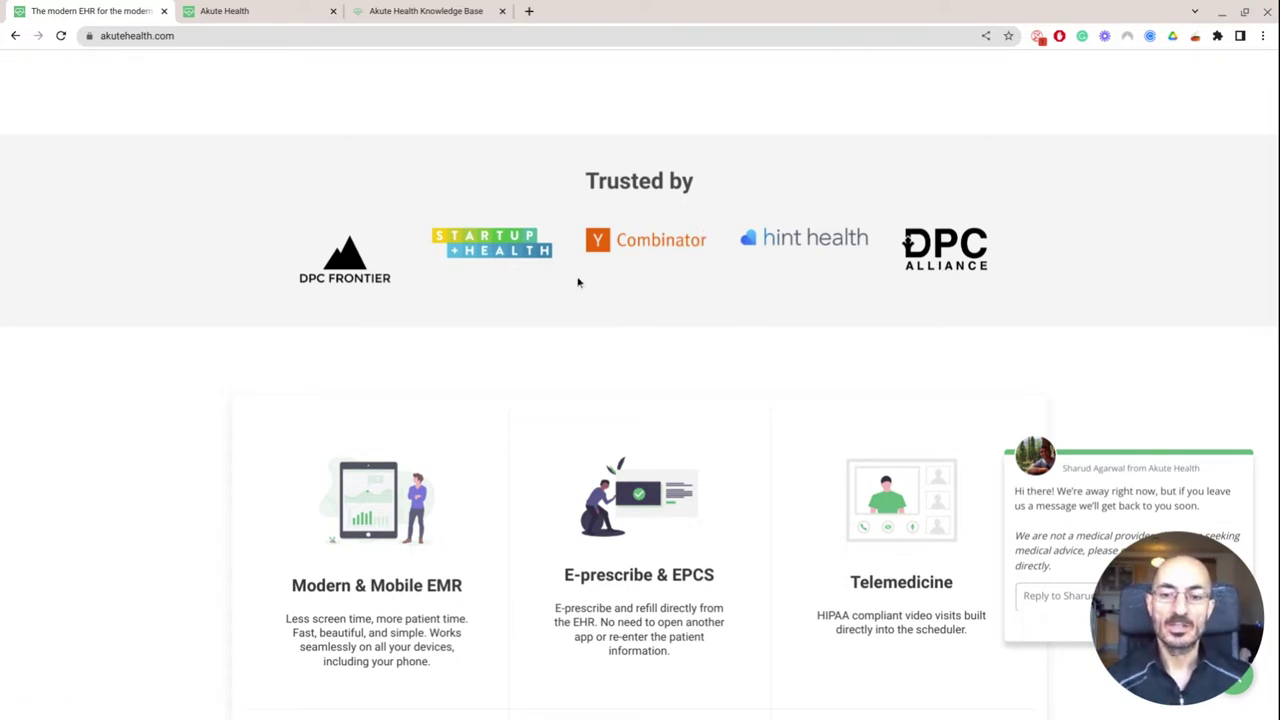
scroll(577, 283, down, 1)
scroll(583, 317, down, 2)
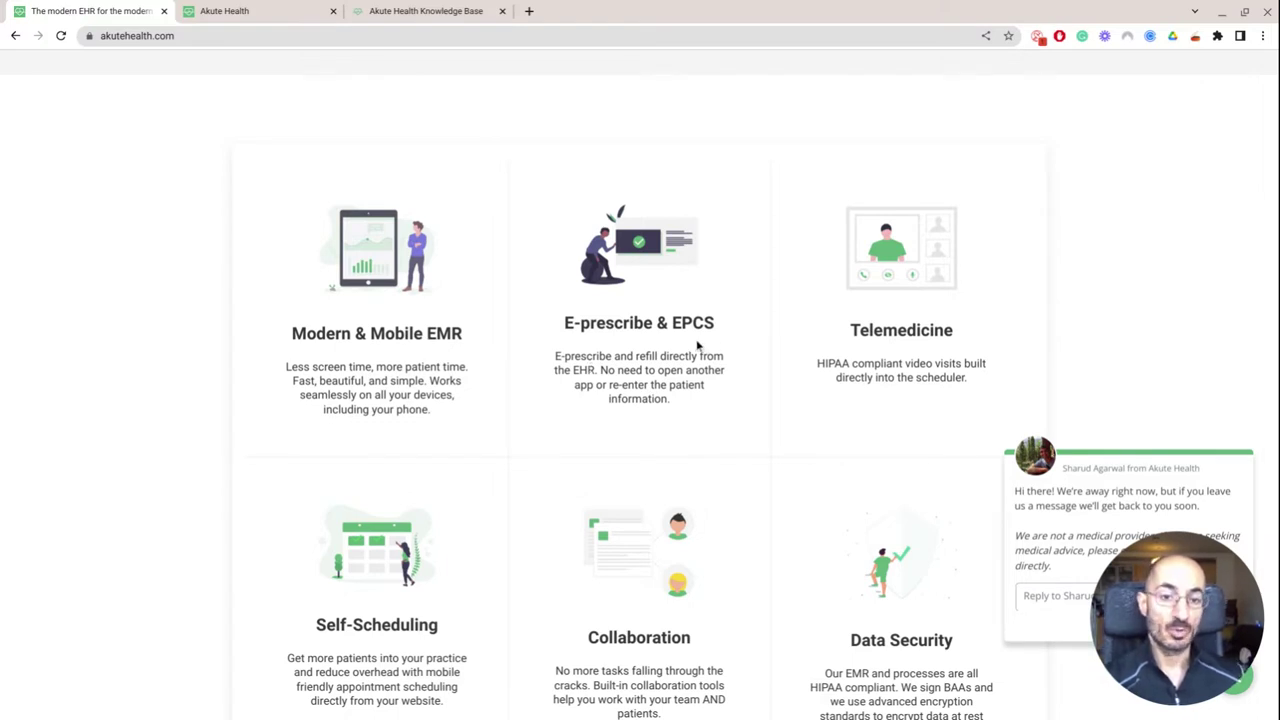
scroll(697, 345, down, 1)
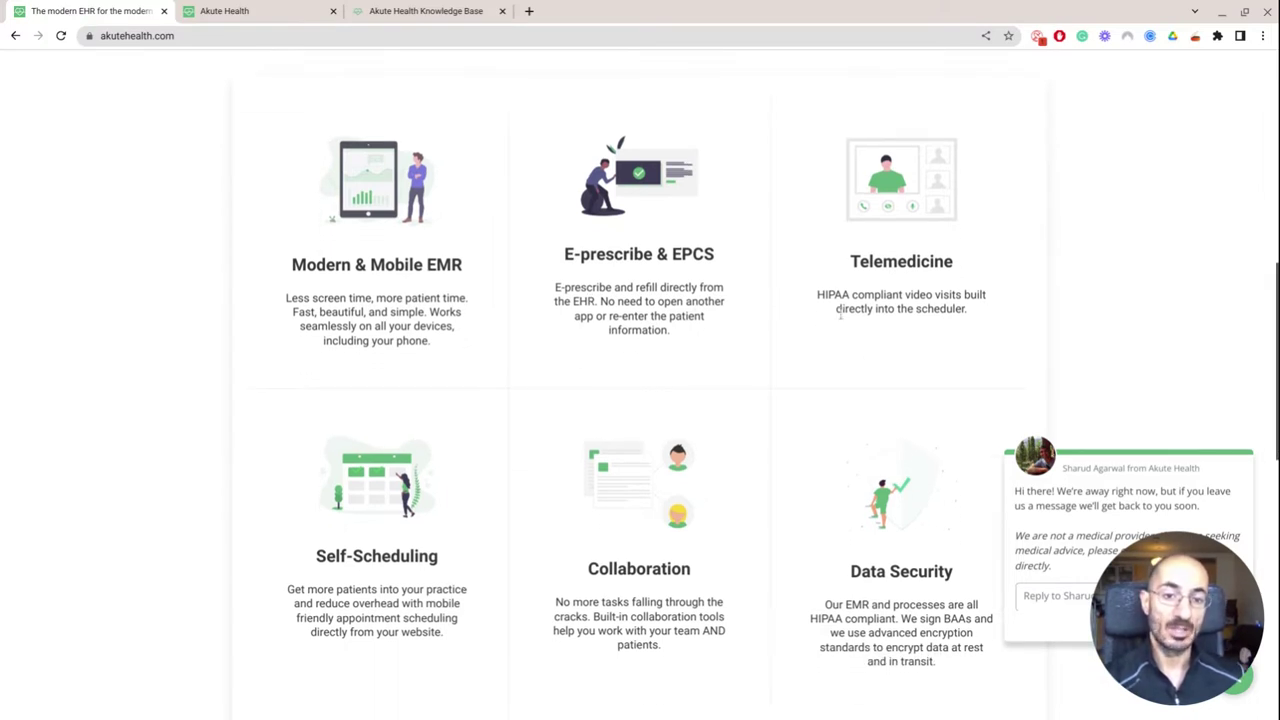
scroll(840, 312, down, 3)
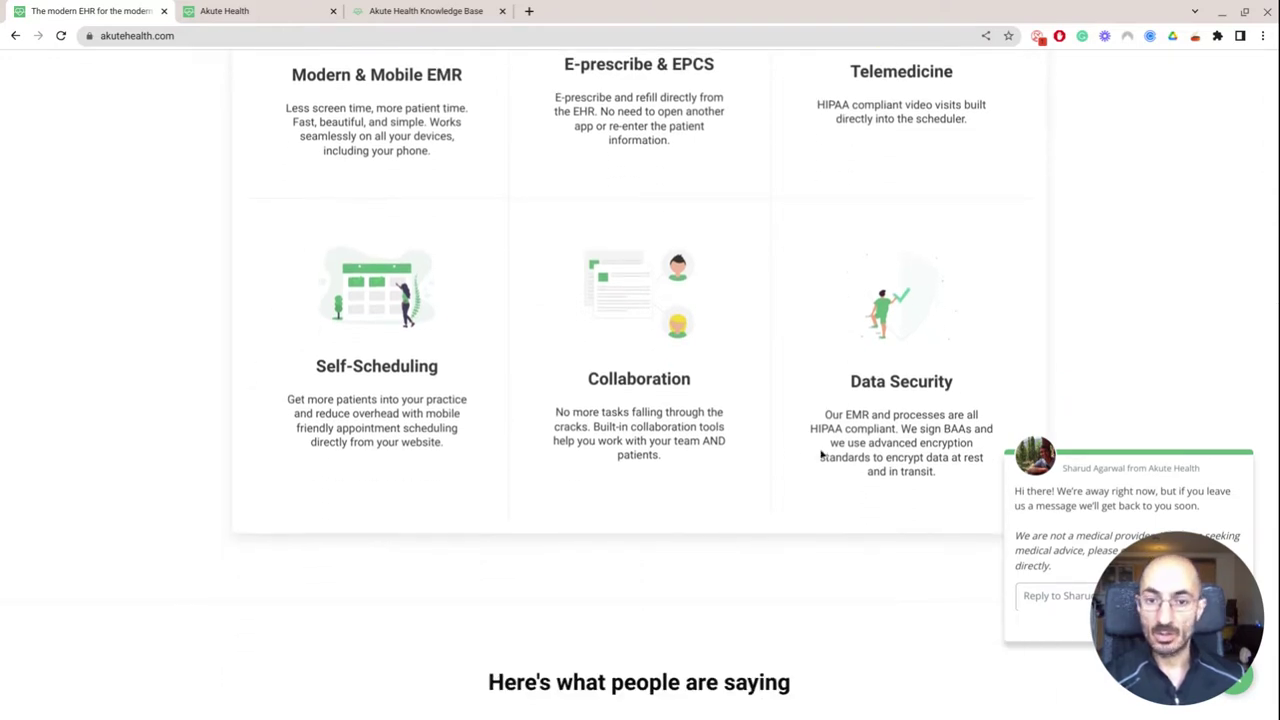
ctrl+scroll(655, 432, up, 5)
ctrl+scroll(655, 432, down, 5)
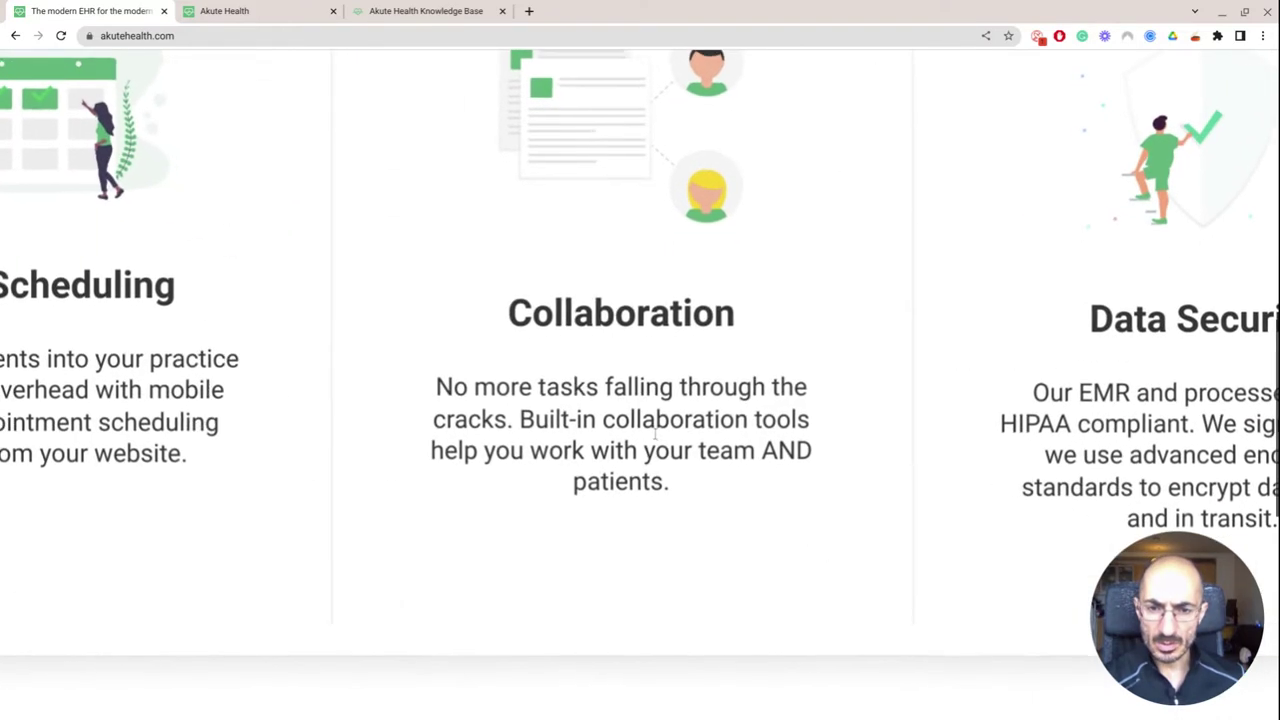
ctrl+scroll(655, 433, down, 1)
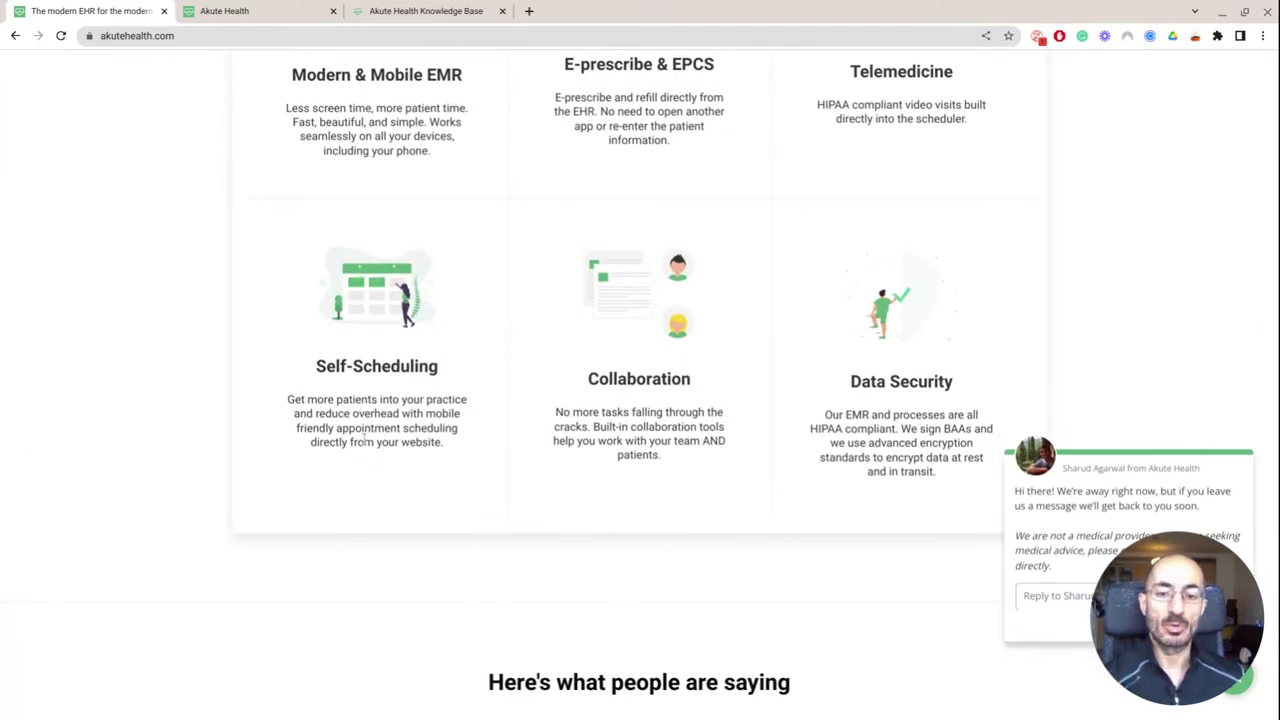
scroll(365, 438, down, 3)
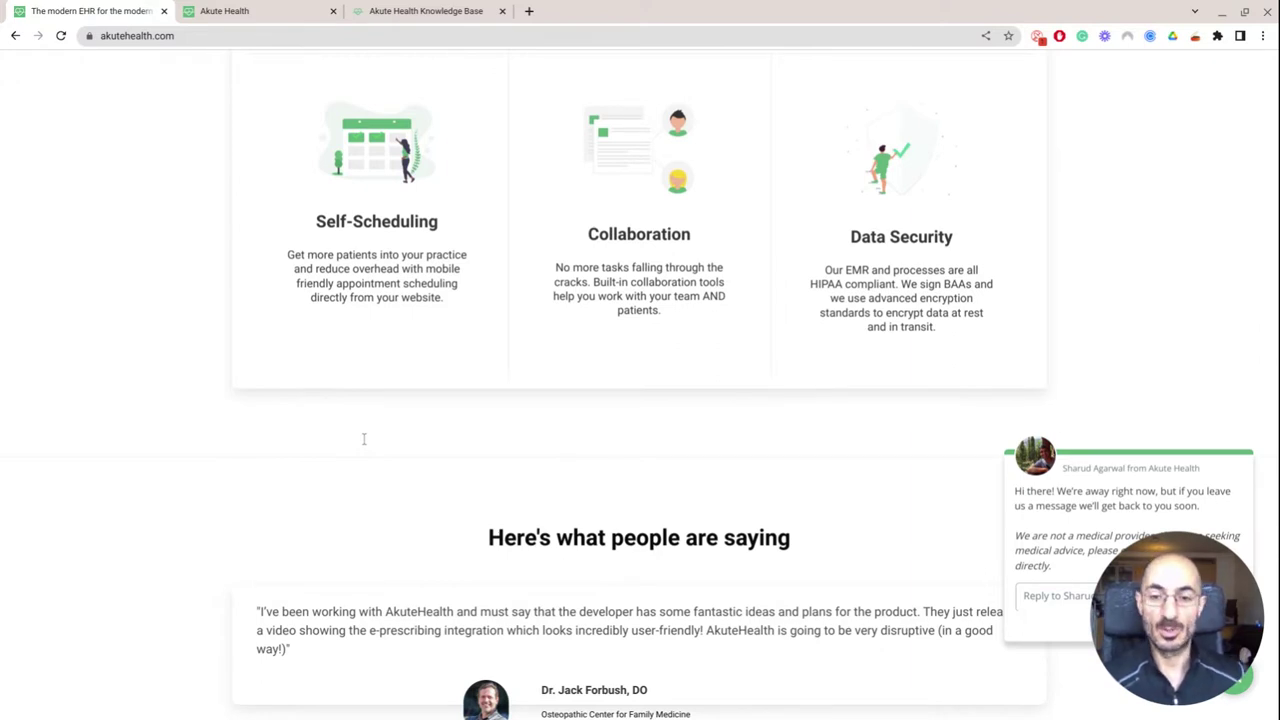
scroll(364, 438, down, 3)
scroll(364, 440, down, 4)
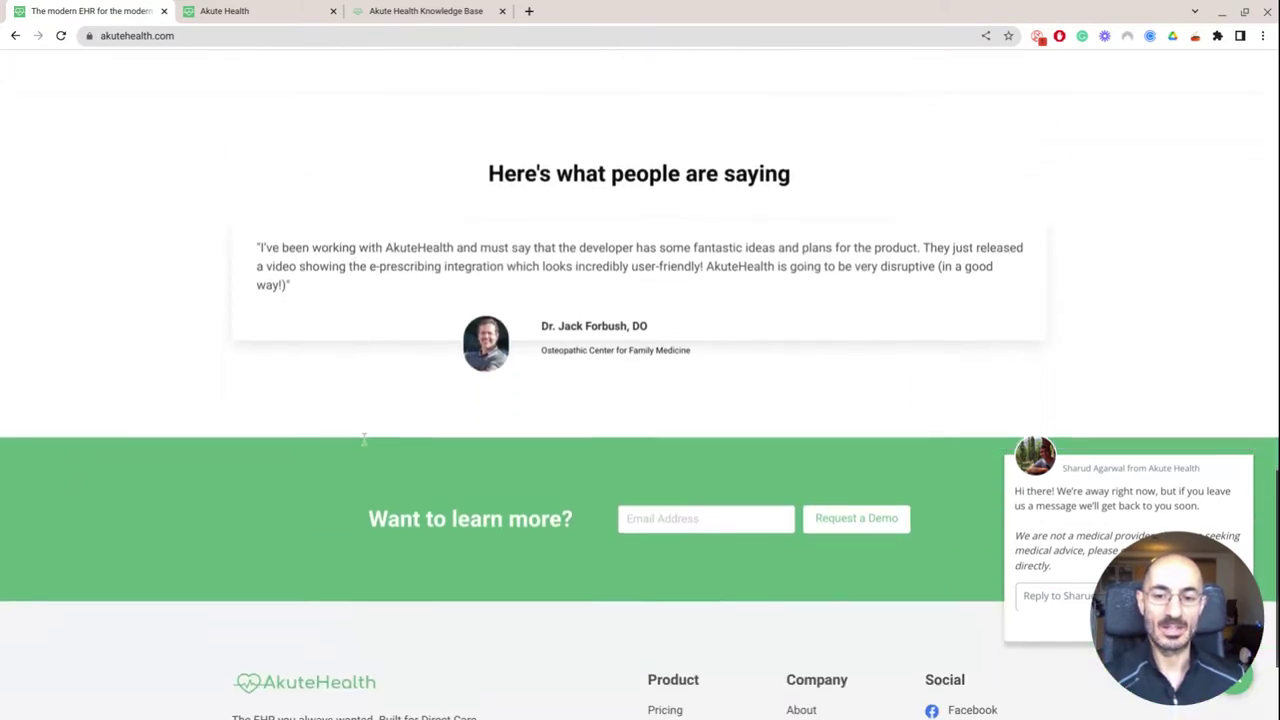
scroll(364, 440, down, 2)
scroll(522, 571, up, 15)
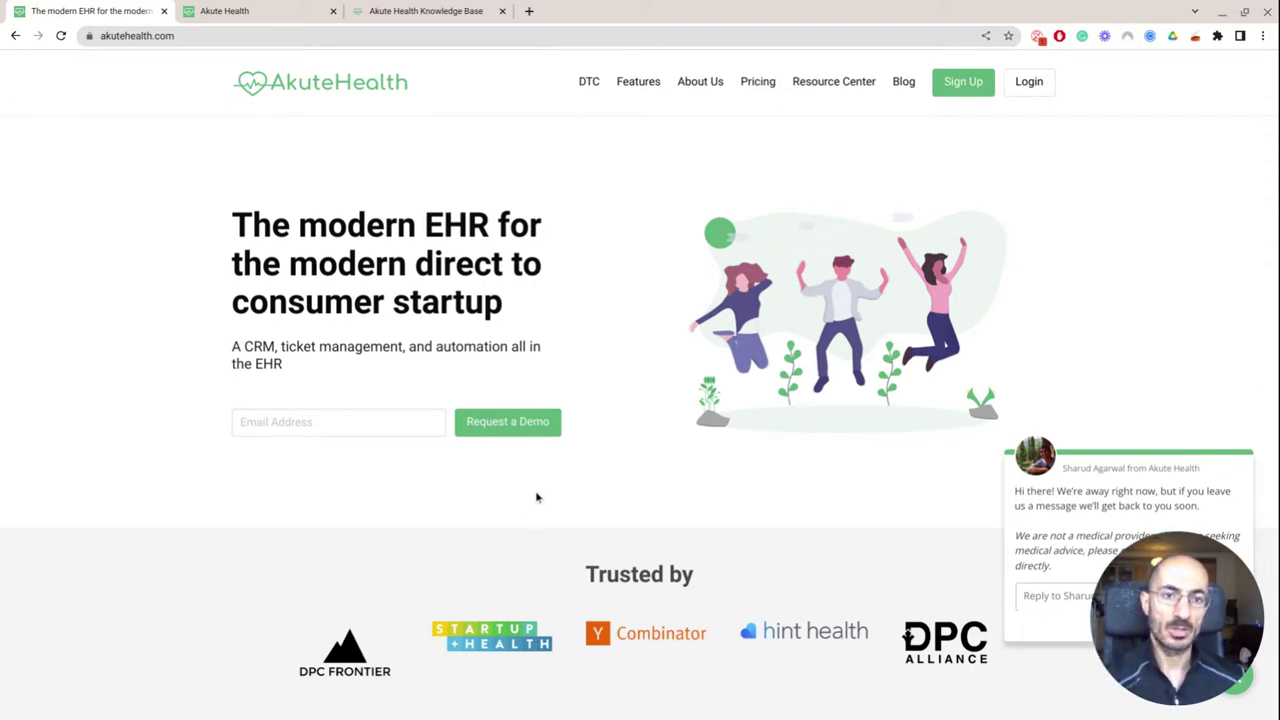
click(410, 12)
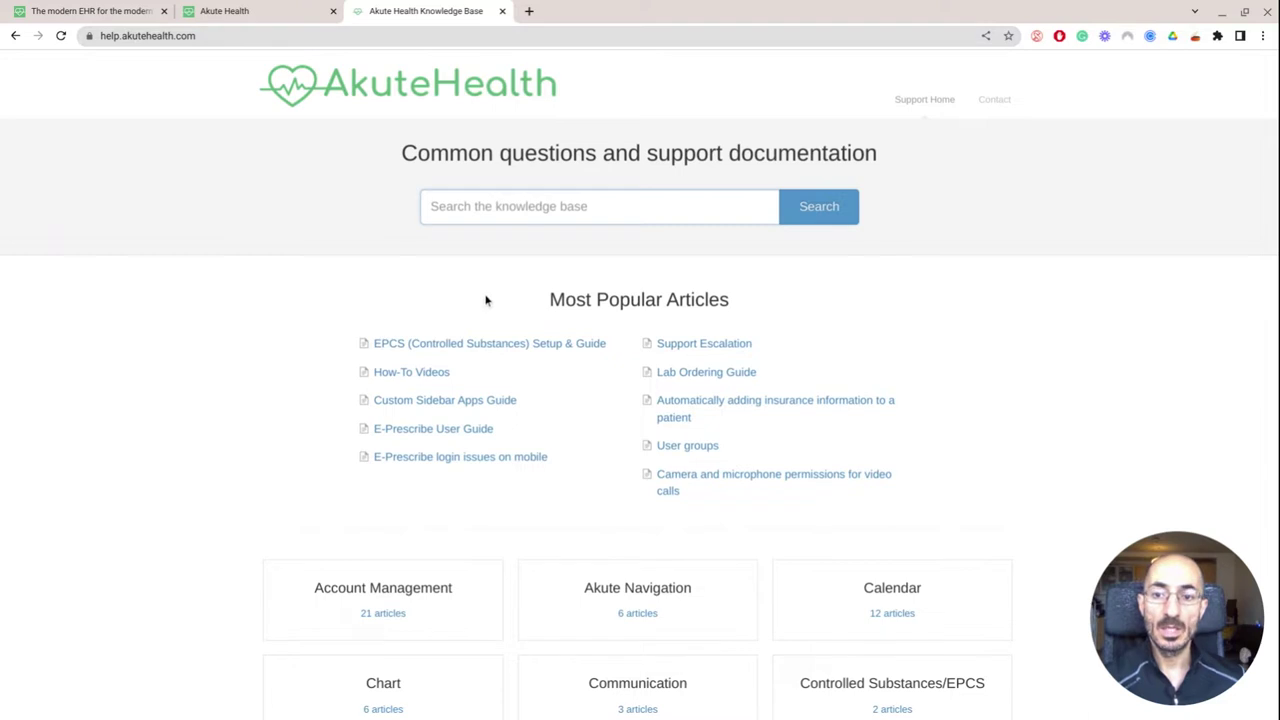
Read the Availability date range article under How-To Videos > Calendar, then return to the calendar
scroll(485, 300, down, 1)
click(390, 345)
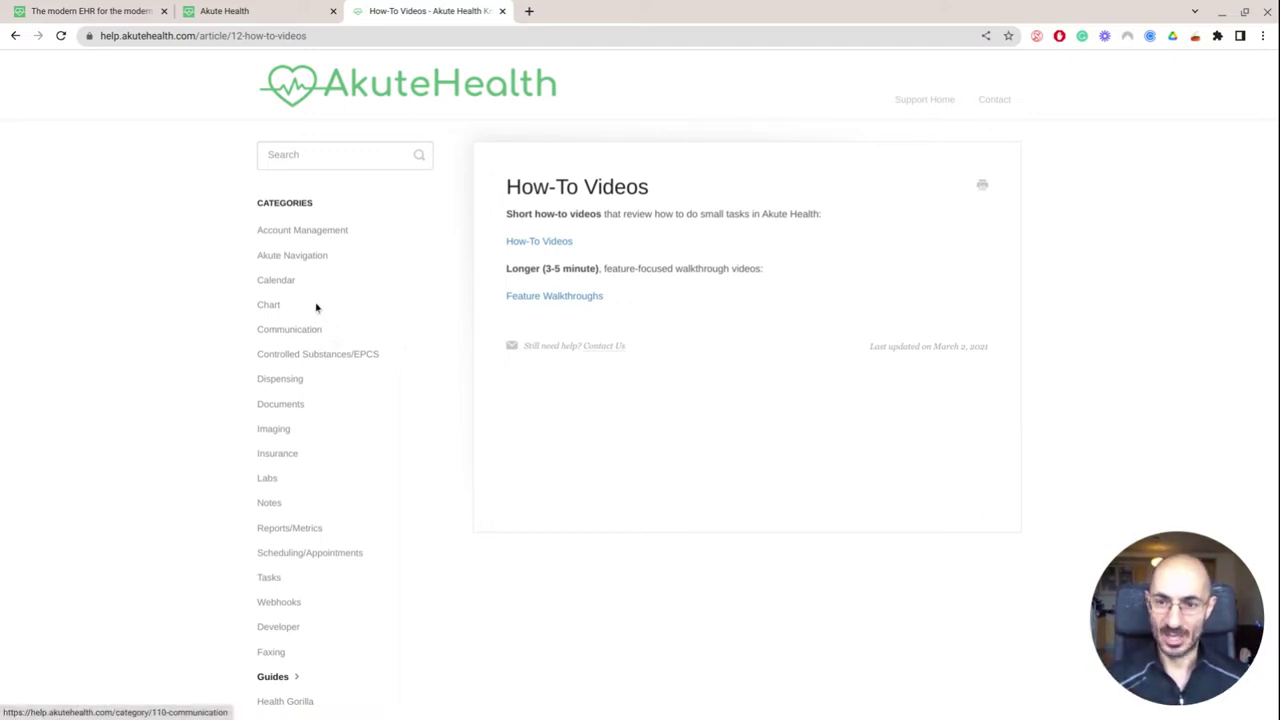
click(281, 289)
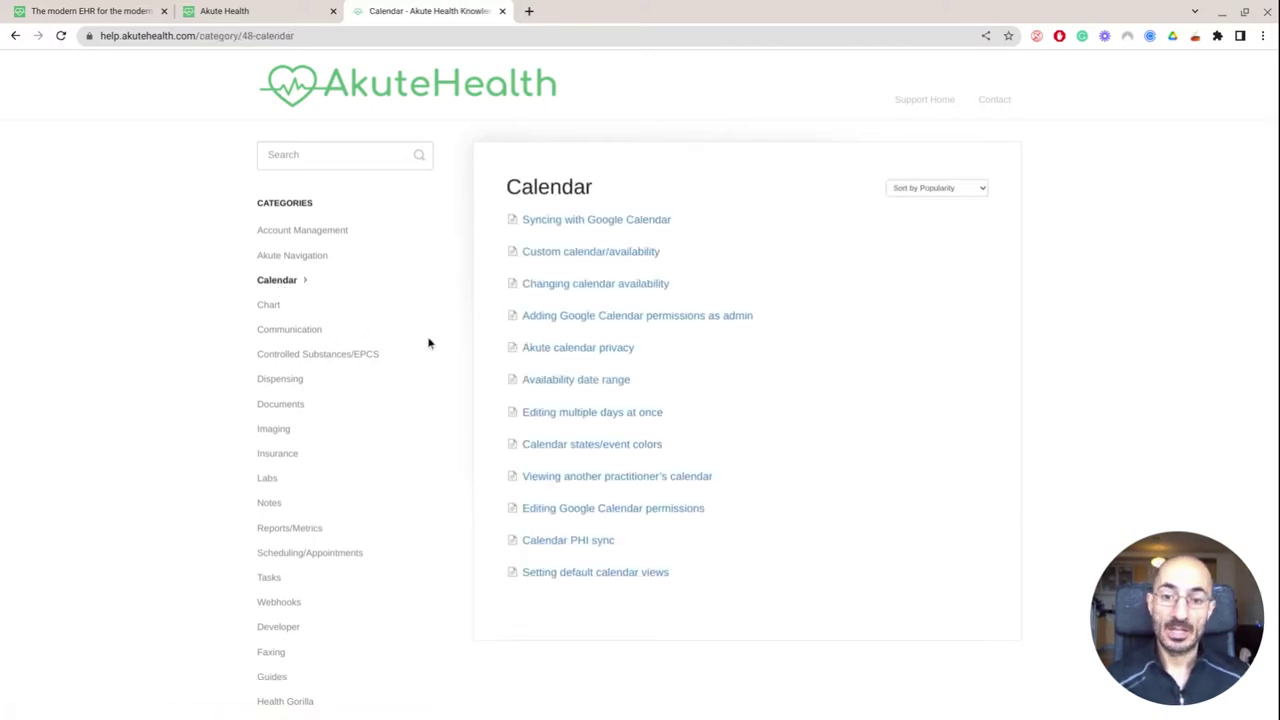
click(540, 387)
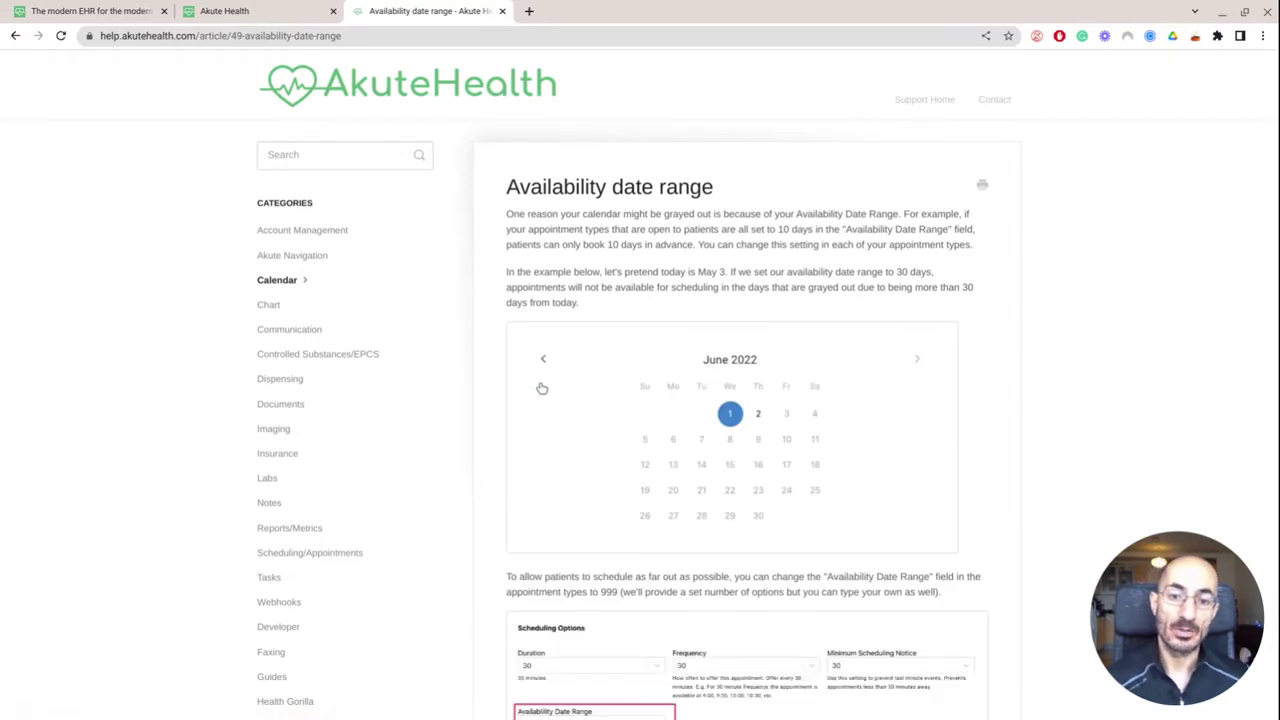
scroll(758, 421, down, 2)
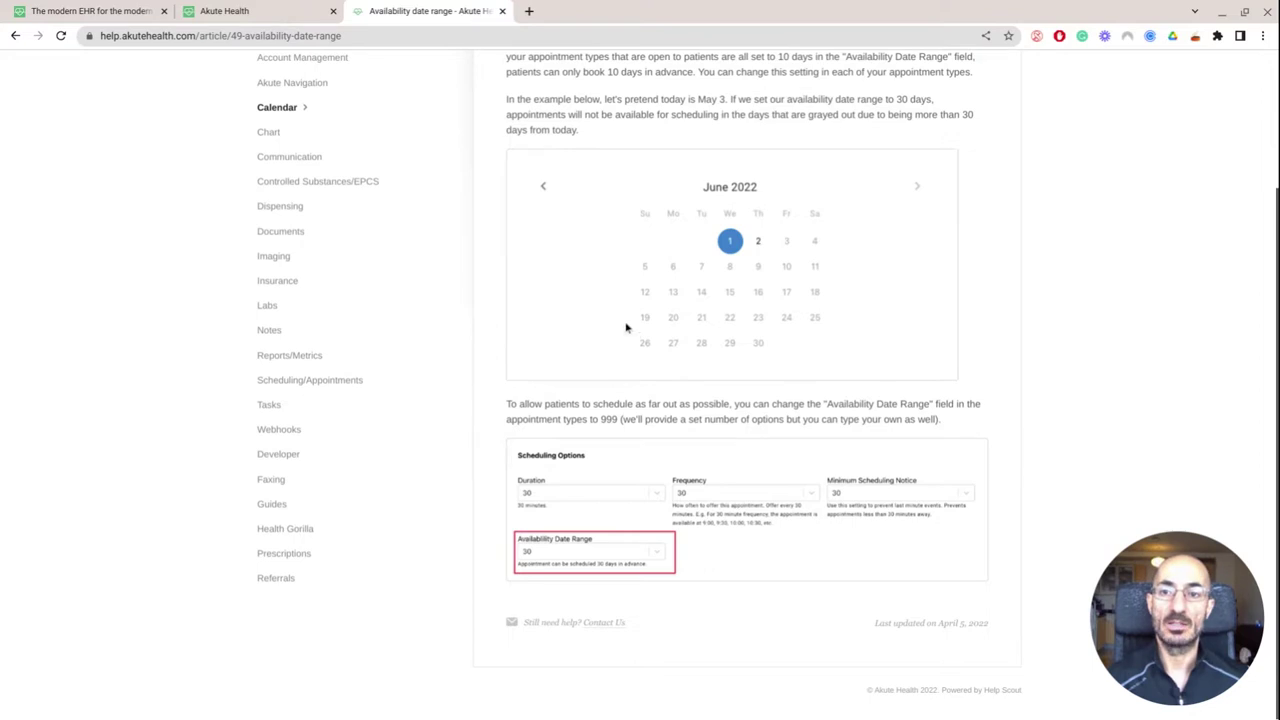
click(234, 10)
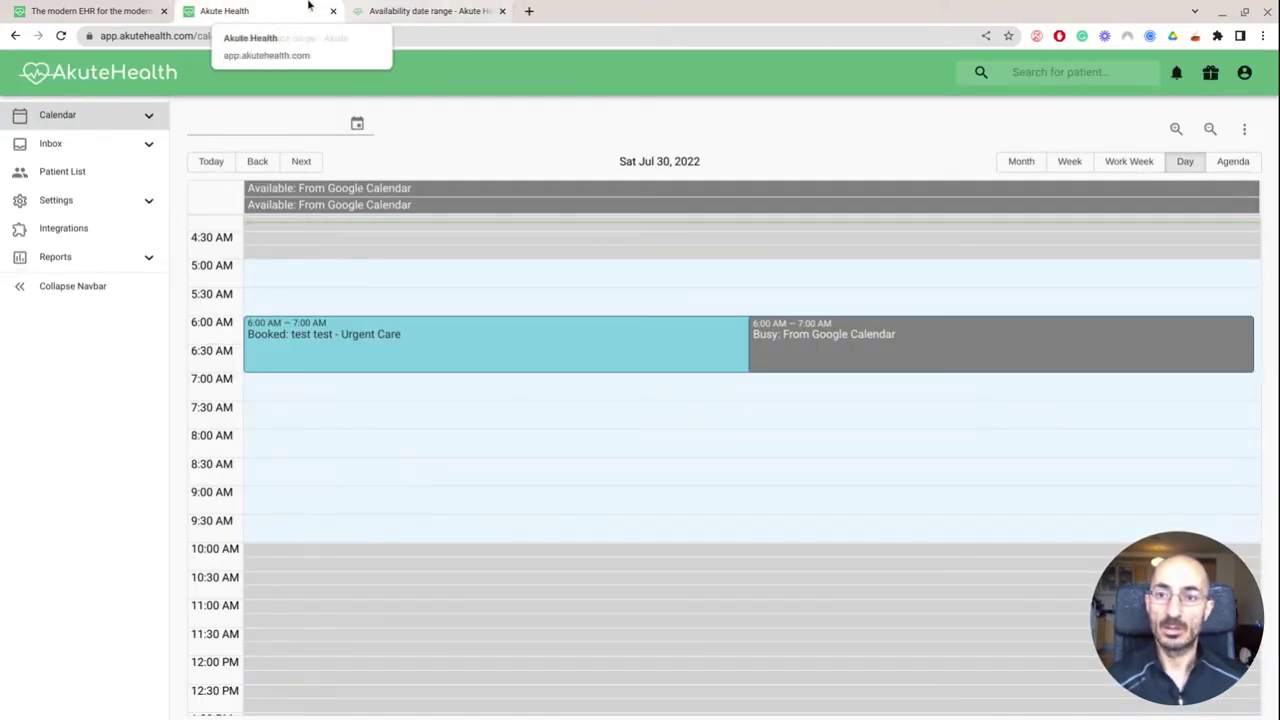
Go back to the calendar from the homepage and switch to the Jul 25–29 work week view
click(97, 8)
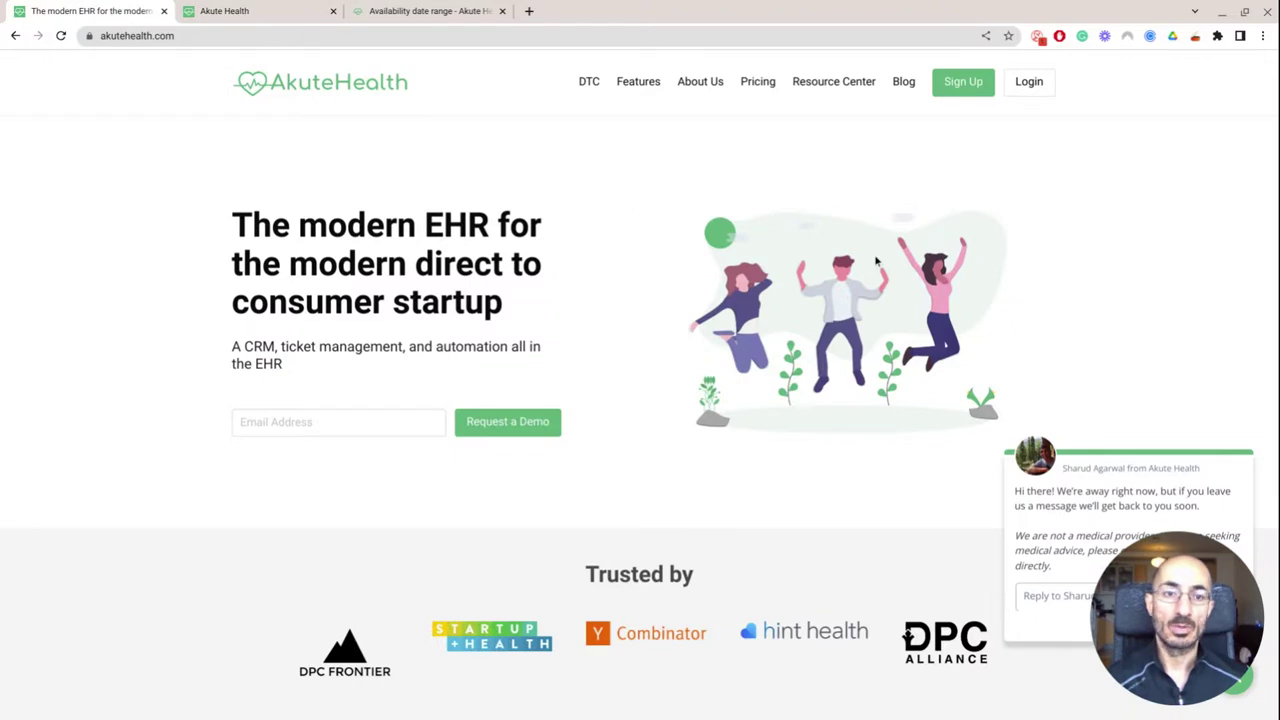
click(265, 8)
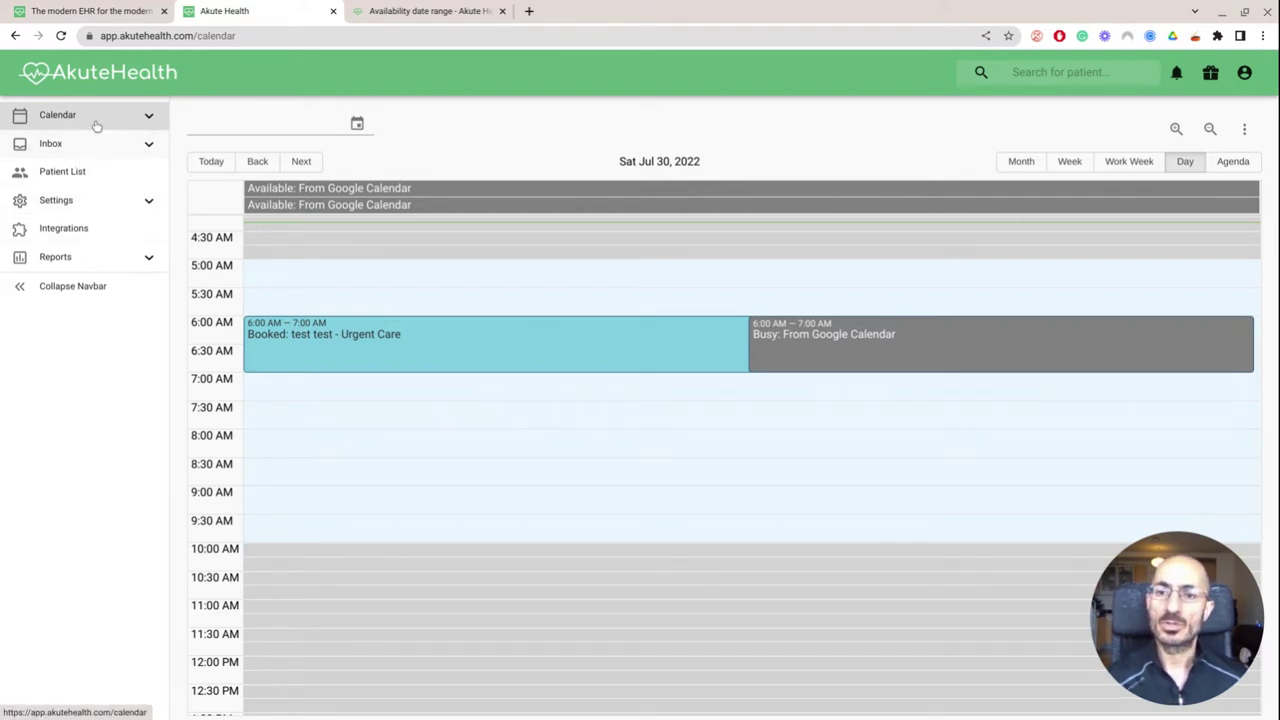
scroll(420, 285, down, 5)
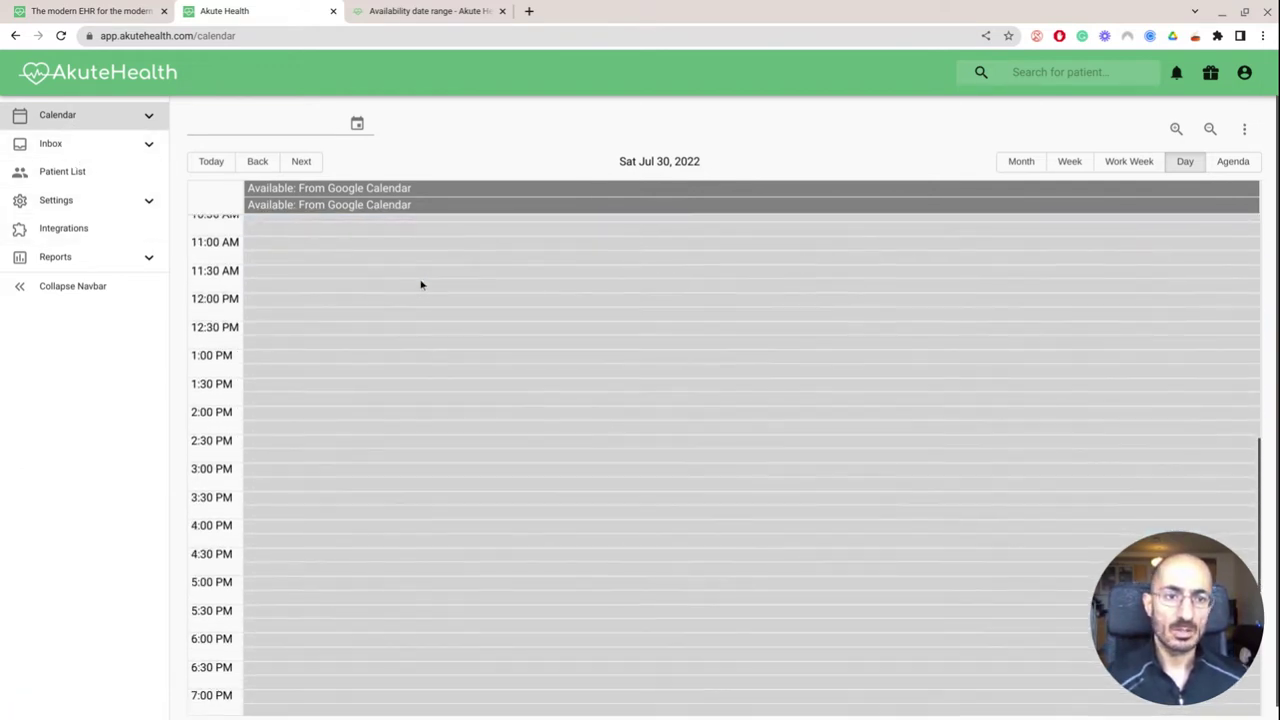
scroll(420, 285, up, 10)
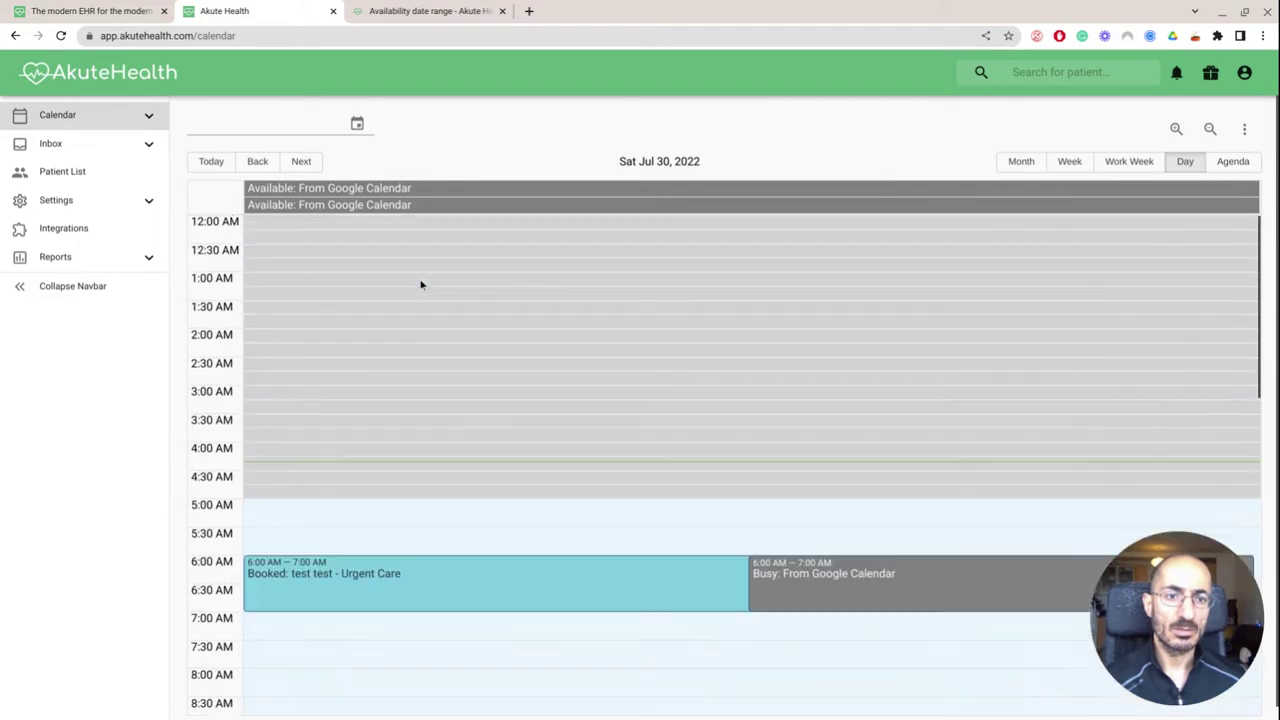
click(1128, 162)
Block out a Wednesday, Jul 27 event from 11:45 AM to 2:30 PM
scroll(798, 318, down, 3)
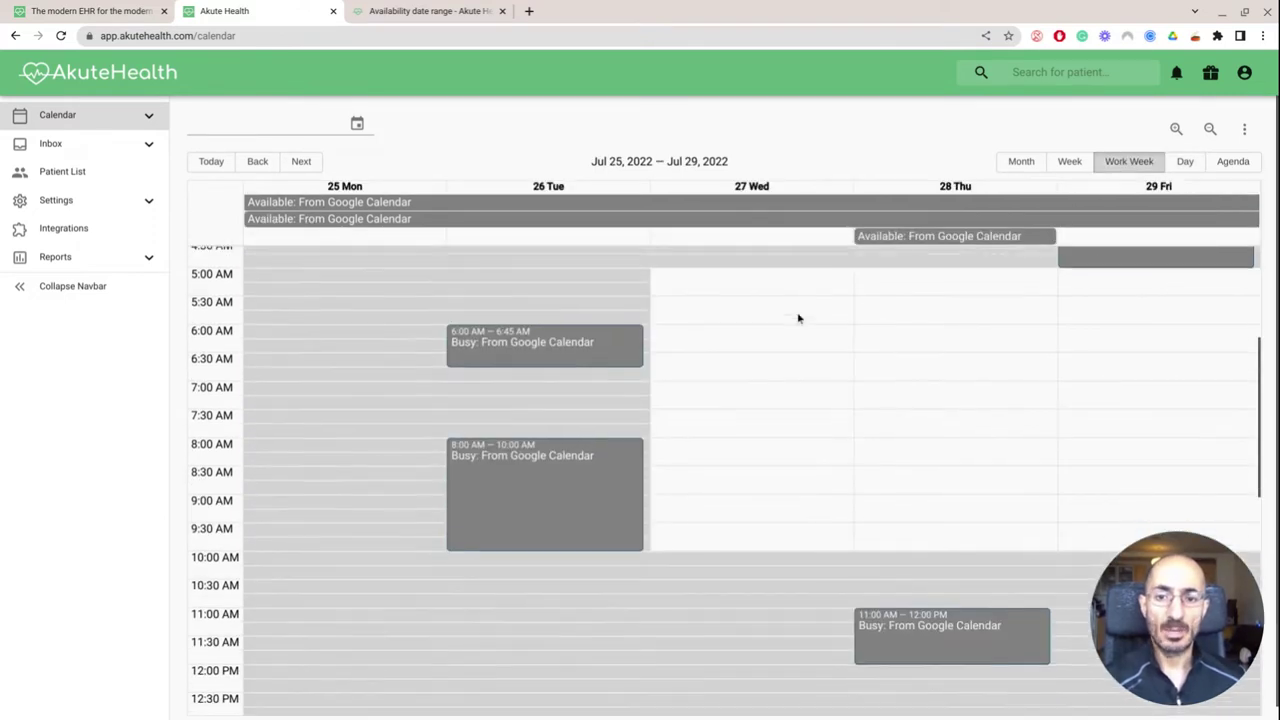
scroll(798, 318, down, 5)
scroll(798, 318, up, 5)
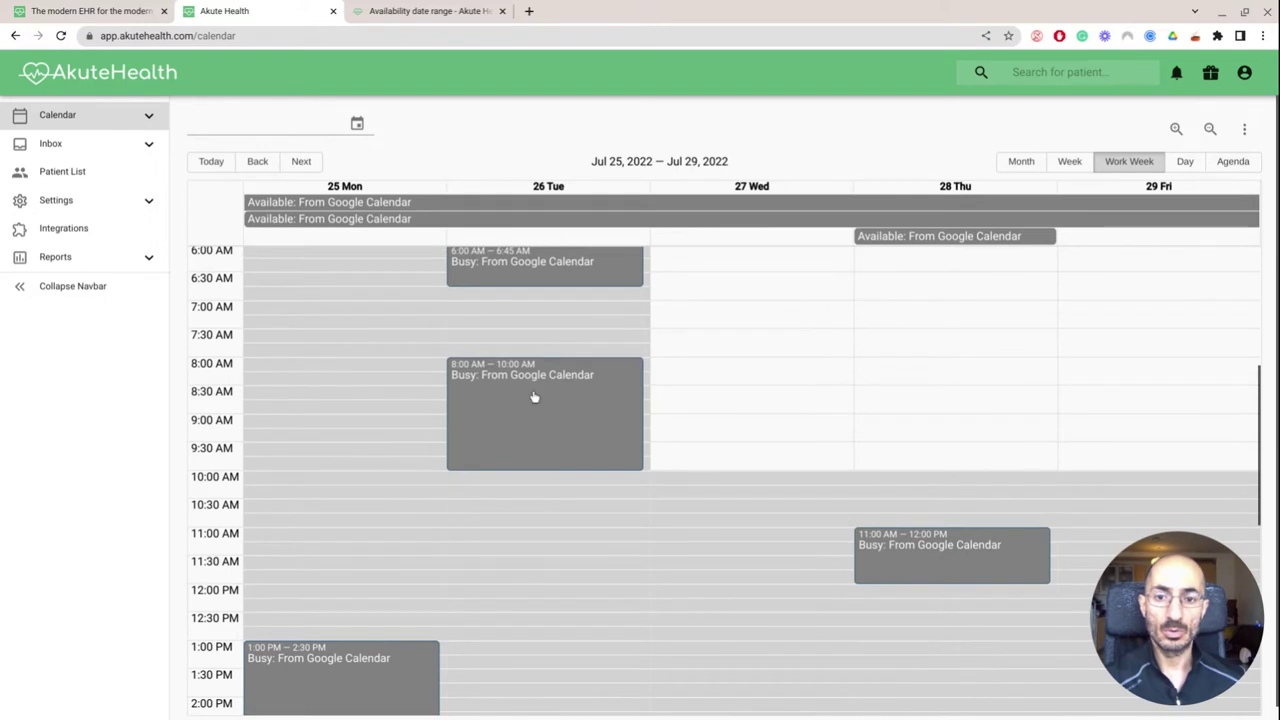
scroll(866, 449, up, 6)
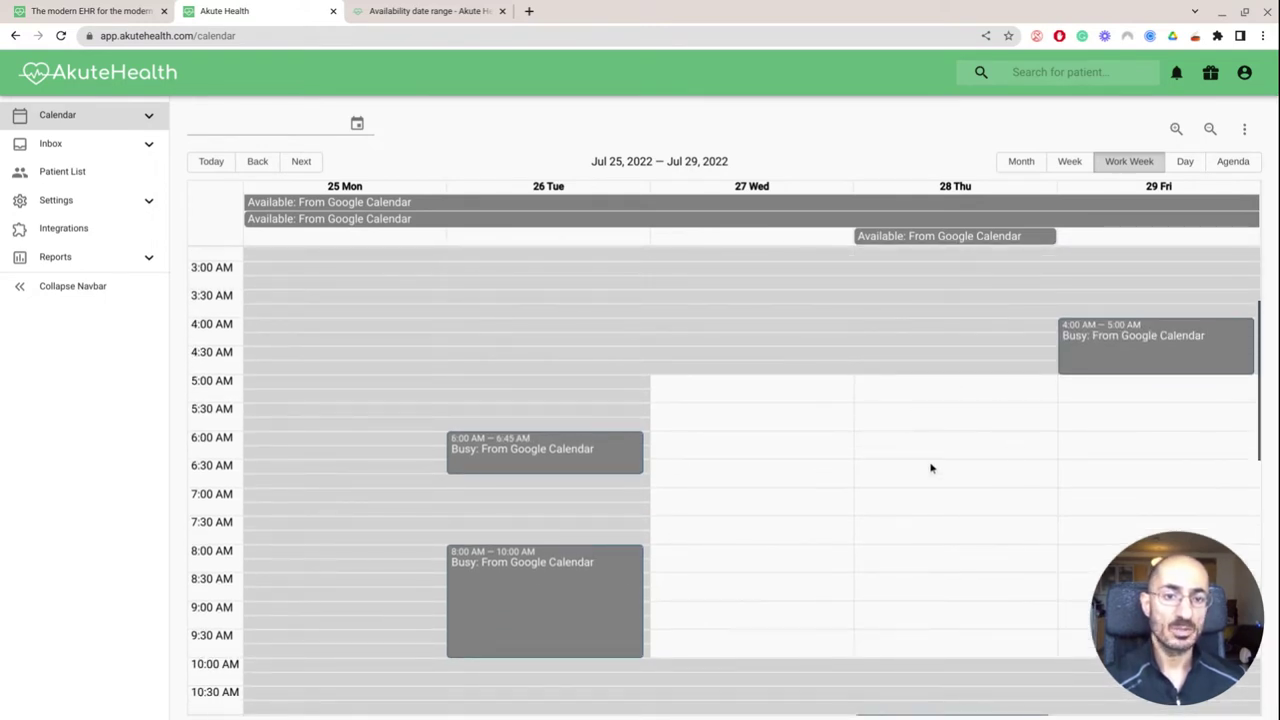
scroll(930, 469, down, 2)
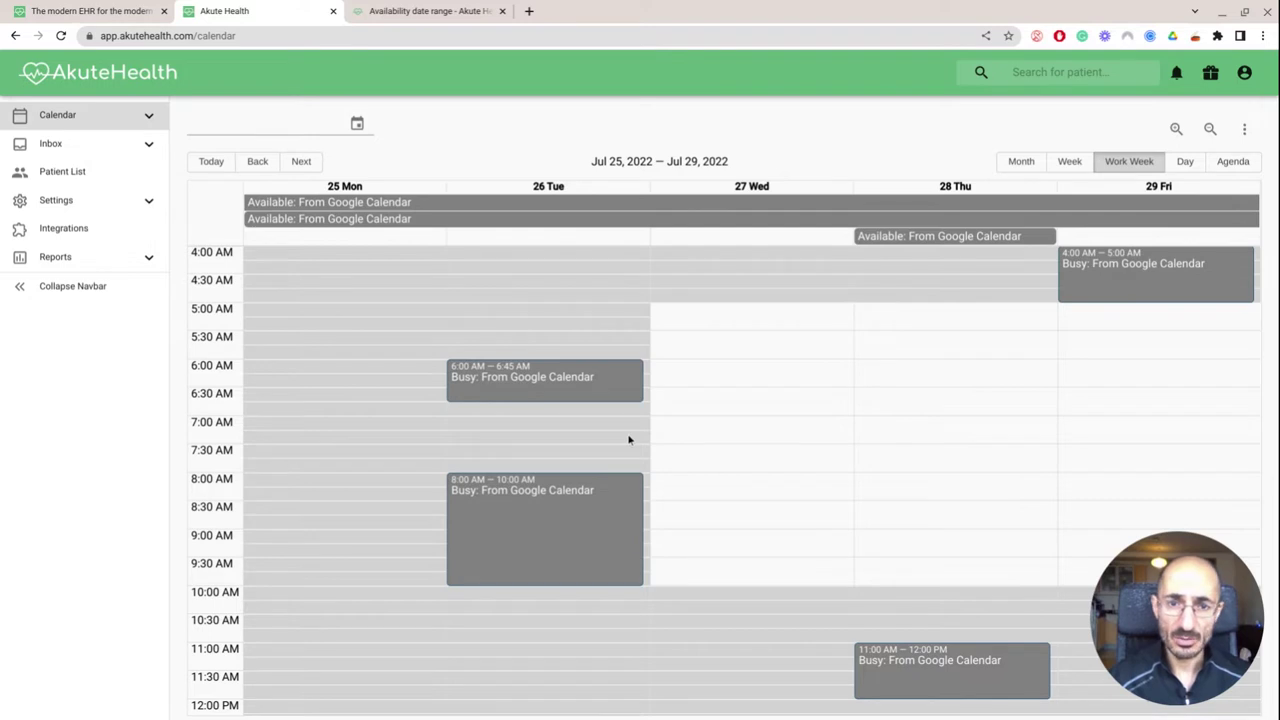
scroll(629, 439, down, 2)
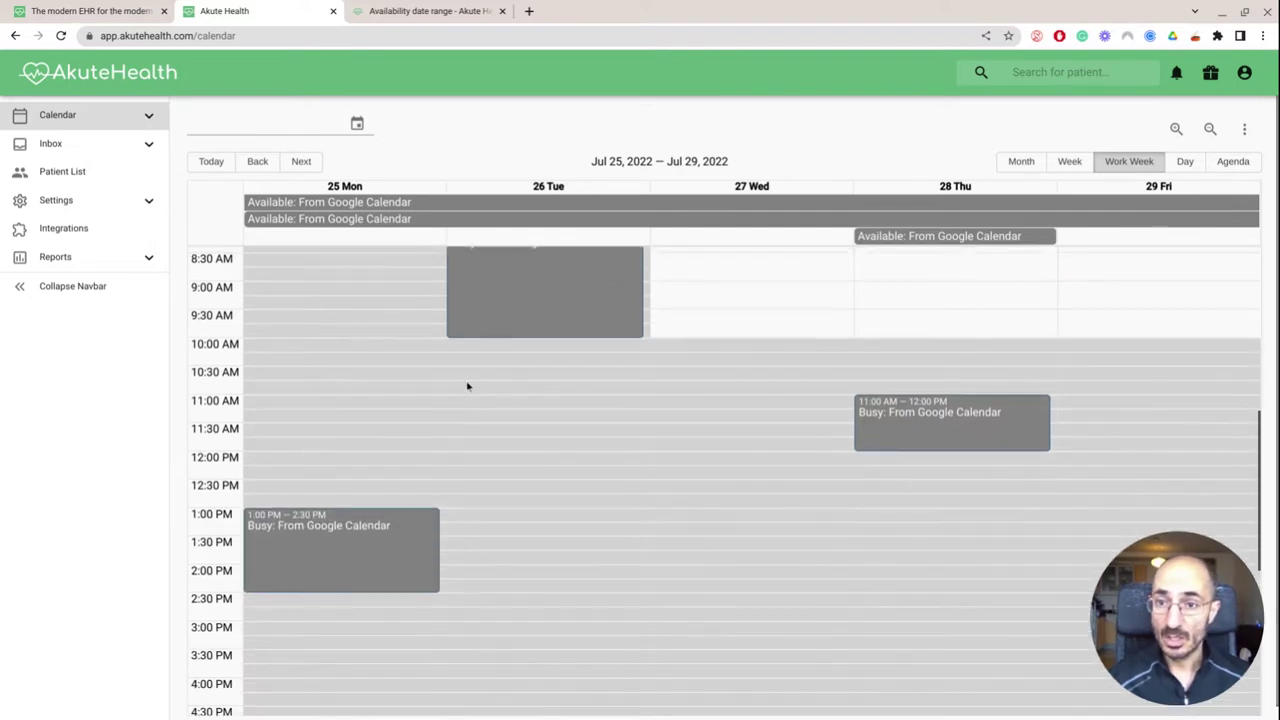
drag(686, 446, 726, 604)
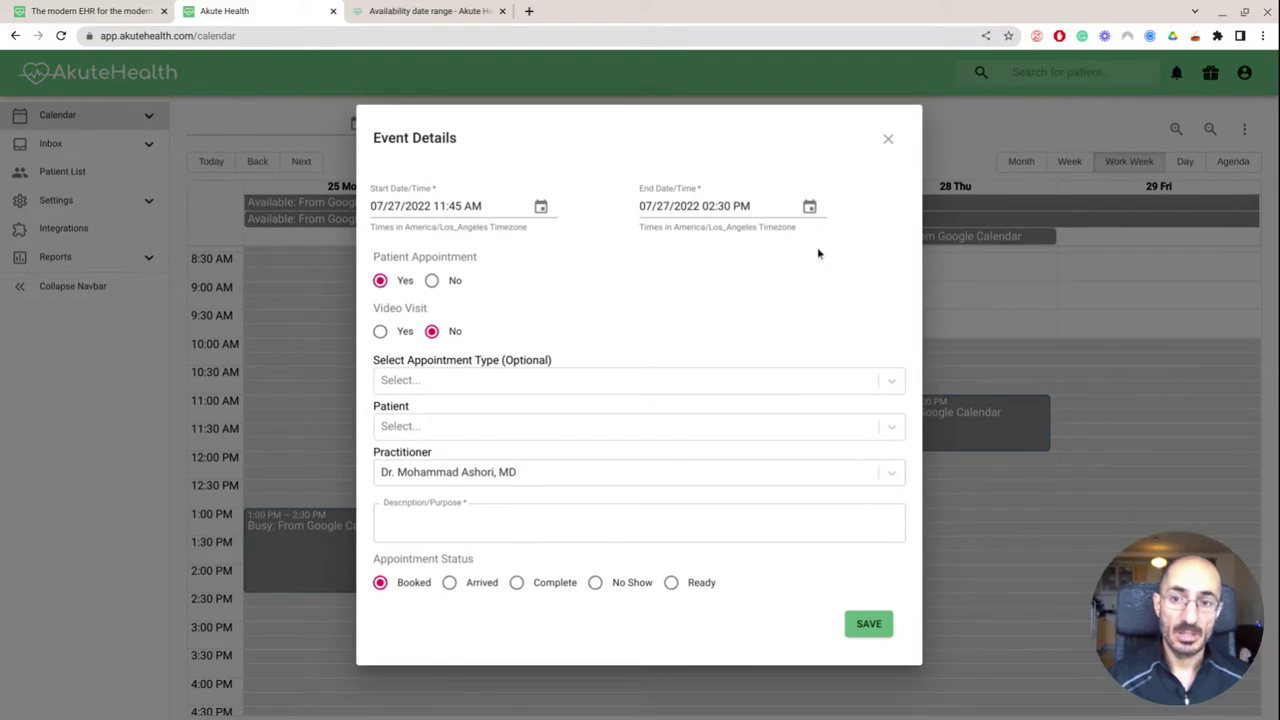
Discard the unsaved event, go to Inbox > Tasks, and start a new task
click(888, 140)
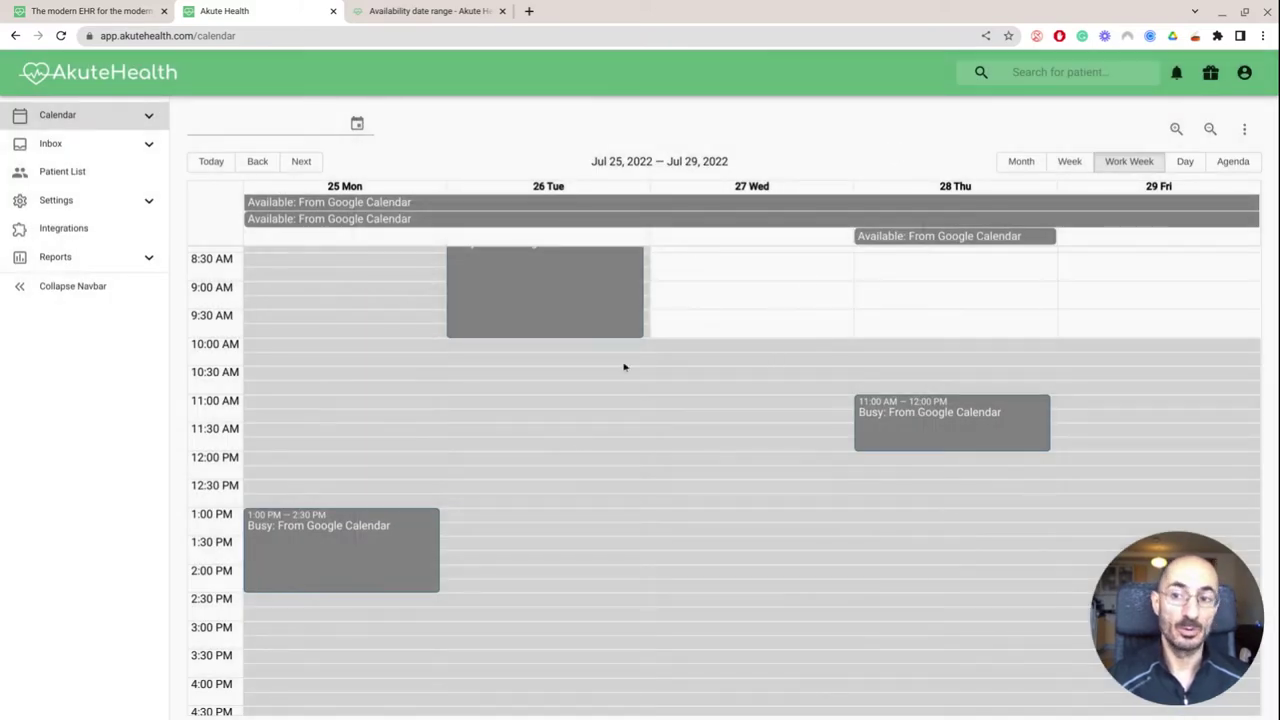
click(149, 117)
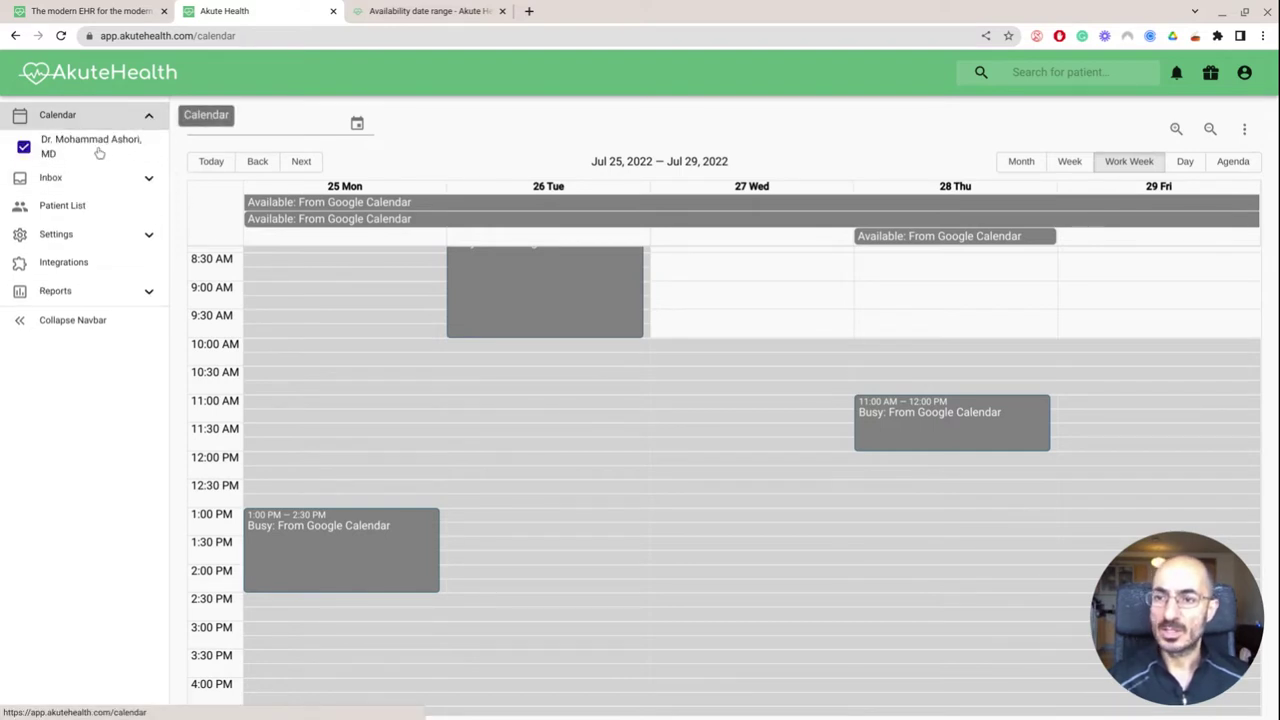
click(148, 178)
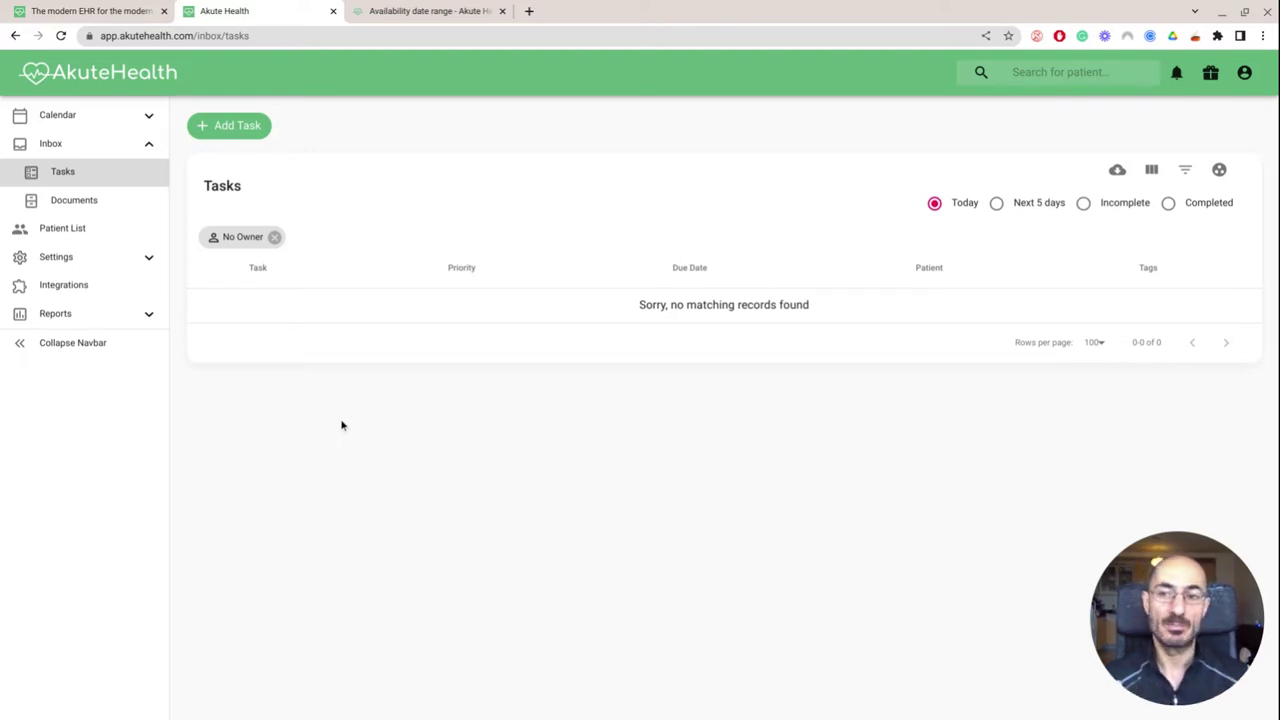
click(248, 135)
Save a lab-review task described 'review STDs', then view the inbox's Patient Documents
text(review )
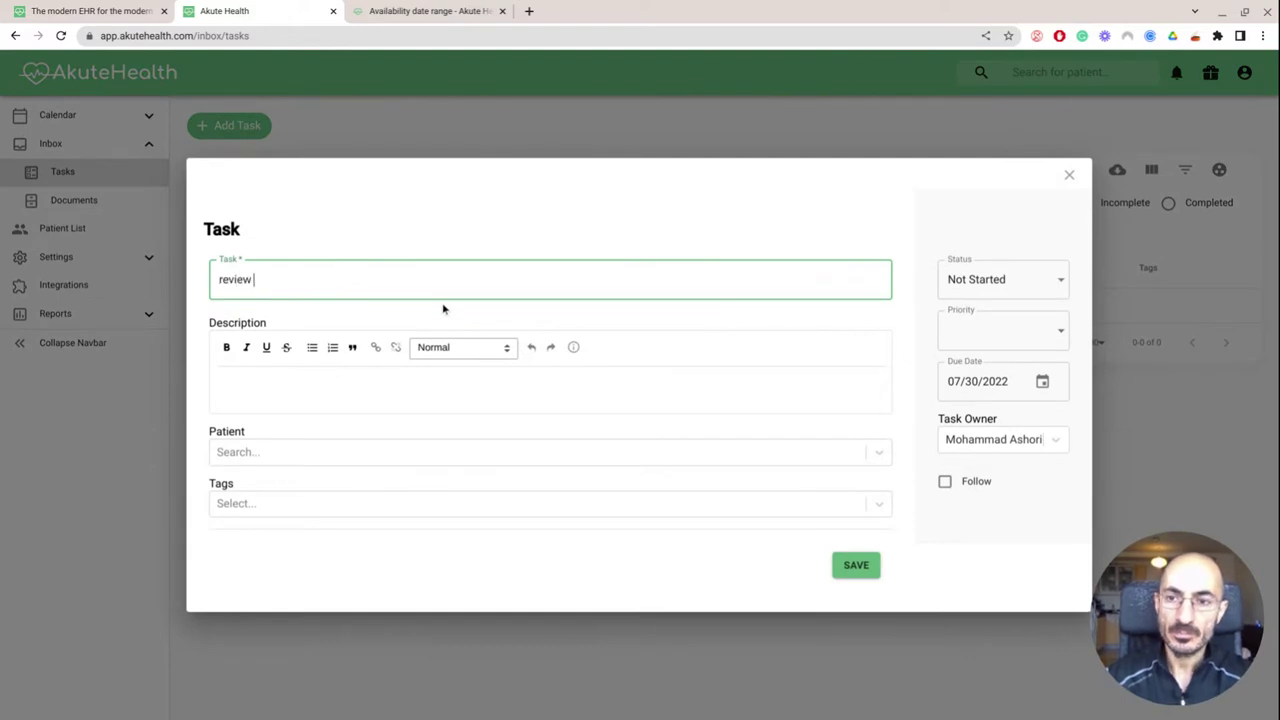
text(labs with mike)
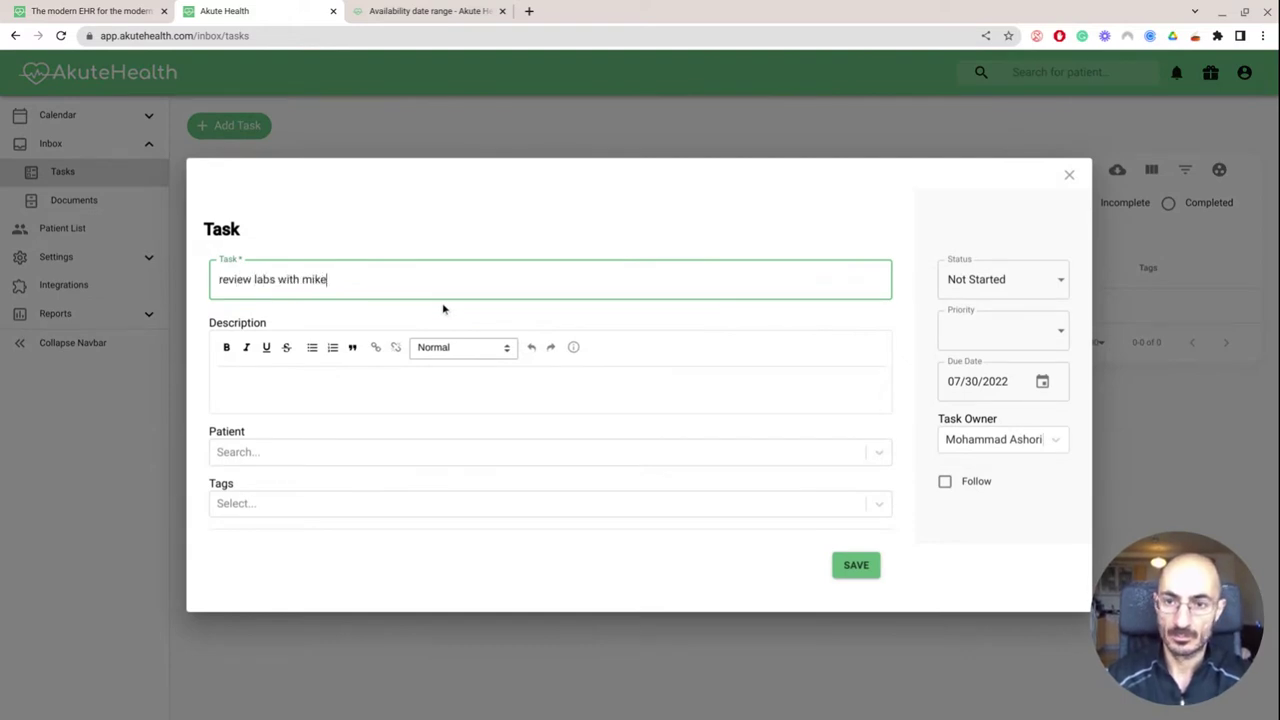
key(Tab)
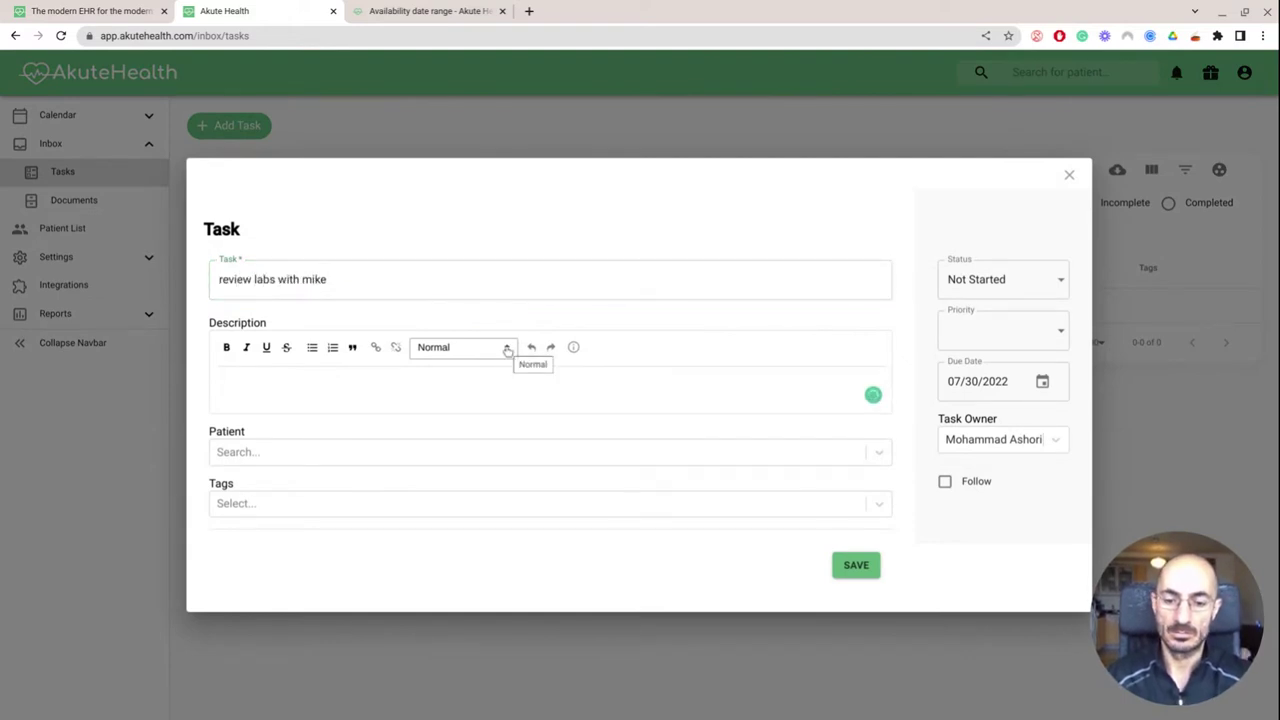
text(review )
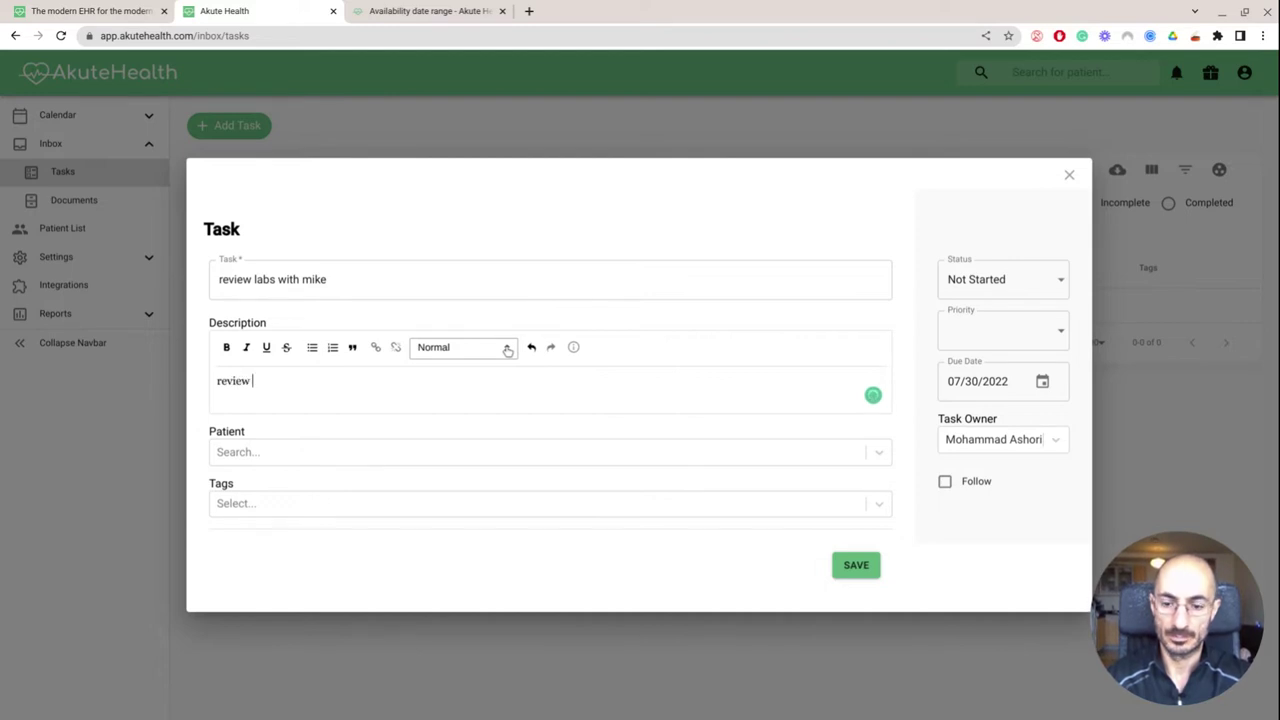
text(STDs)
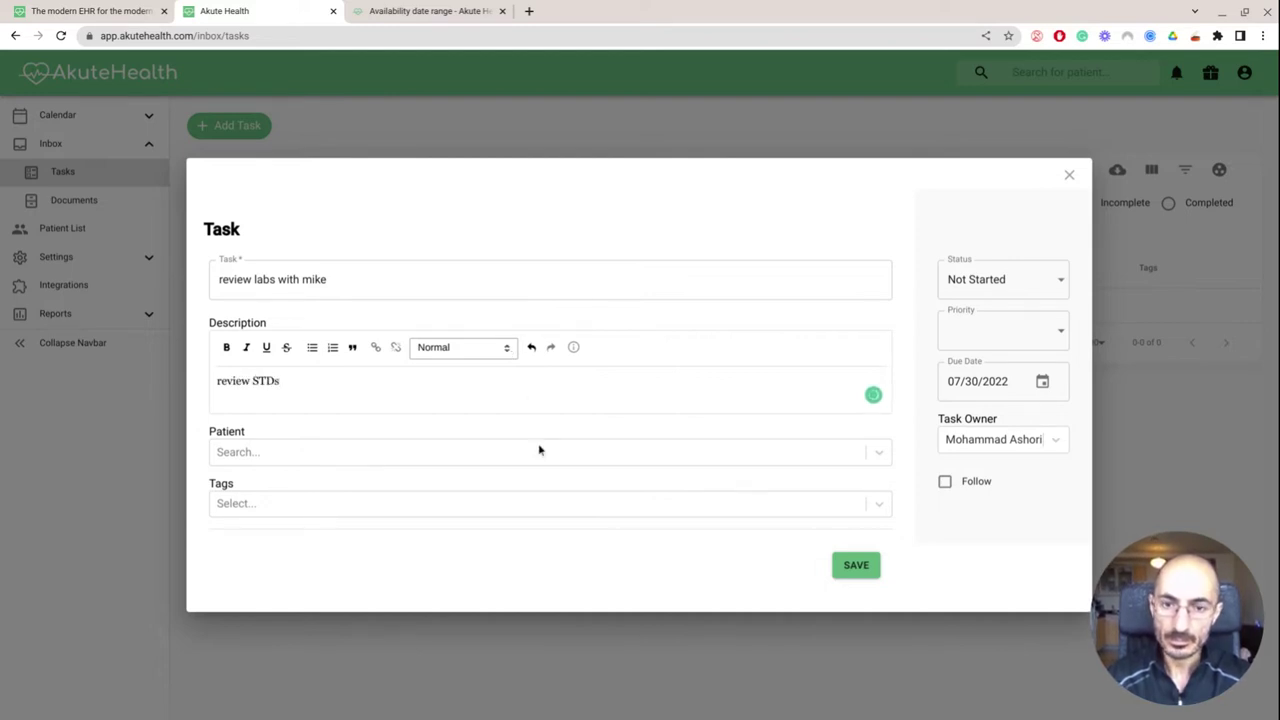
click(542, 459)
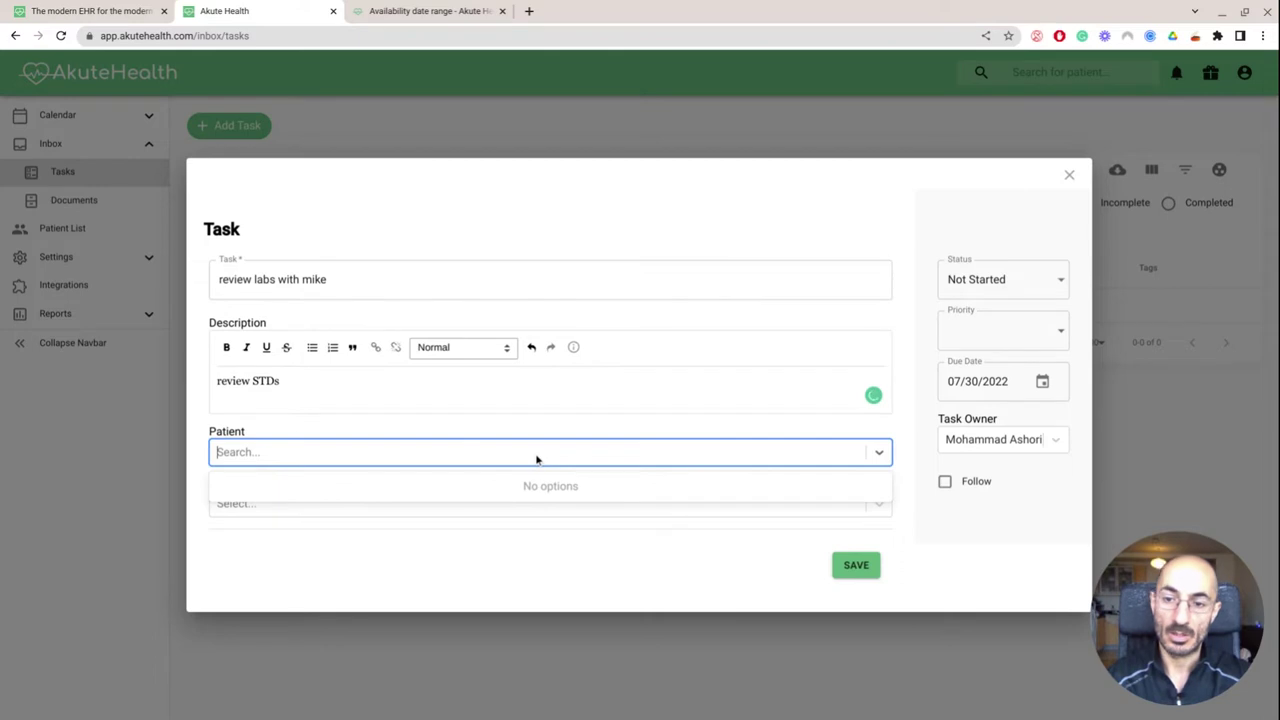
click(537, 462)
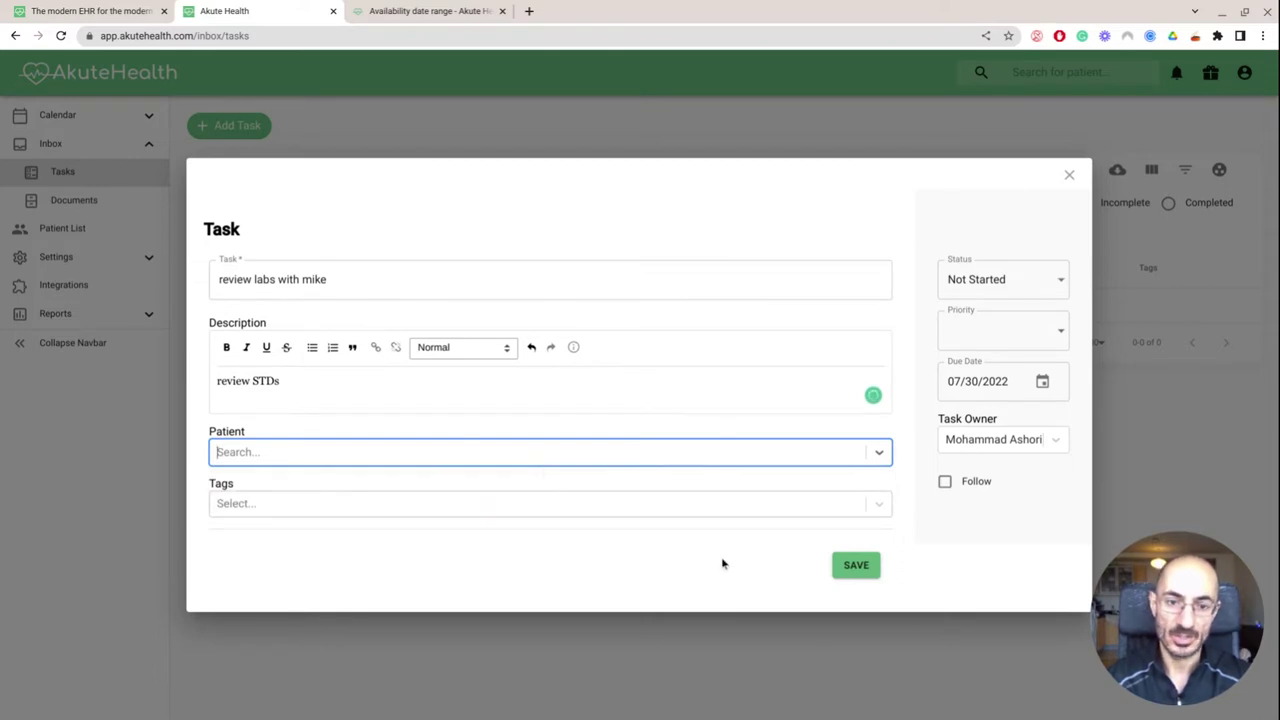
click(836, 566)
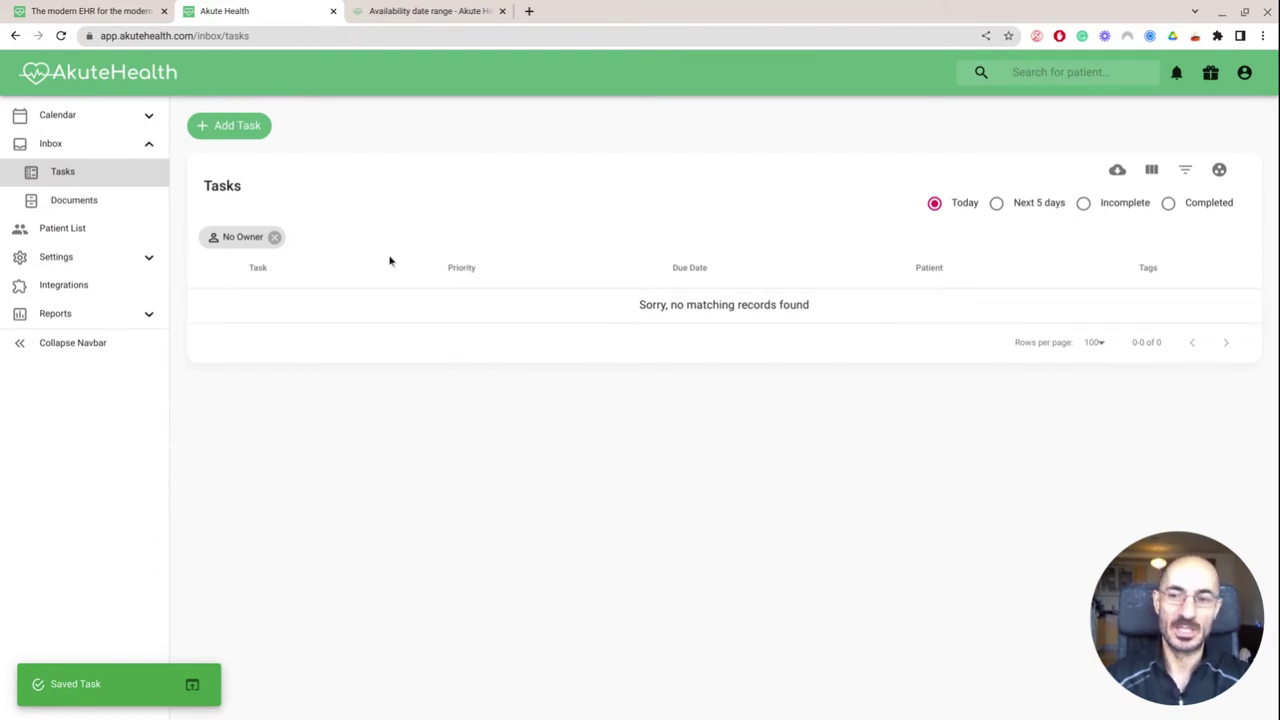
click(92, 215)
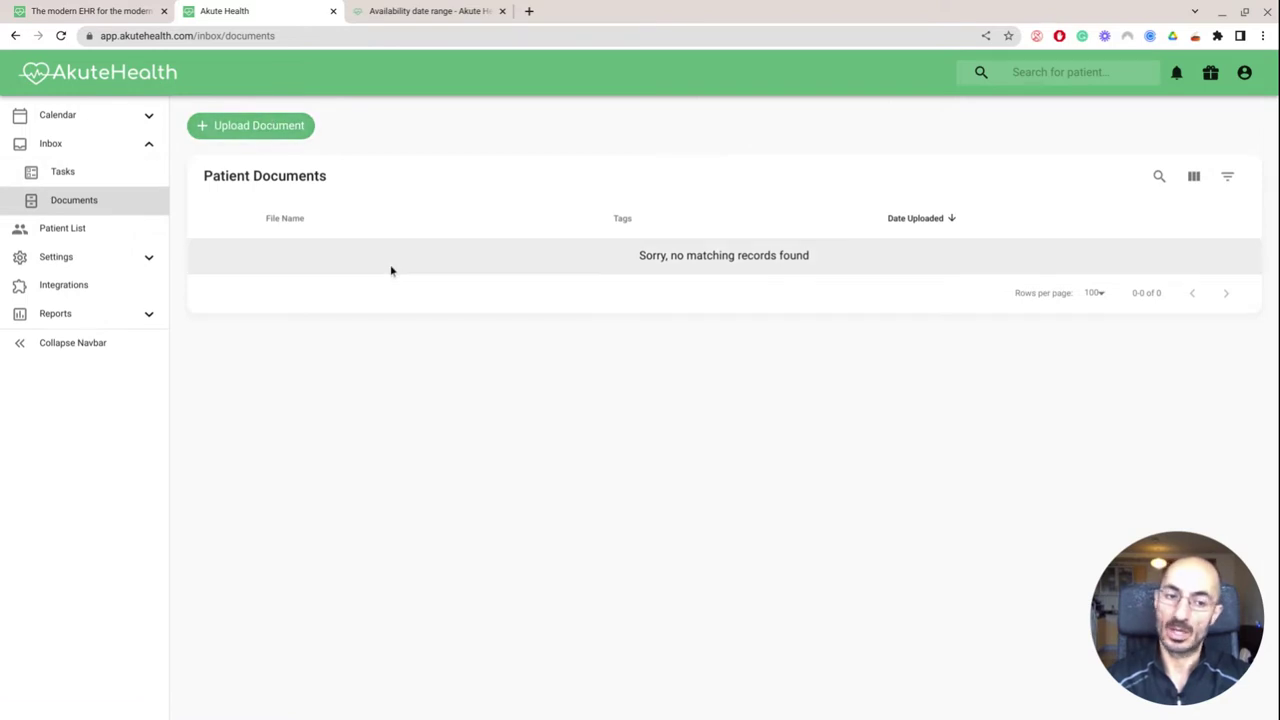
Add a patient from the Patient List, entering the test patient's first and last names
click(110, 239)
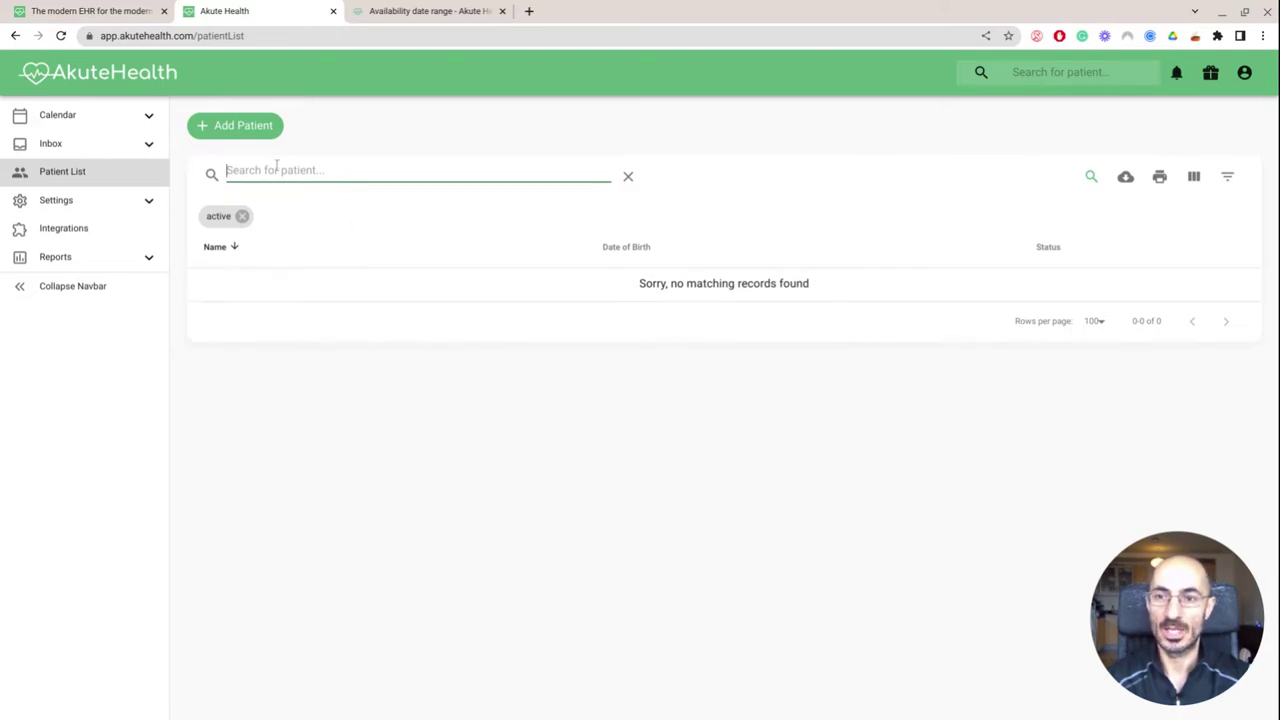
click(236, 128)
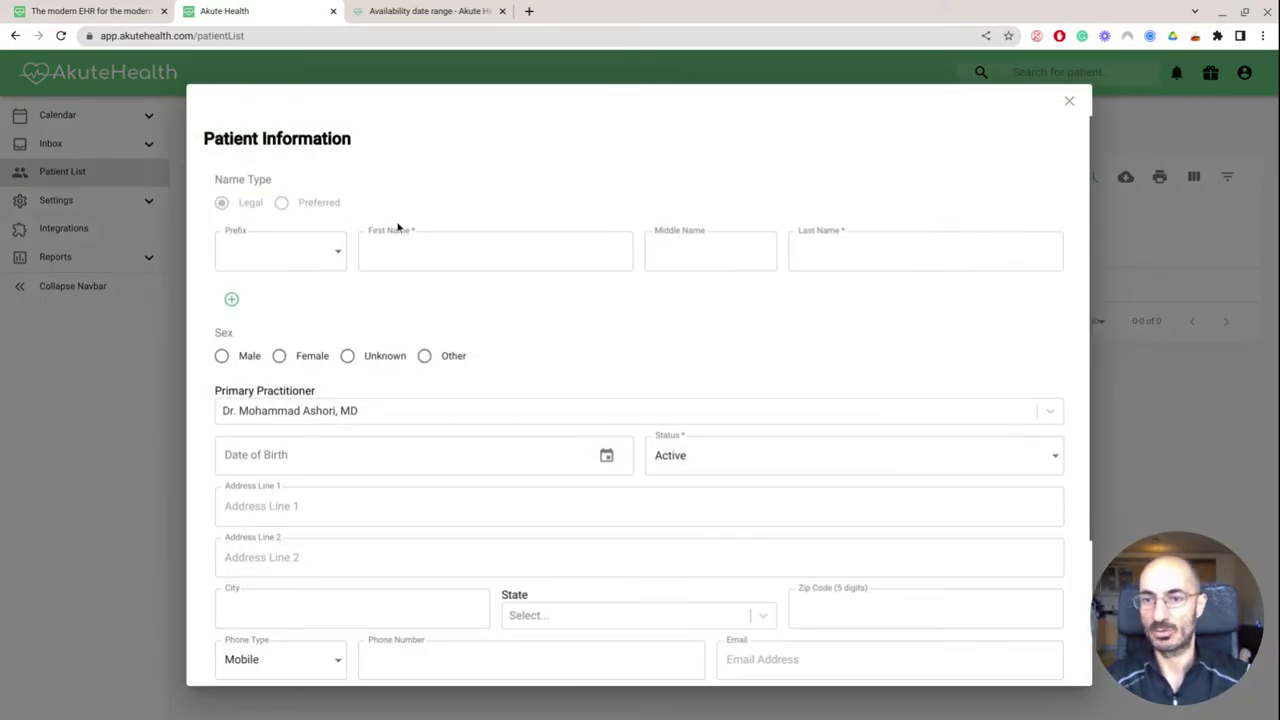
click(517, 263)
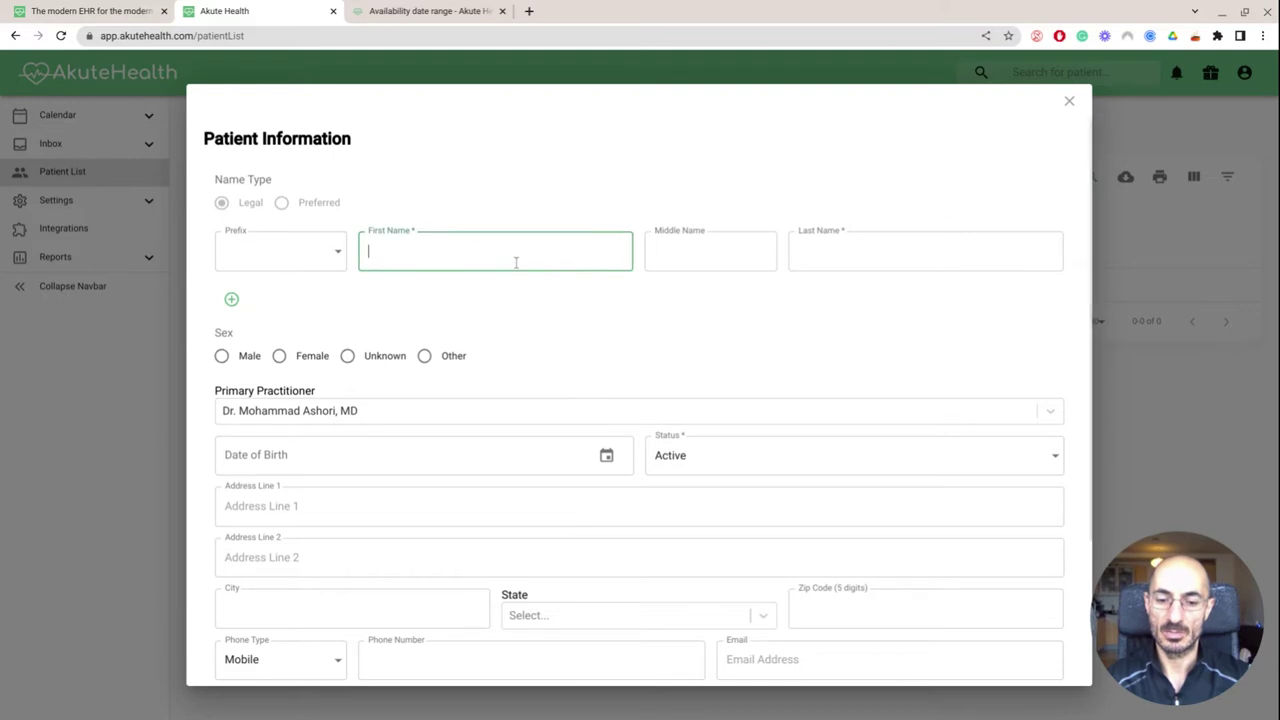
text(mike)
key(Tab)
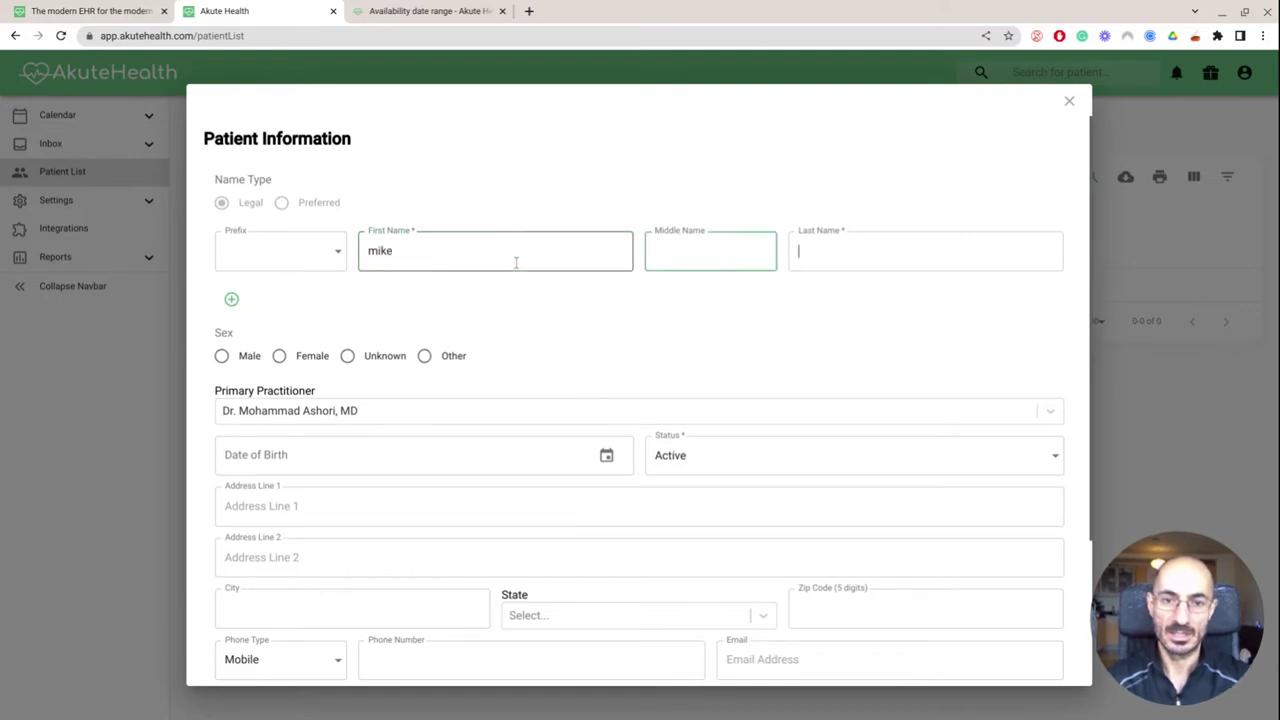
key(Tab)
text(test)
Enter the date of birth 01/01/1978, then switch to the company's landing page
key(Tab)
key(Tab)
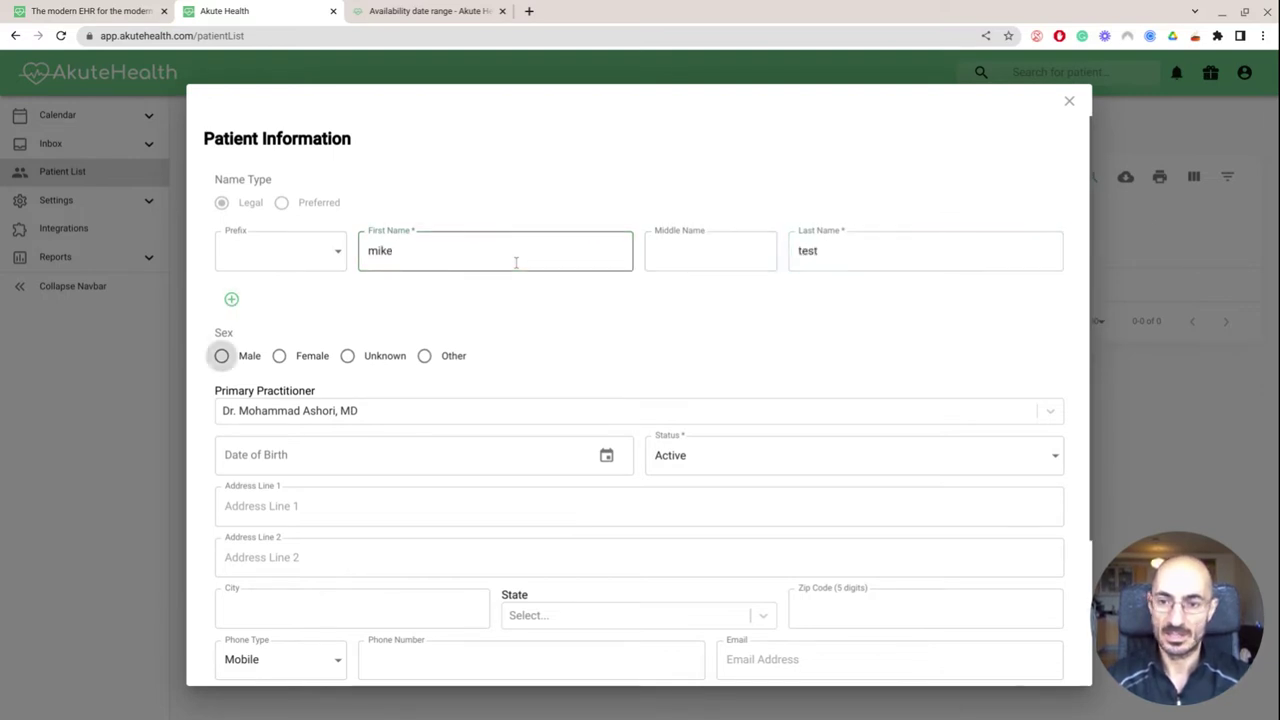
key(Tab)
key(Tab)
text(01/01/1978)
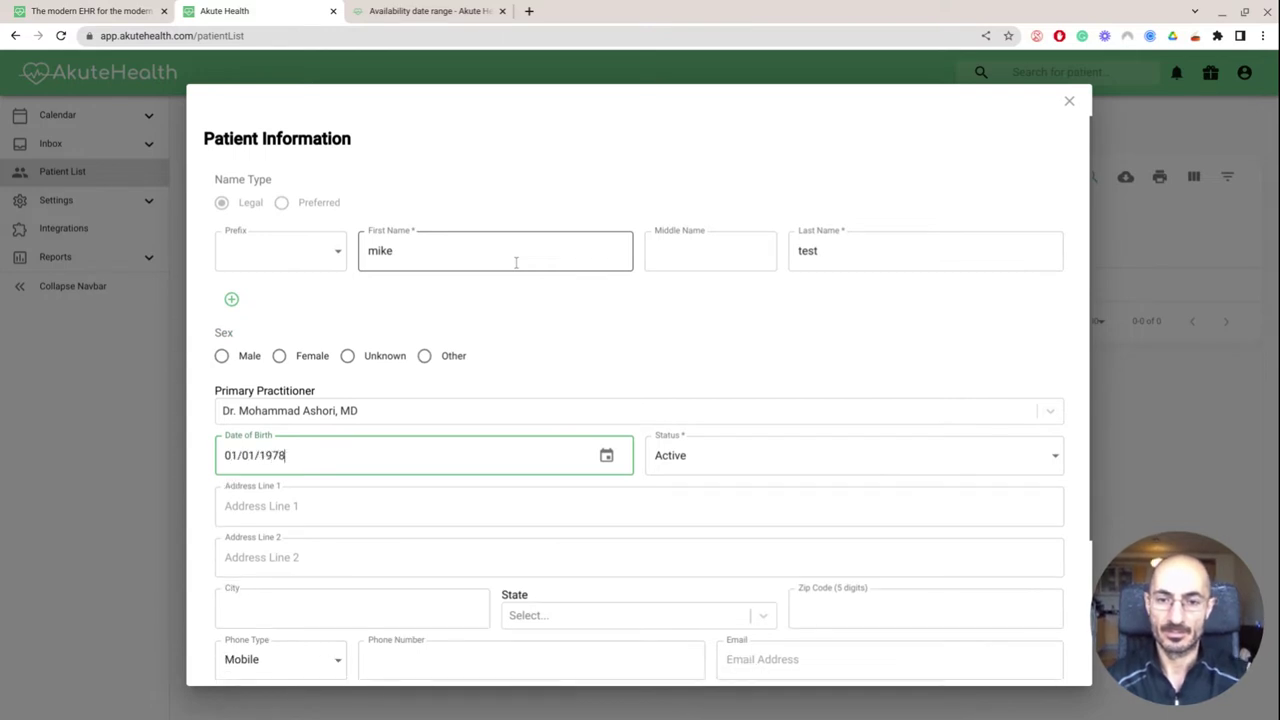
key(Tab)
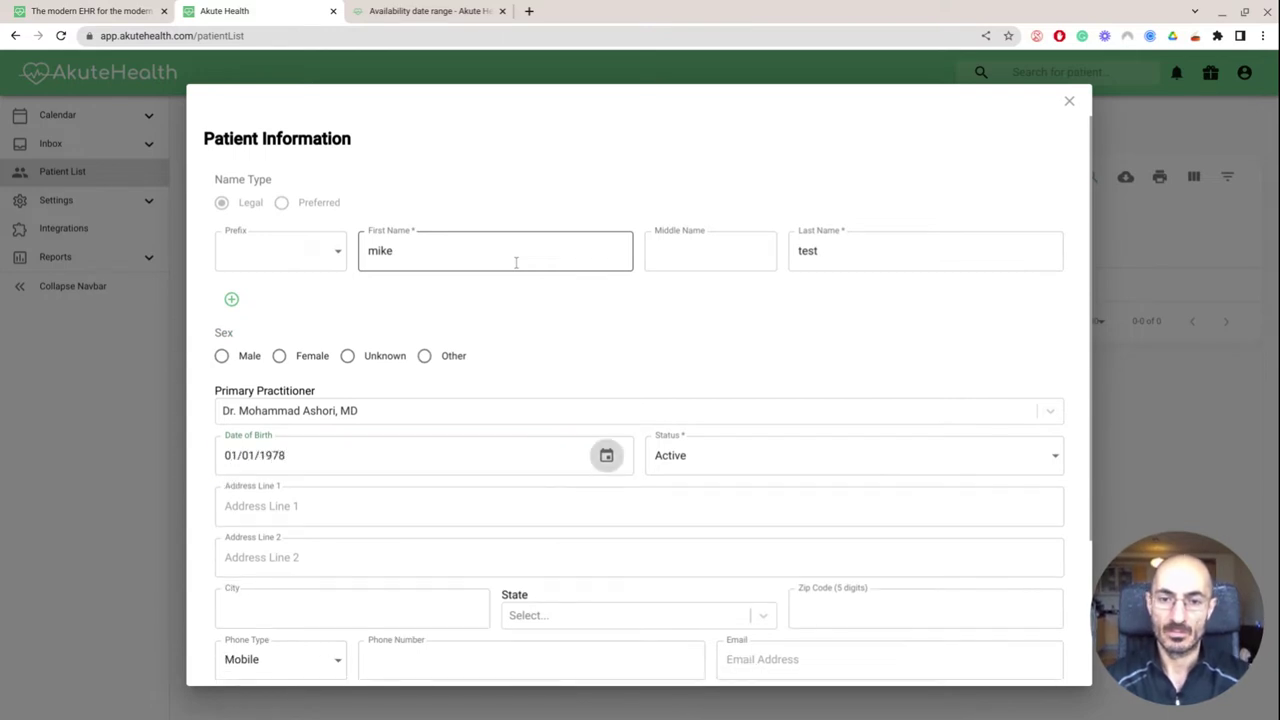
scroll(516, 262, down, 1)
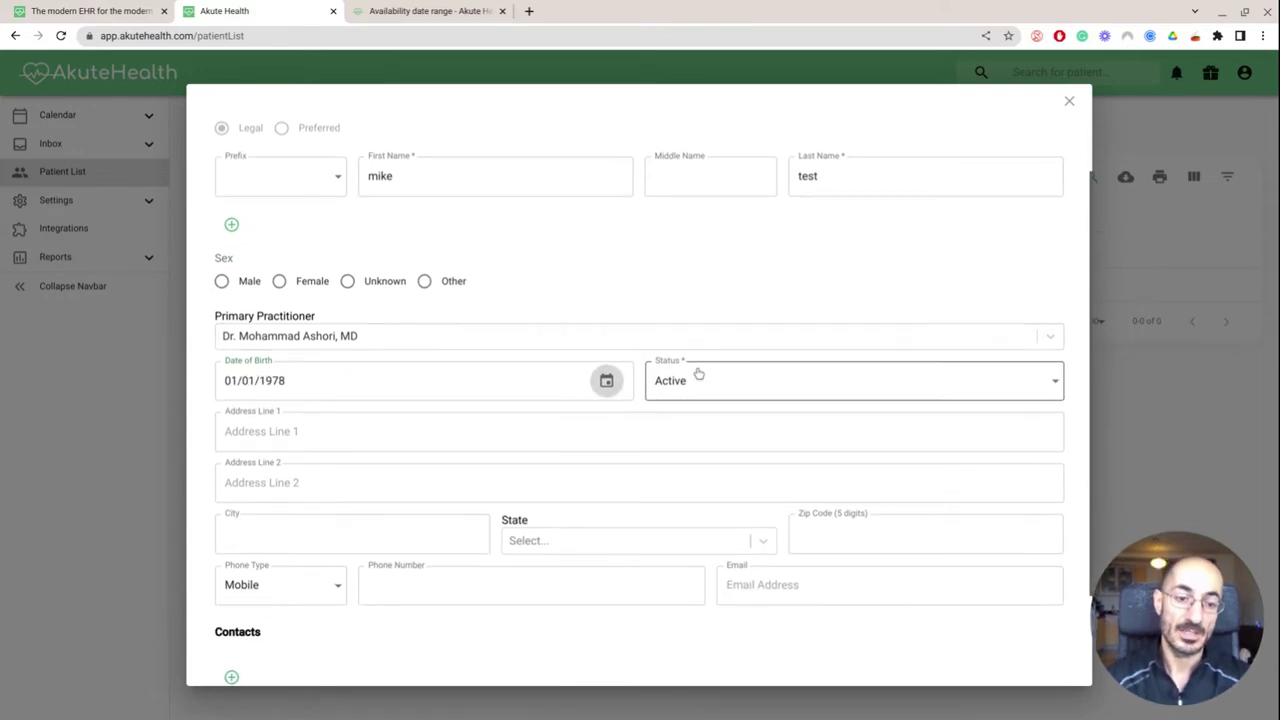
scroll(696, 370, down, 1)
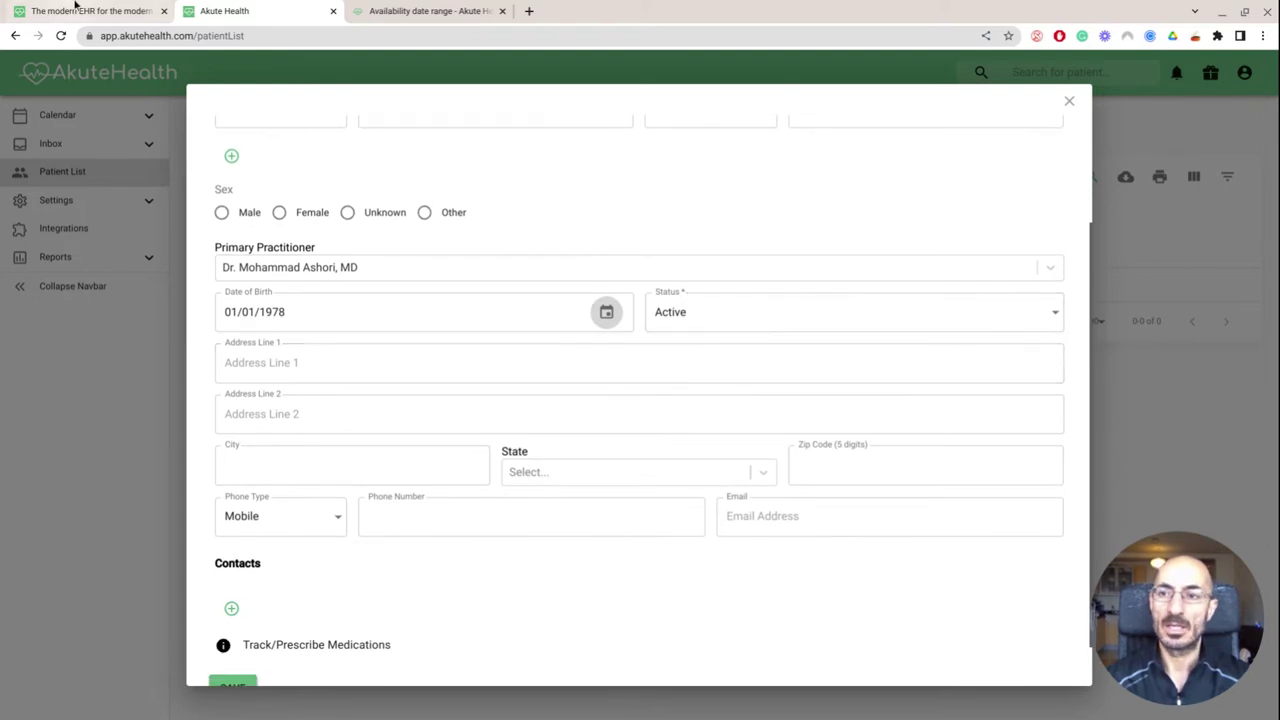
click(40, 12)
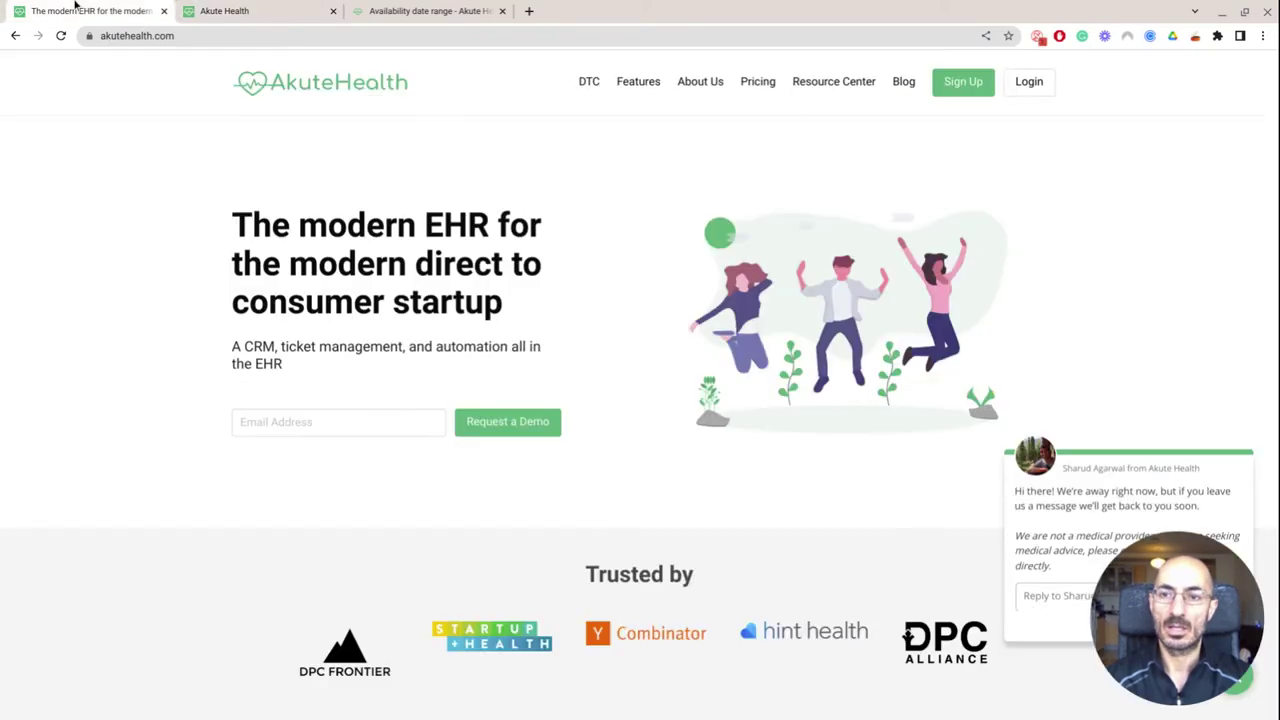
Open Pricing to see Startup at $0.50 and Growth at $0.75 per active patient monthly
click(760, 91)
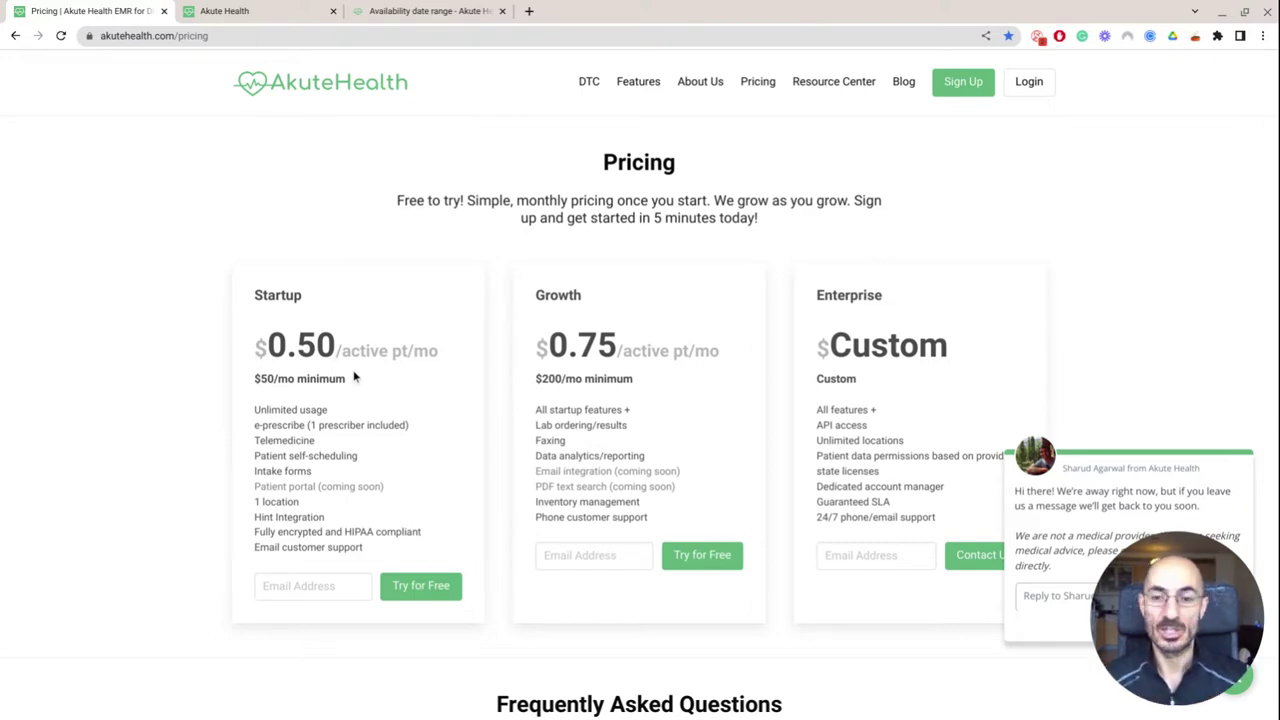
scroll(354, 378, up, 5)
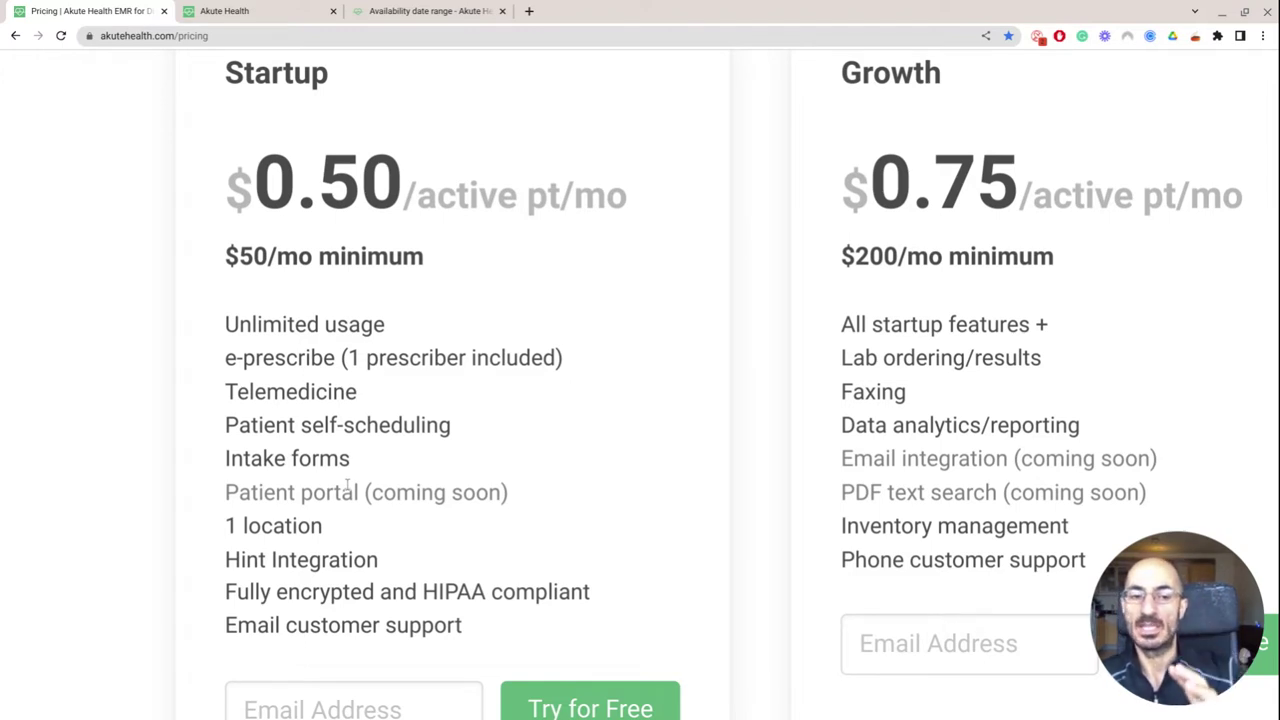
Zoom out so Startup ($50/mo), Growth ($200/mo) and Enterprise (custom) fit side by side
scroll(348, 487, down, 2)
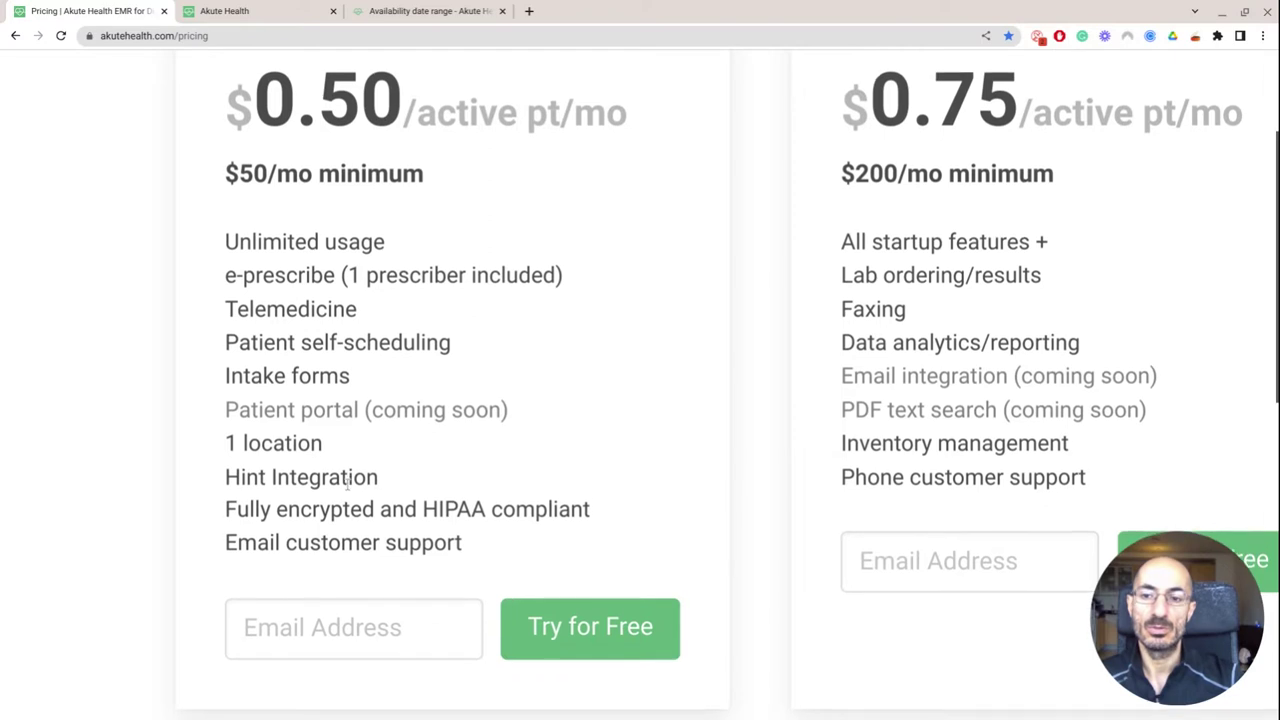
scroll(345, 507, down, 1)
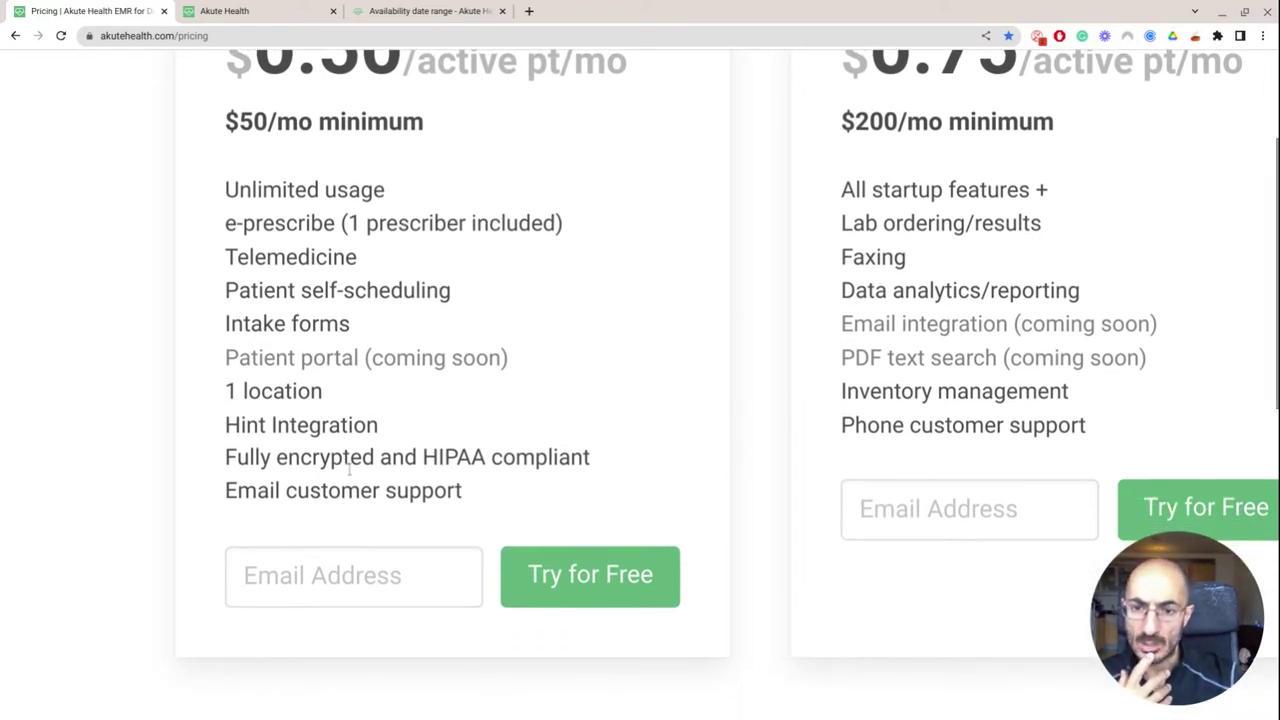
scroll(349, 469, down, 1)
scroll(349, 469, up, 2)
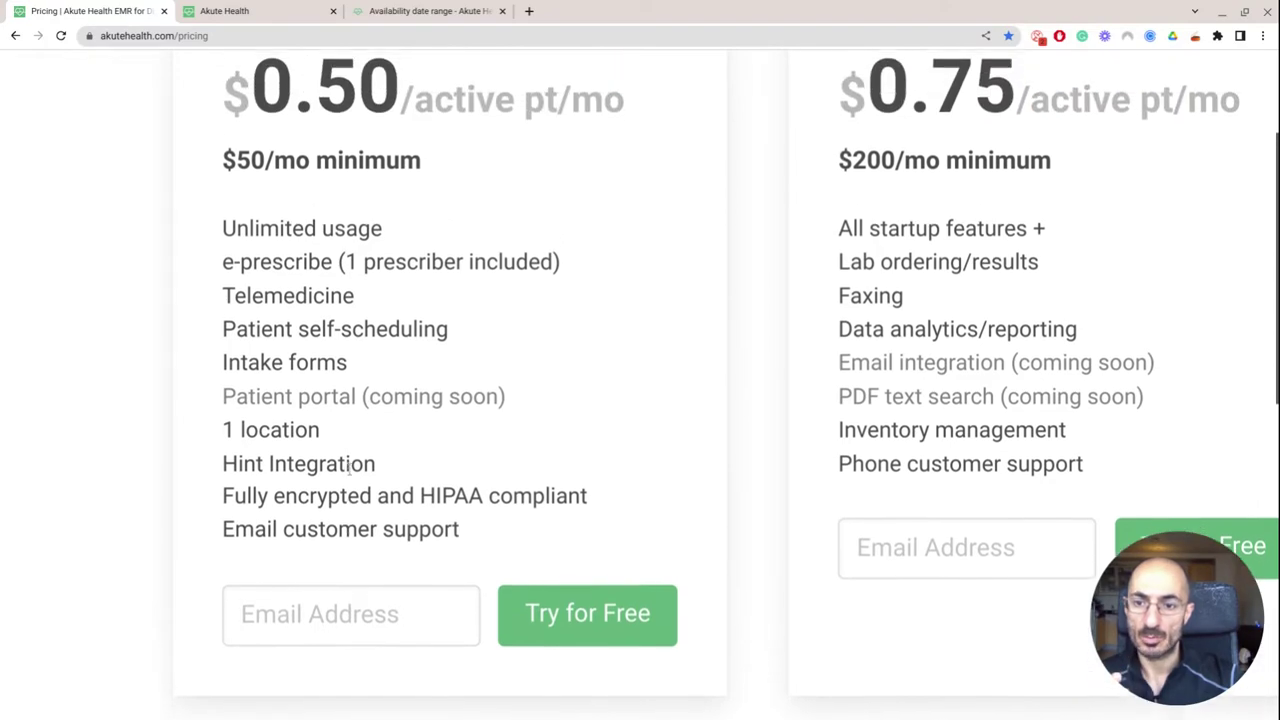
scroll(312, 440, down, 2)
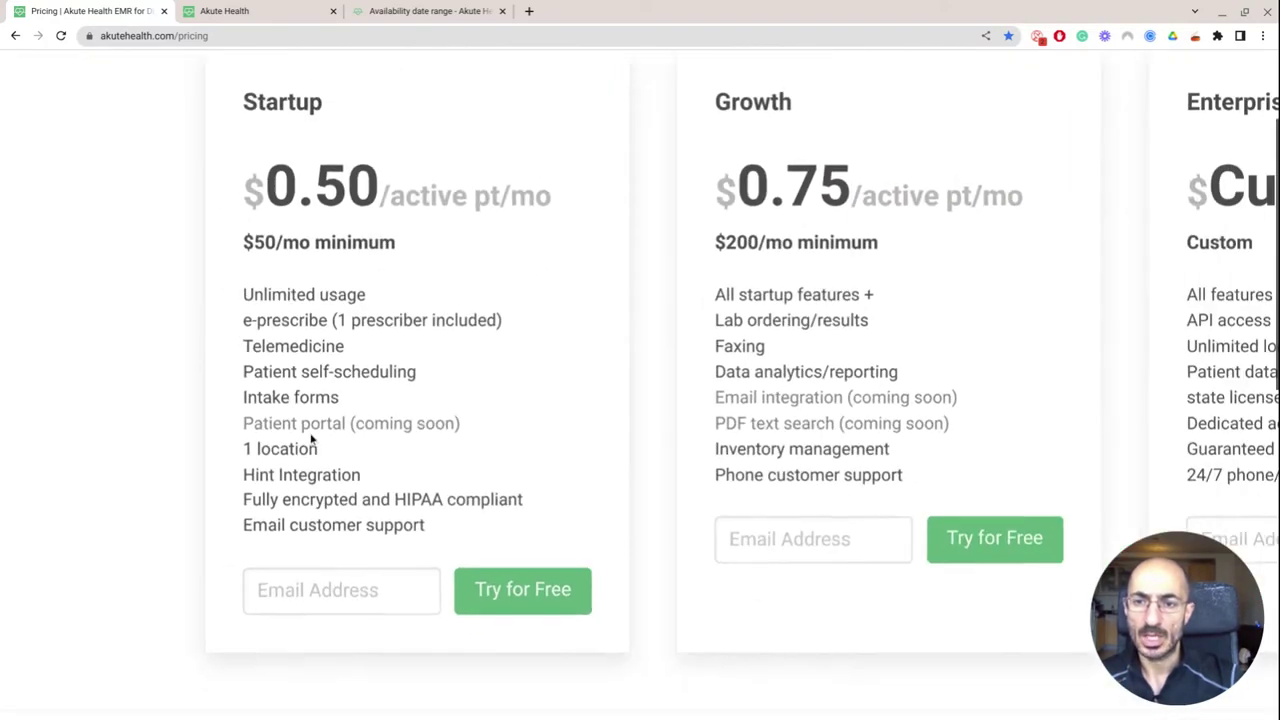
scroll(312, 440, down, 1)
scroll(312, 440, up, 4)
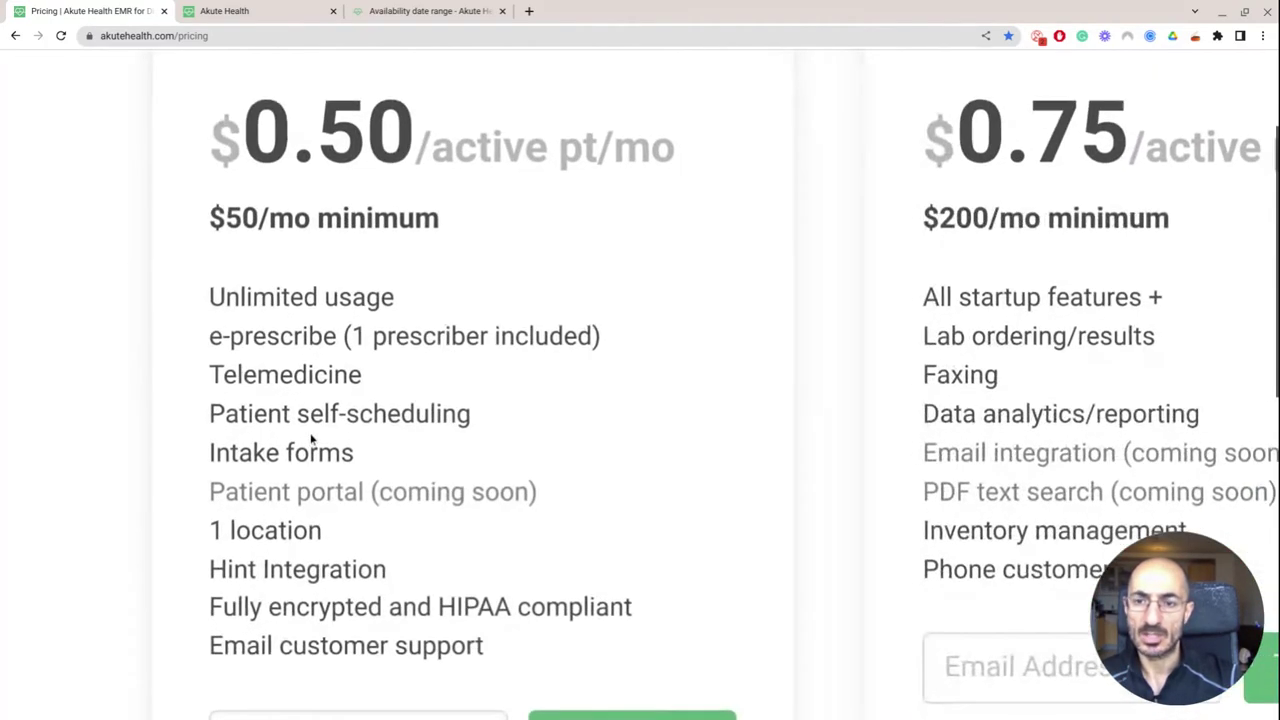
scroll(426, 292, down, 5)
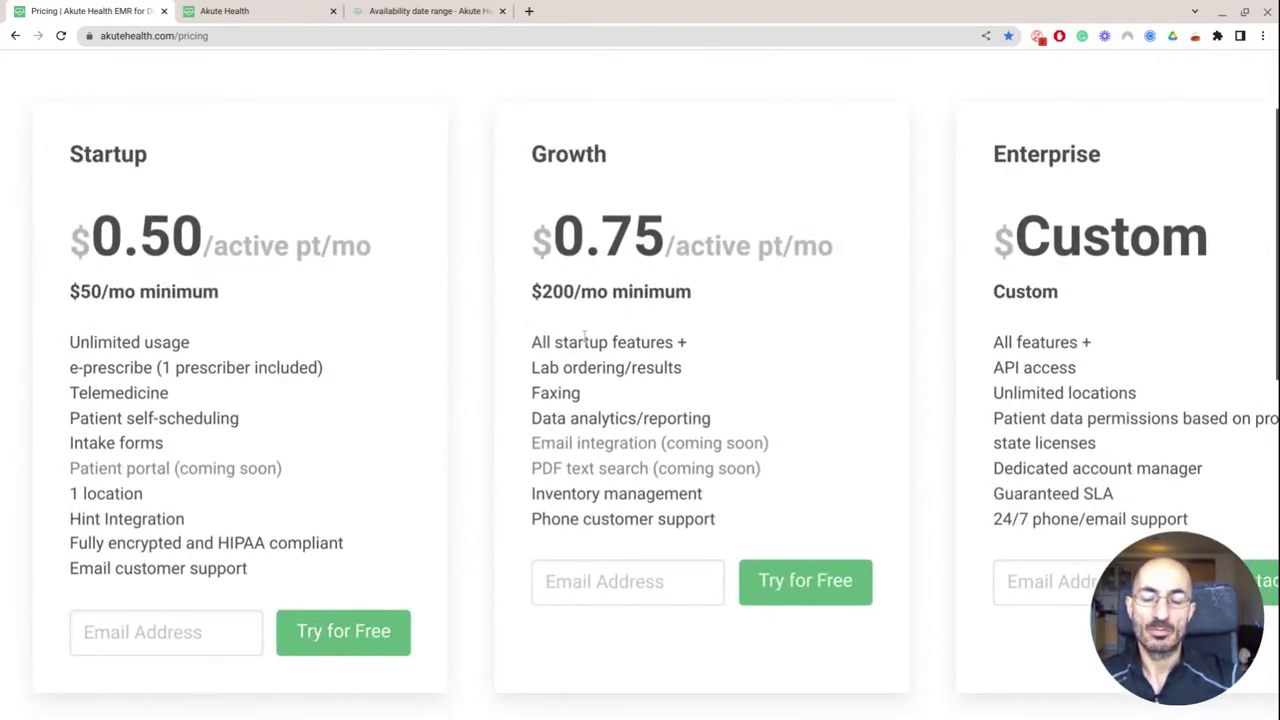
scroll(586, 340, down, 1)
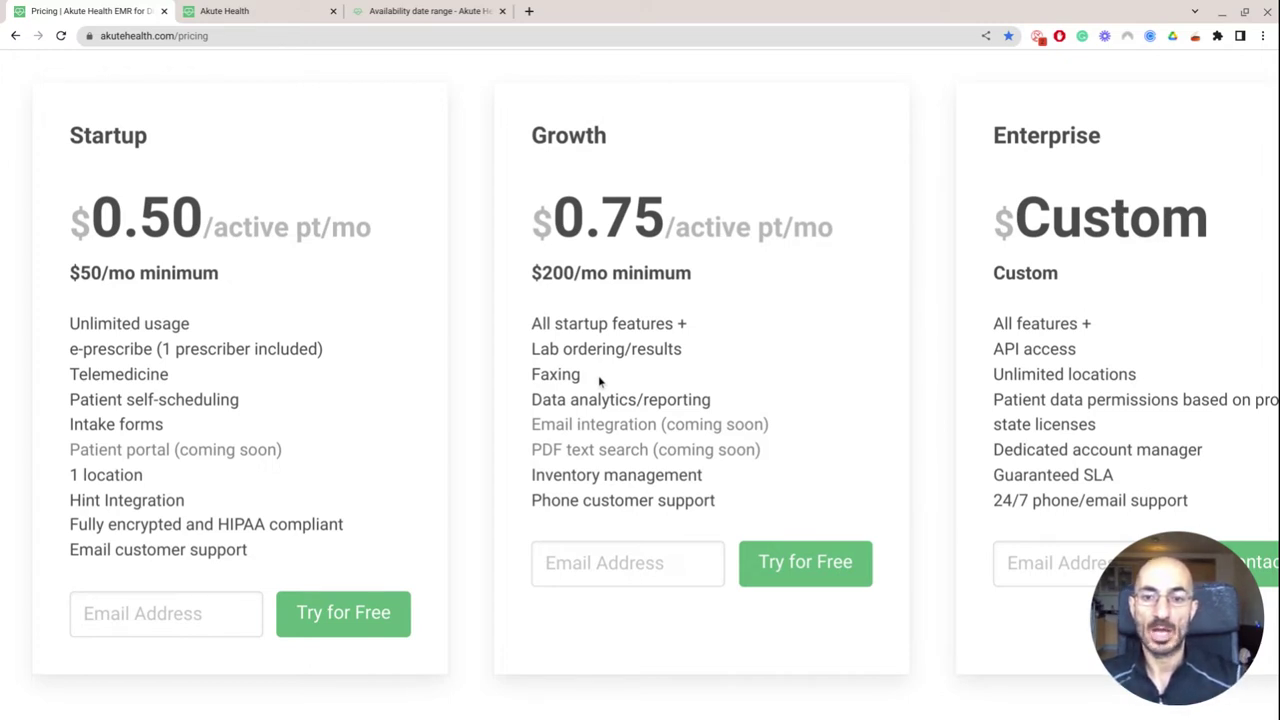
scroll(598, 375, down, 1)
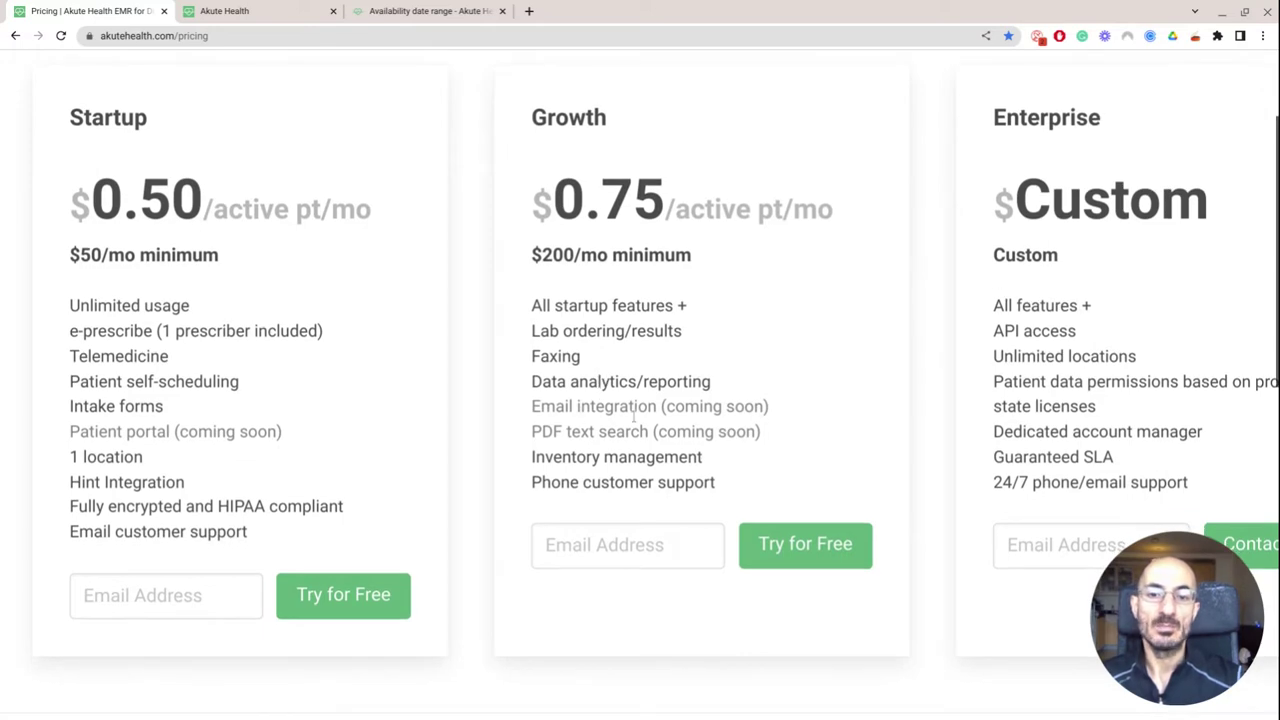
scroll(640, 425, down, 2)
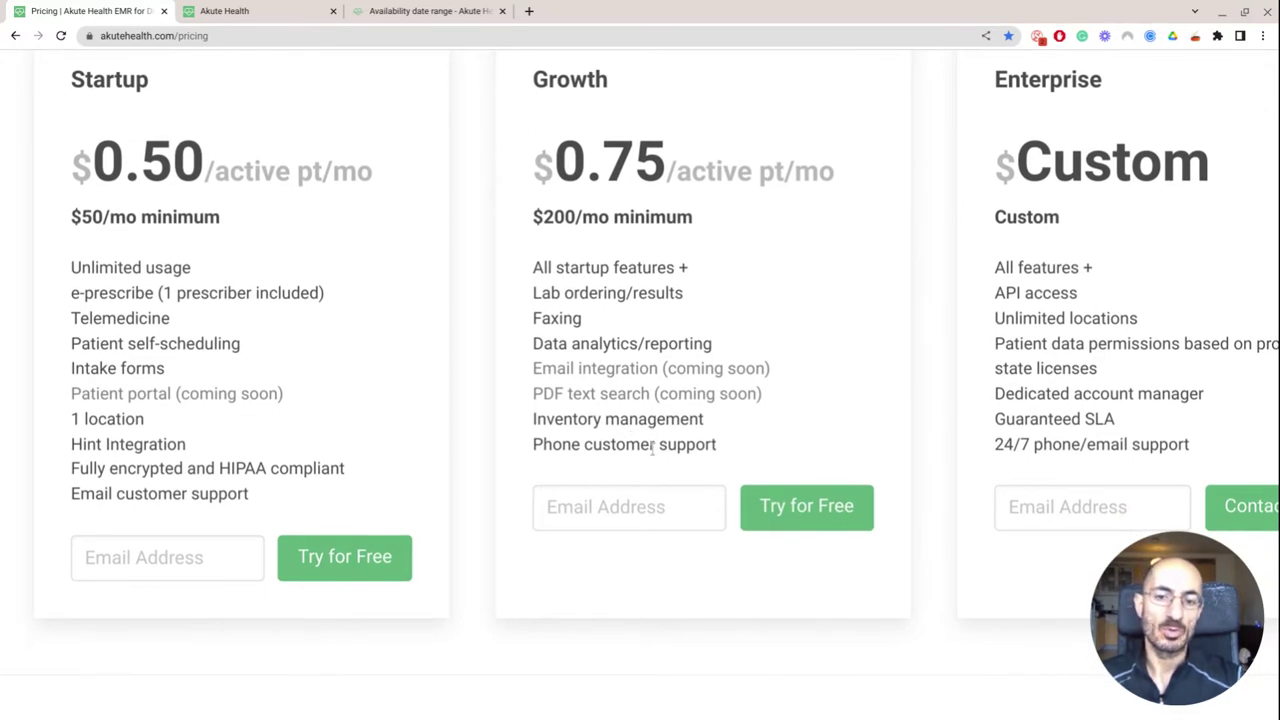
key(ctrl+minus)
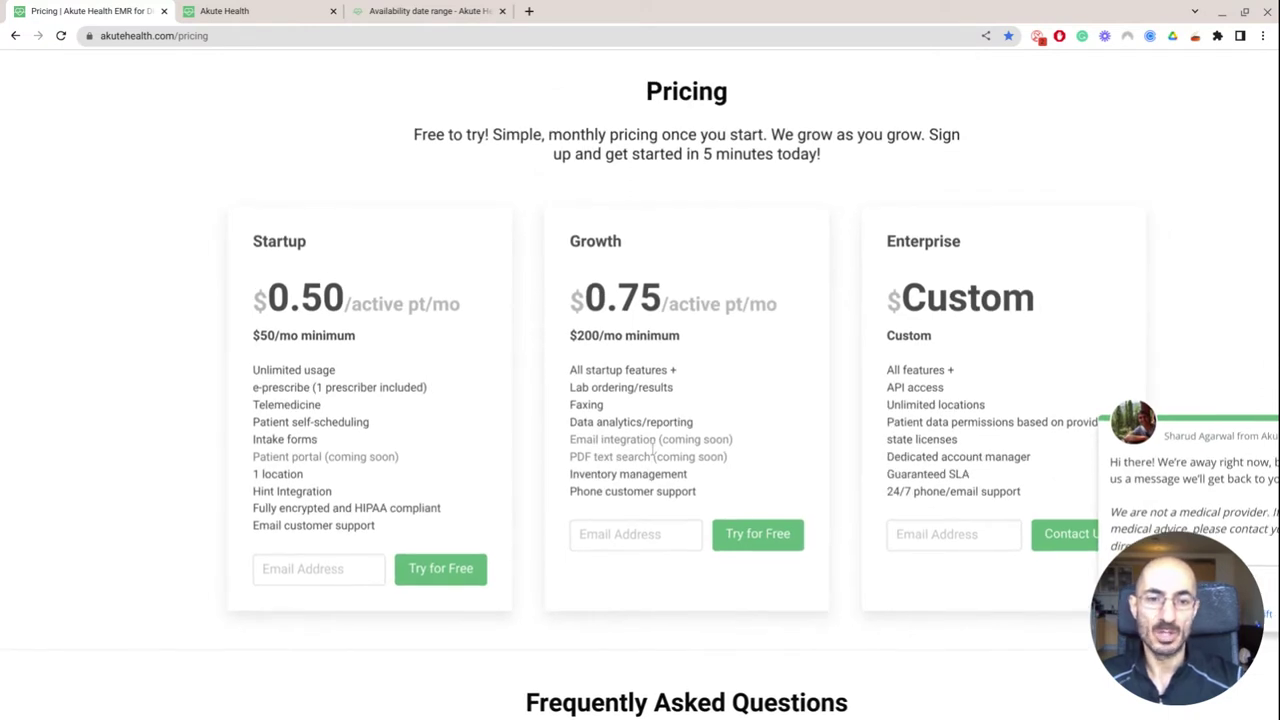
Inspect the Enterprise card, reset the zoom, scroll to the FAQ, then return to the new-patient form
scroll(652, 452, down, 1)
scroll(652, 450, right, 2)
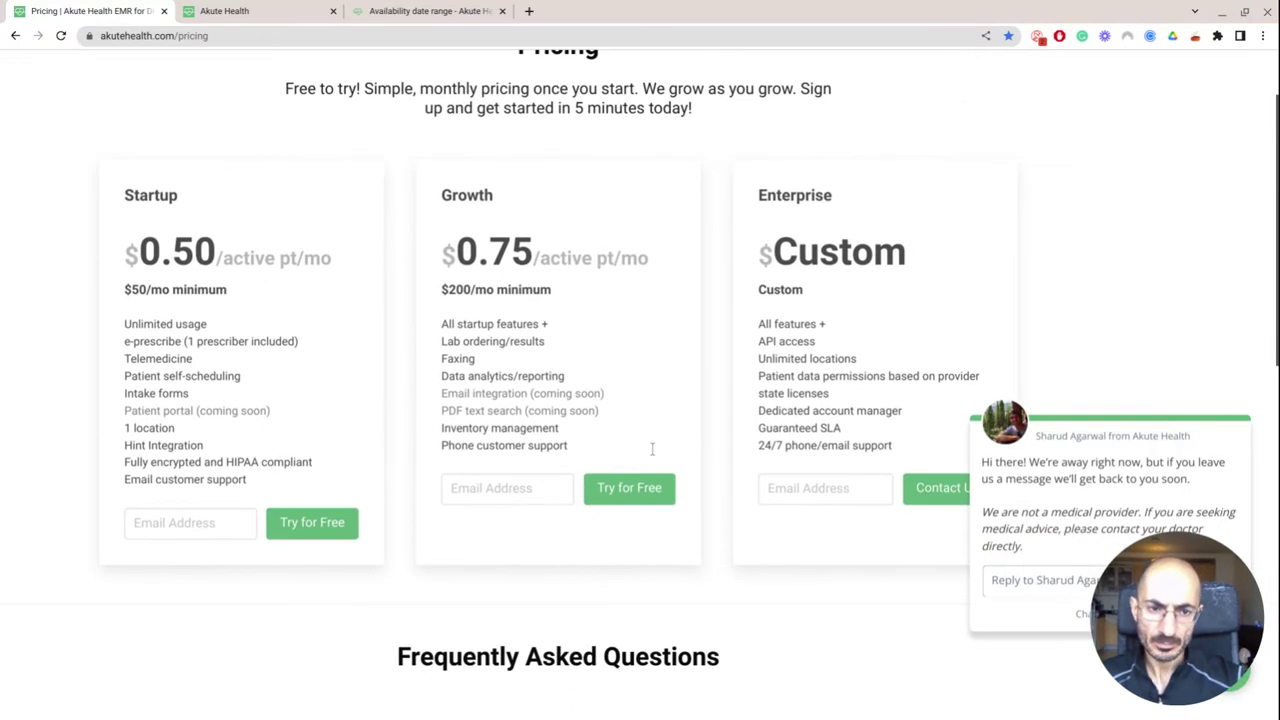
scroll(870, 393, down, 1)
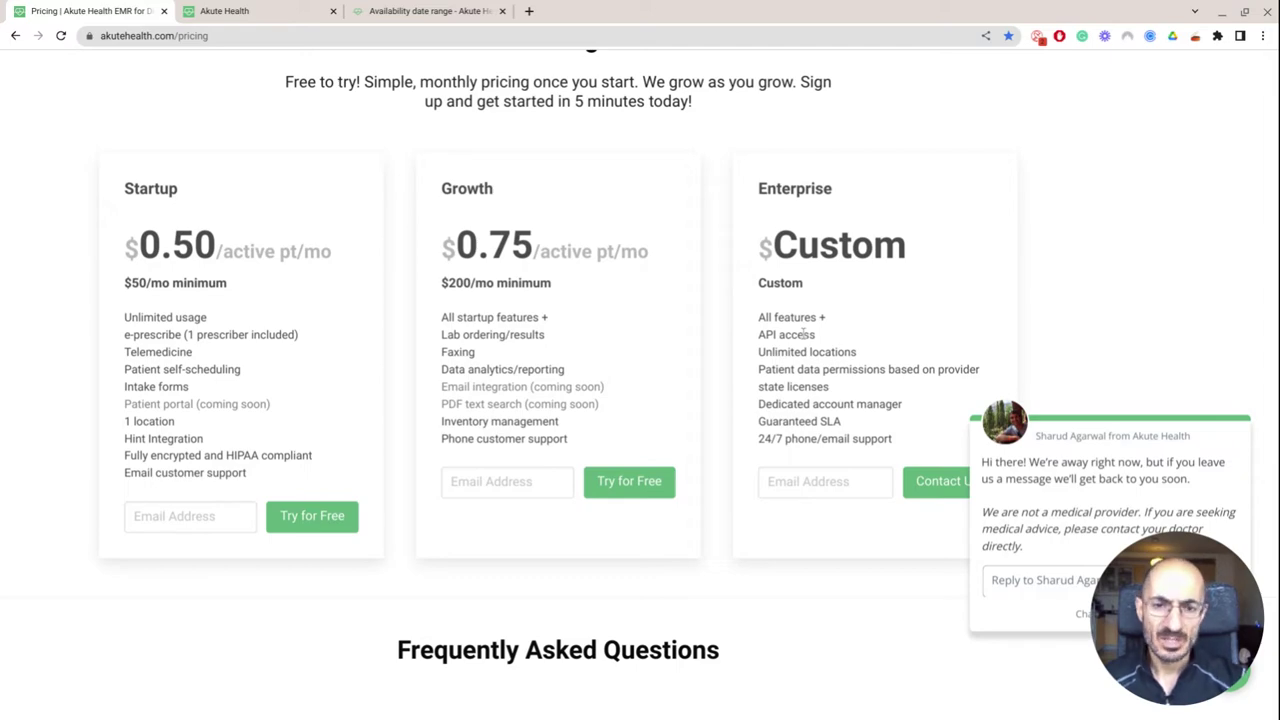
scroll(802, 405, up, 5)
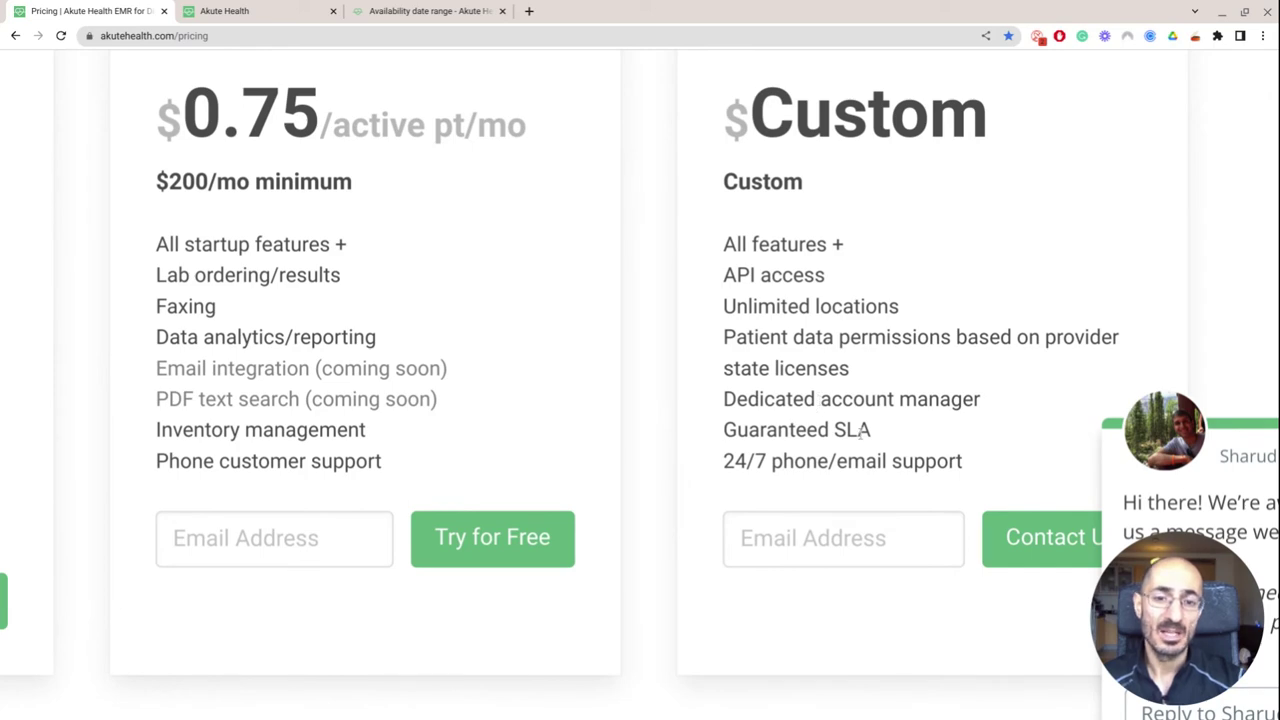
scroll(860, 430, down, 1)
scroll(860, 430, up, 1)
key(ctrl+0)
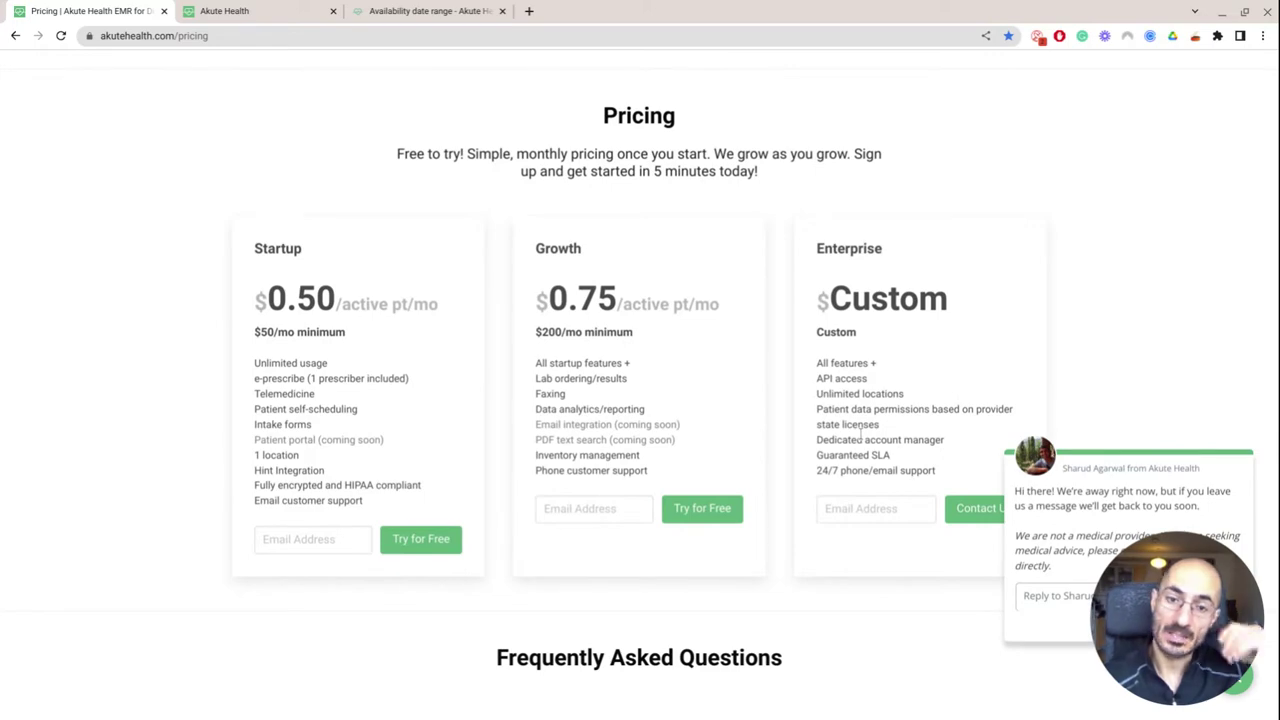
scroll(860, 432, down, 5)
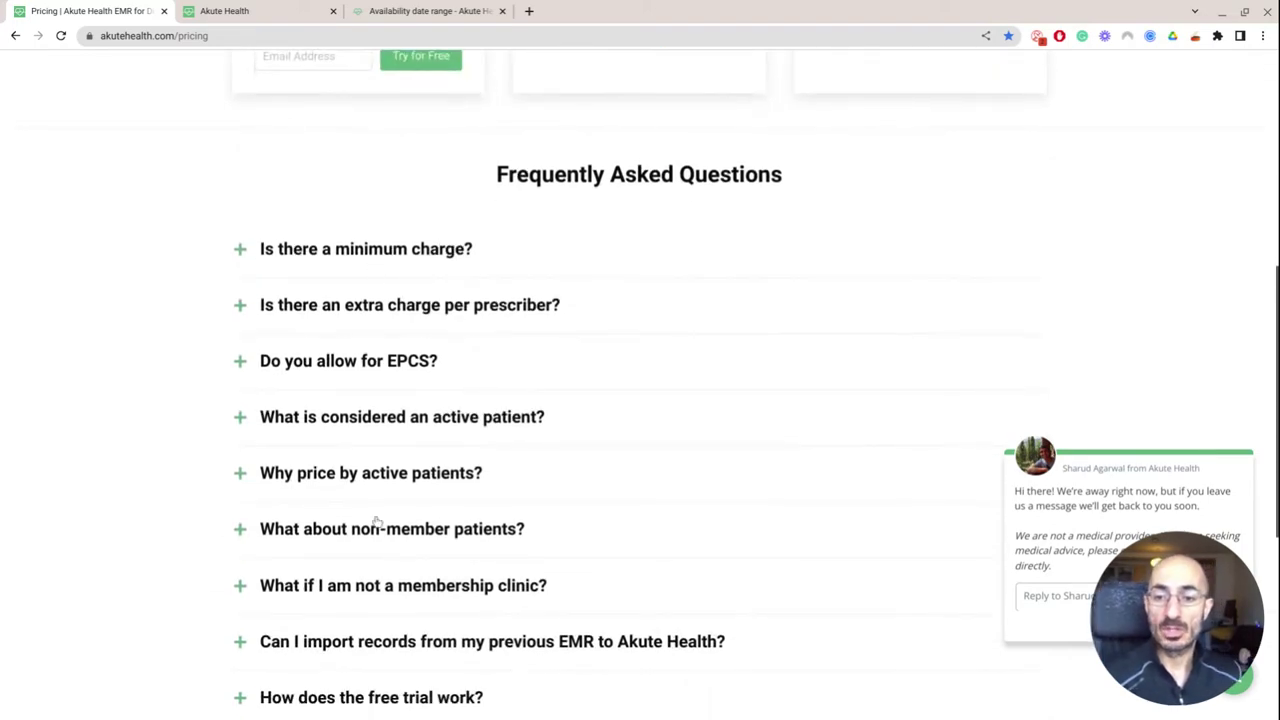
click(266, 11)
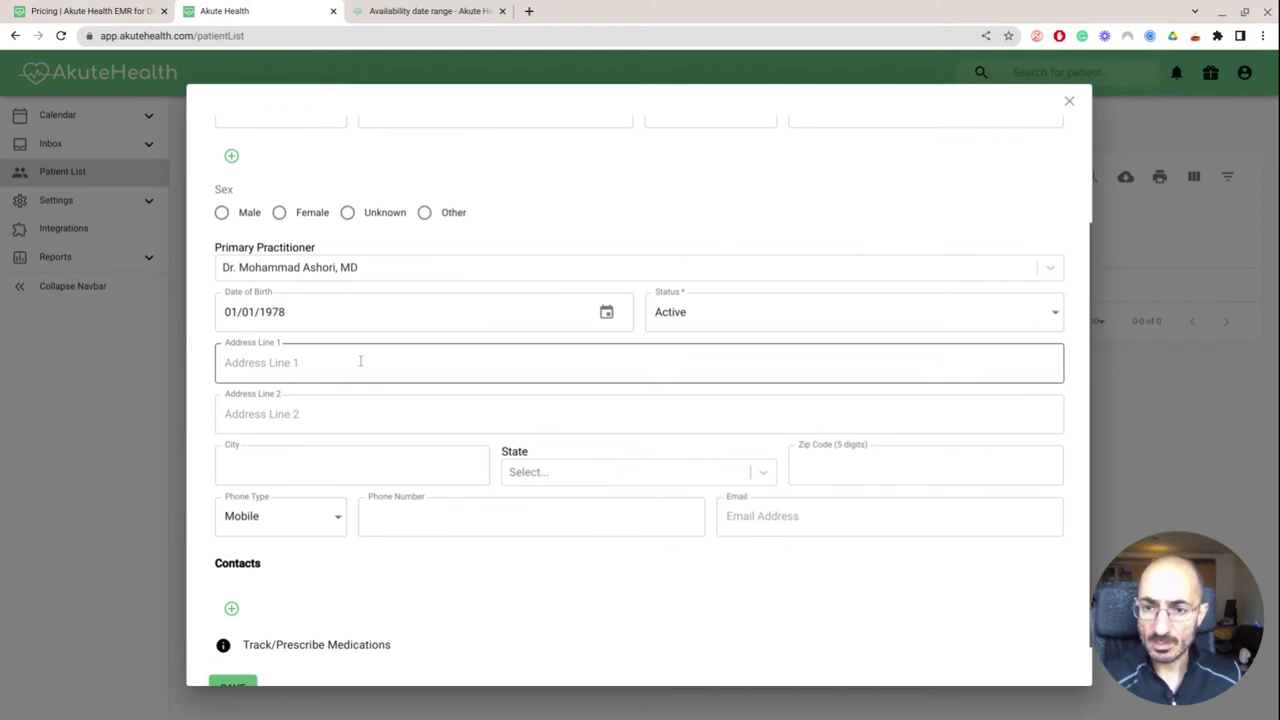
Enter the patient's mobile phone number and e-mail address, then save the new patient
scroll(390, 420, down, 1)
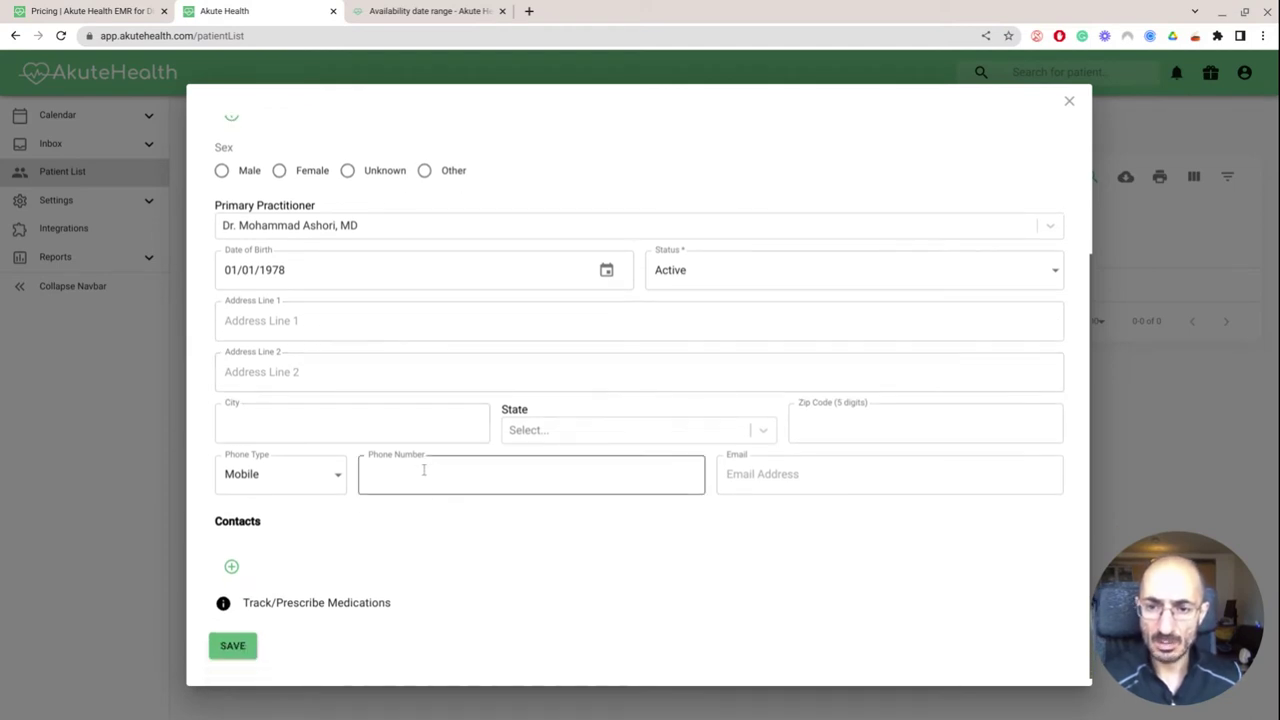
click(424, 470)
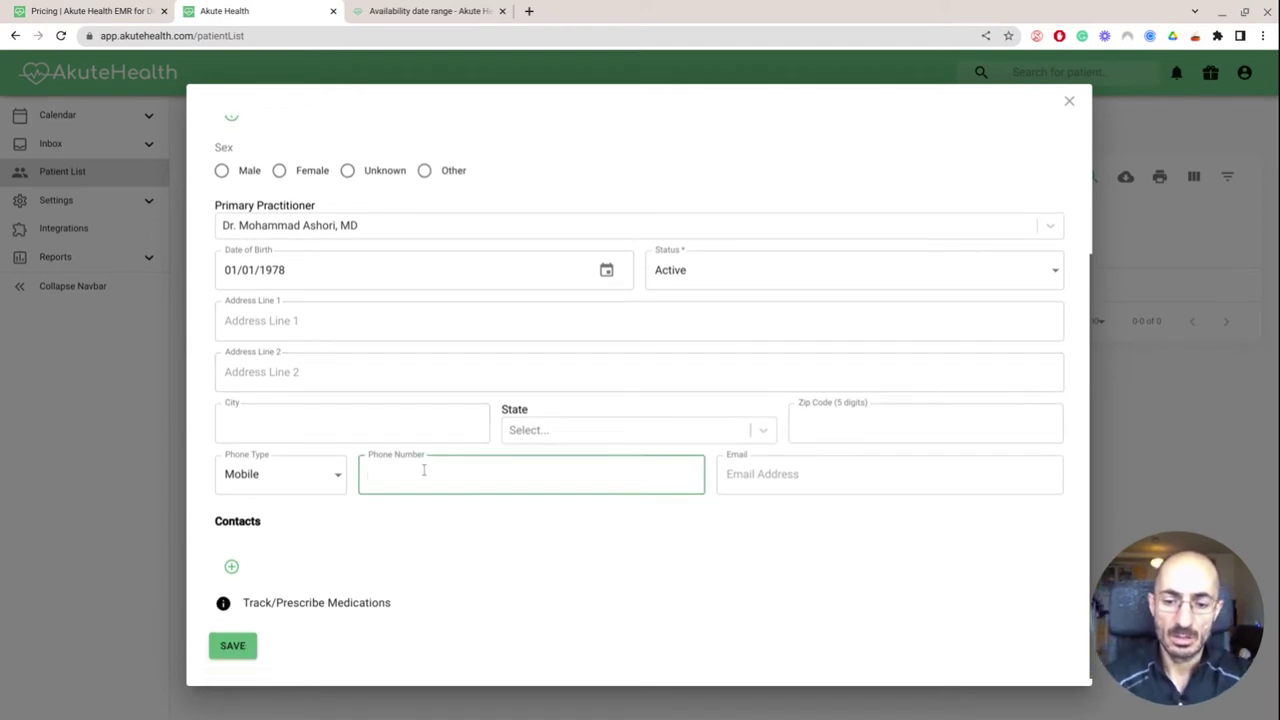
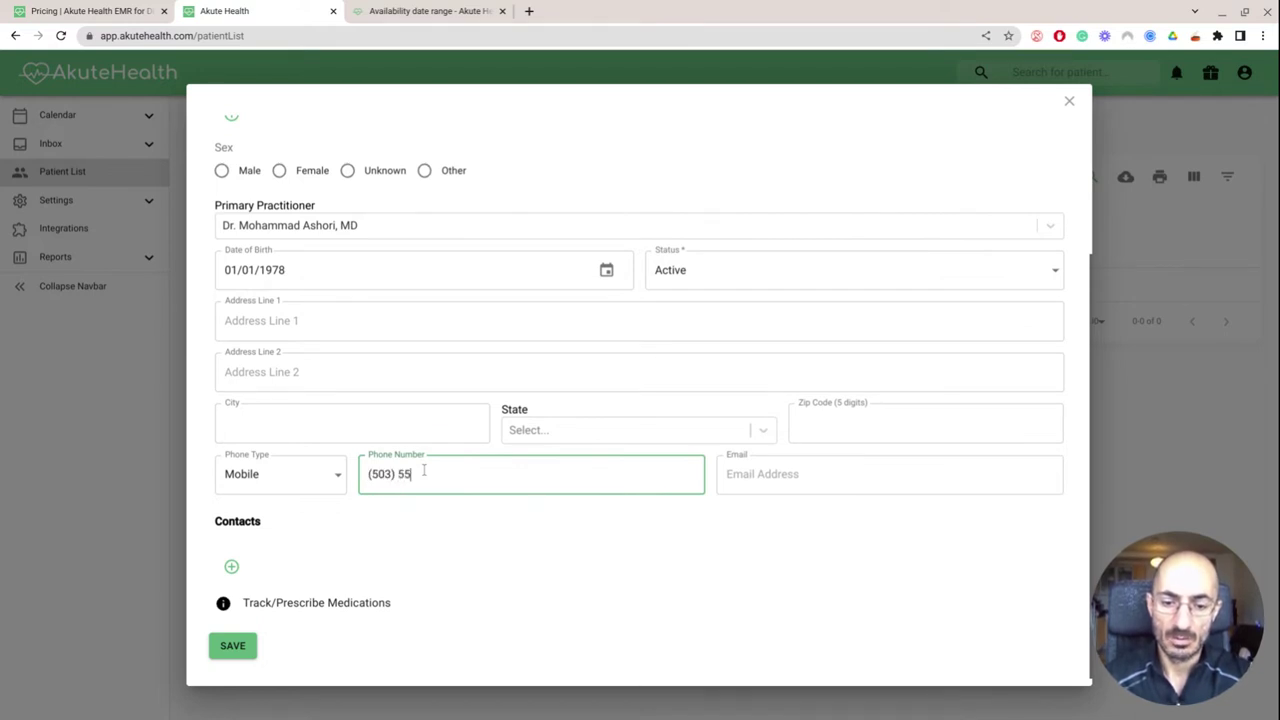
key(Tab)
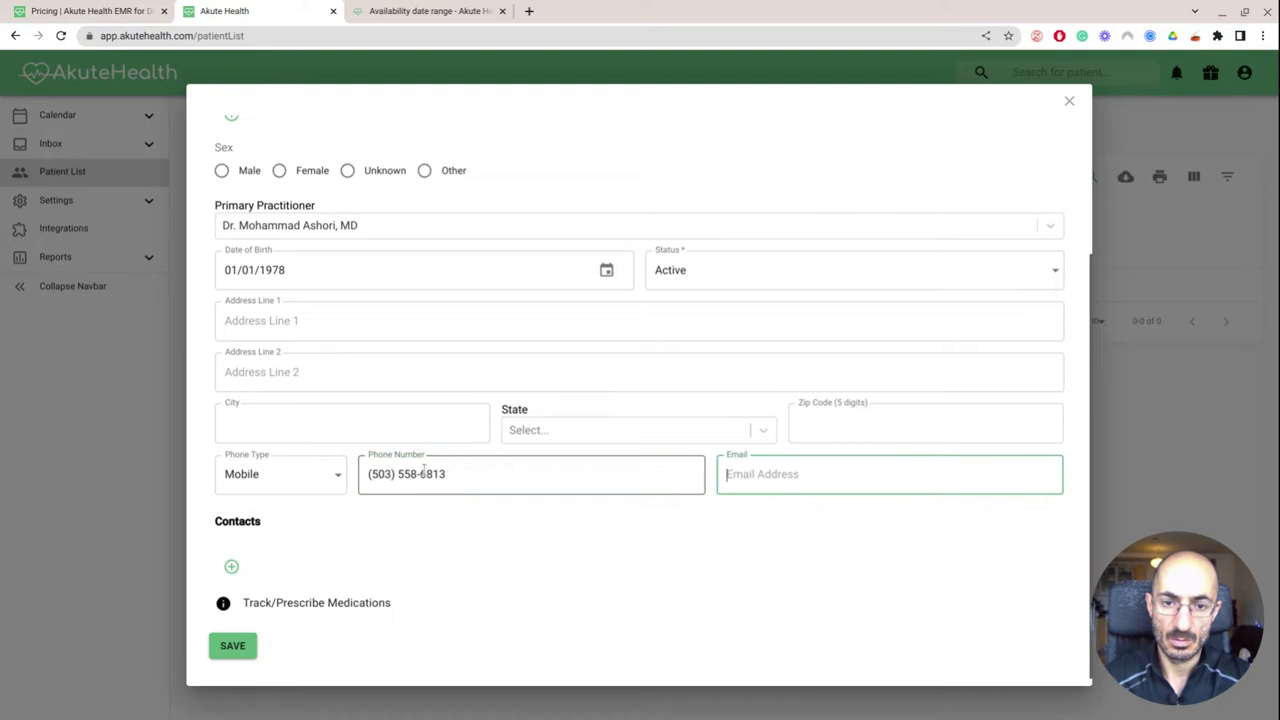
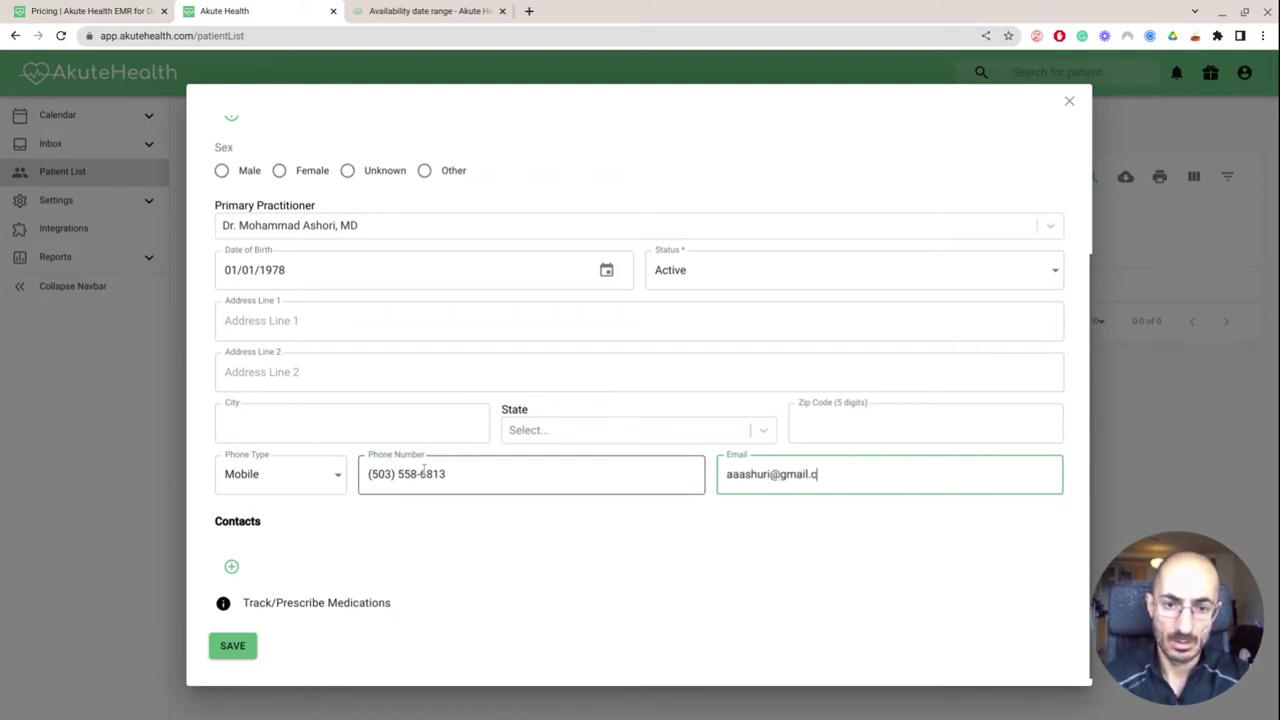
key(Tab)
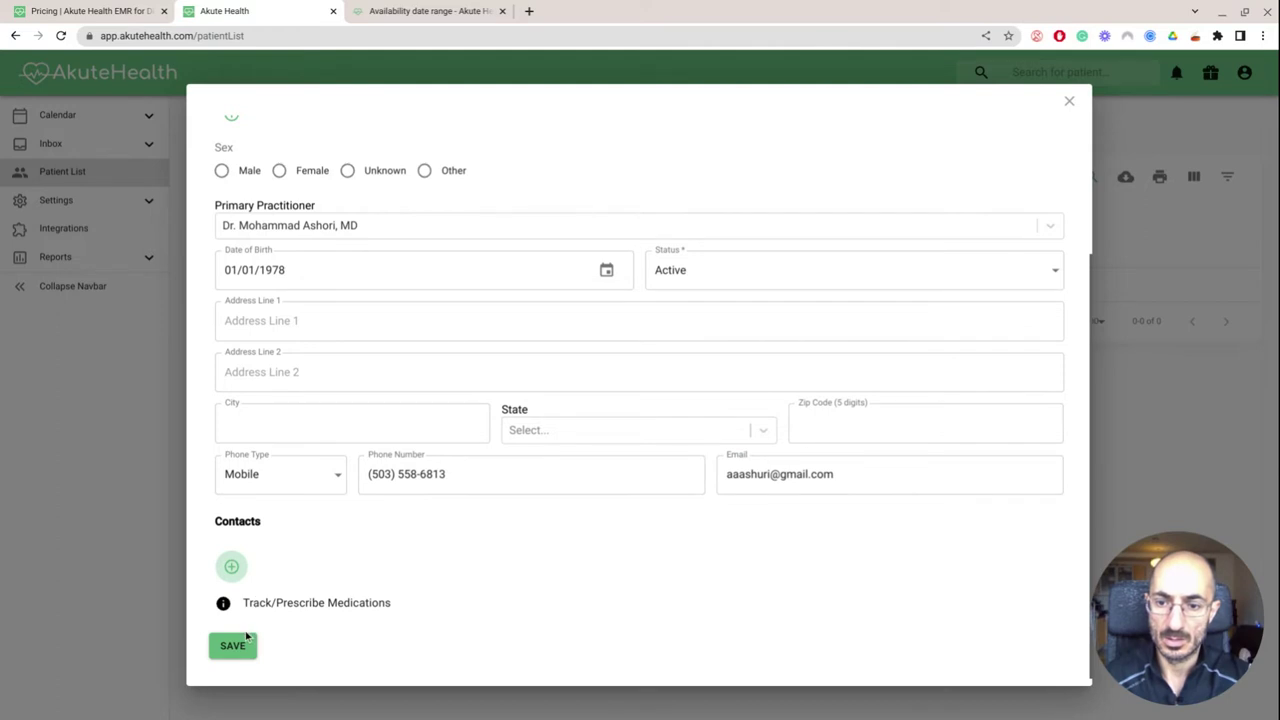
click(241, 645)
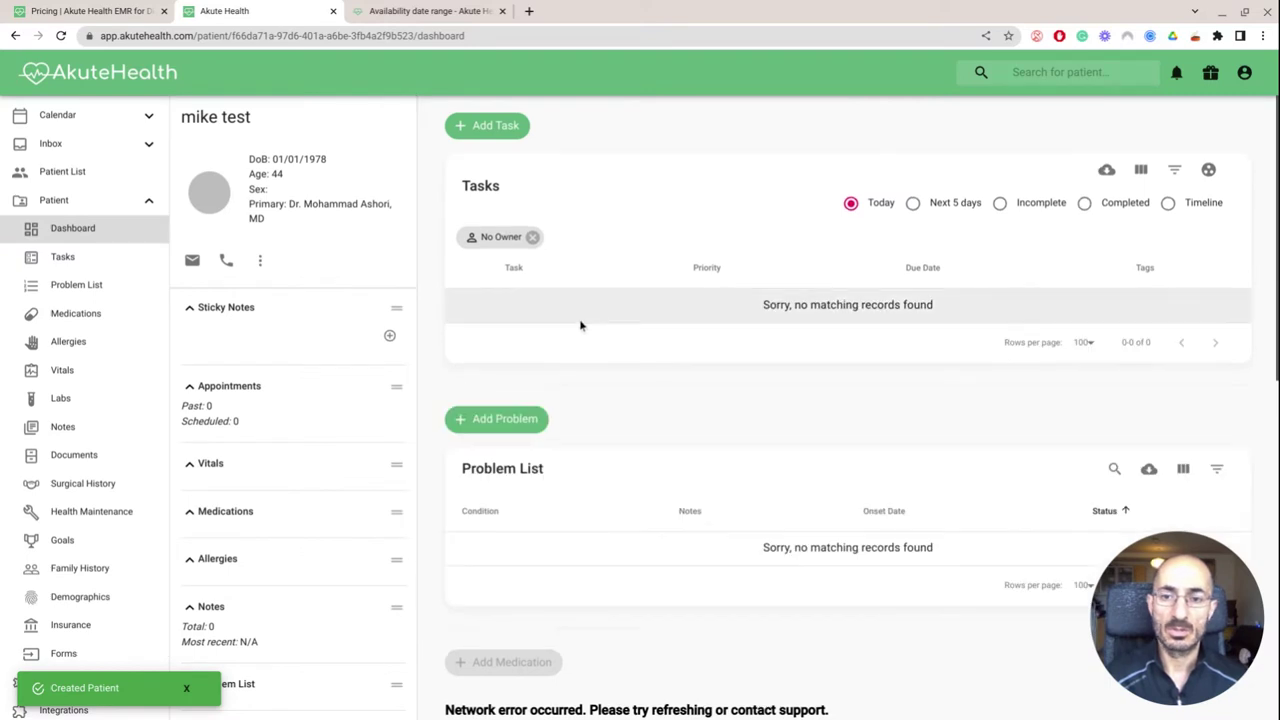
Go to the Patient List and open the new test patient's chart
scroll(580, 325, down, 1)
scroll(580, 325, up, 1)
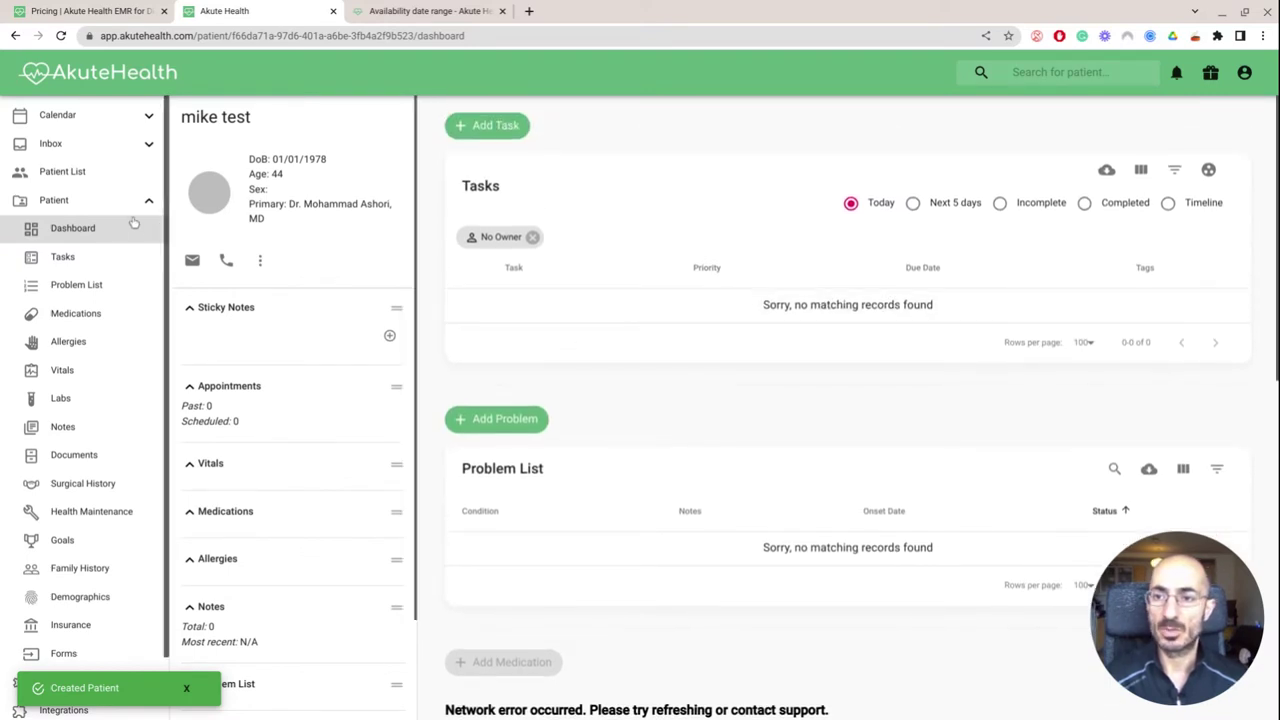
click(72, 177)
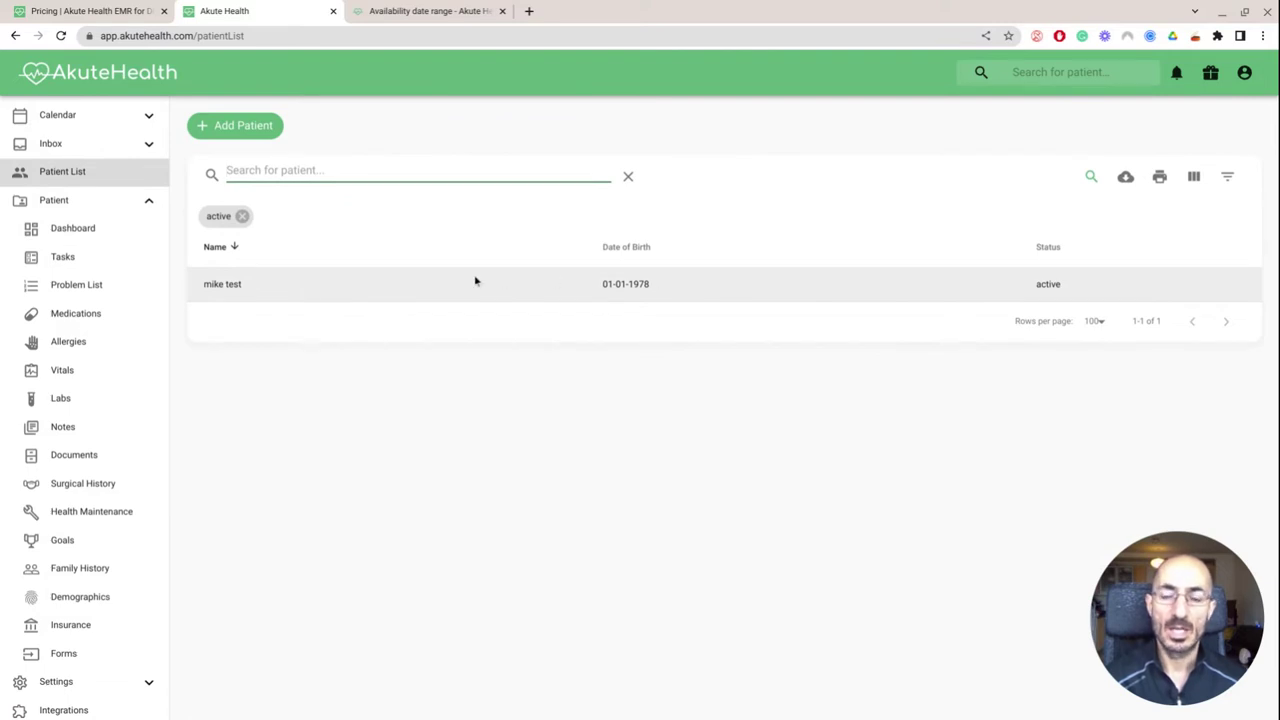
click(417, 284)
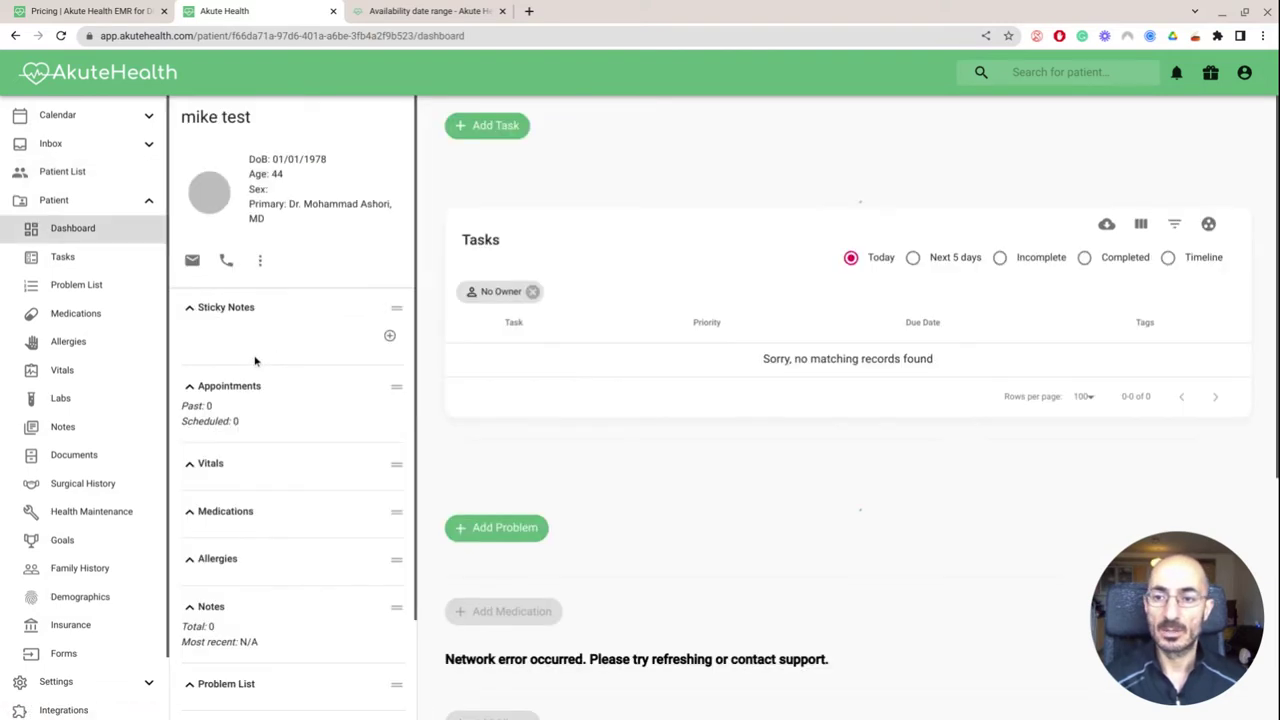
Open the patient's empty Labs & Measurements page and start a new lab value dated 07/30/2022
scroll(92, 421, down, 1)
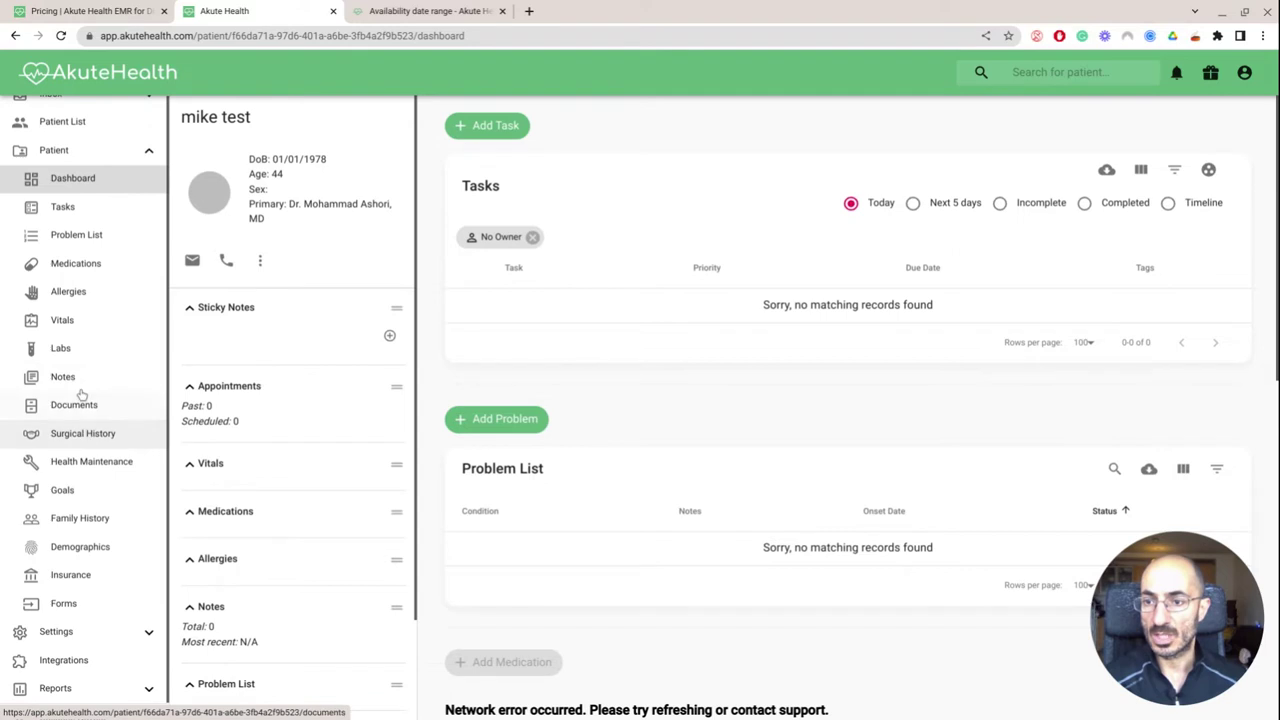
click(70, 352)
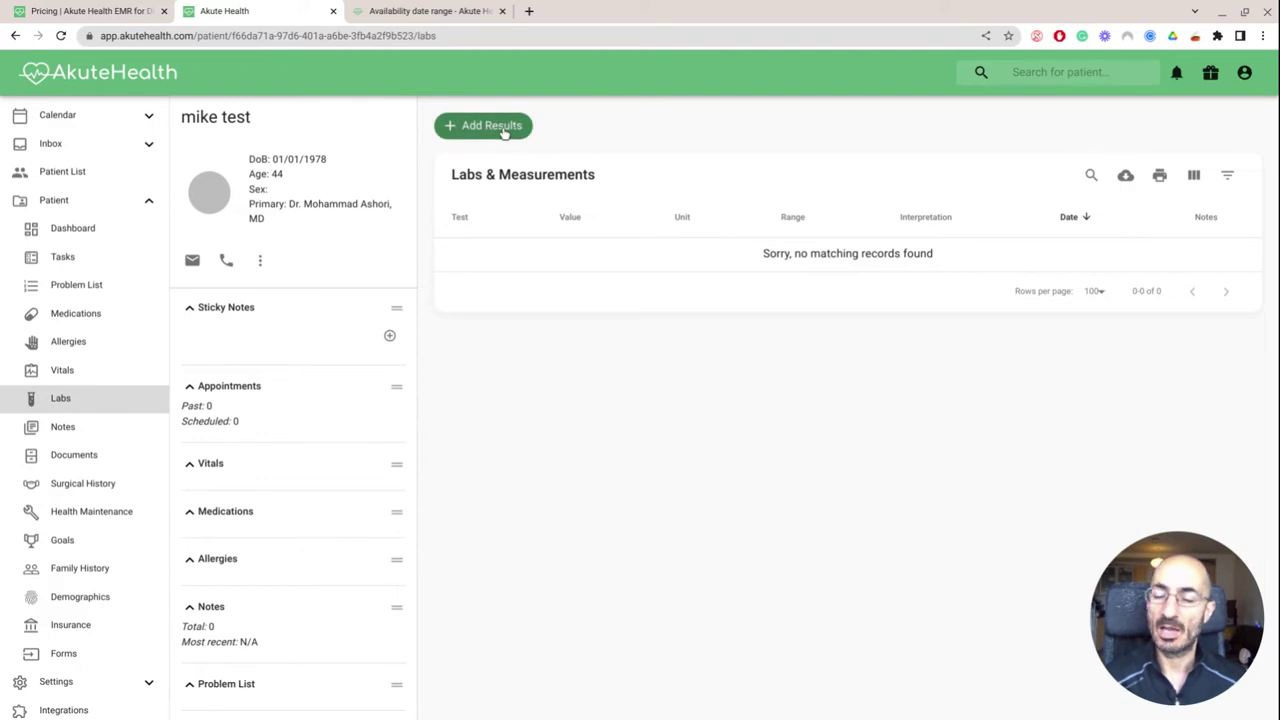
click(505, 131)
Search 'a', choose HbA1c Bld-mCnc (g/dL), enter value 5.7 and save the result
click(459, 288)
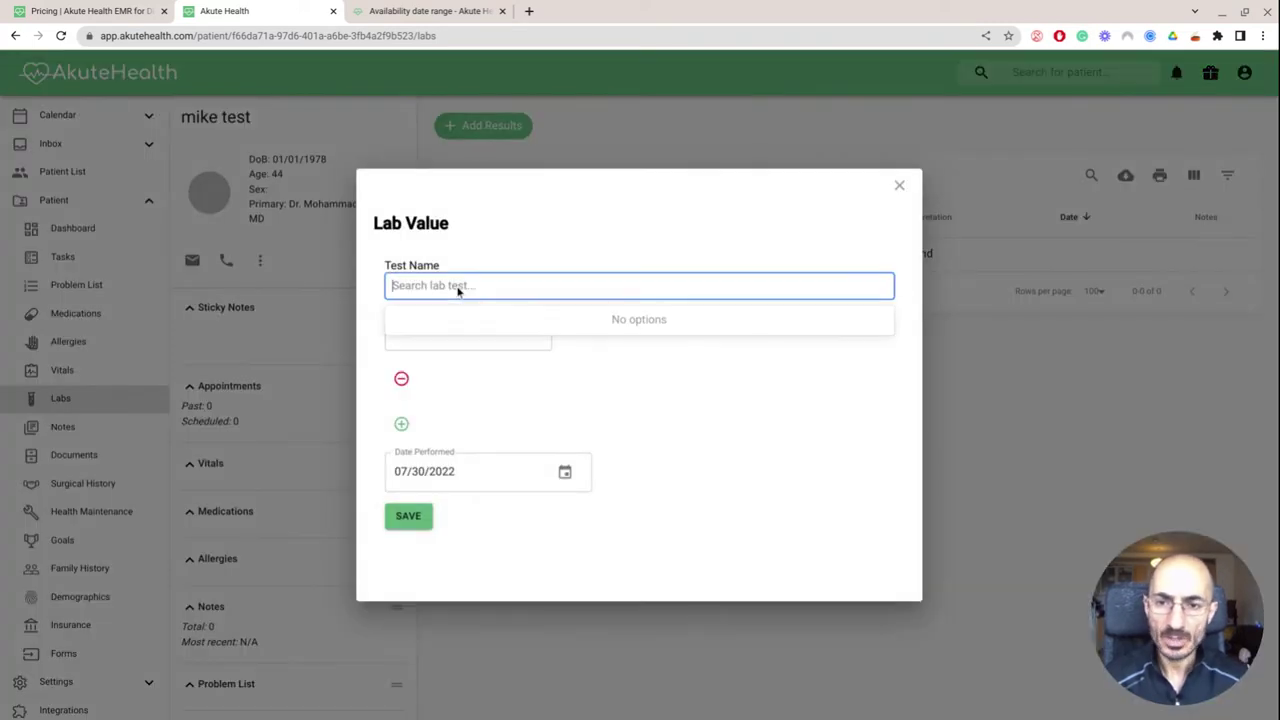
text(a1c)
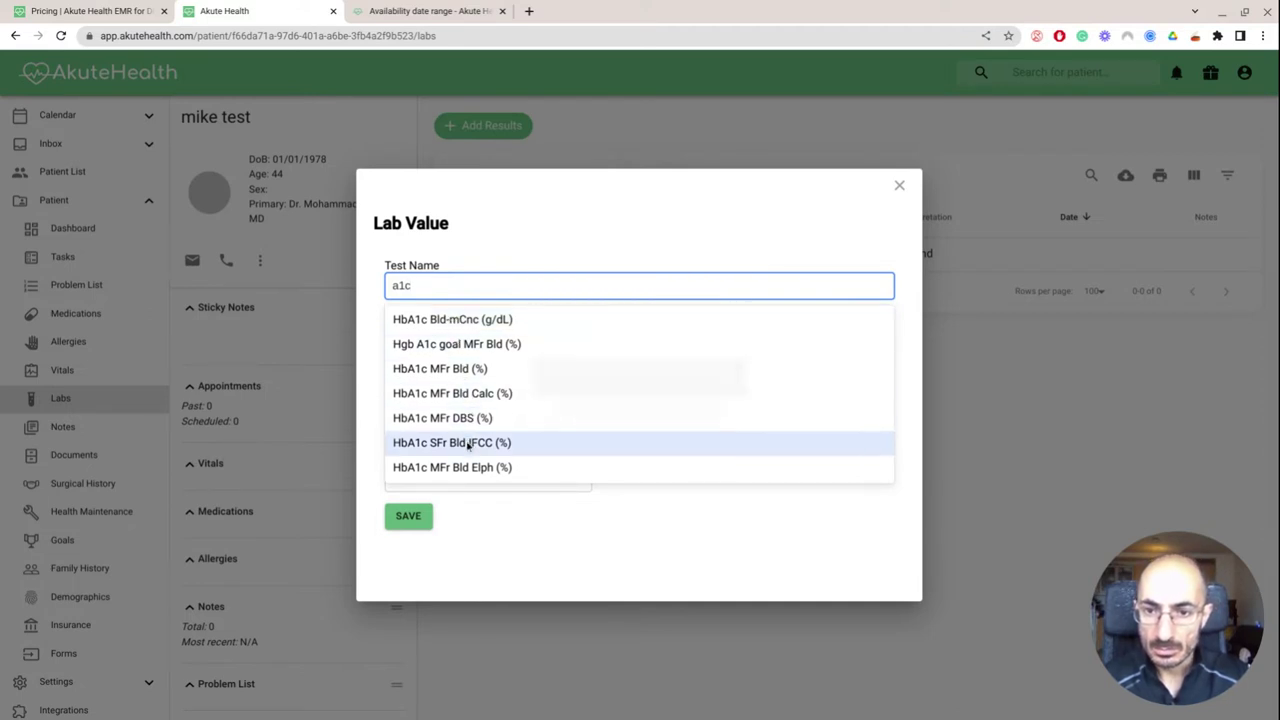
click(452, 319)
click(447, 337)
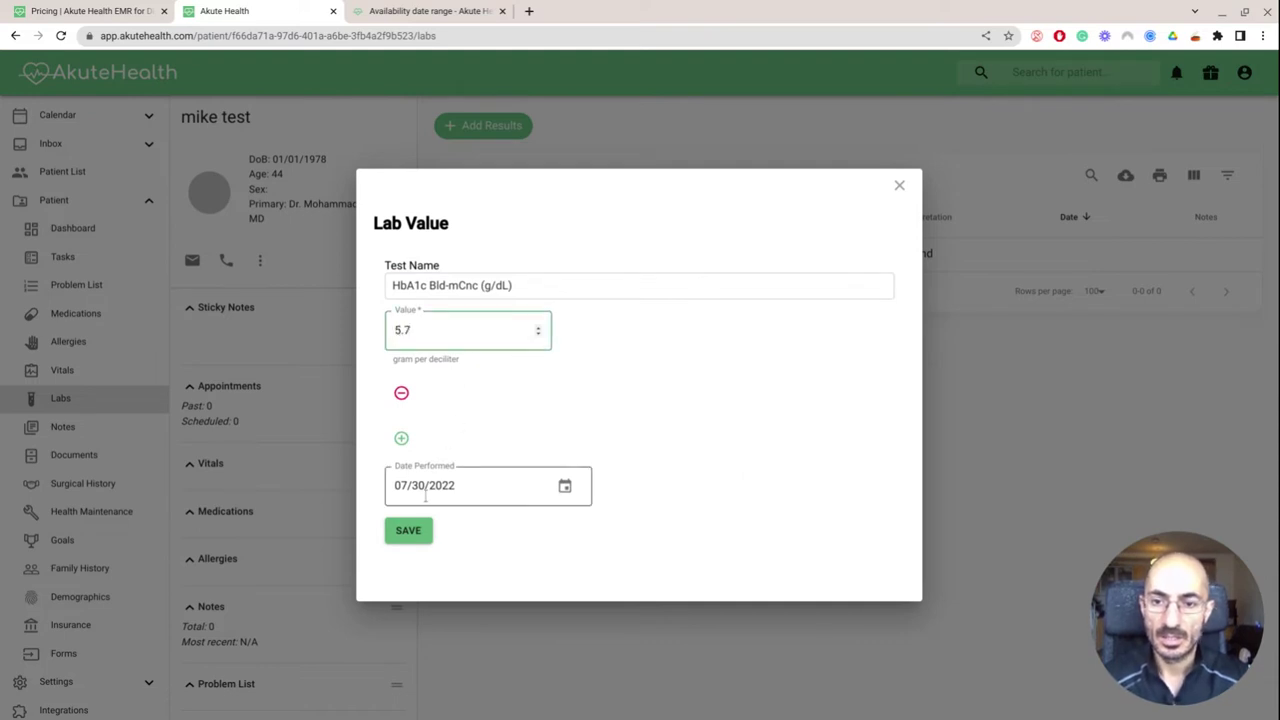
click(416, 530)
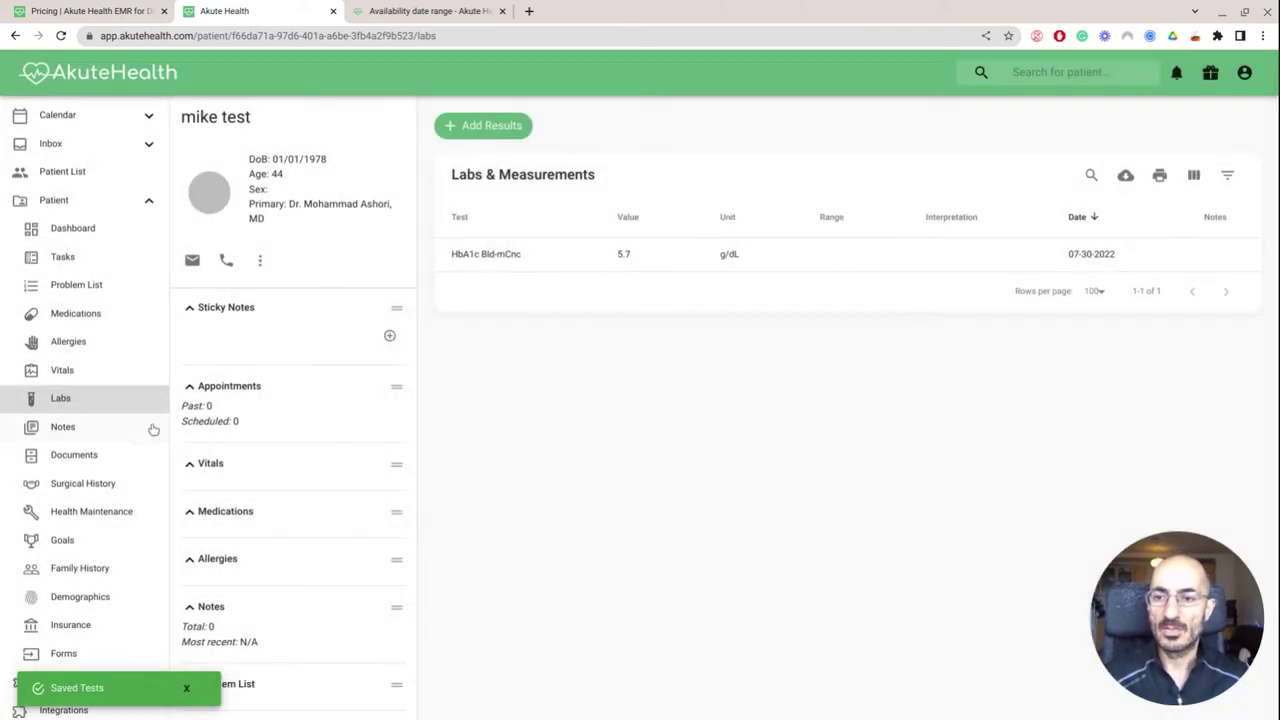
Change the patient's status to Inactive in the demographic details and save
scroll(138, 434, down, 1)
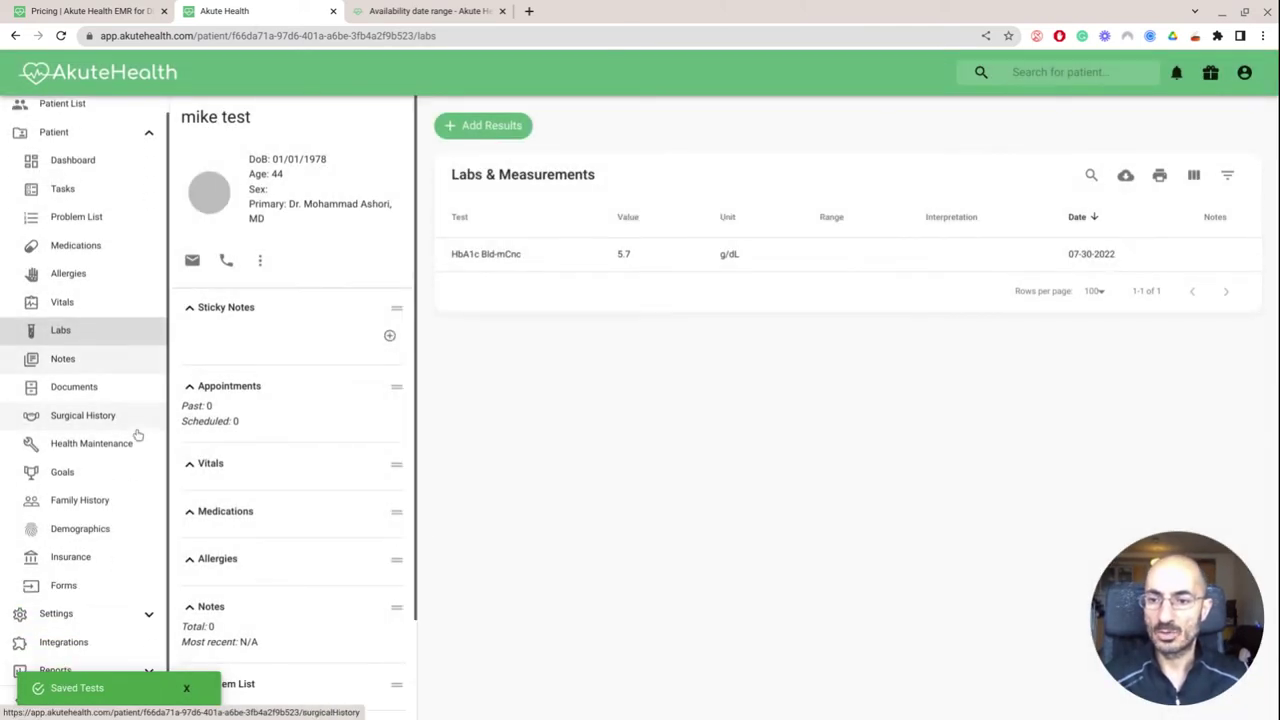
click(99, 538)
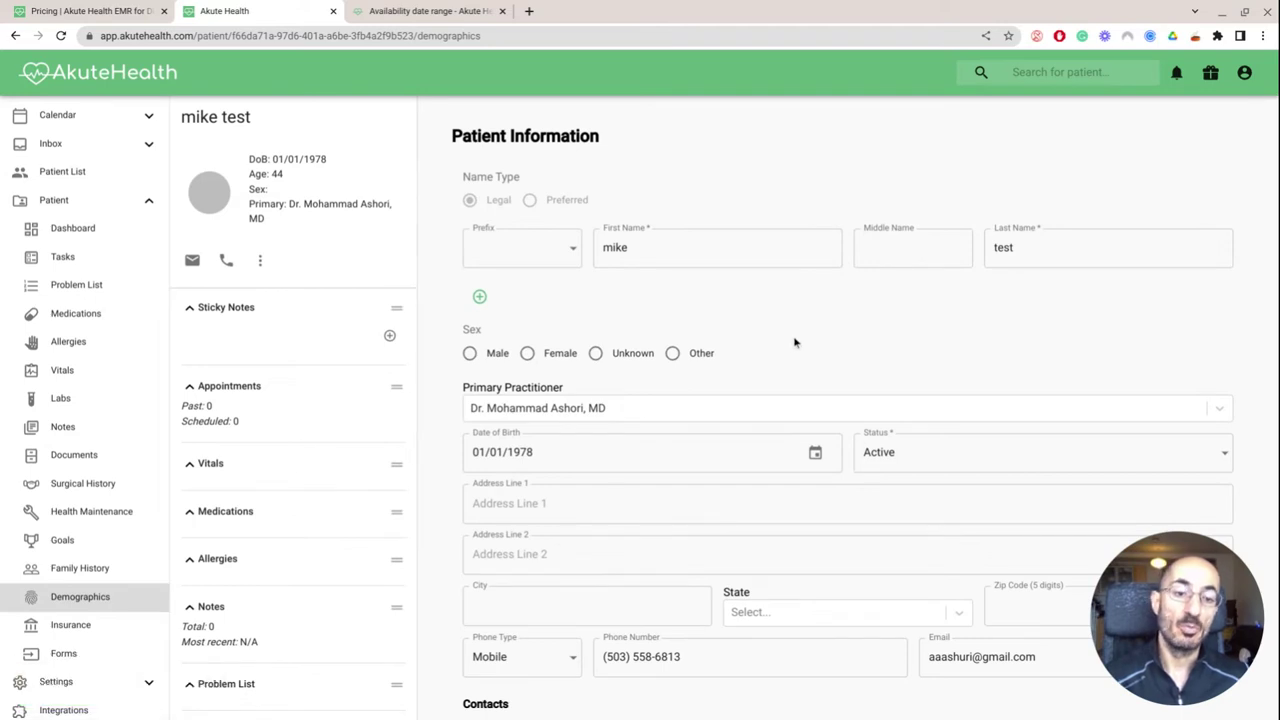
click(893, 453)
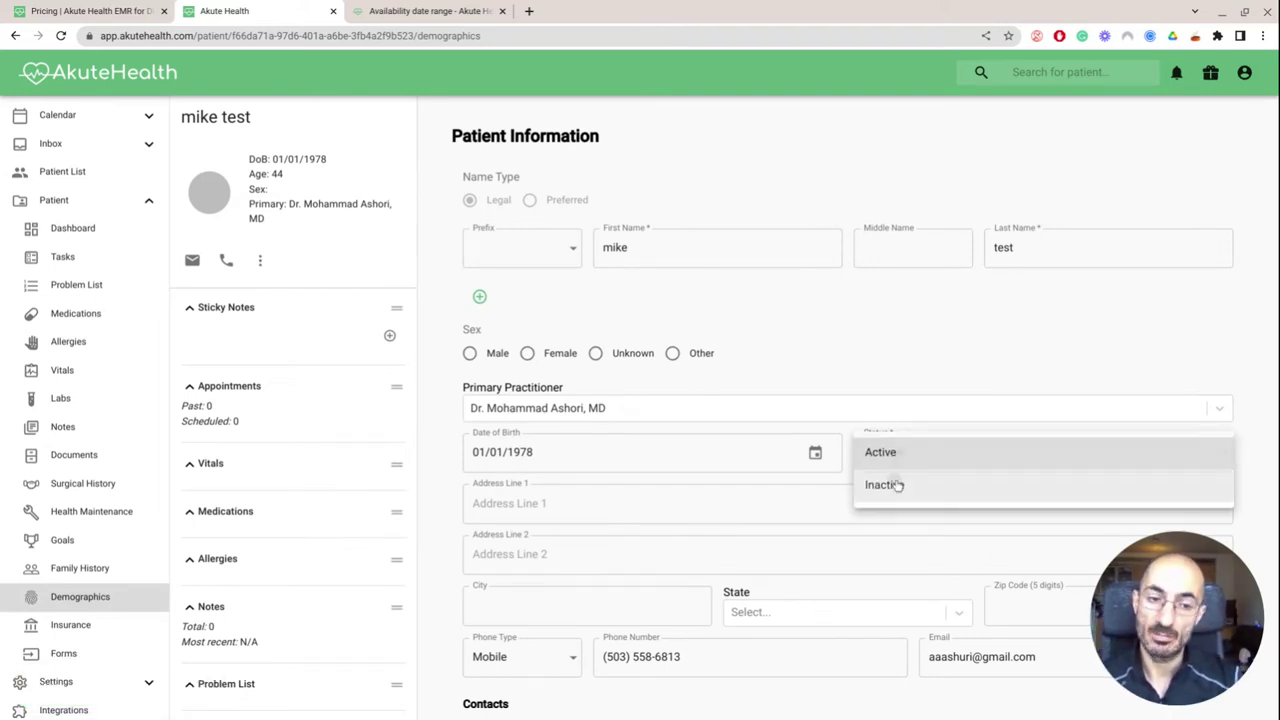
click(897, 485)
scroll(894, 486, down, 3)
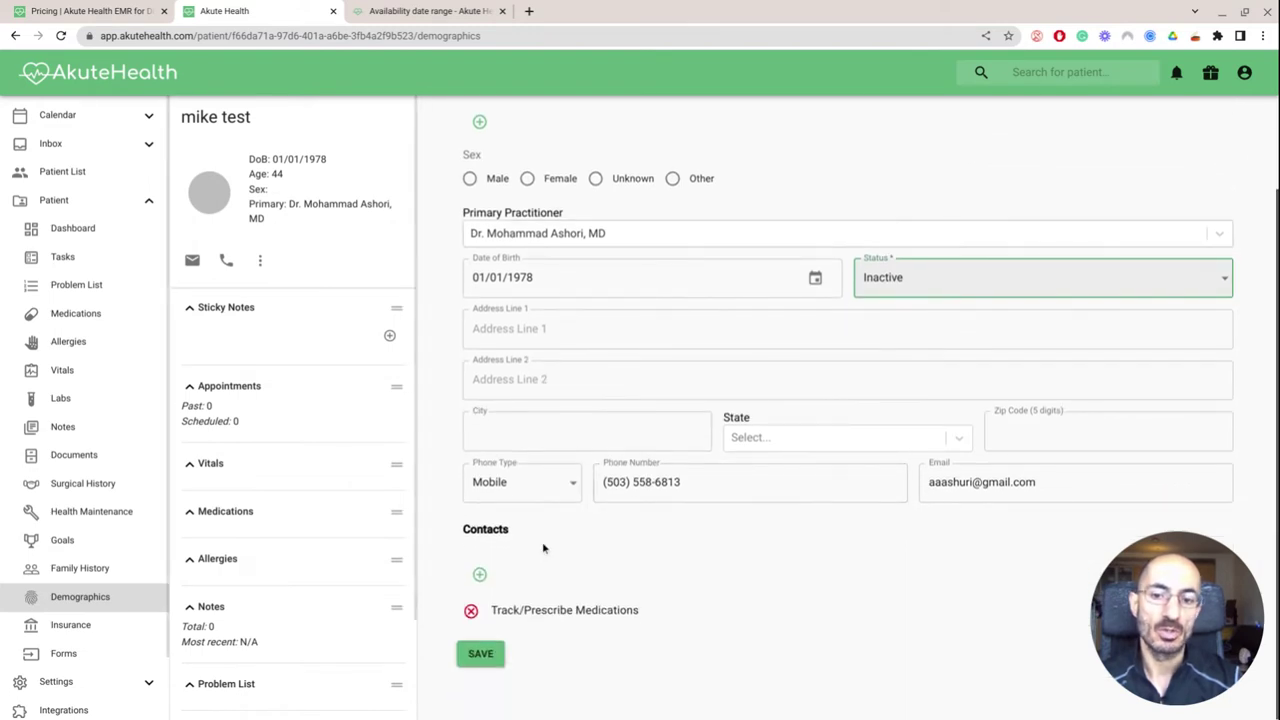
click(488, 652)
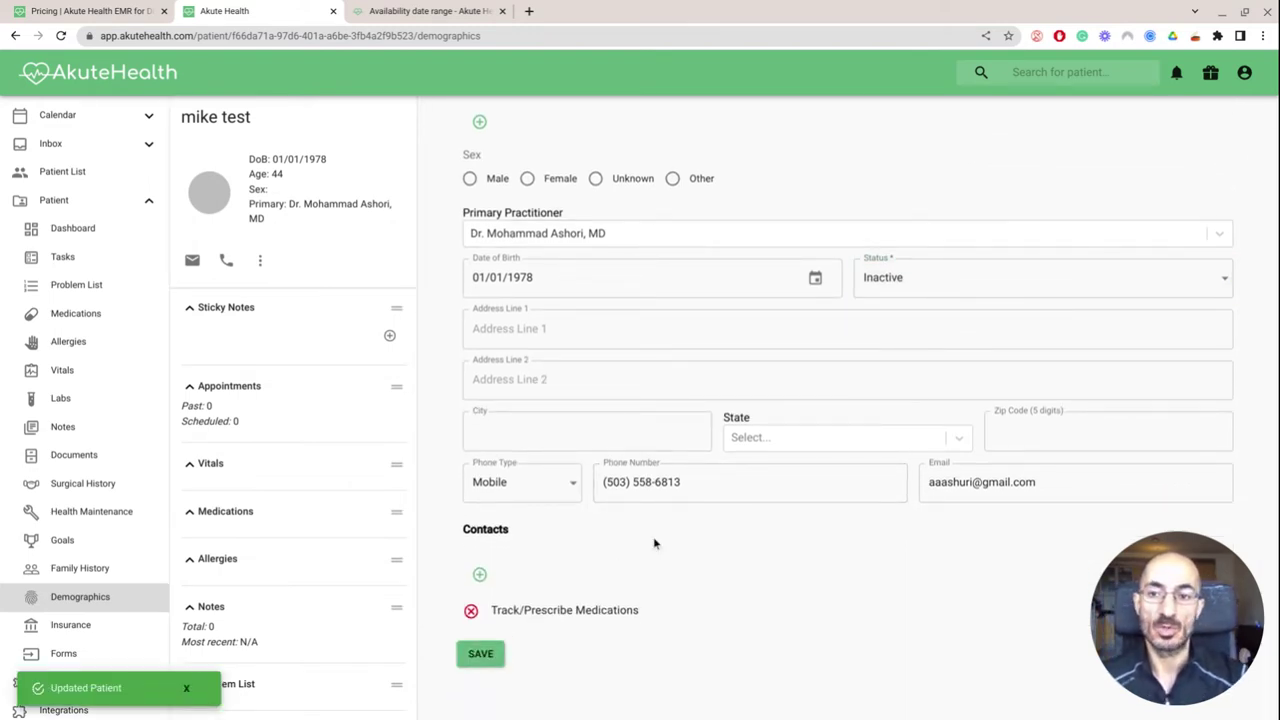
Return to the patient list, which shows no active patients
scroll(655, 543, up, 1)
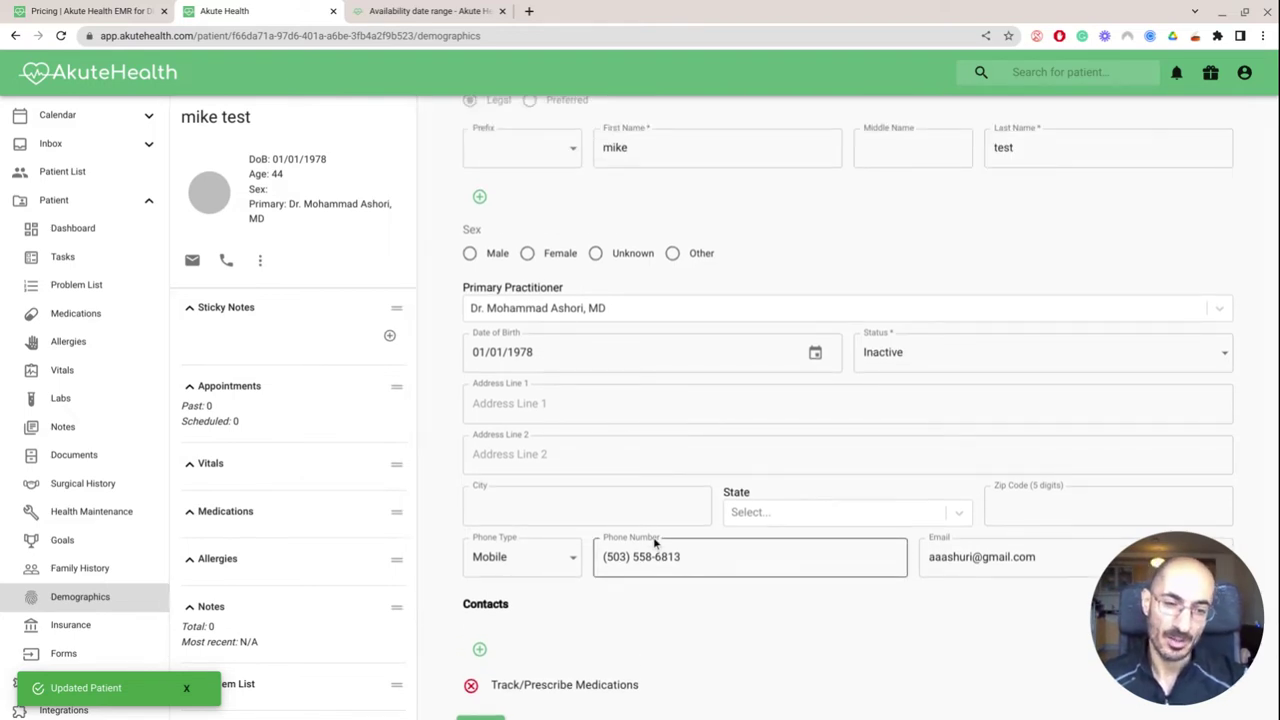
scroll(655, 543, up, 1)
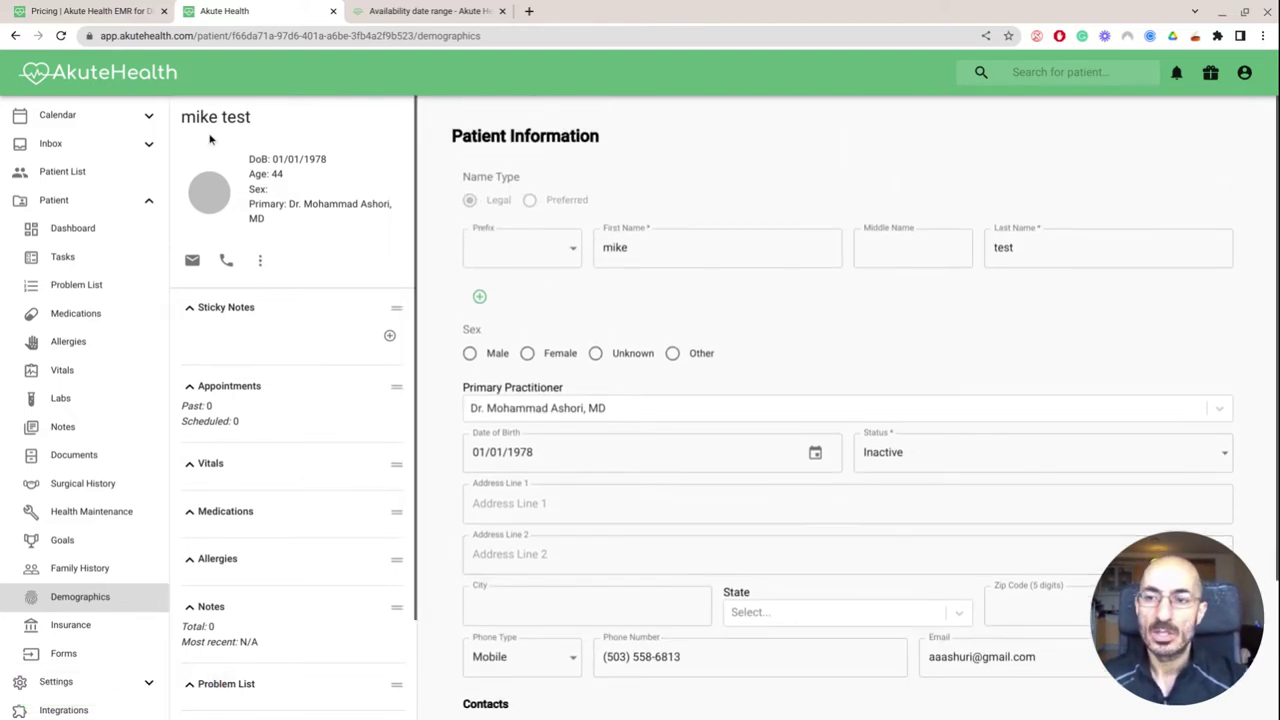
click(76, 172)
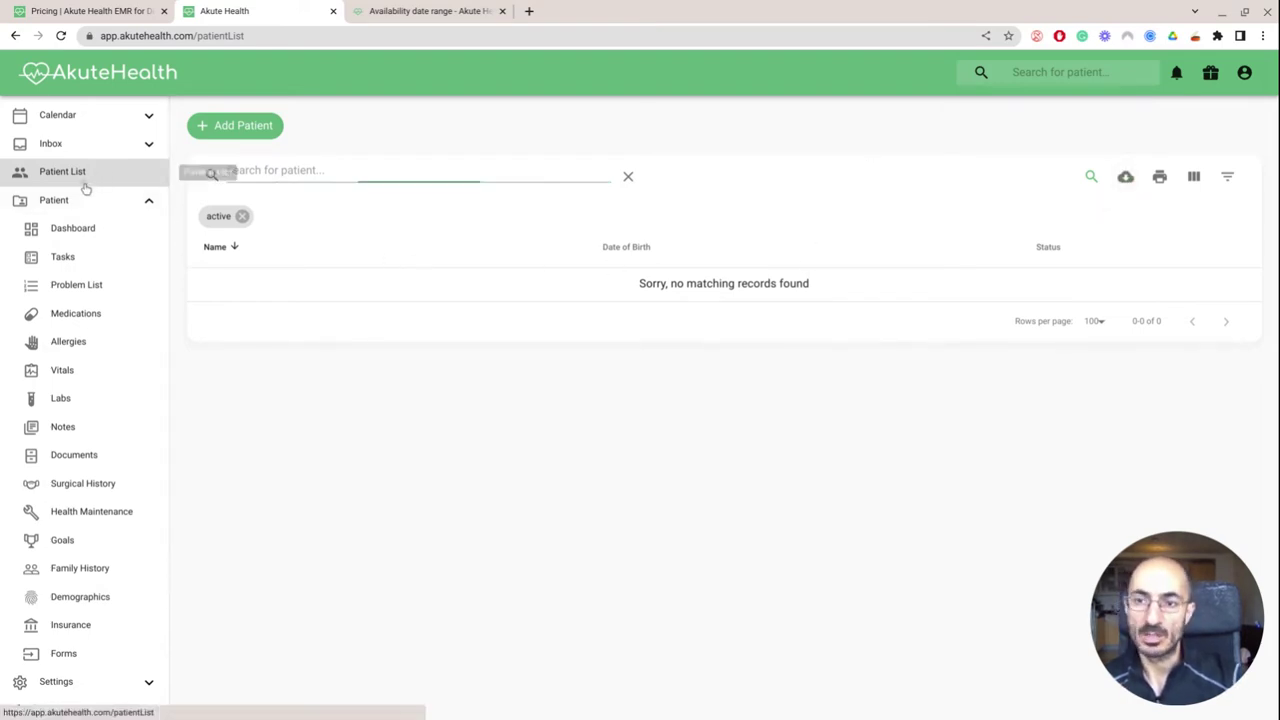
Remove the 'active' filter to list all four inactive patients, then return to the Availability date range article
click(242, 216)
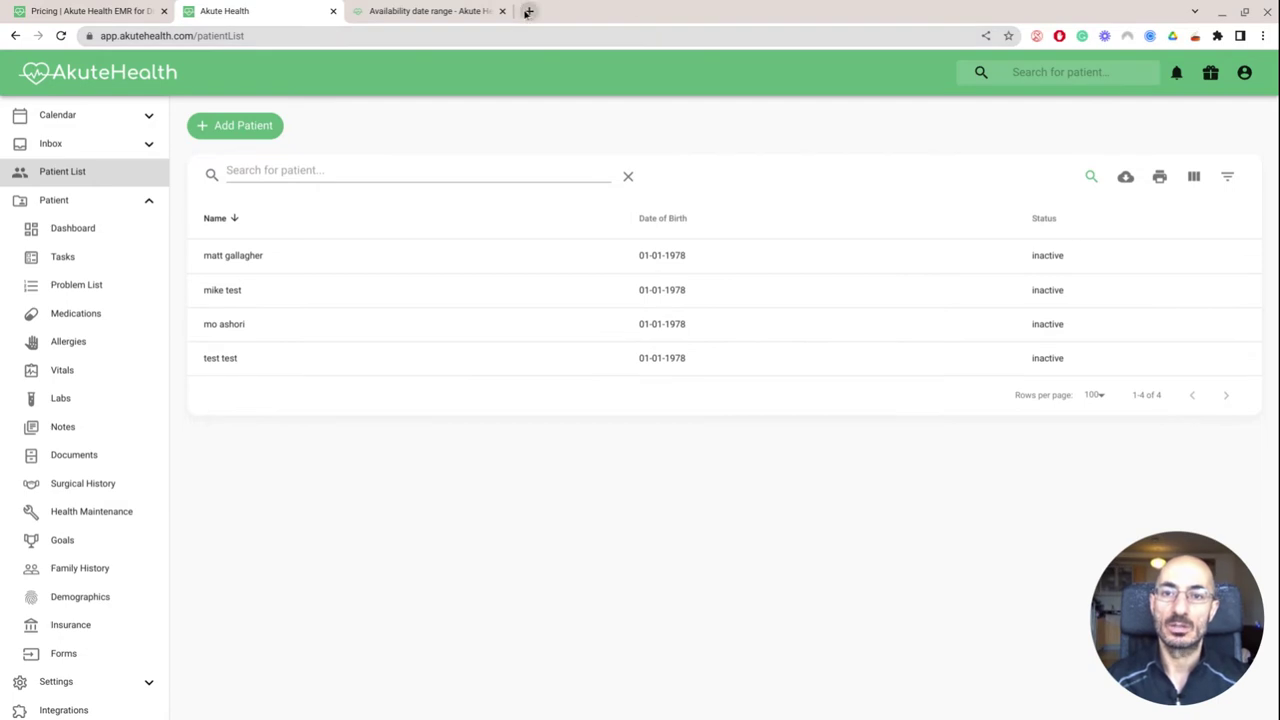
click(481, 11)
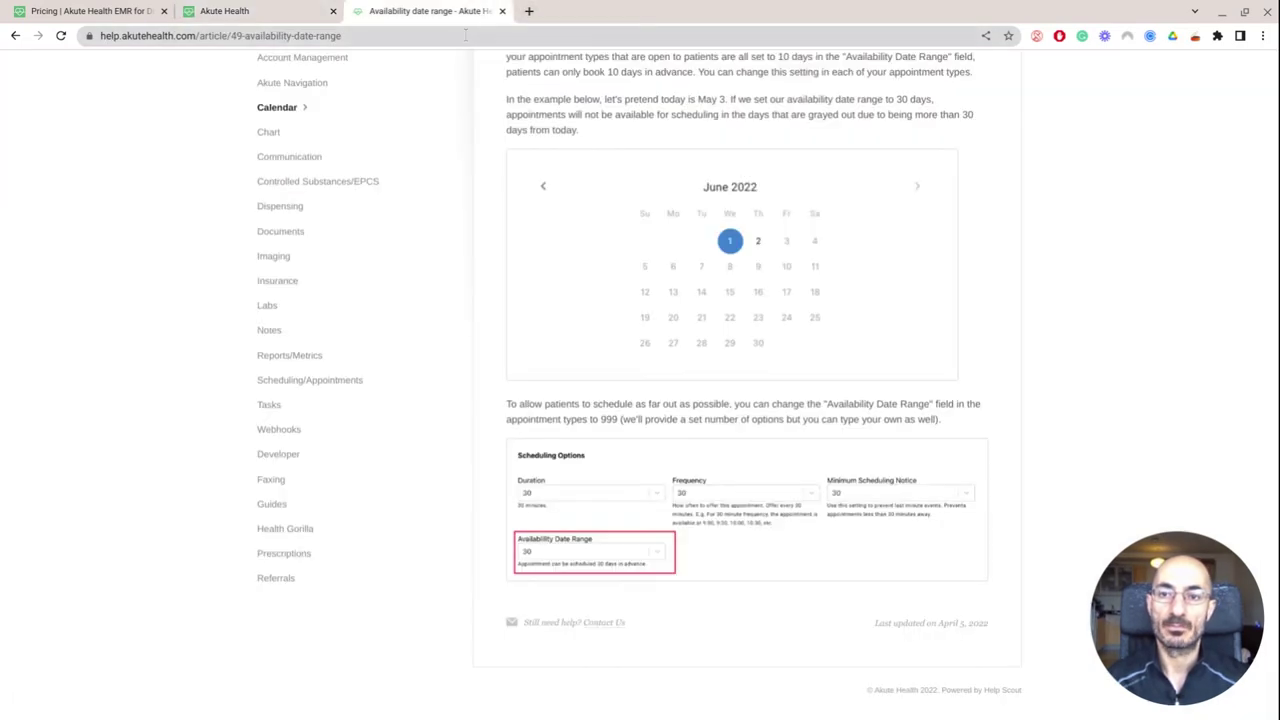
Load digitalnomadhealth.akutehealth.com/appointments from the address bar suggestions after typing 'digit' and '.ak'
click(464, 37)
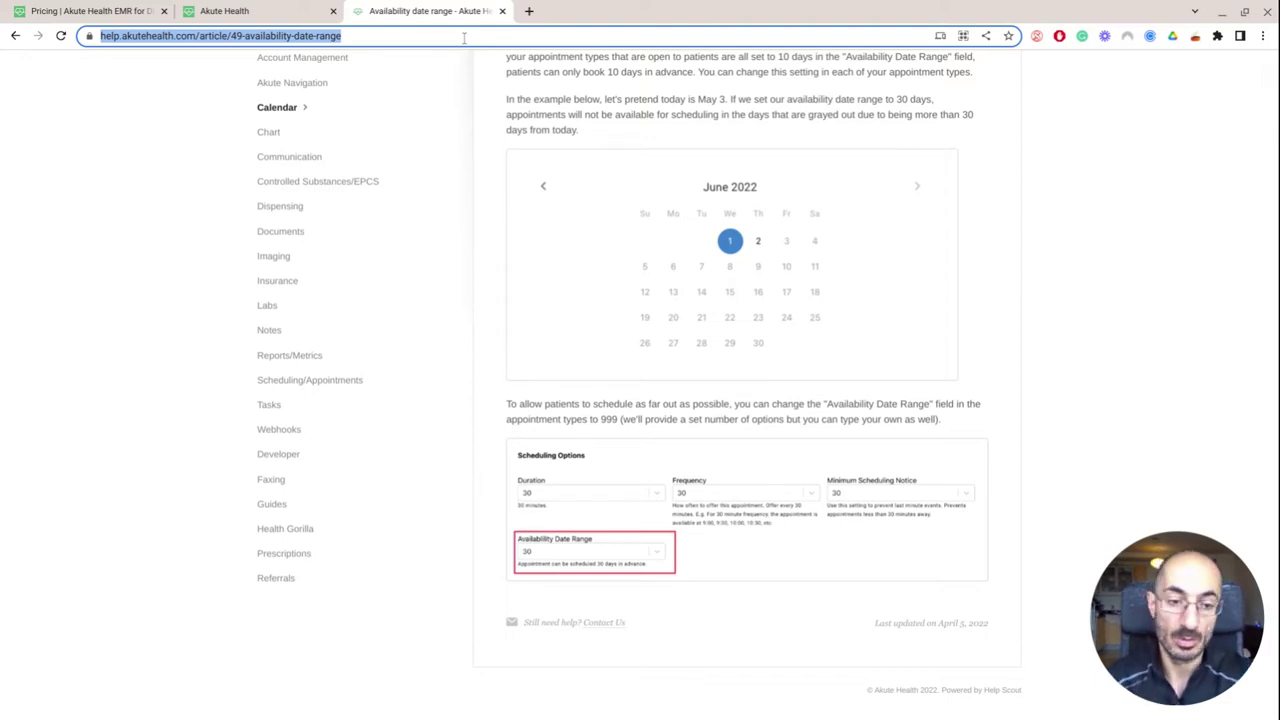
text(digit)
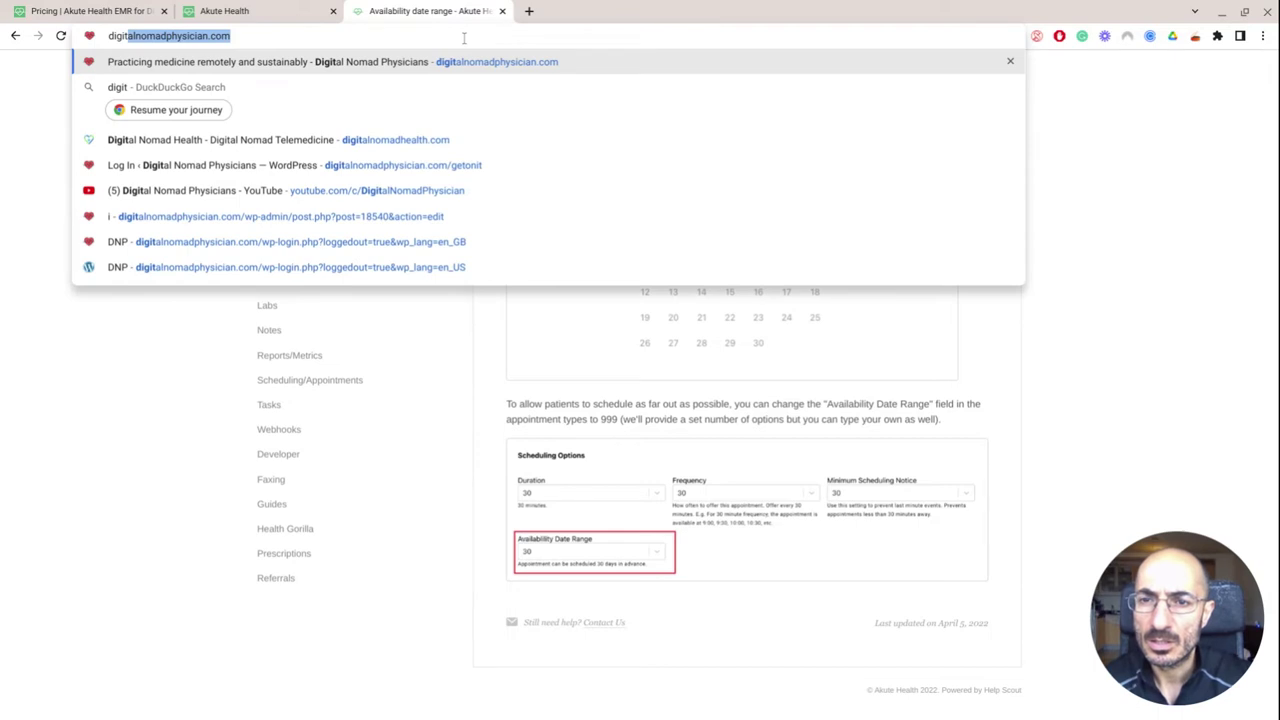
key(Down)
key(Down)
key(Up)
key(Up)
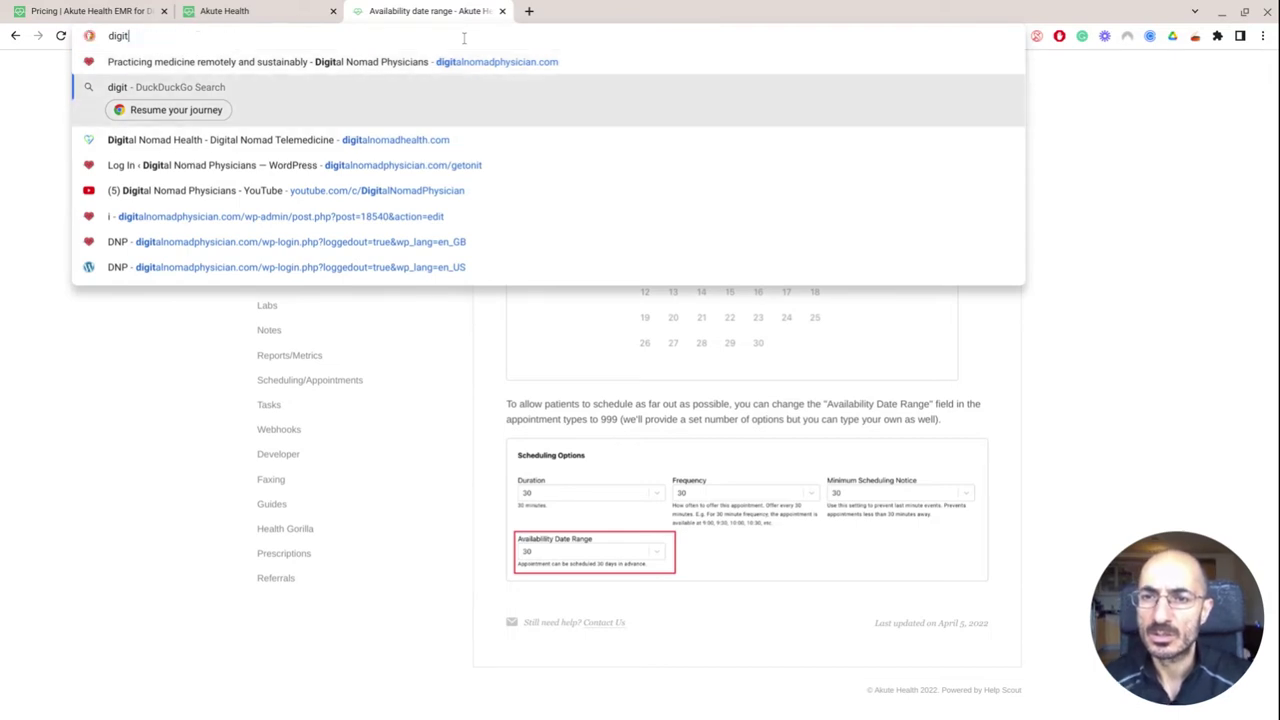
key(Down)
key(Down)
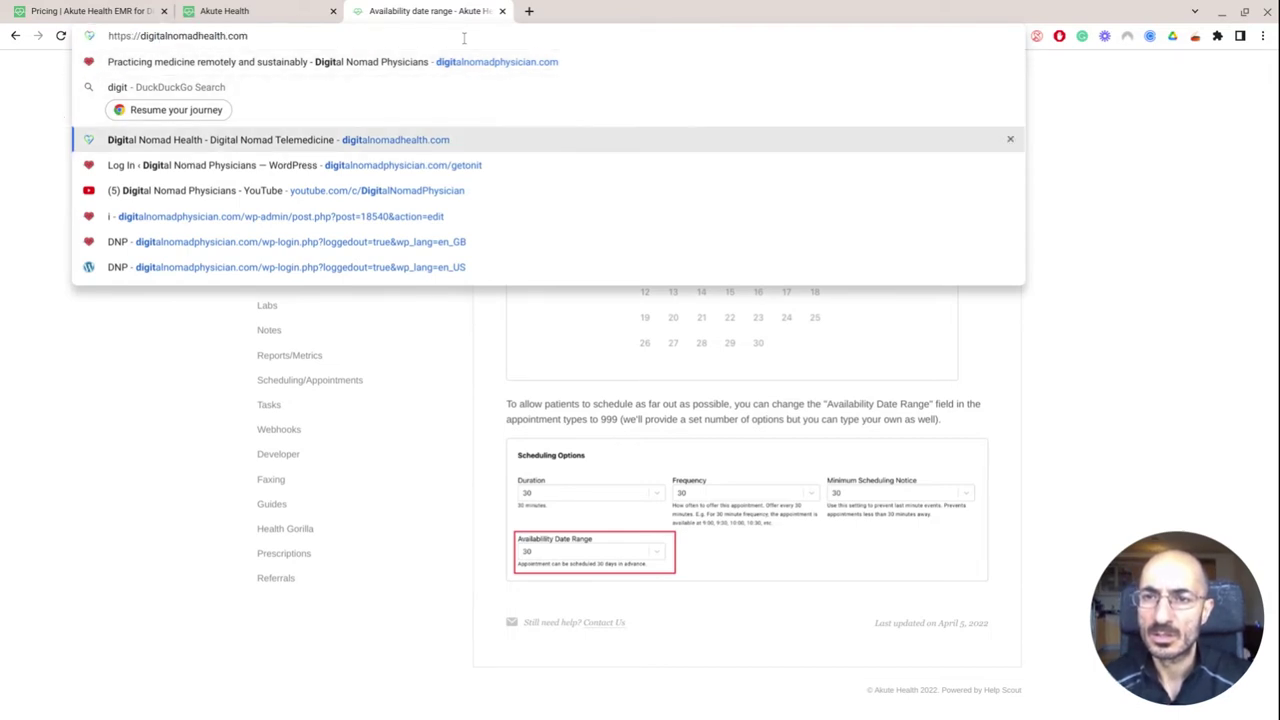
key(BackSpace)
key(BackSpace)
key(BackSpace)
key(BackSpace)
key(BackSpace)
text(.ak)
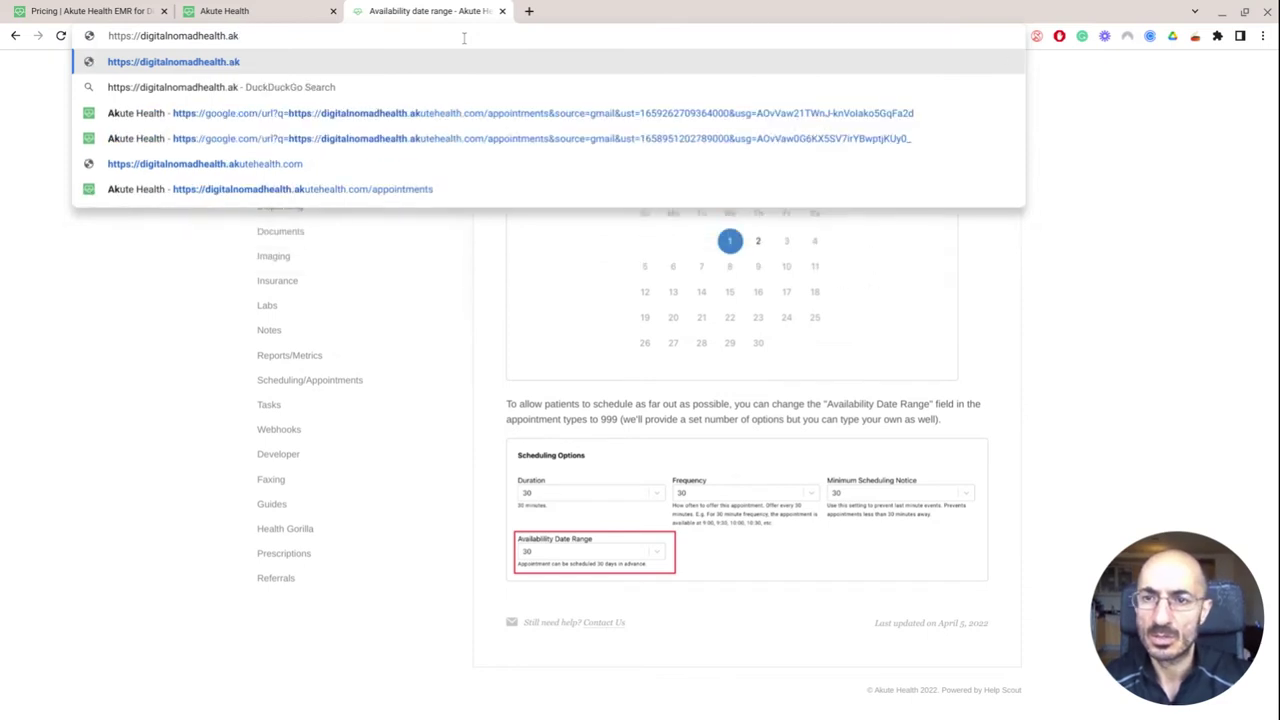
key(Down)
key(Down)
key(Down)
key(Down)
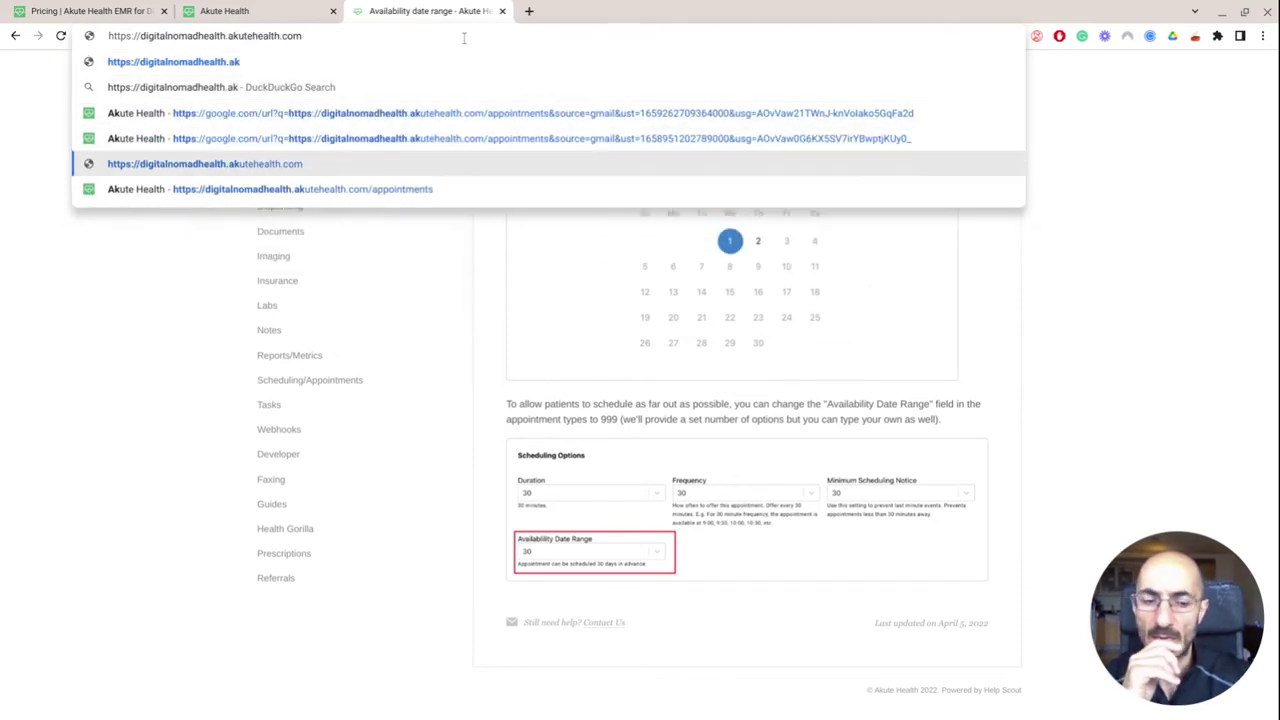
key(Down)
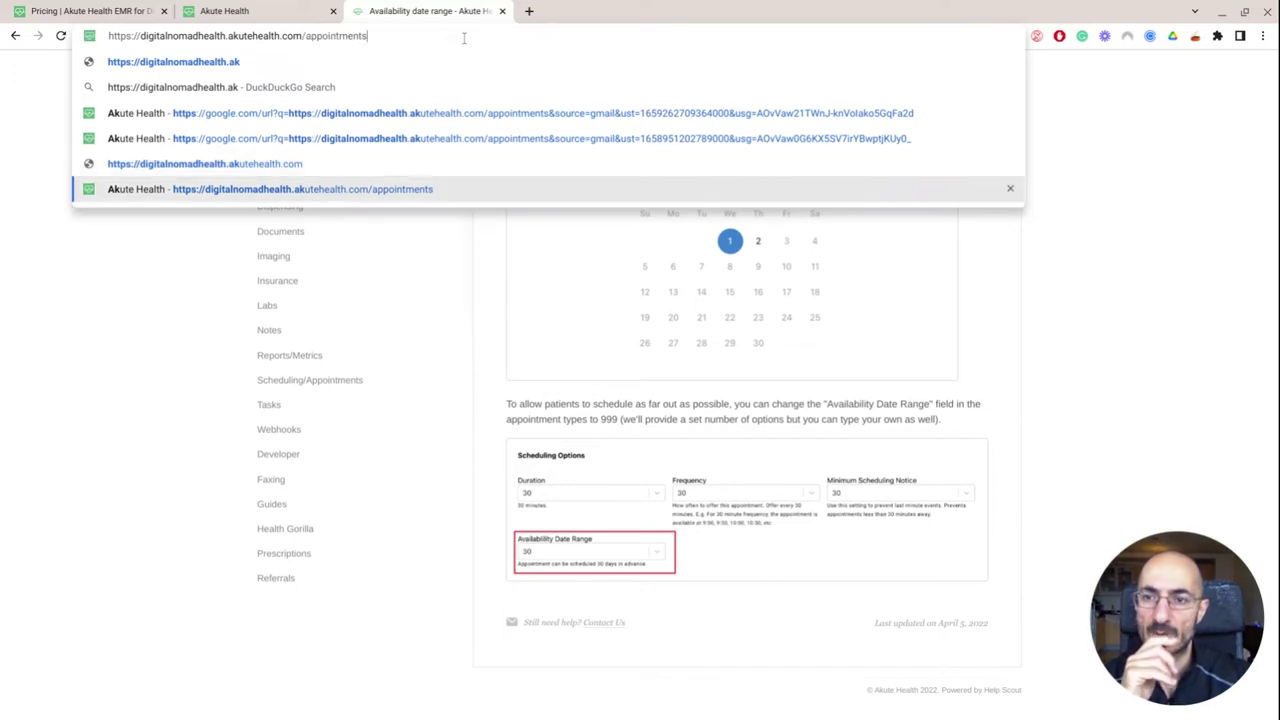
key(Return)
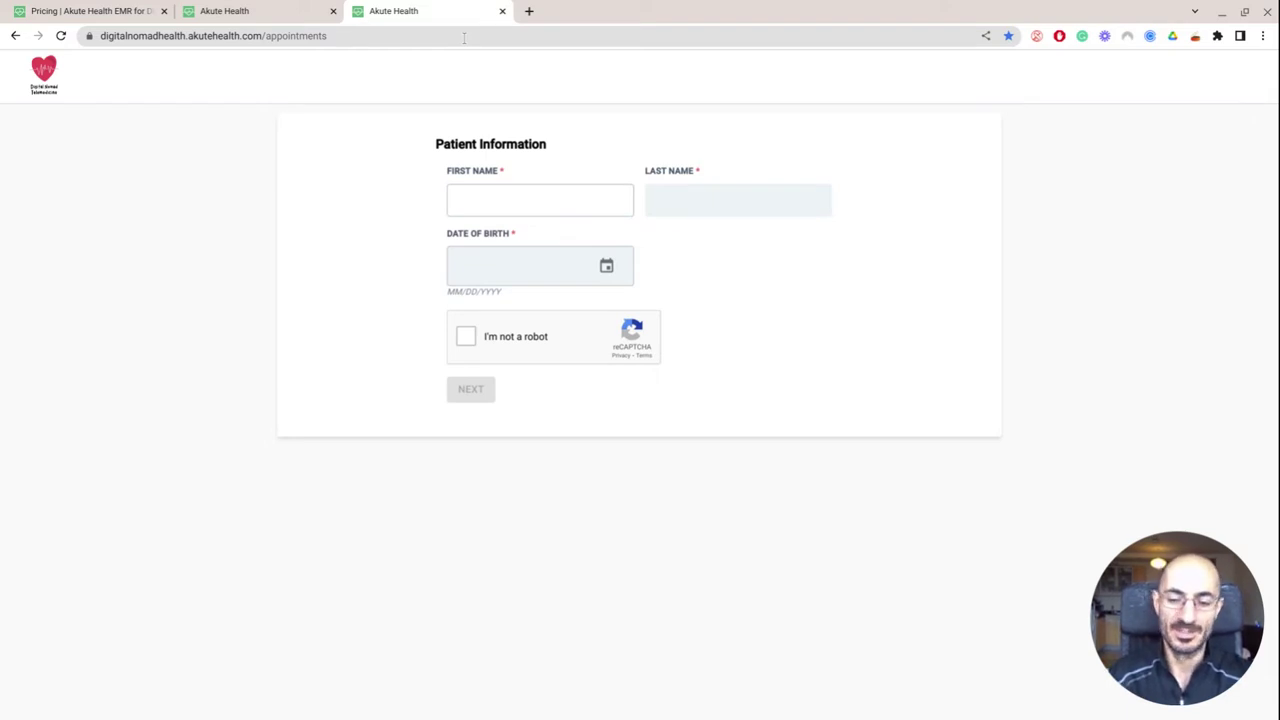
Enter name 'testing' and birth date 01/01/1978, pass the reCAPTCHA, and continue
text(testing)
key(Tab)
text(testing)
key(Tab)
text(01/01/)
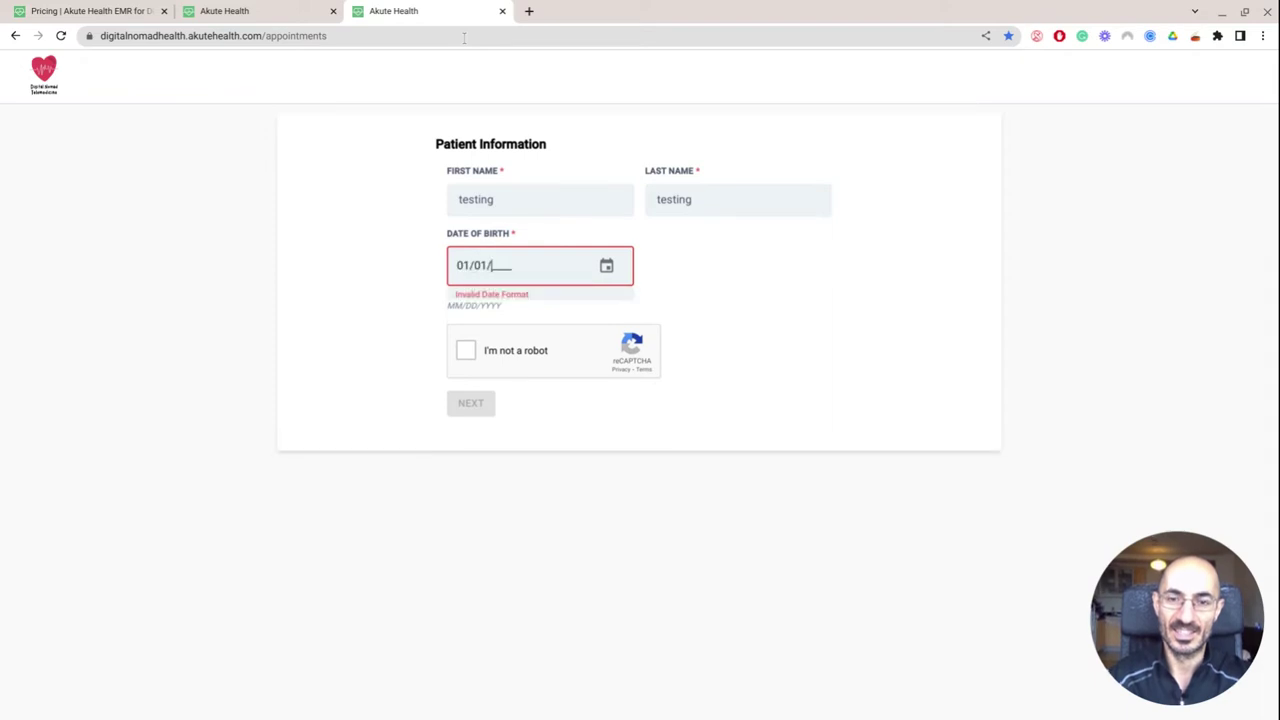
text(1978)
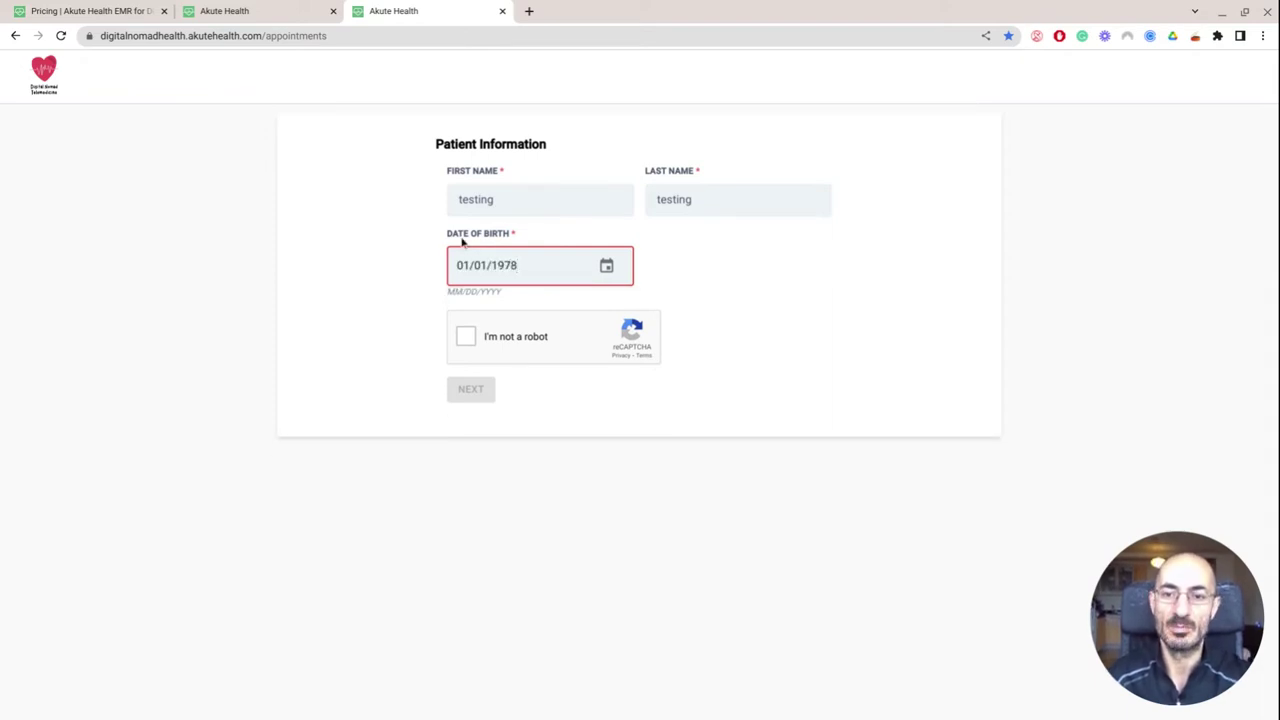
click(466, 337)
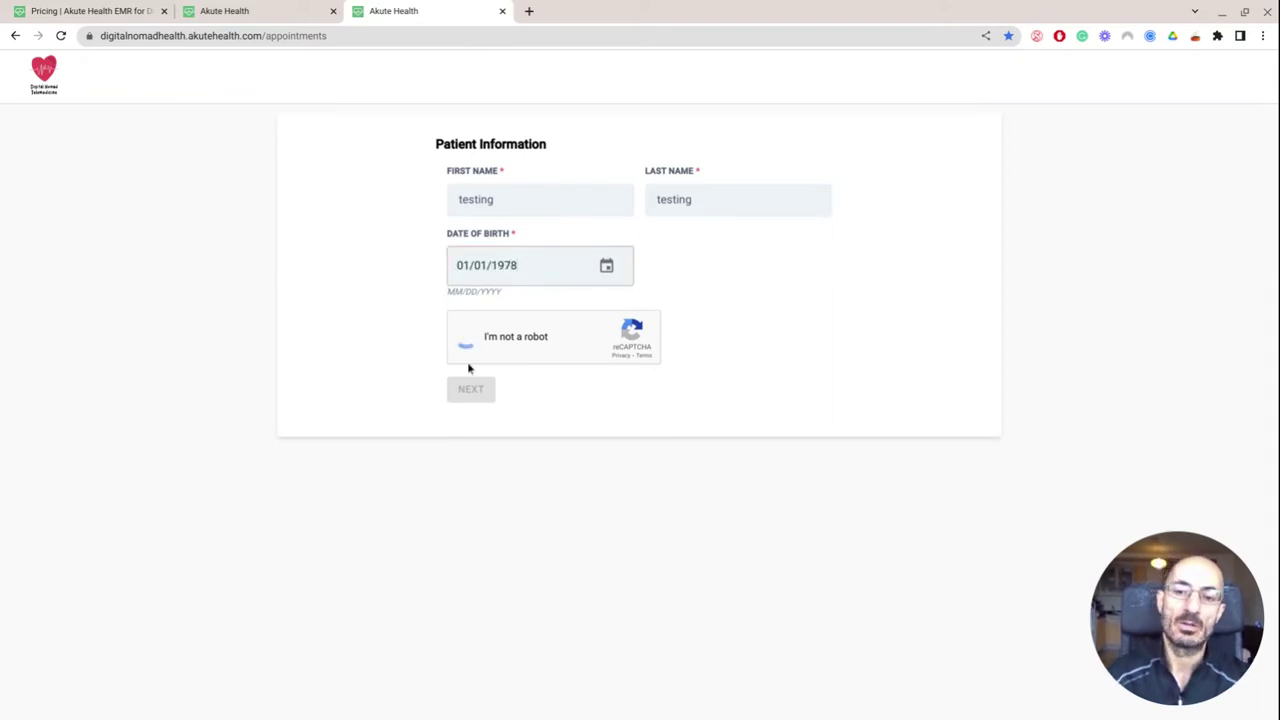
click(469, 393)
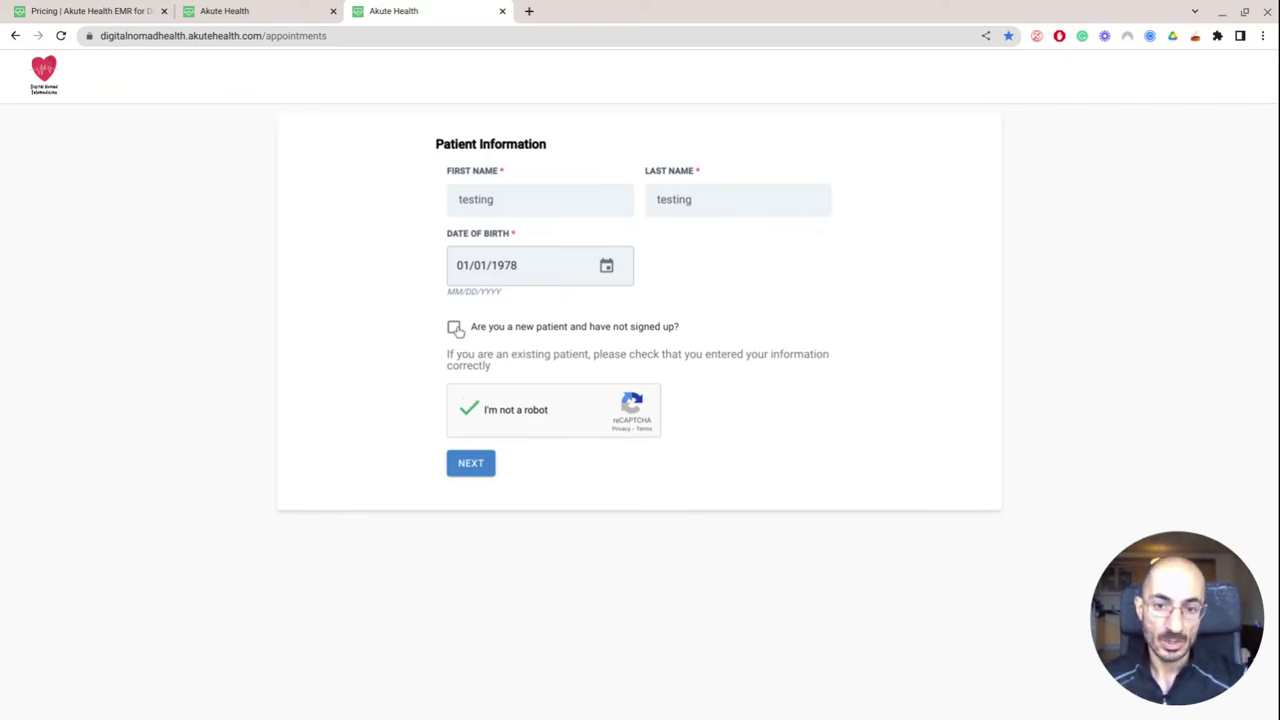
Mark the patient as new, fill in phone and e-mail, set gender Other, and proceed
click(455, 329)
click(472, 350)
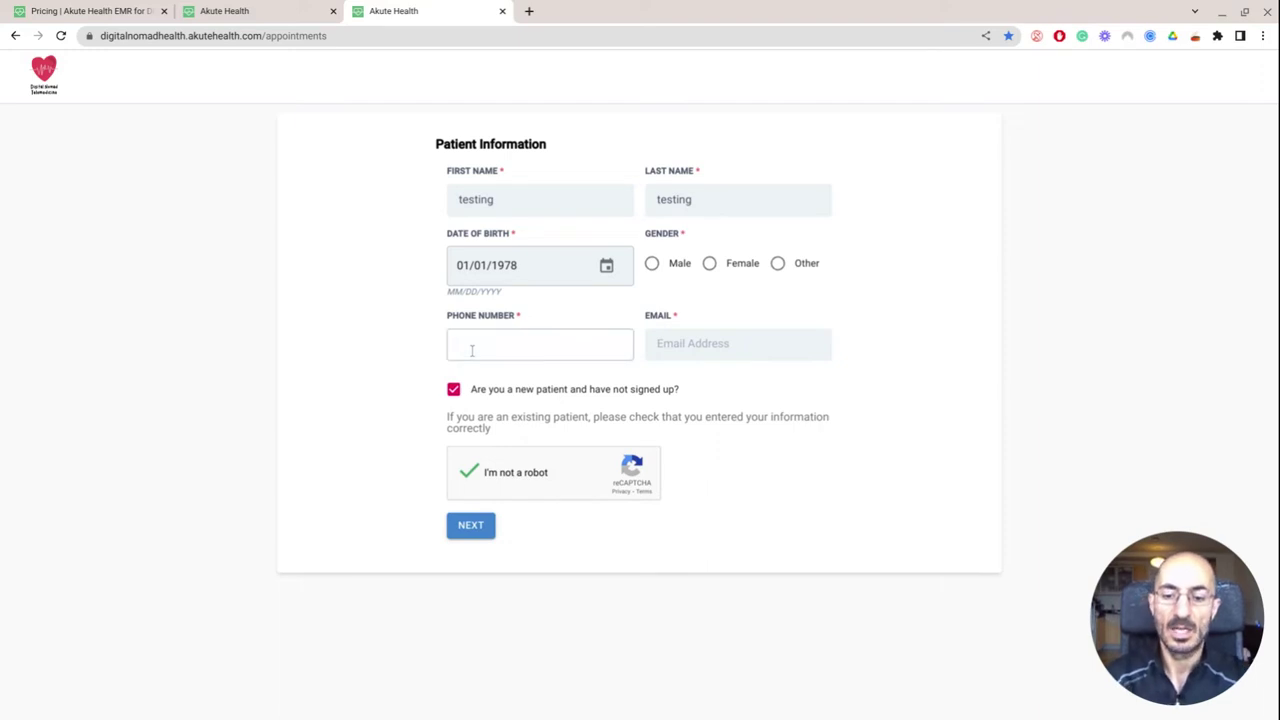
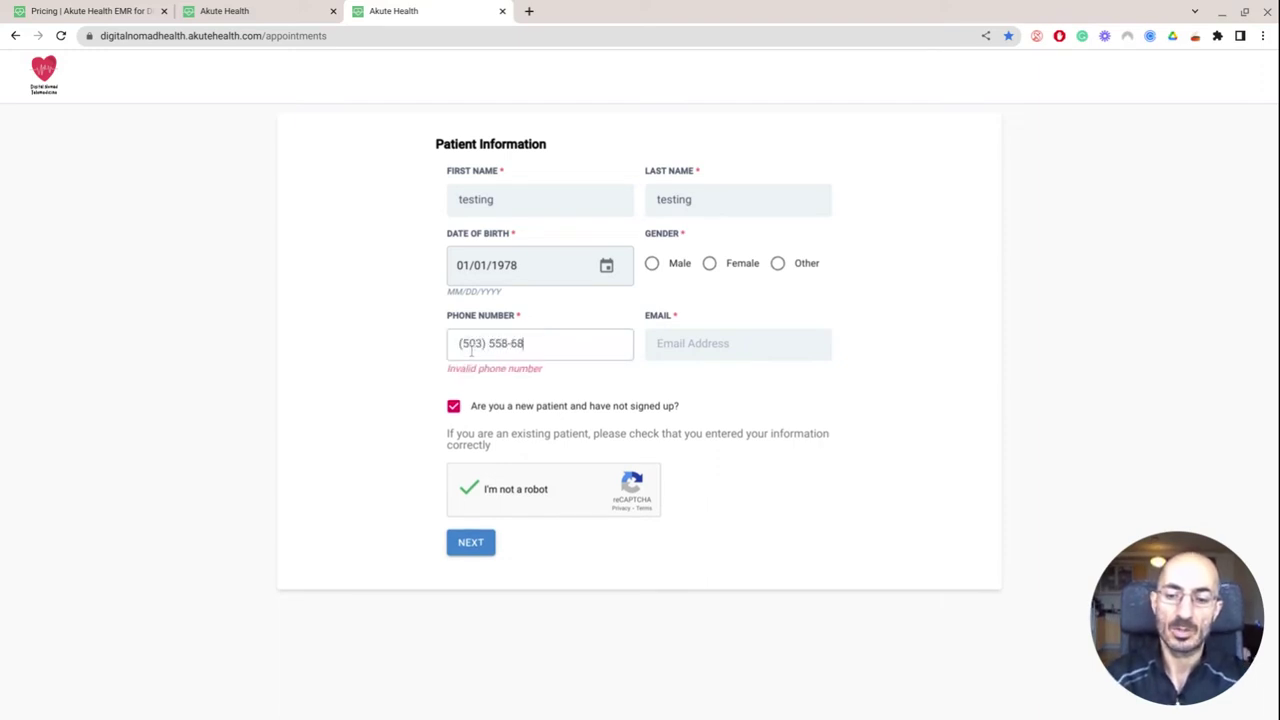
key(Tab)
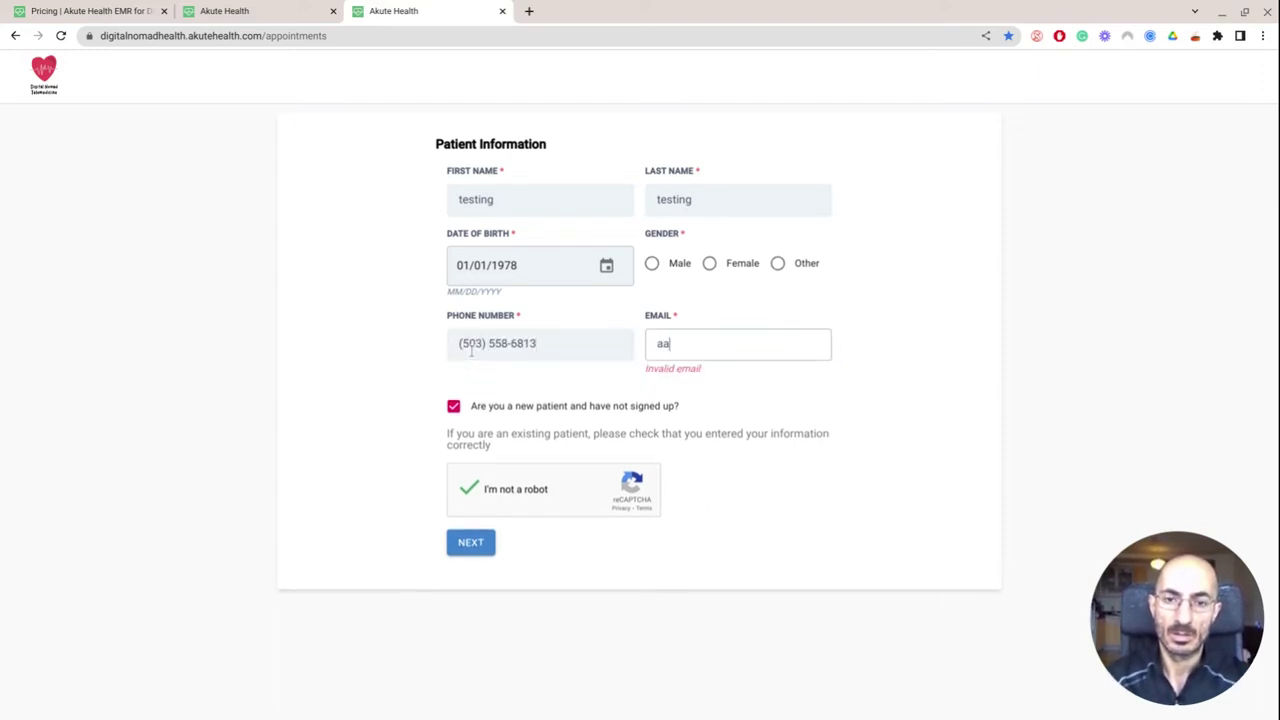
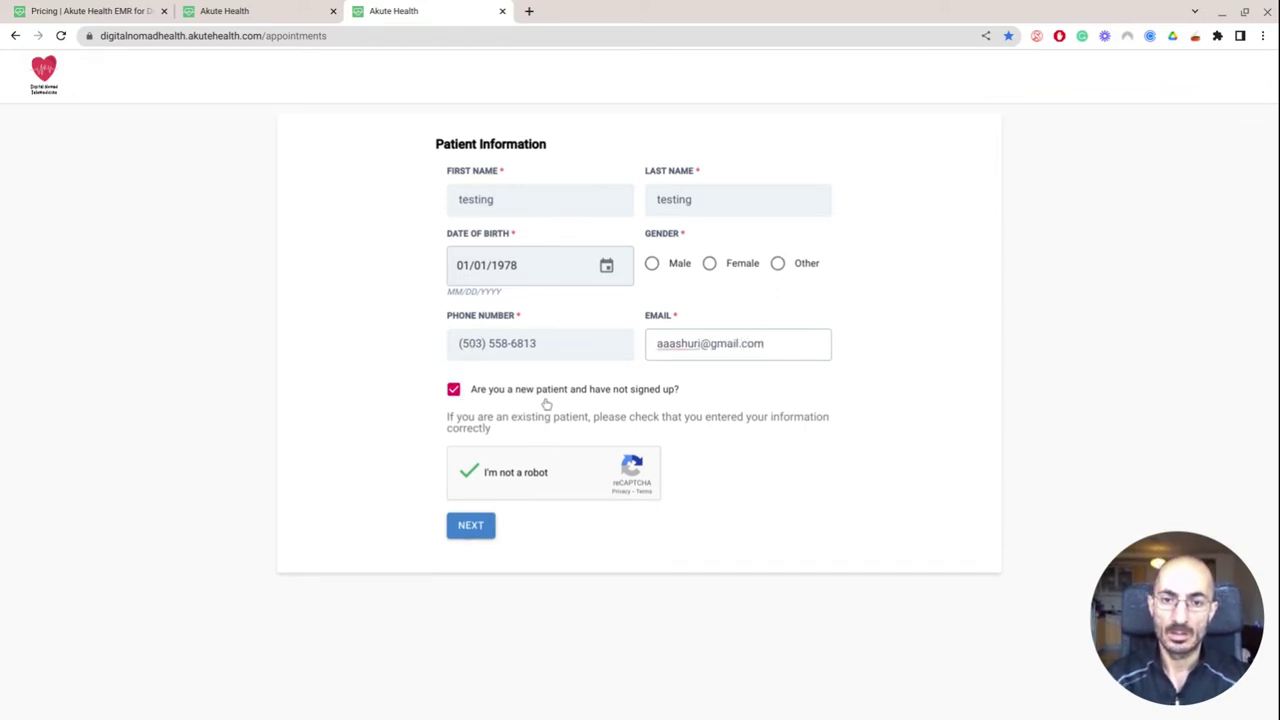
click(483, 528)
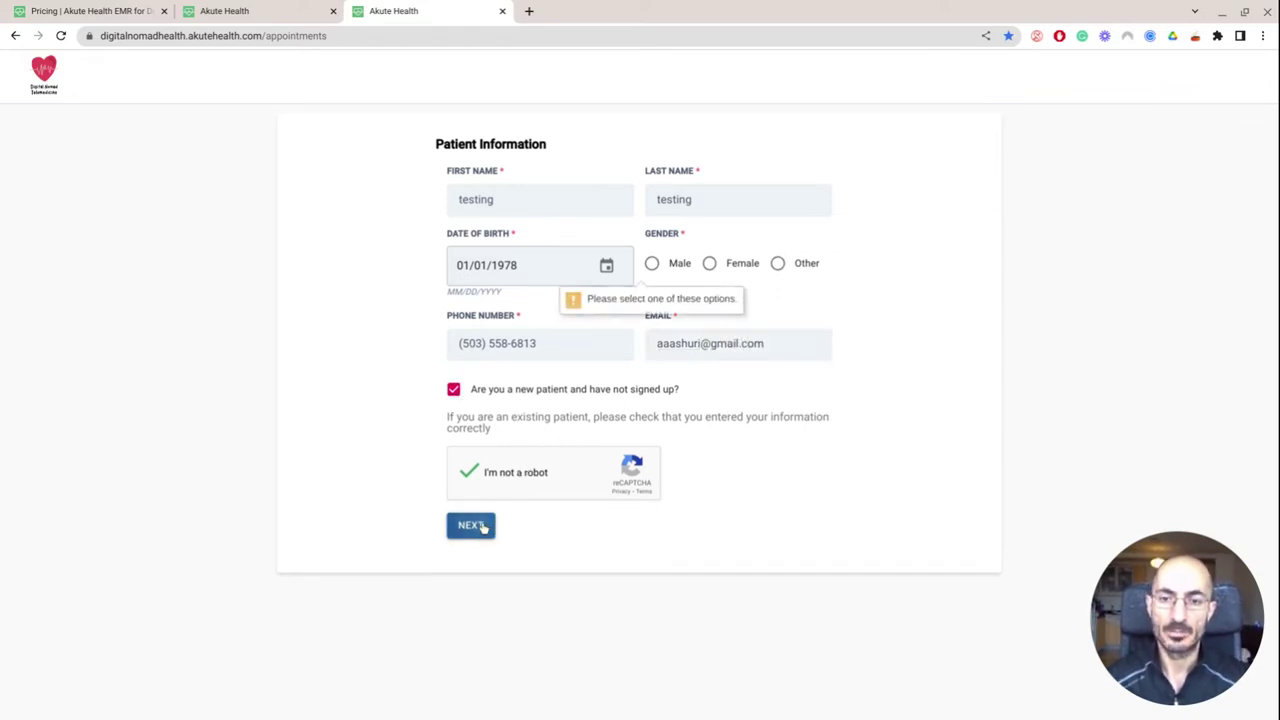
click(805, 270)
click(457, 526)
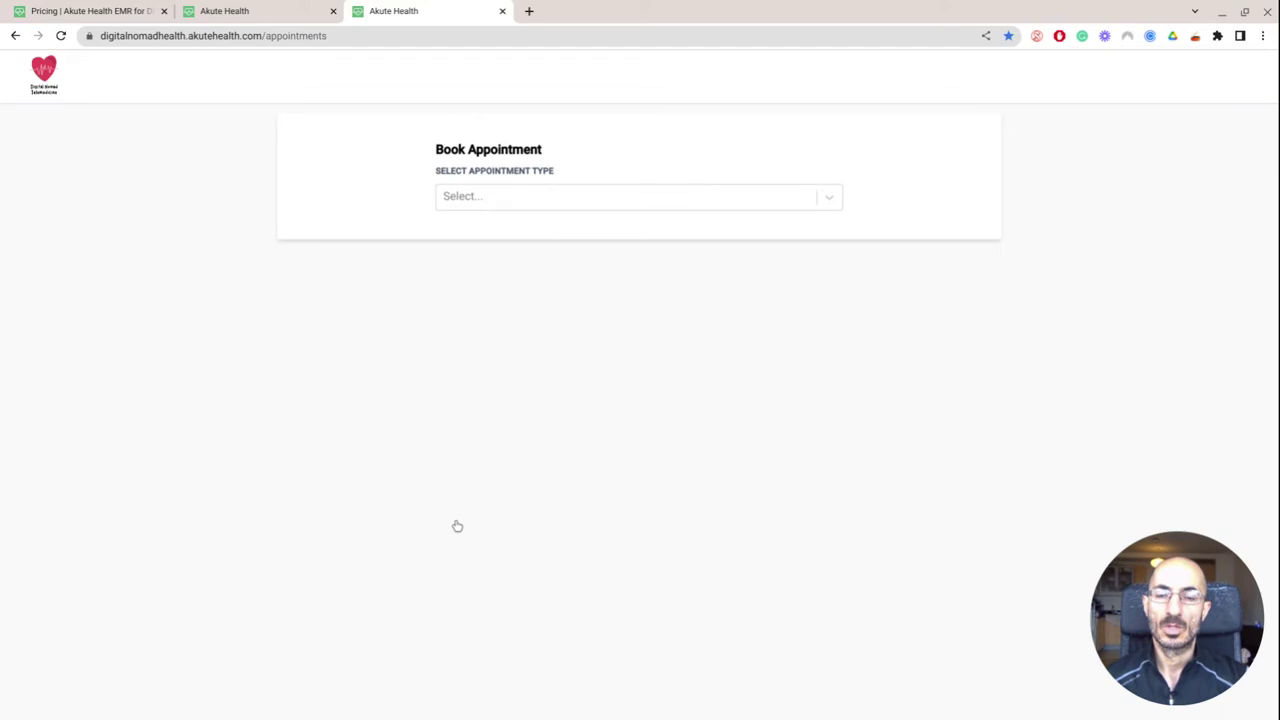
Choose the Urgent Care appointment type on July 31 at the 07:00 am slot
click(618, 197)
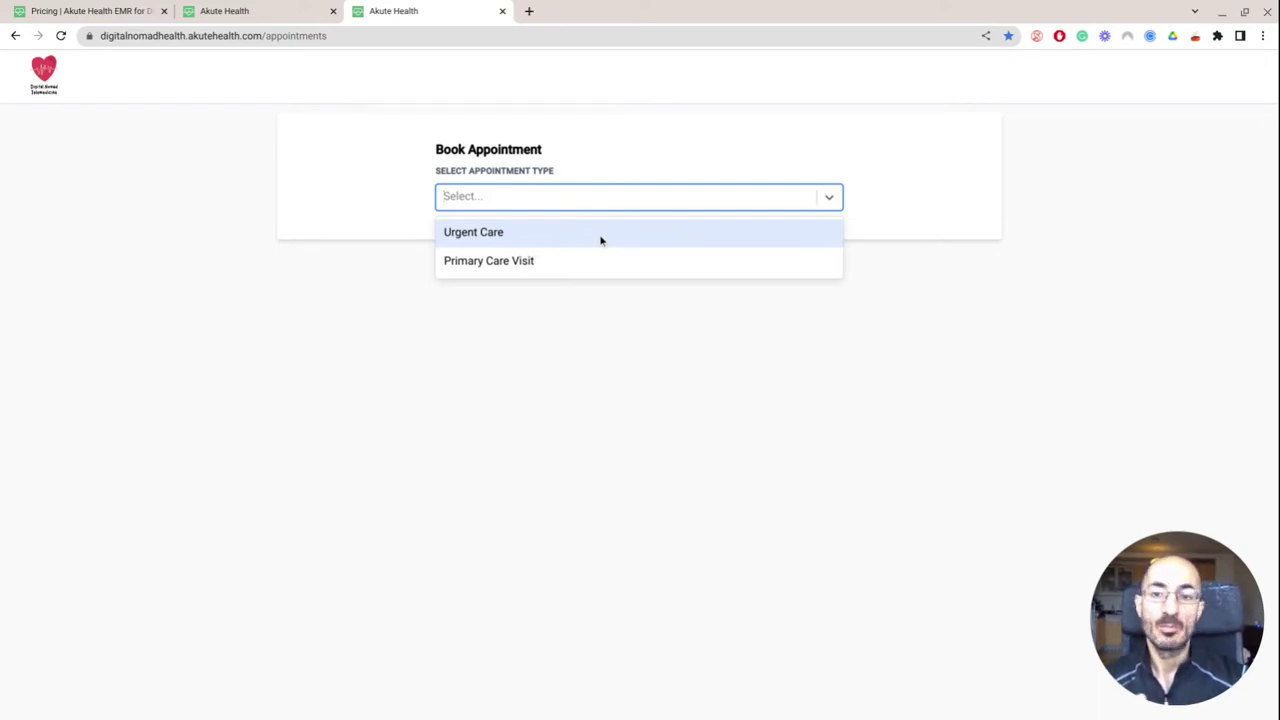
click(601, 240)
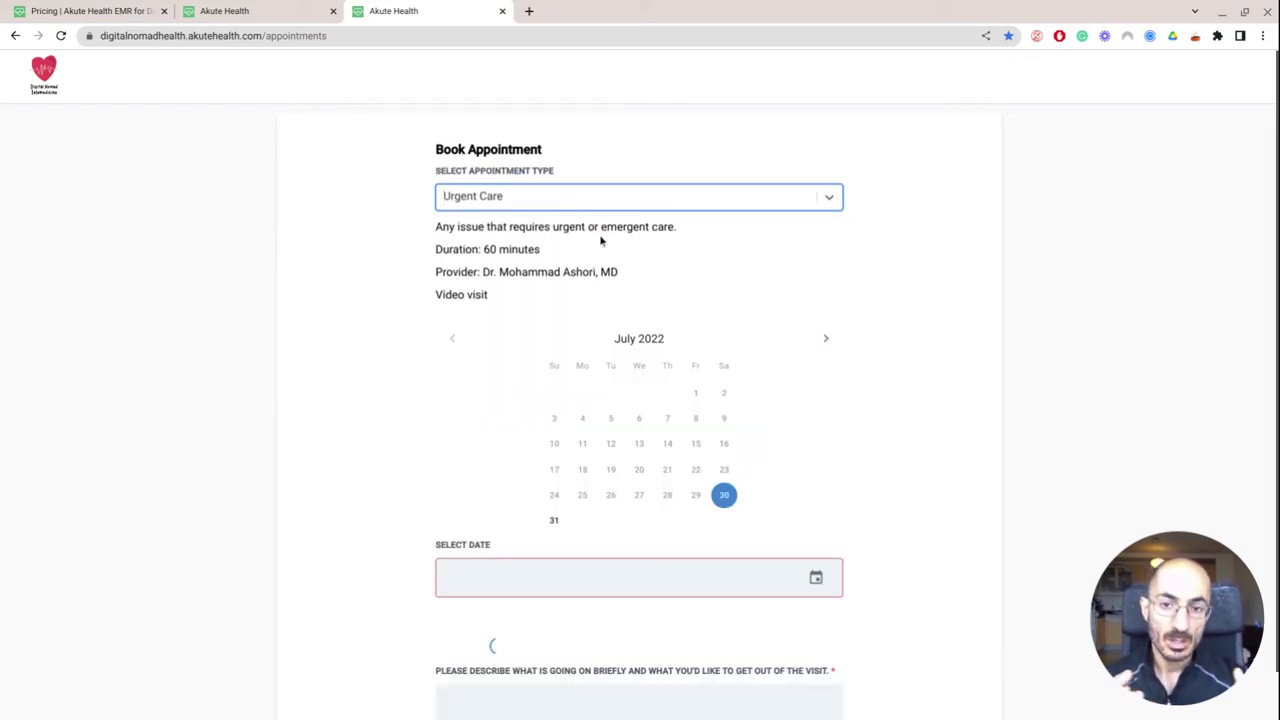
scroll(670, 441, down, 1)
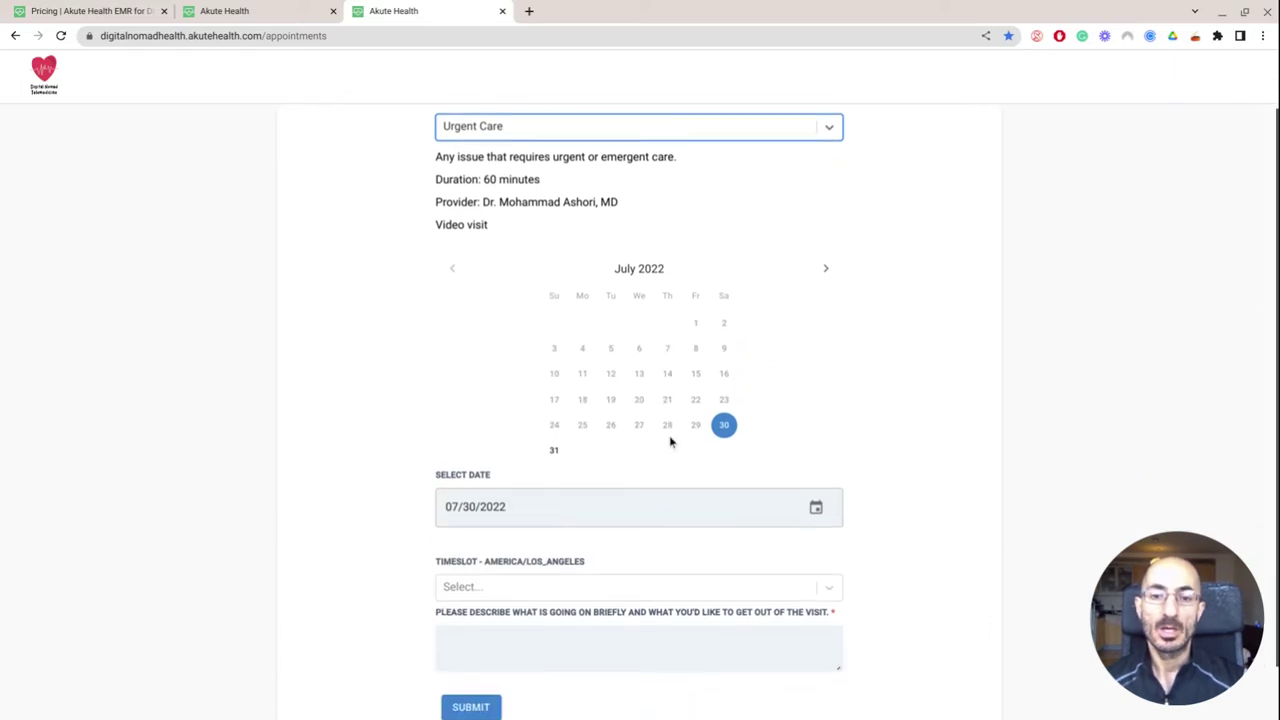
click(556, 427)
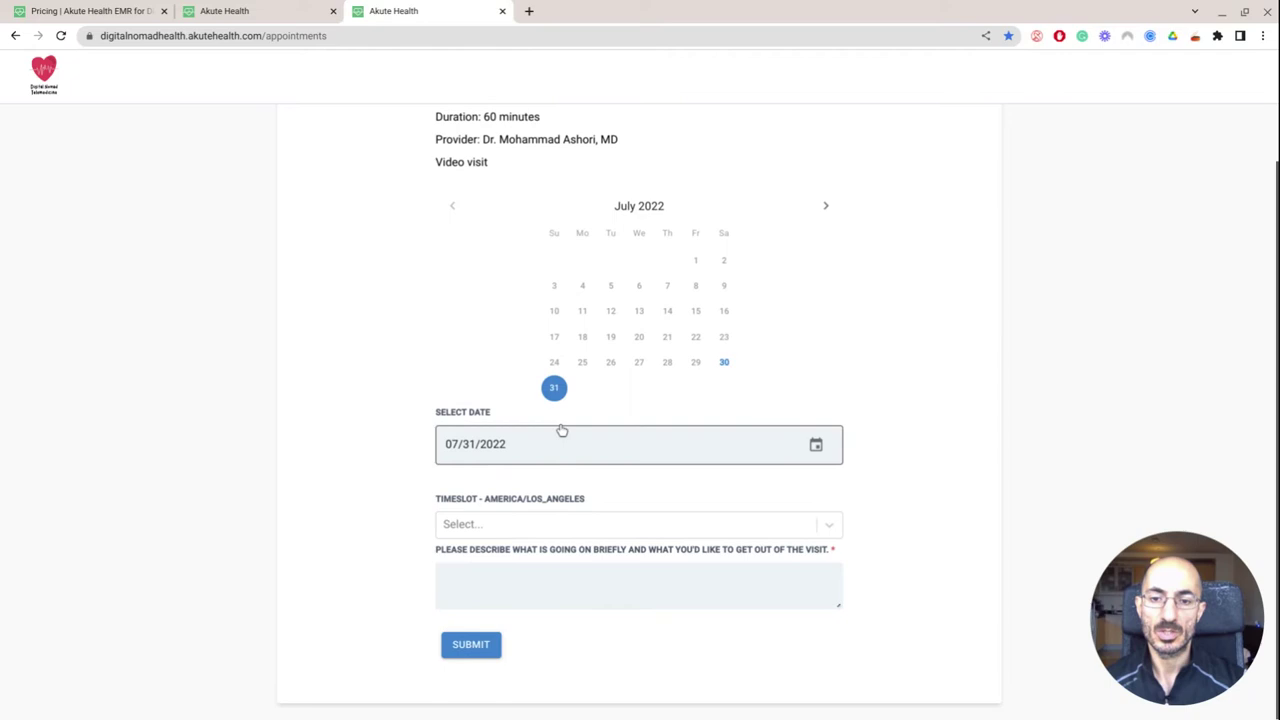
click(561, 433)
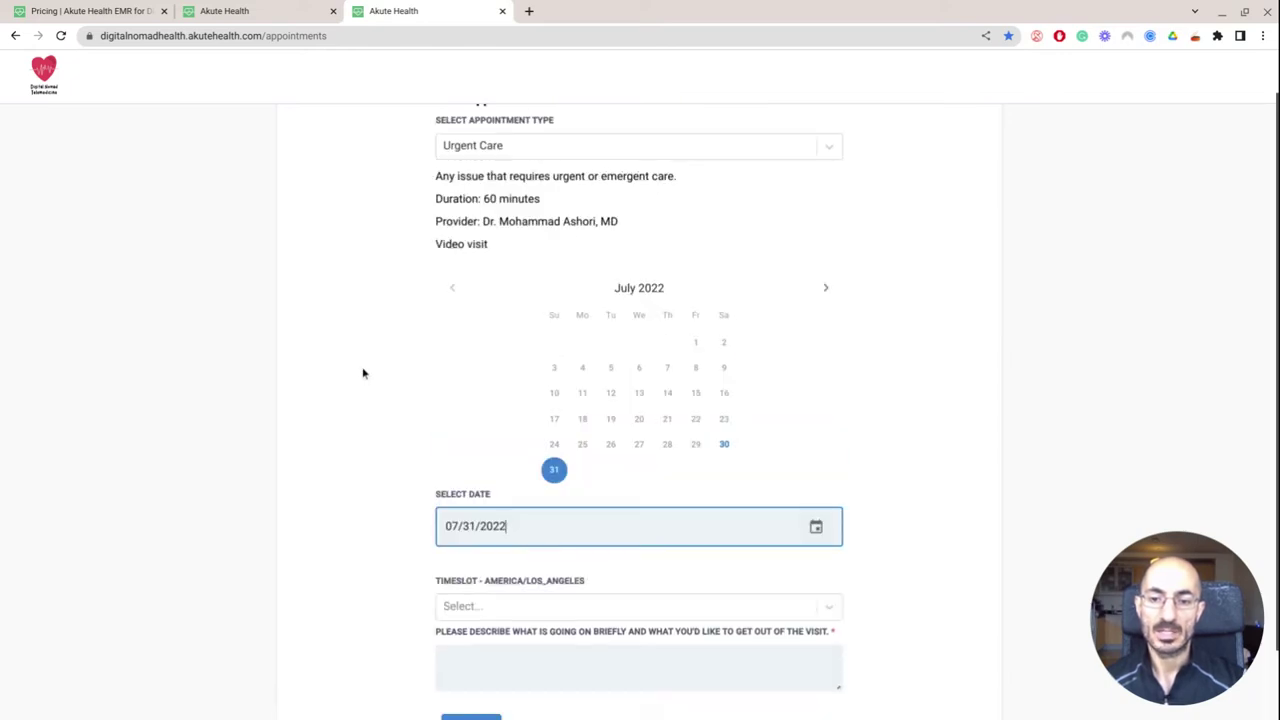
click(722, 536)
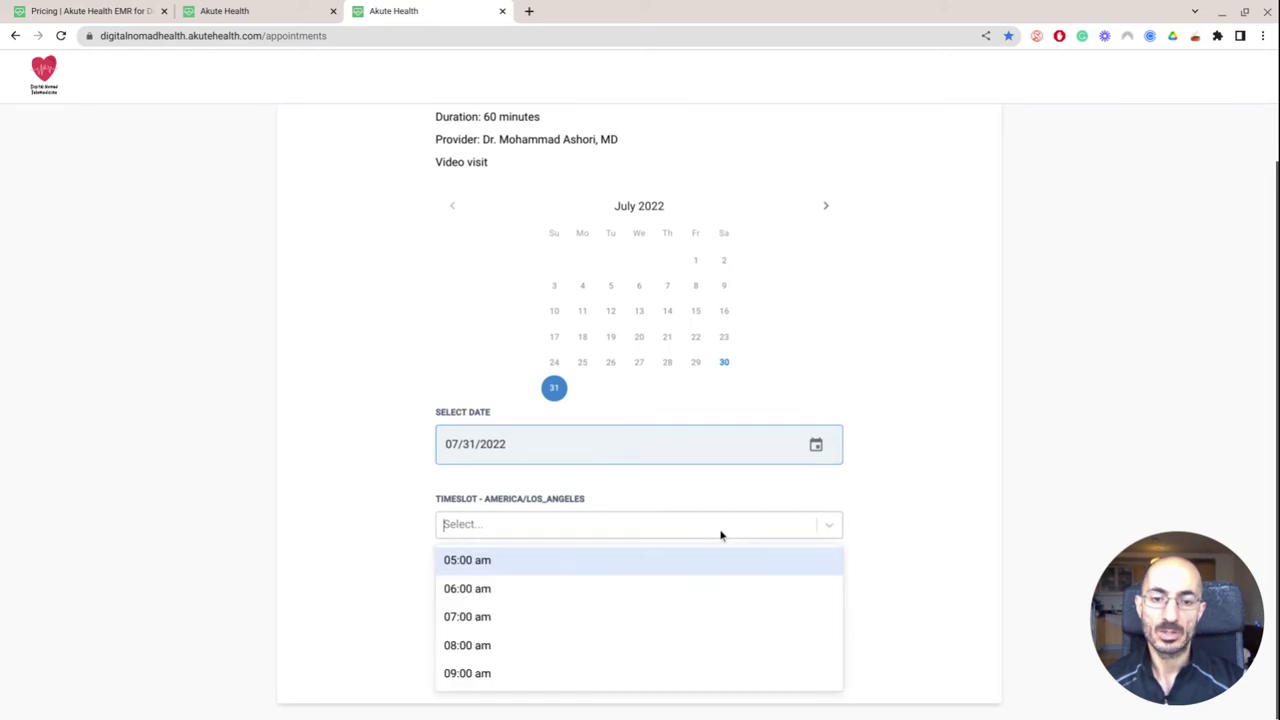
click(709, 614)
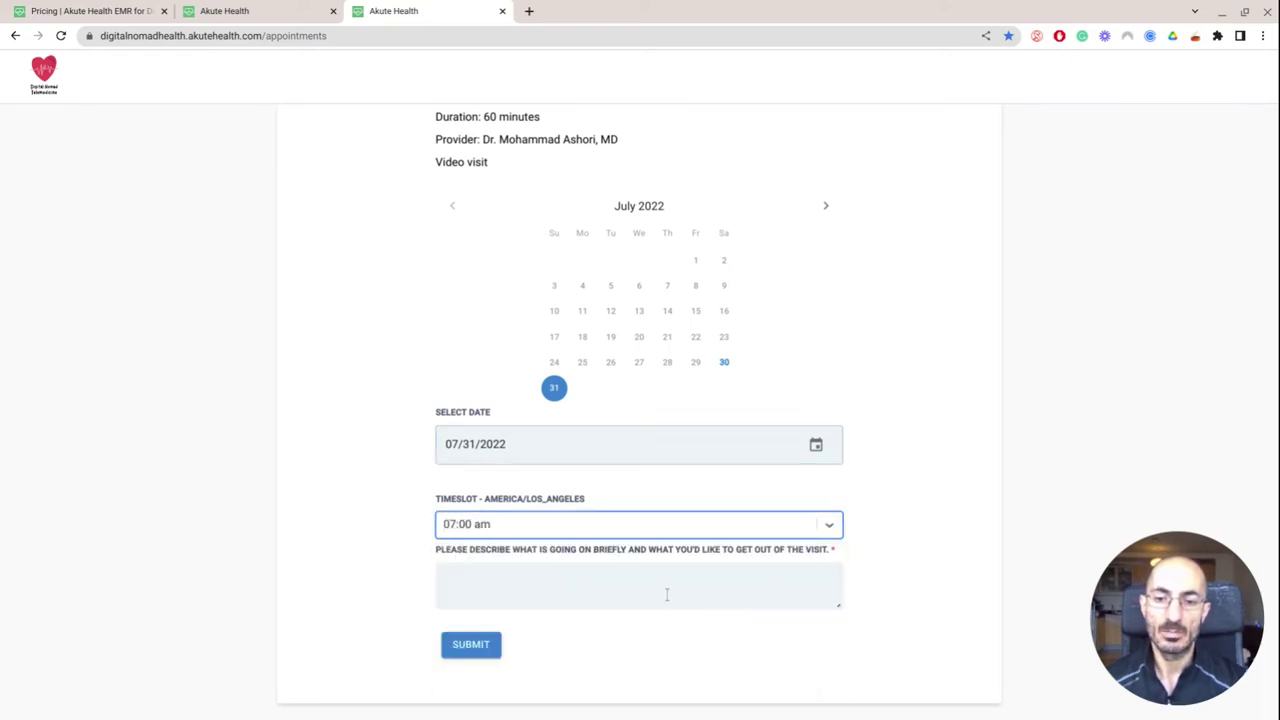
Add the description 'diarrhea - antibioitics', submit the booking, and show the Add to Calendar options
click(667, 595)
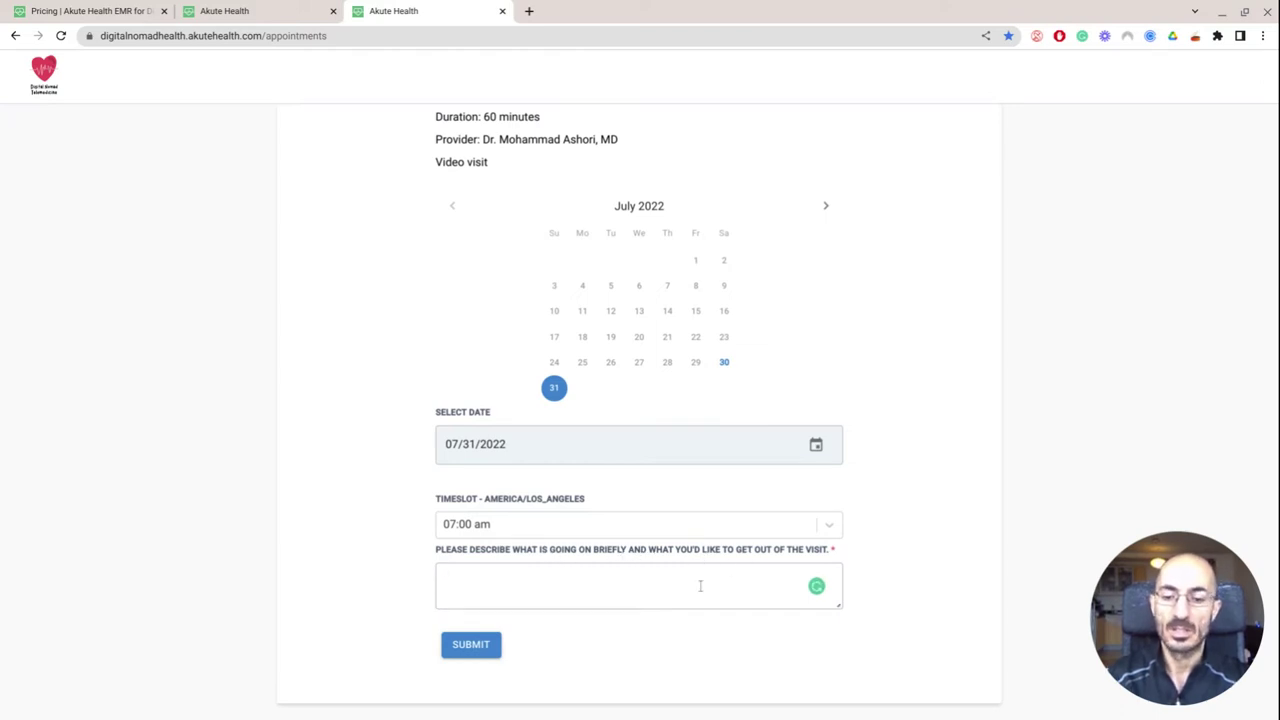
text(diarrhea - )
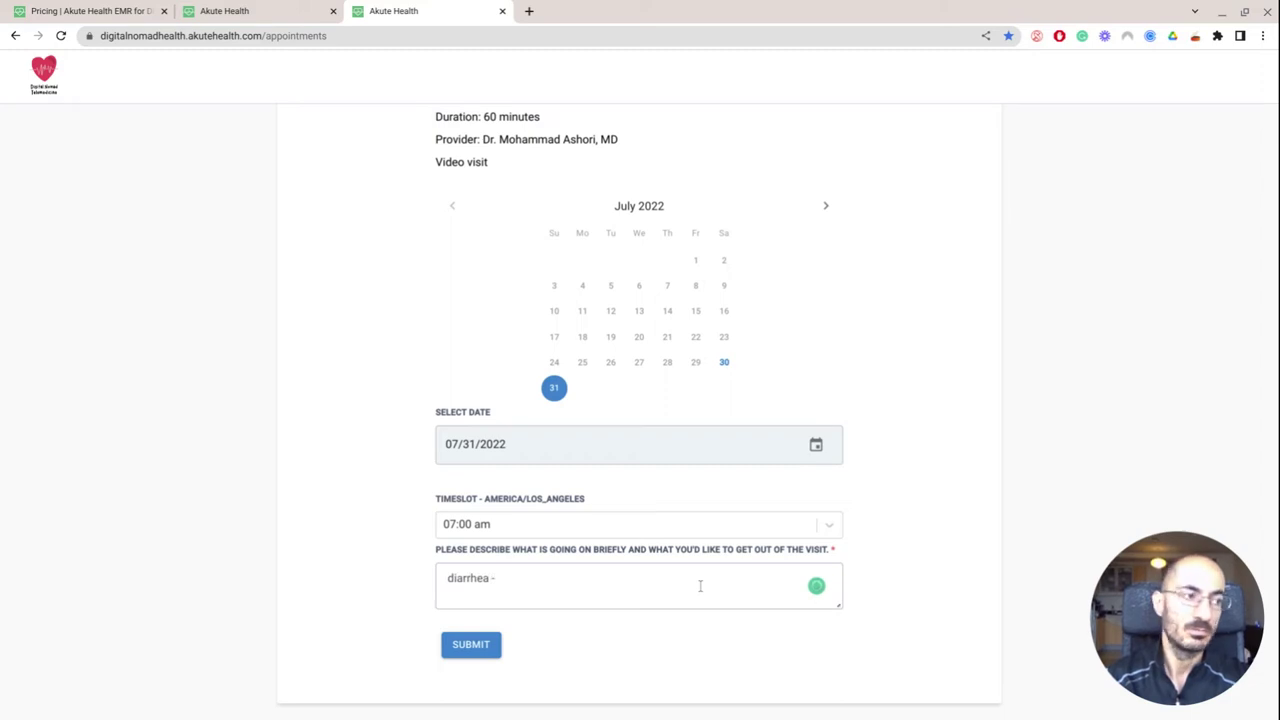
text(antibioitics)
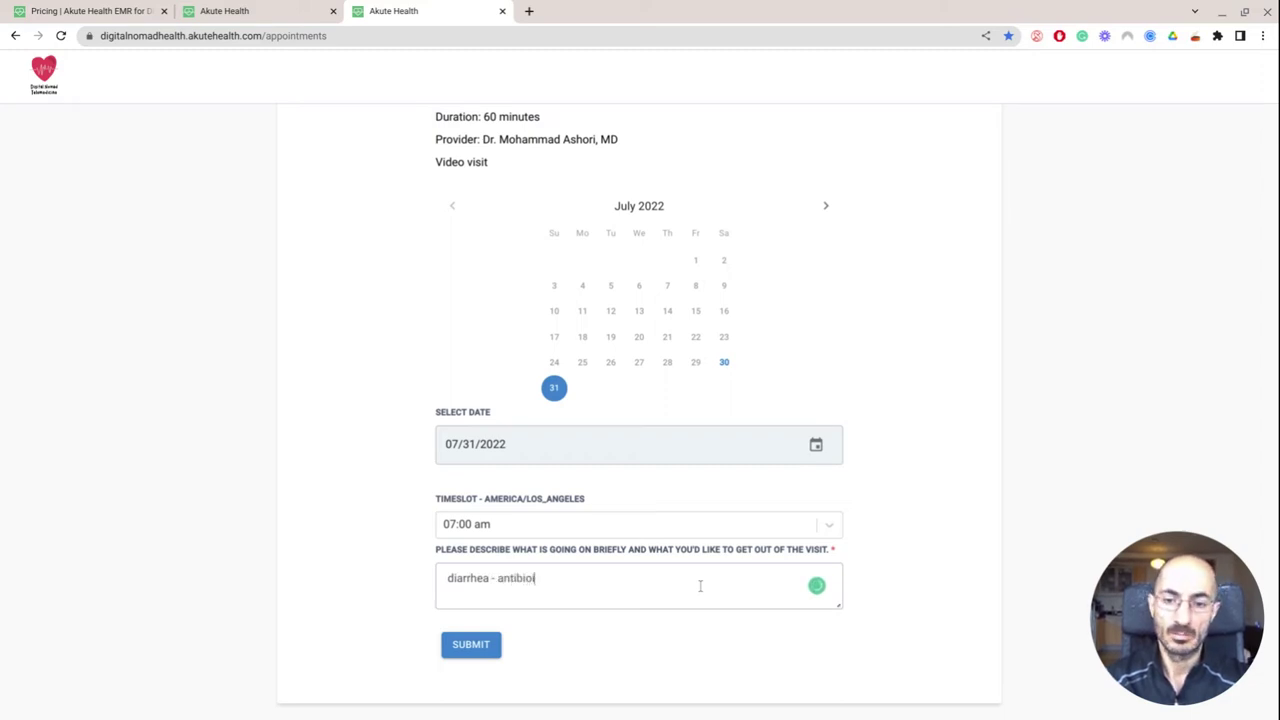
click(486, 652)
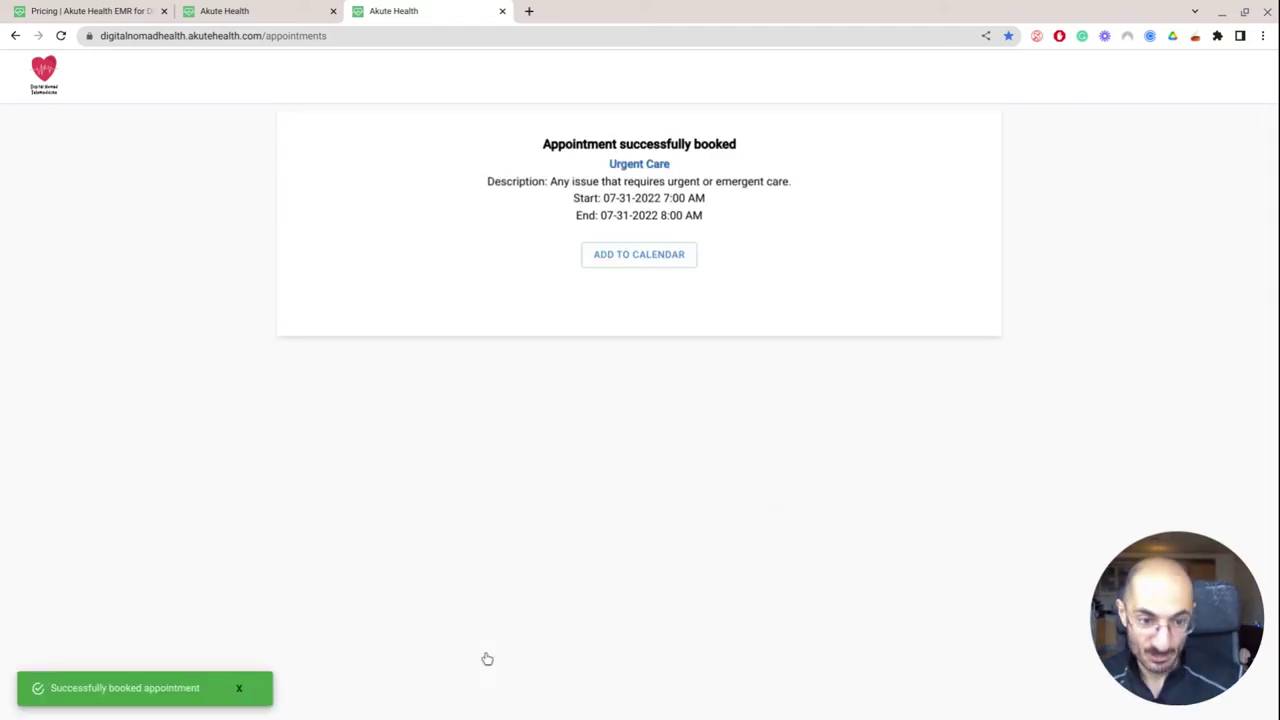
click(663, 264)
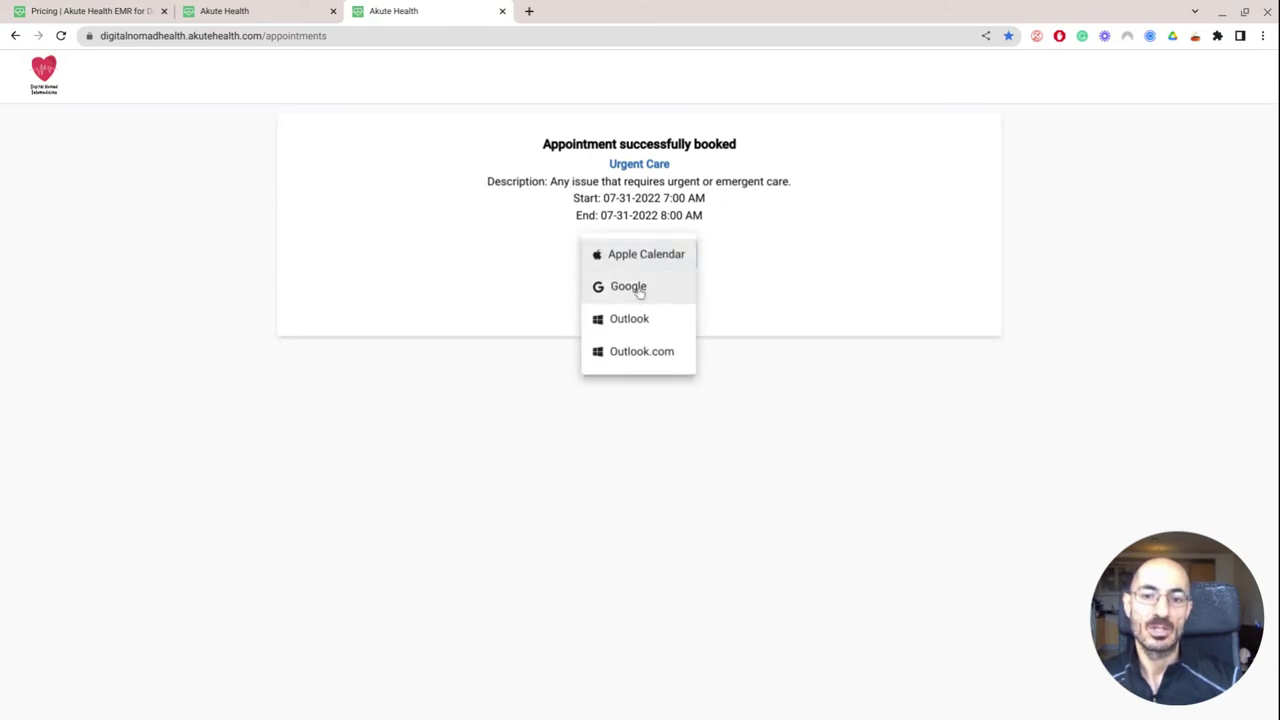
Save the appointment as a Google Calendar event for Sunday, July 31, 4–5 pm, then return to the confirmation
click(639, 289)
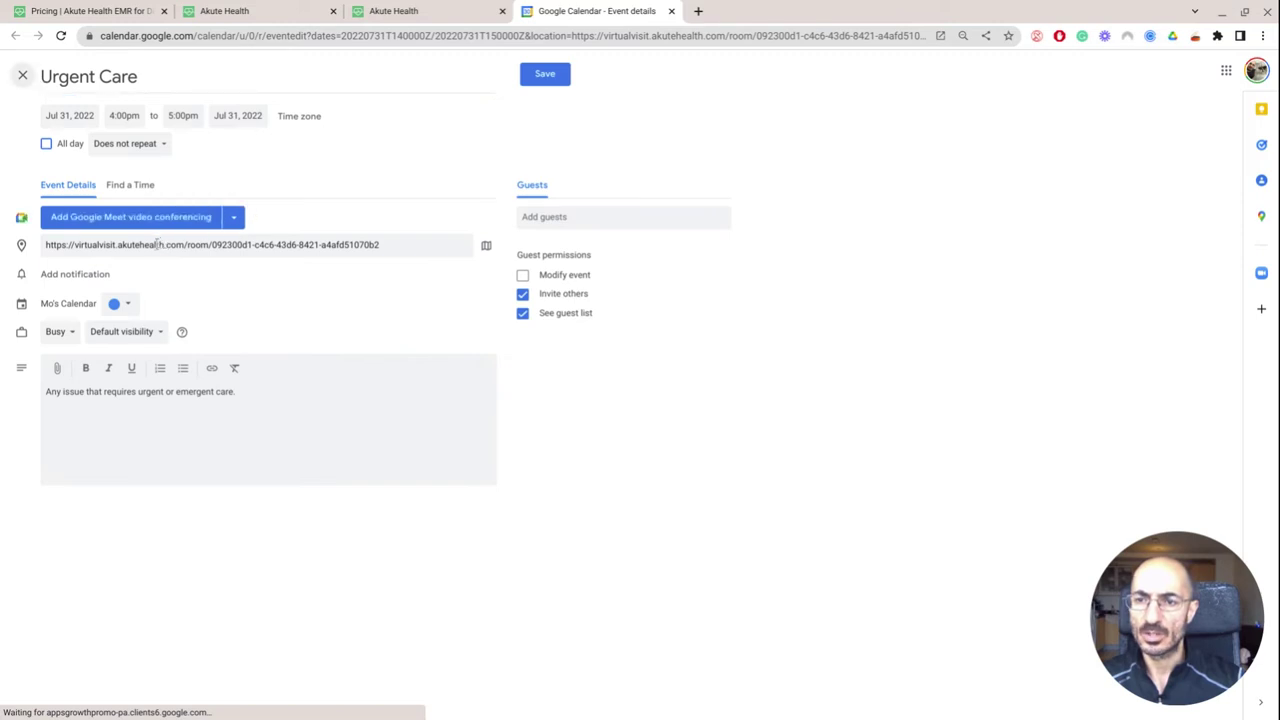
click(540, 84)
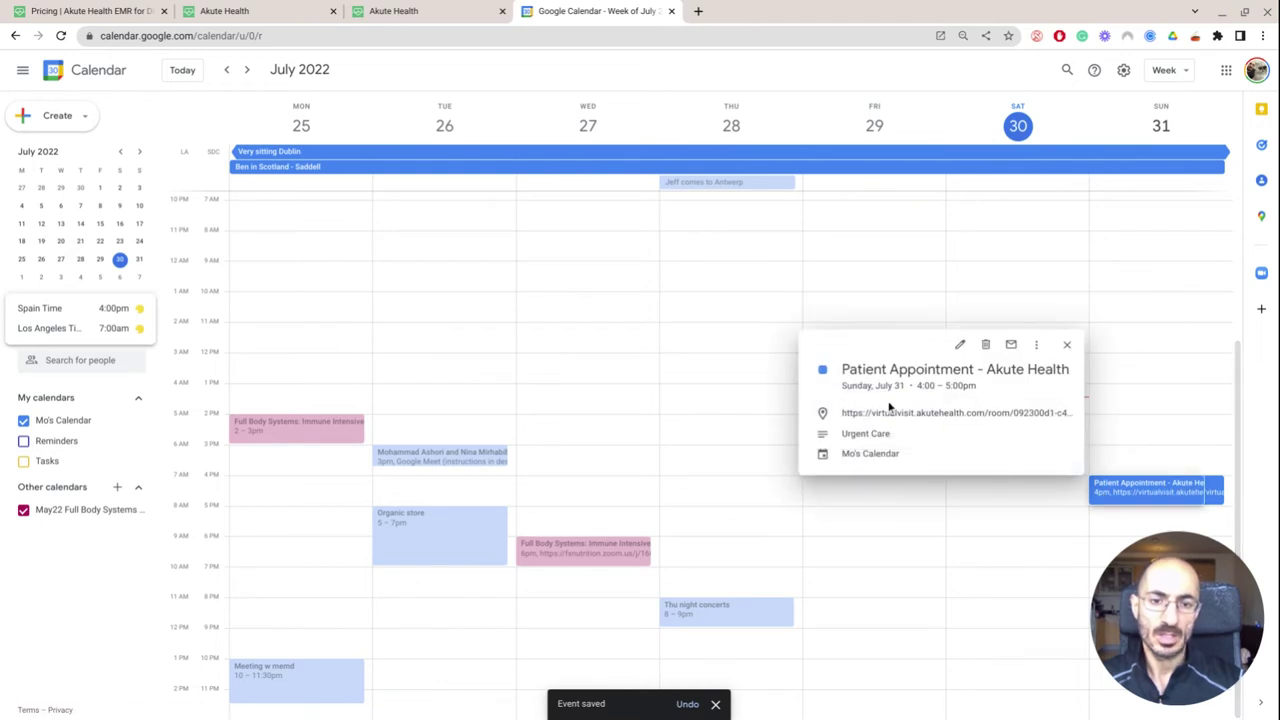
click(886, 413)
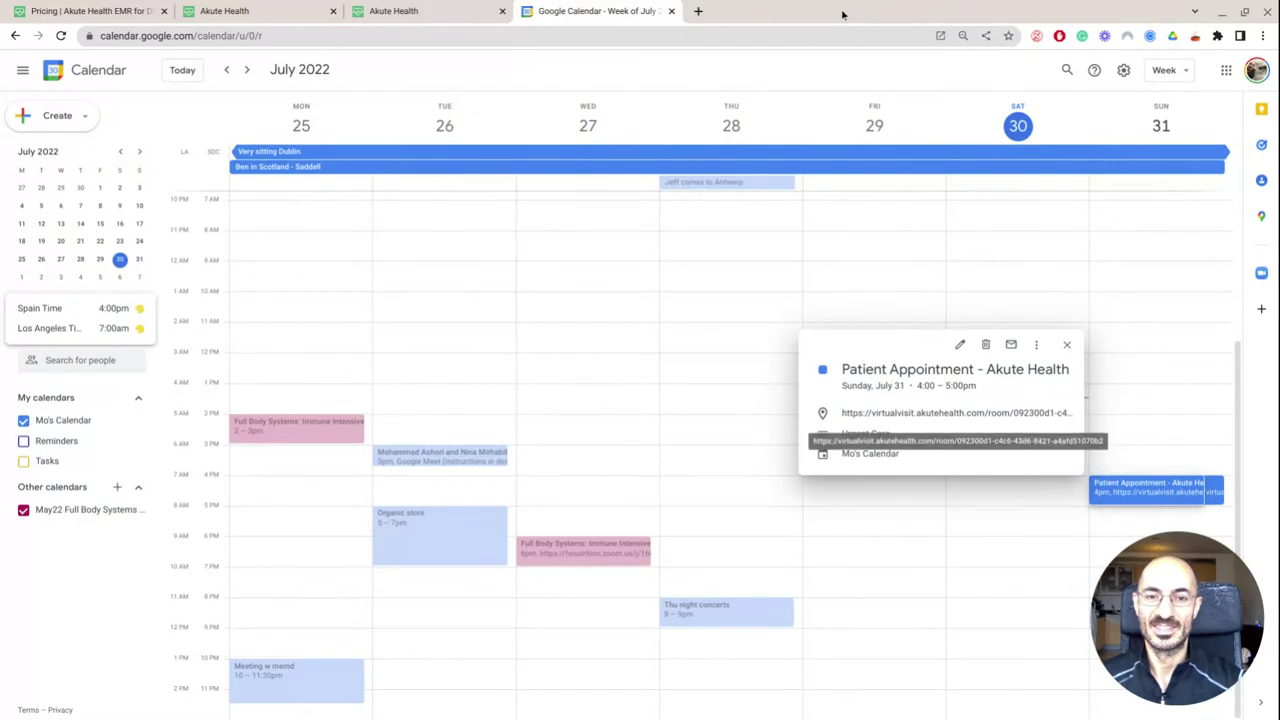
click(448, 9)
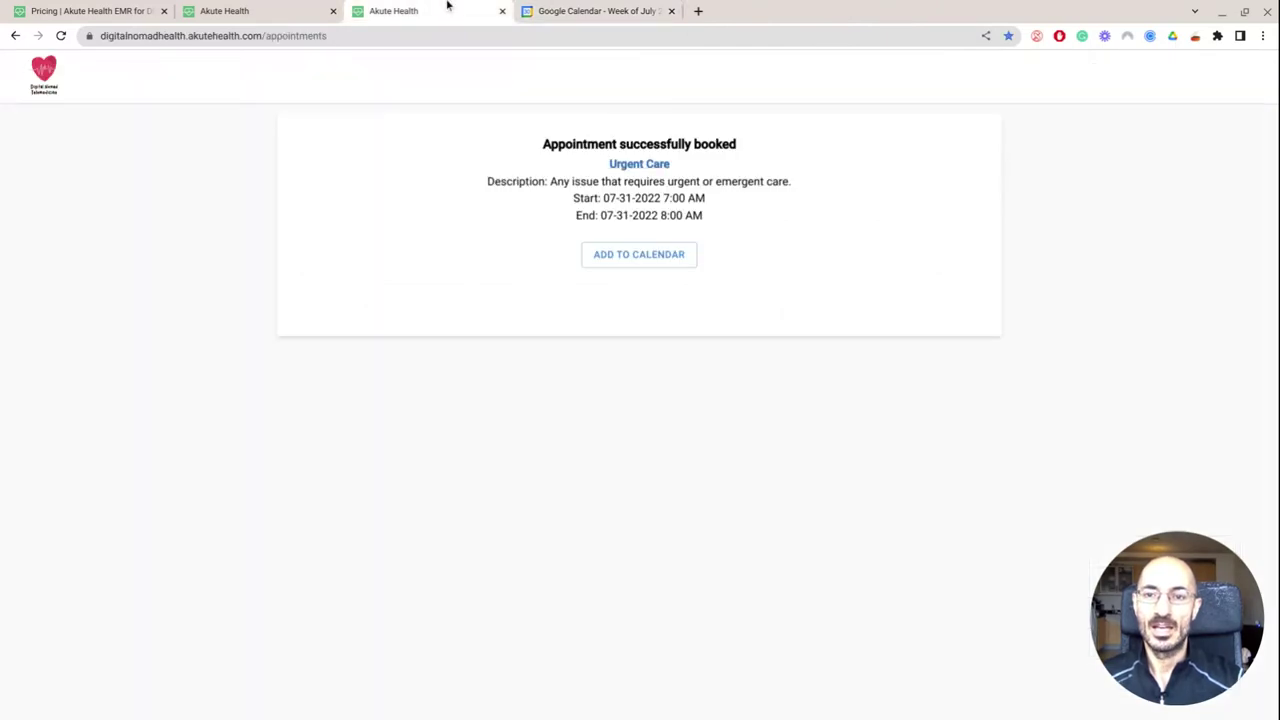
Glance at the Pricing FAQ tab, return to the Patient List, and open the test patient's Allergies page
click(305, 8)
click(125, 5)
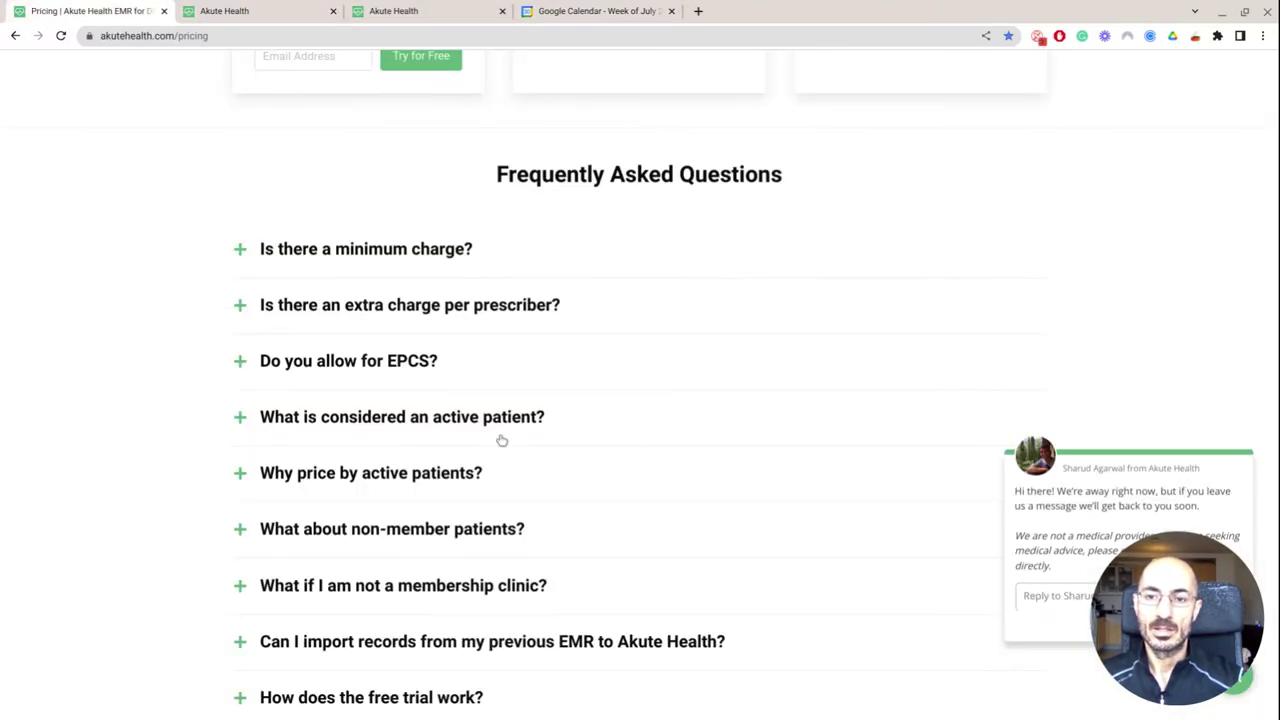
click(316, 8)
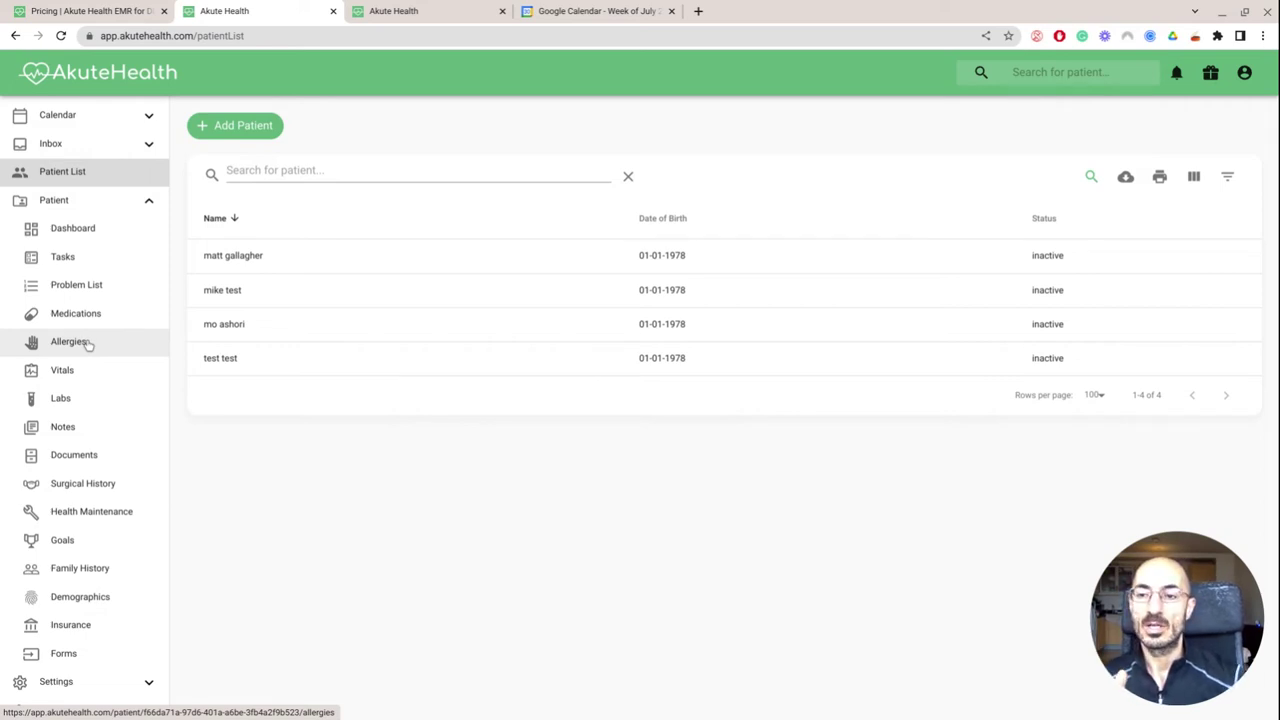
click(87, 343)
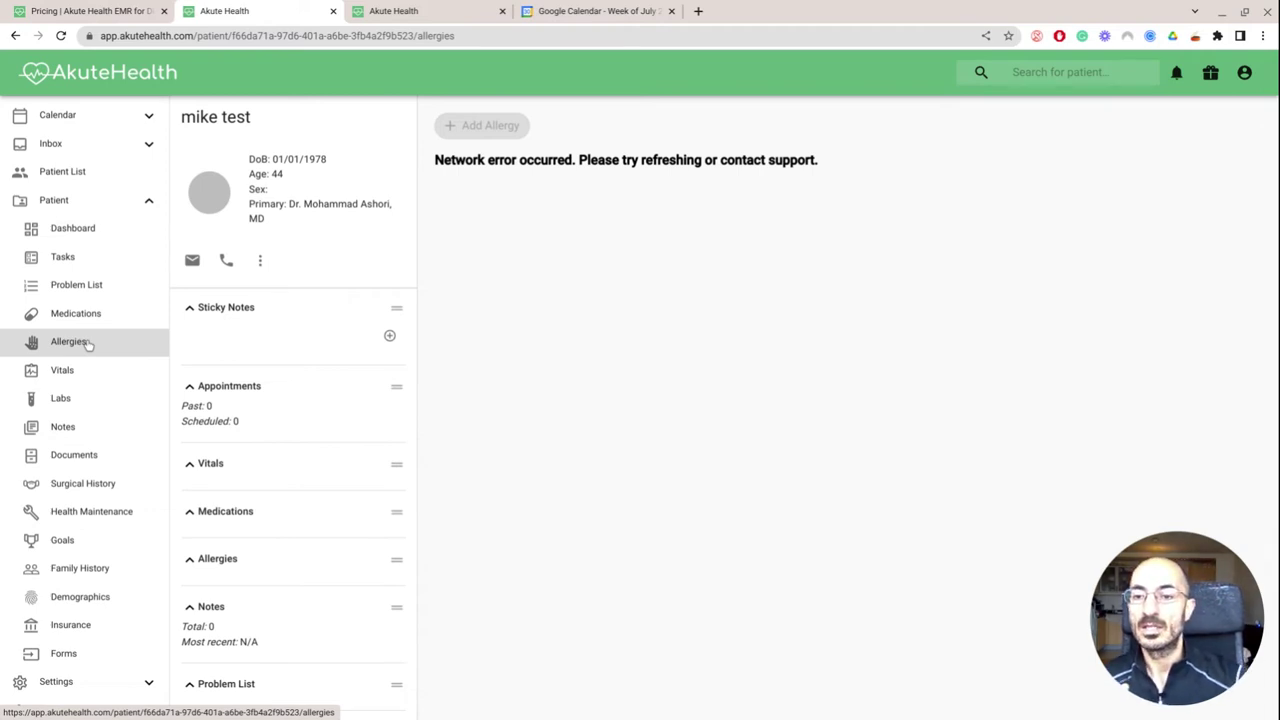
View the patient's Health Maintenance, Surgical History and Goals pages, then the inbox Tasks list
scroll(87, 345, down, 1)
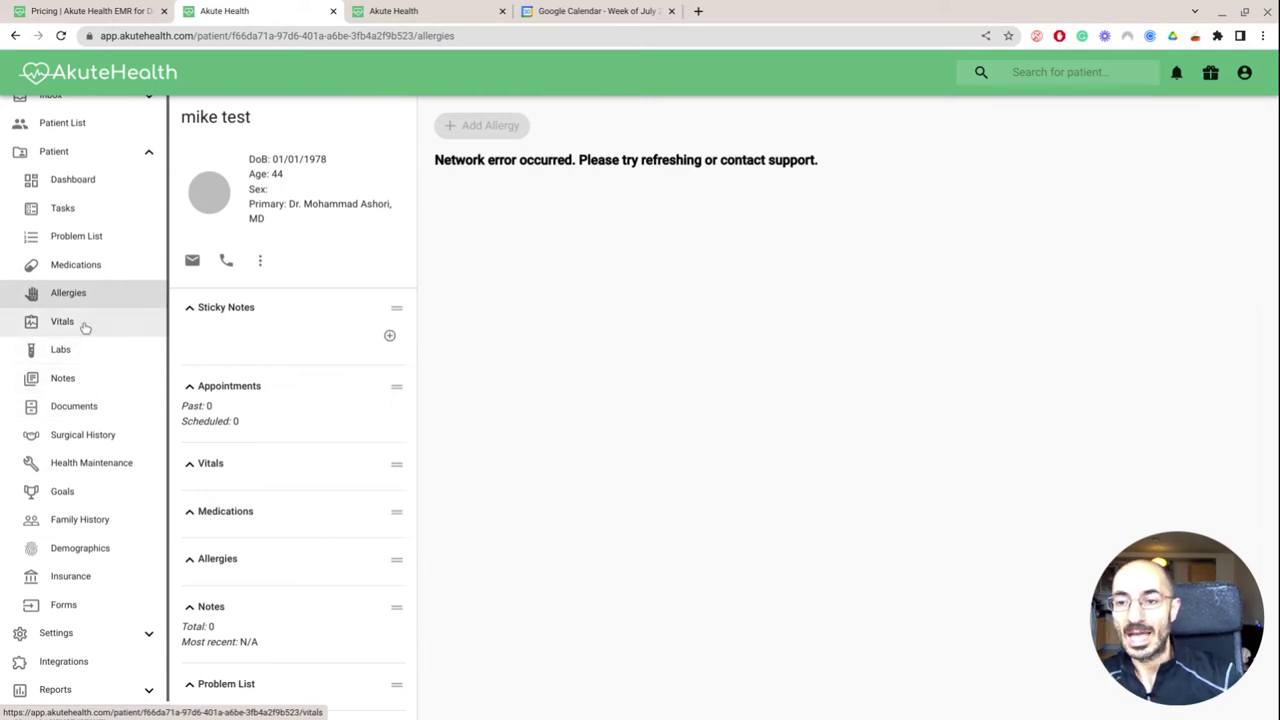
click(93, 465)
click(91, 484)
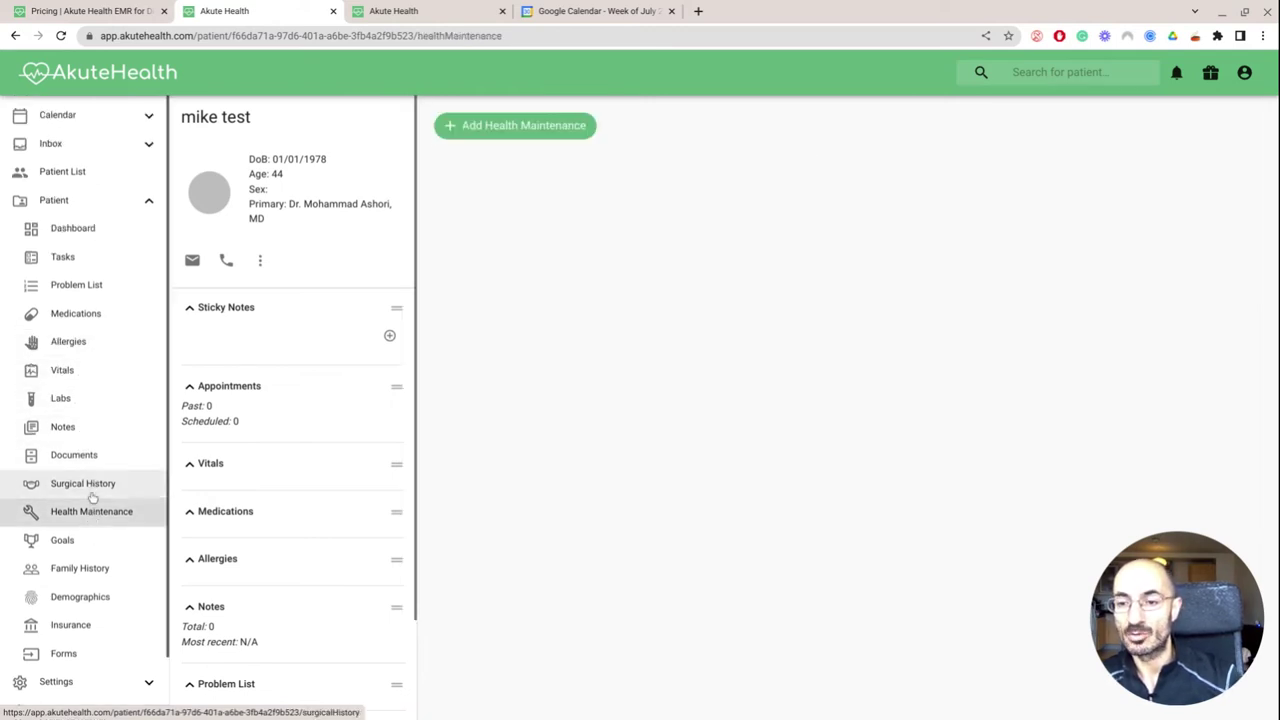
click(75, 545)
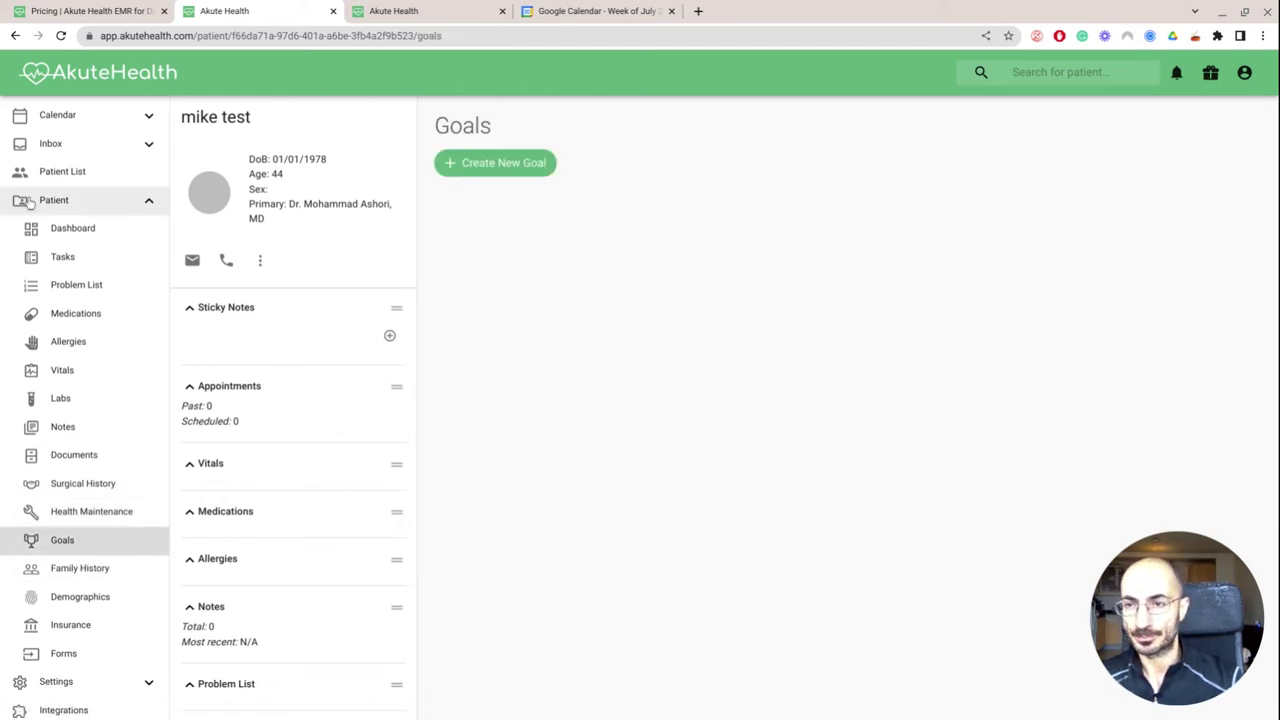
click(51, 152)
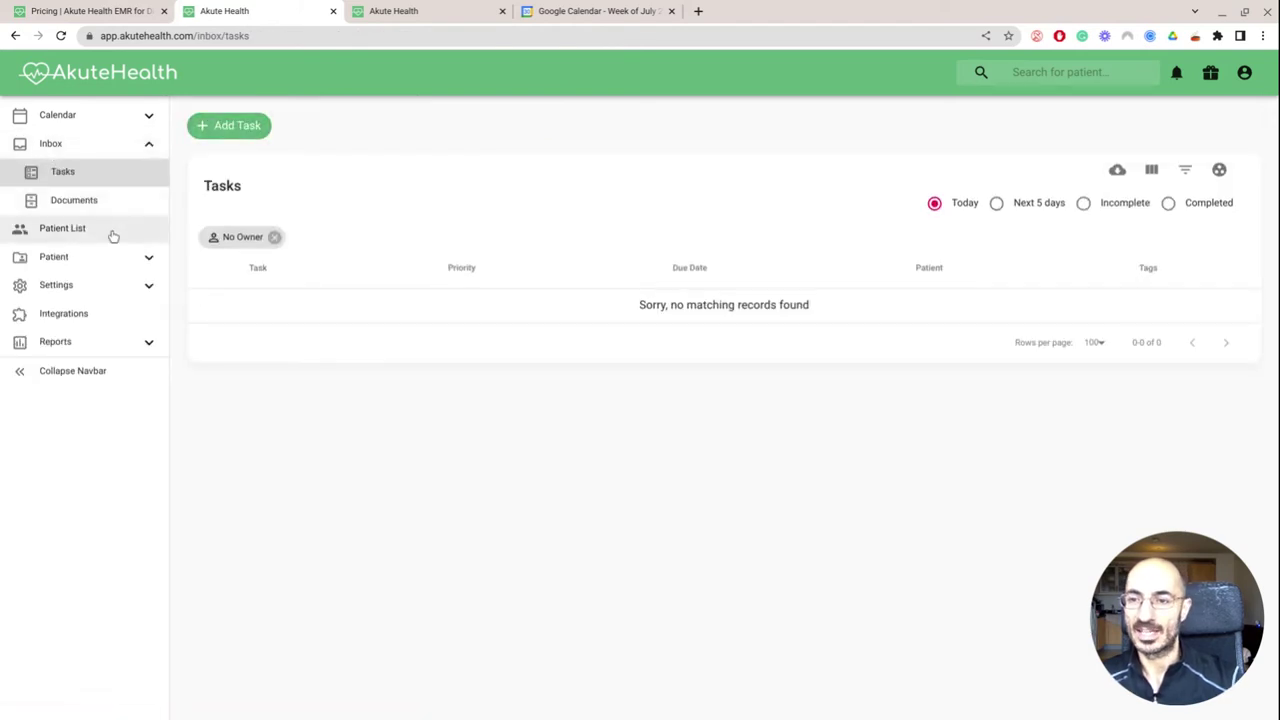
click(114, 290)
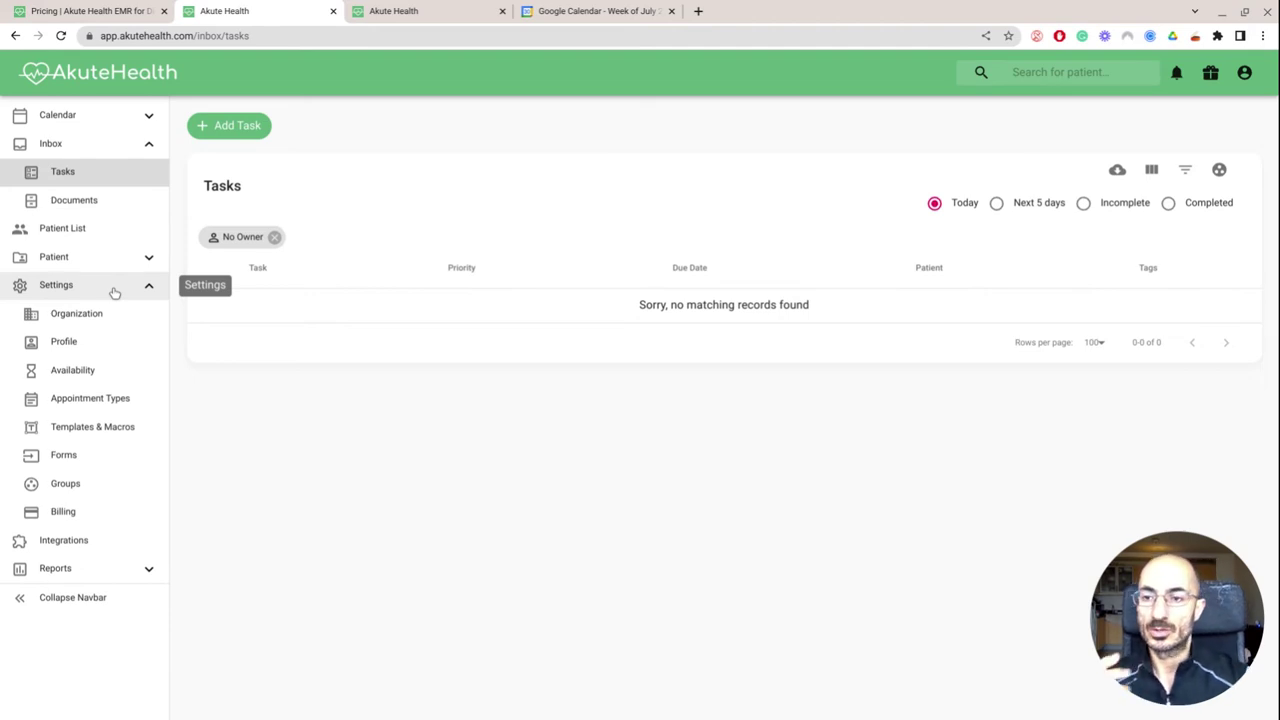
click(120, 315)
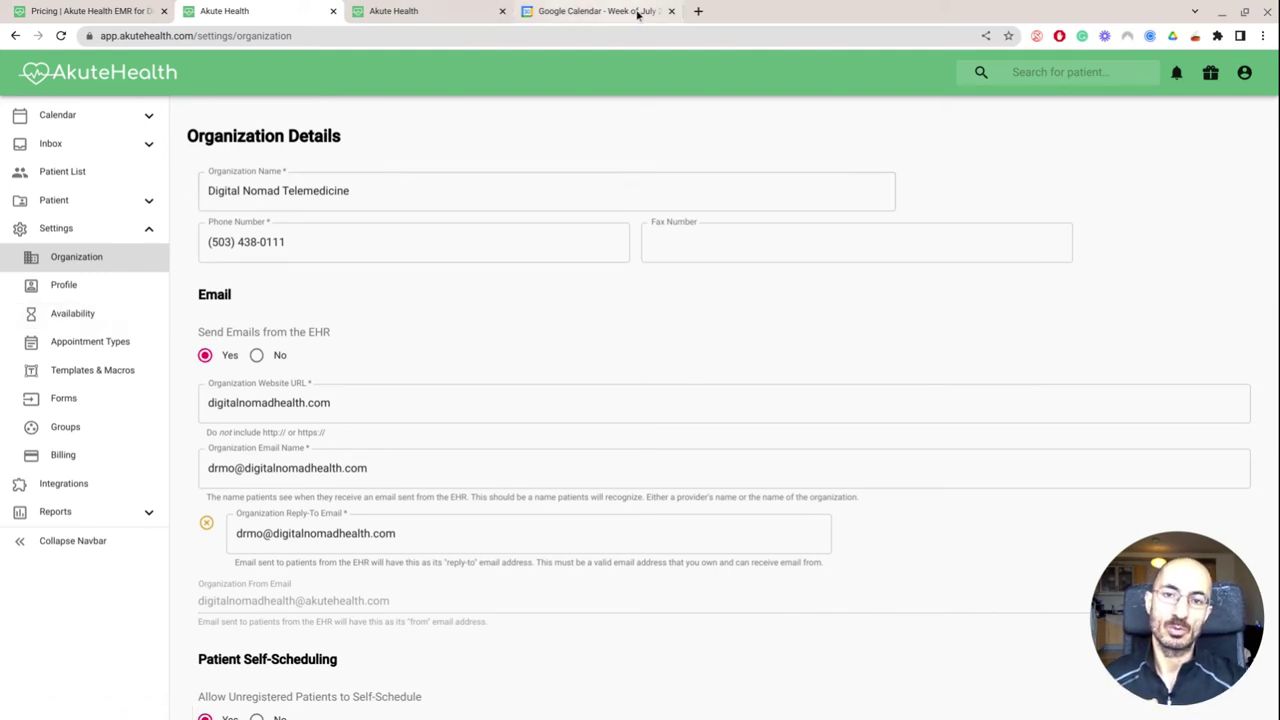
click(672, 11)
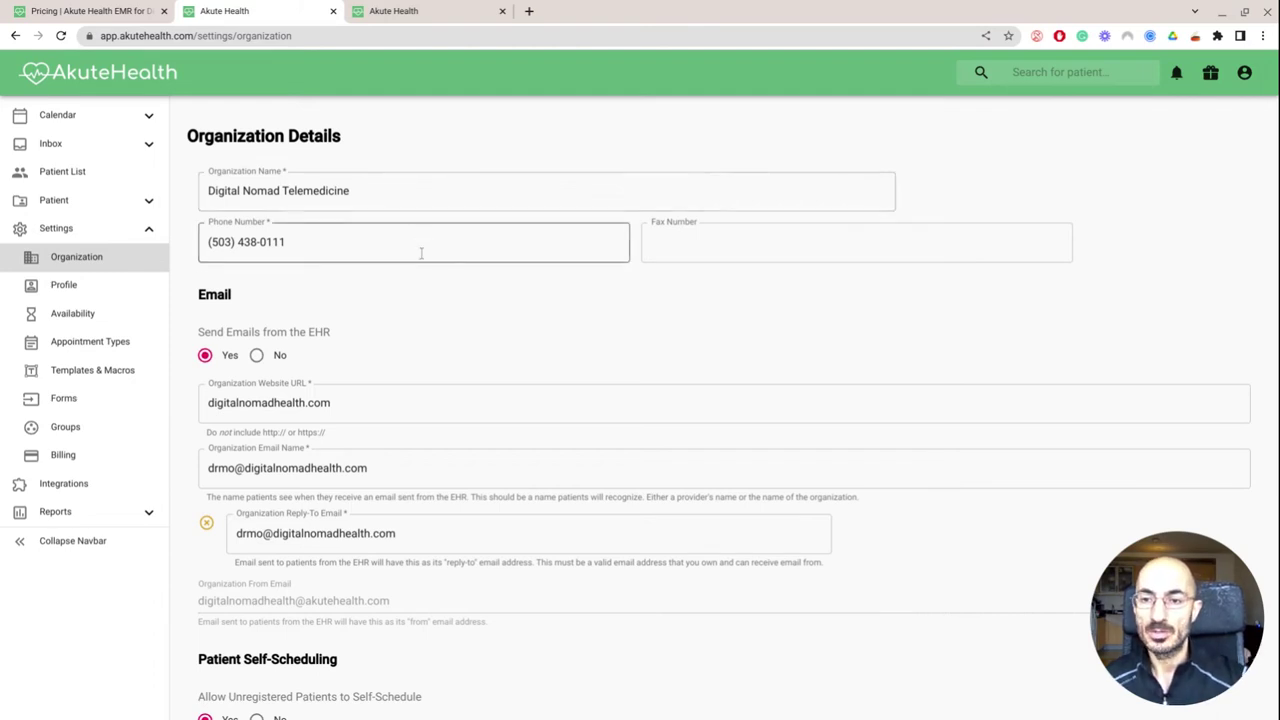
click(313, 252)
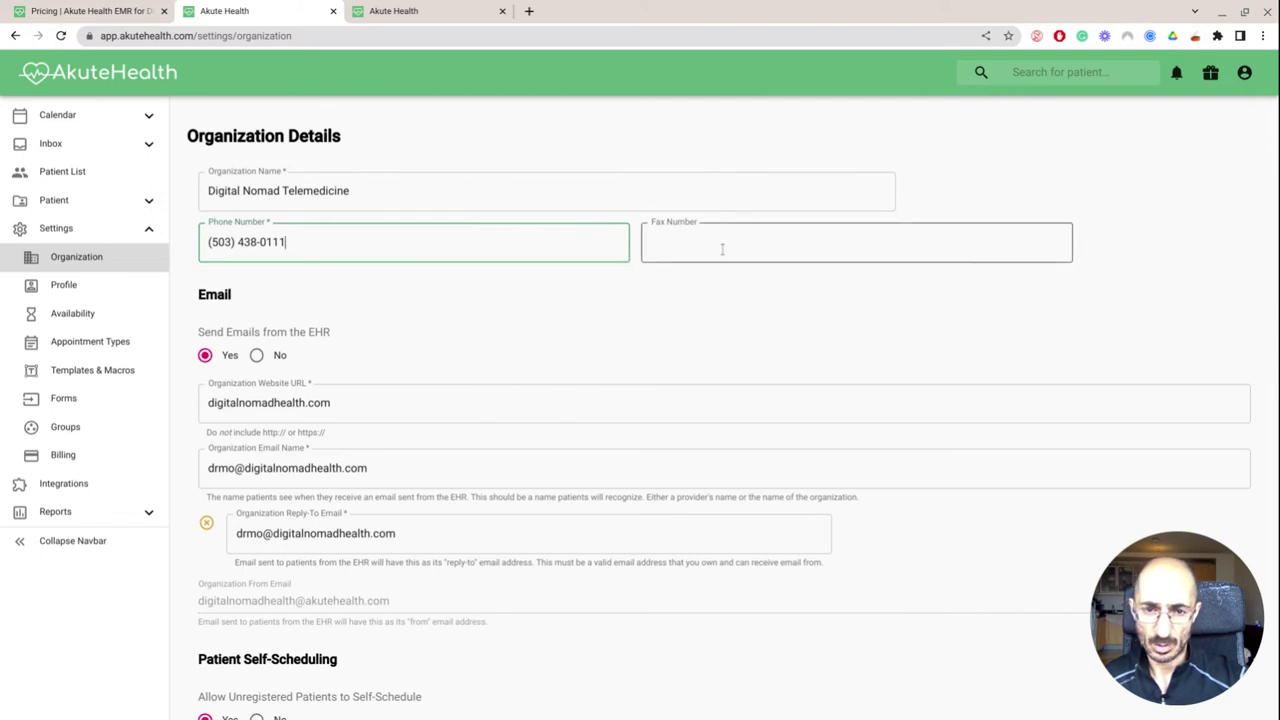
scroll(721, 249, down, 1)
scroll(721, 249, down, 1)
scroll(720, 249, down, 1)
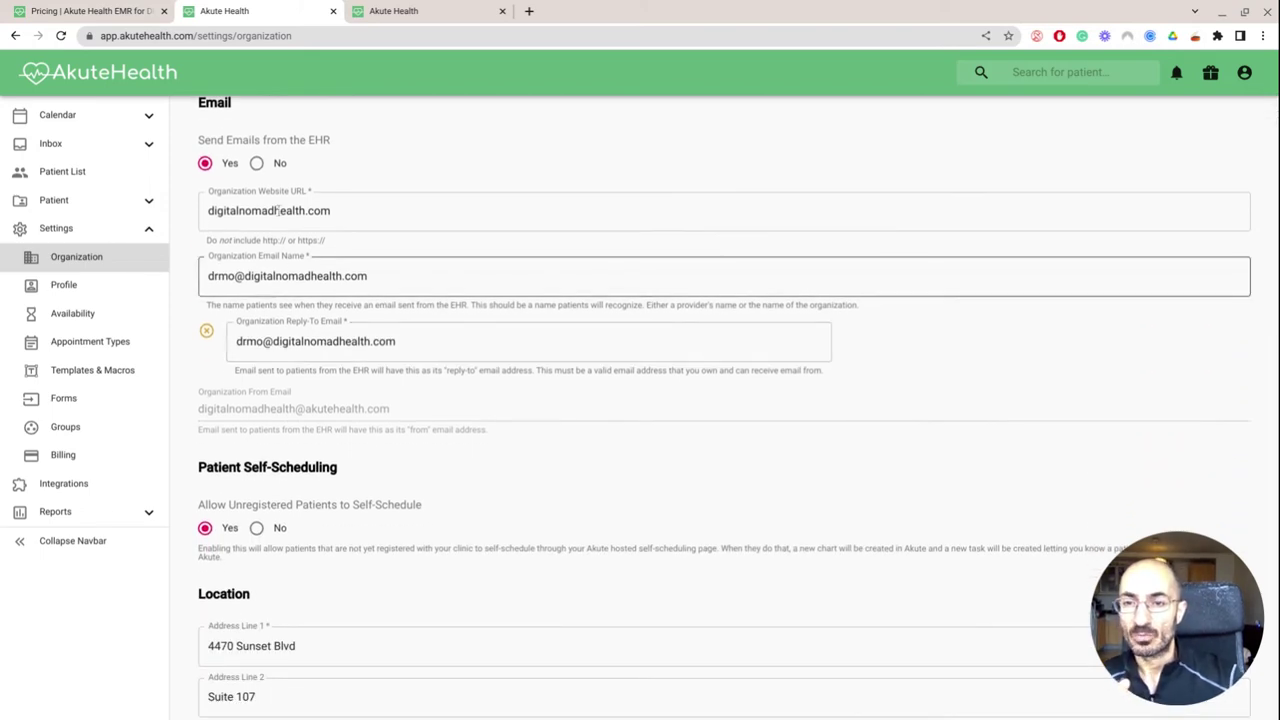
double_click(268, 276)
scroll(268, 278, down, 2)
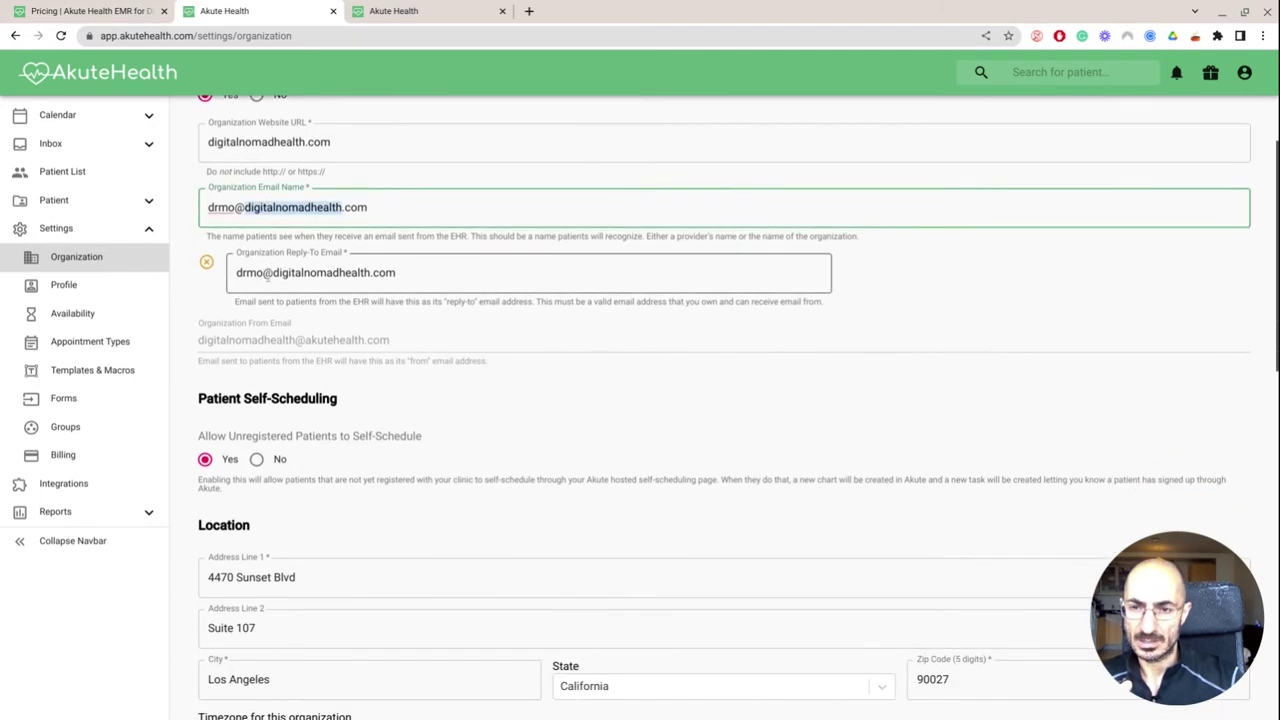
click(206, 262)
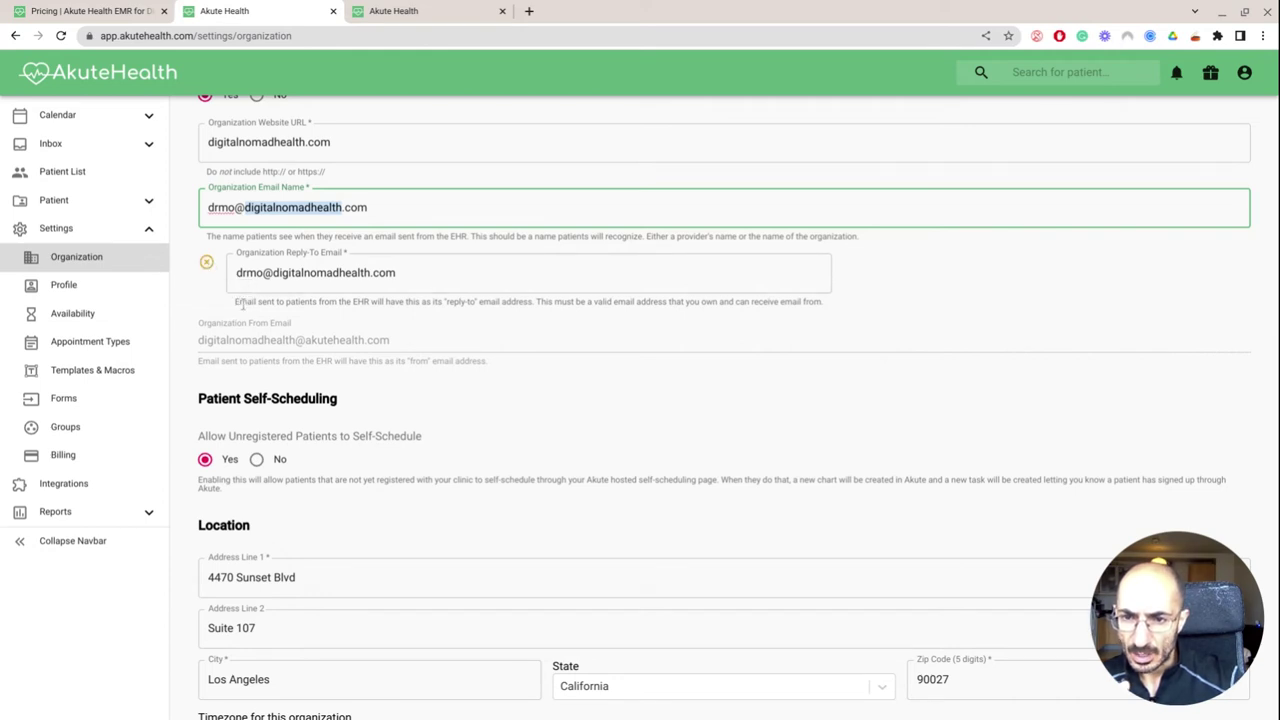
scroll(339, 331, down, 2)
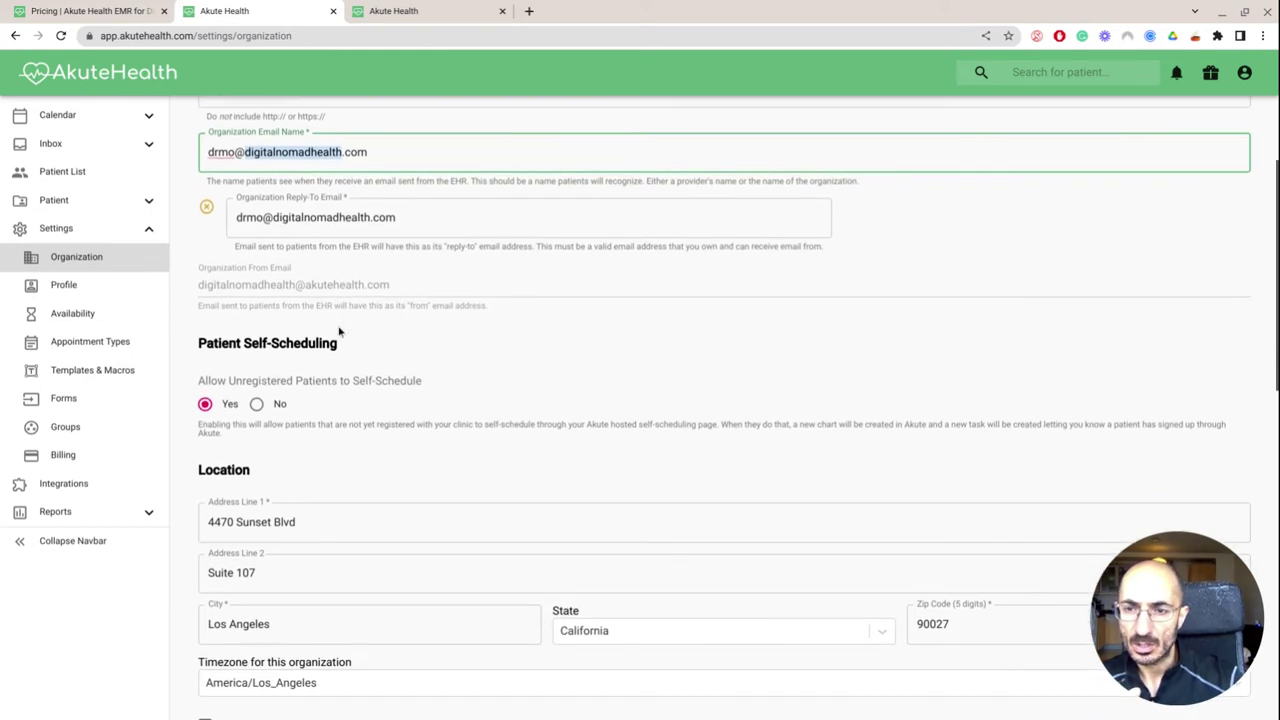
triple_click(296, 287)
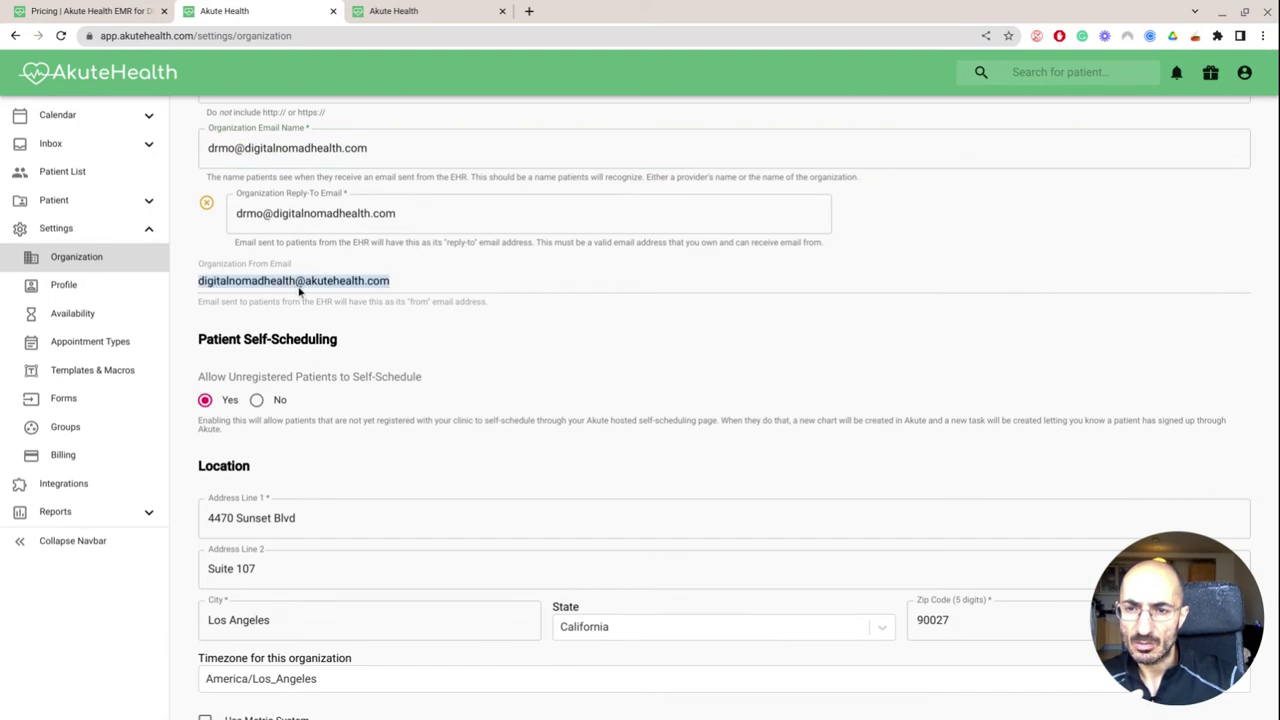
click(343, 320)
scroll(343, 320, down, 4)
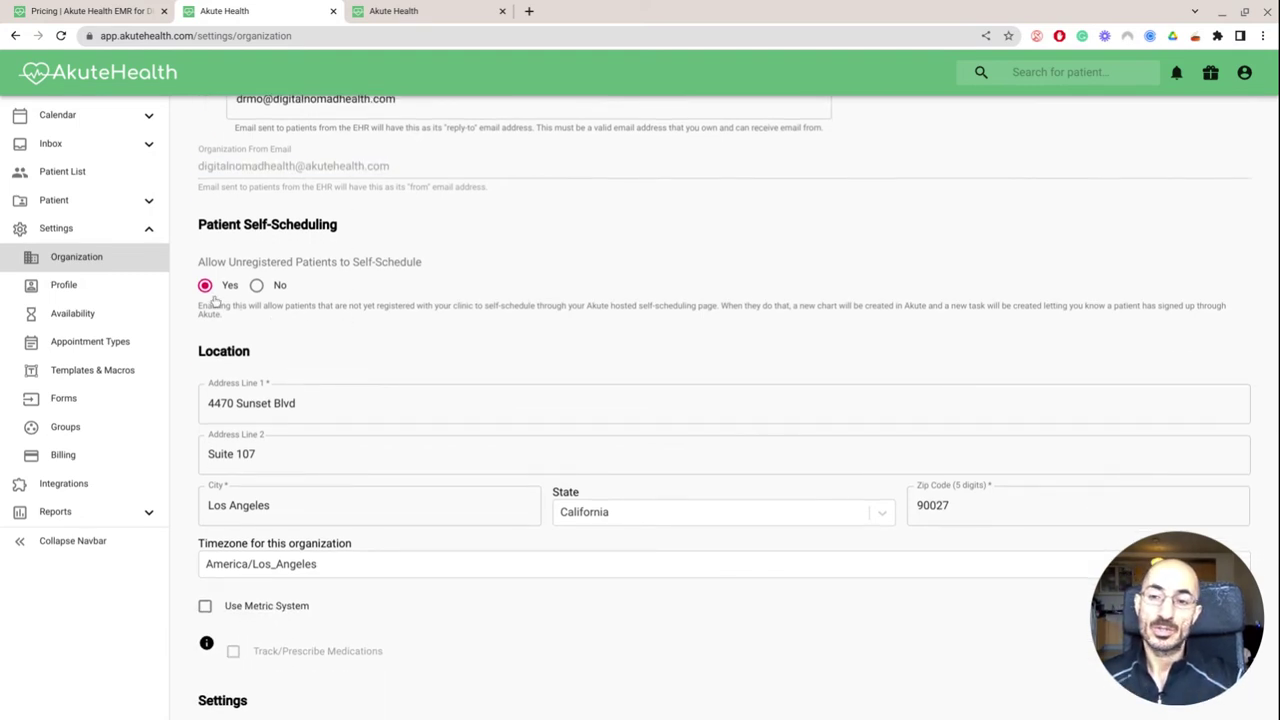
scroll(460, 437, down, 2)
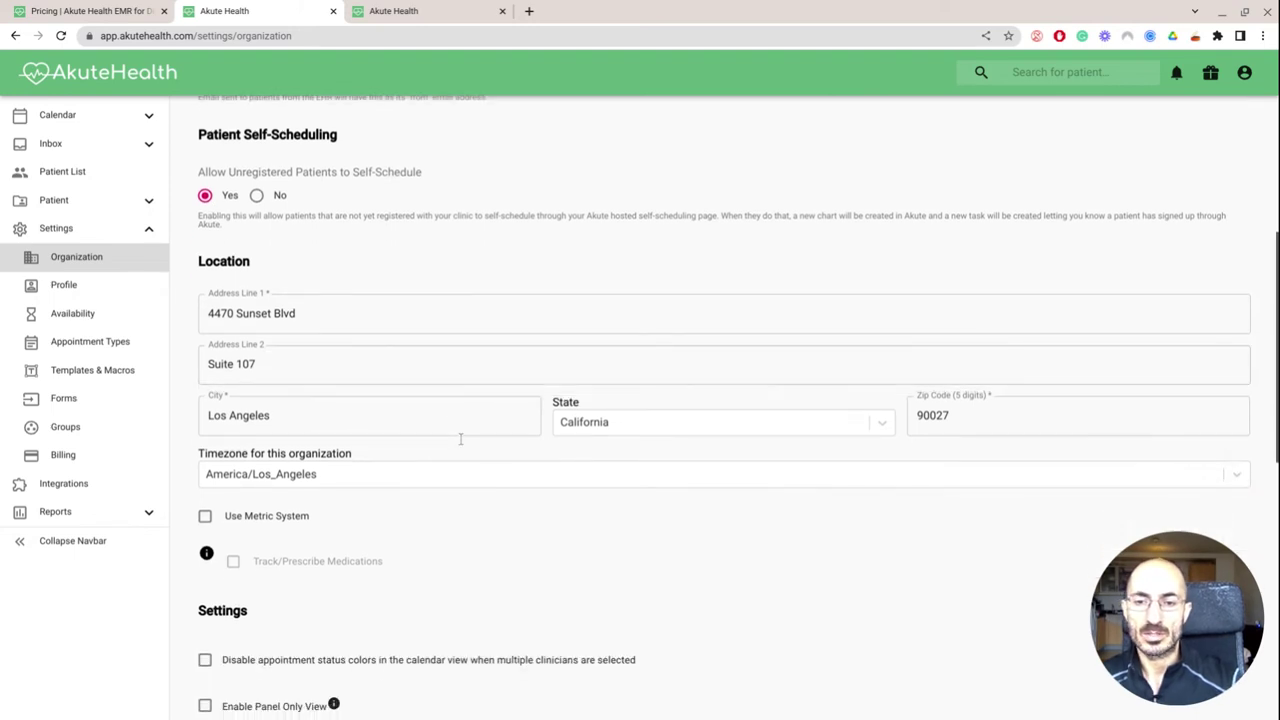
scroll(460, 438, down, 2)
scroll(460, 438, down, 2)
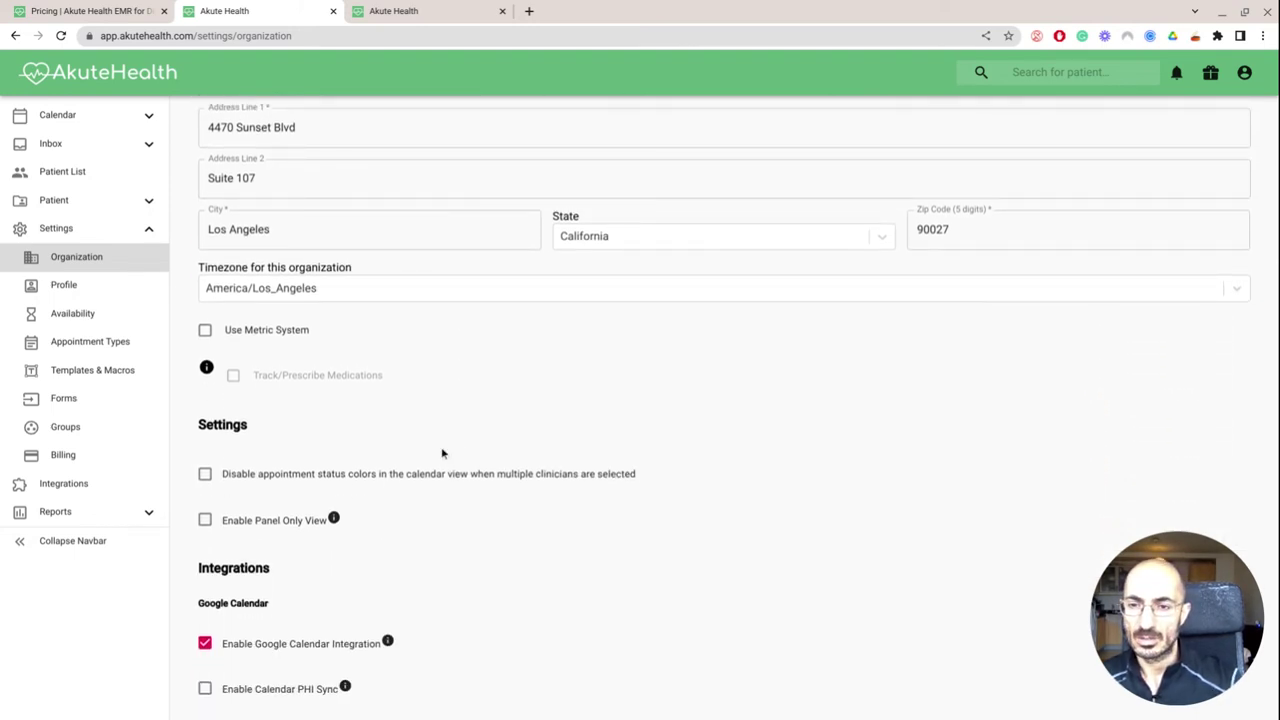
scroll(443, 452, down, 1)
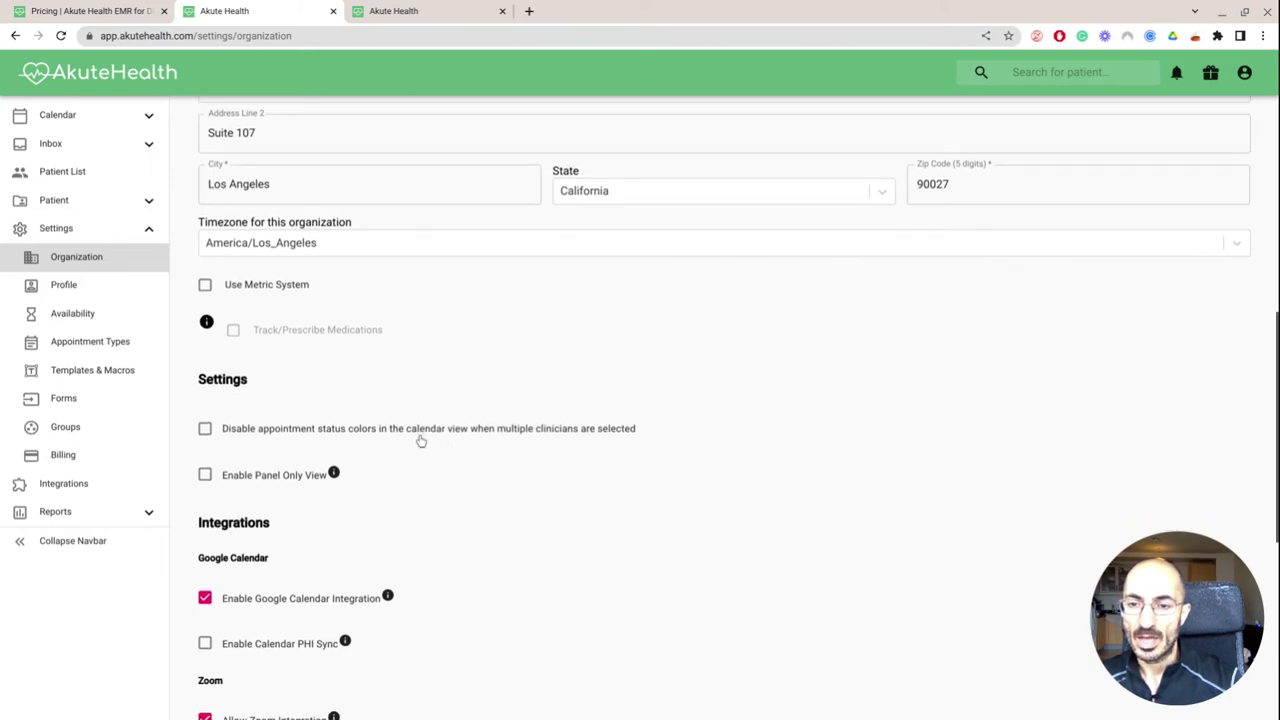
scroll(421, 441, down, 1)
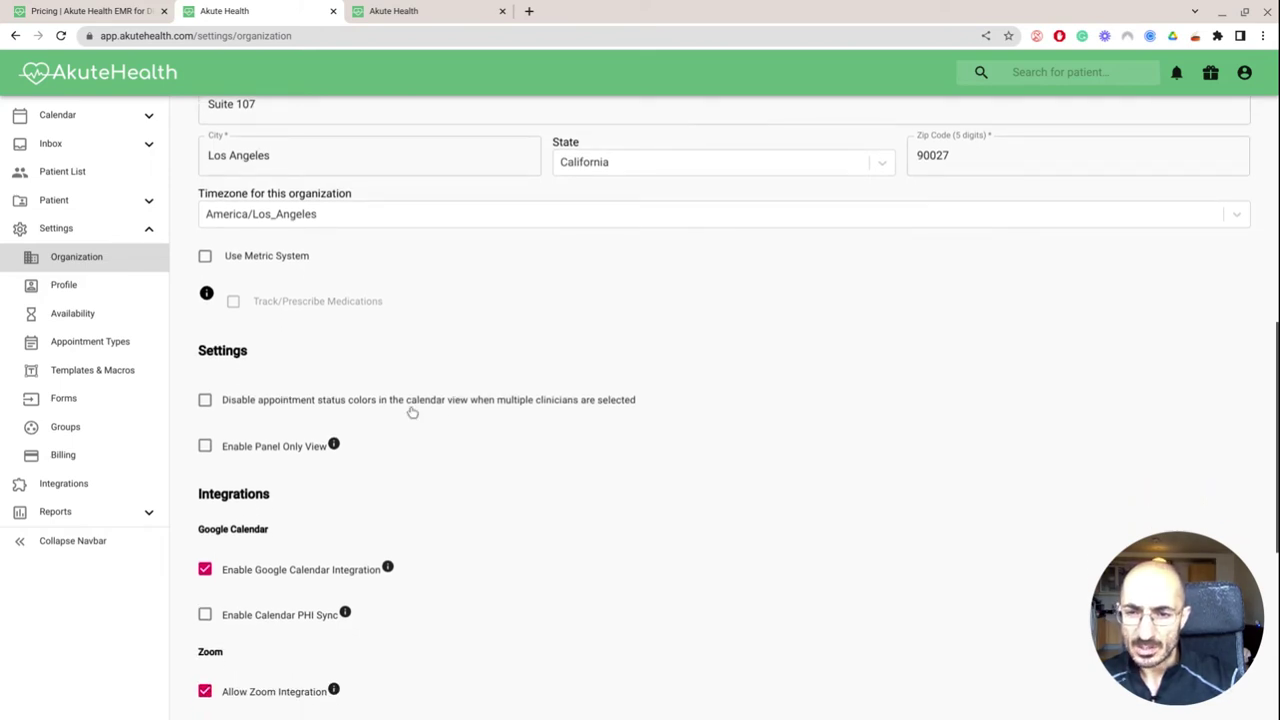
scroll(410, 411, down, 1)
Scroll past the Integrations and Team Members sections and open the User Profile settings
scroll(346, 417, down, 2)
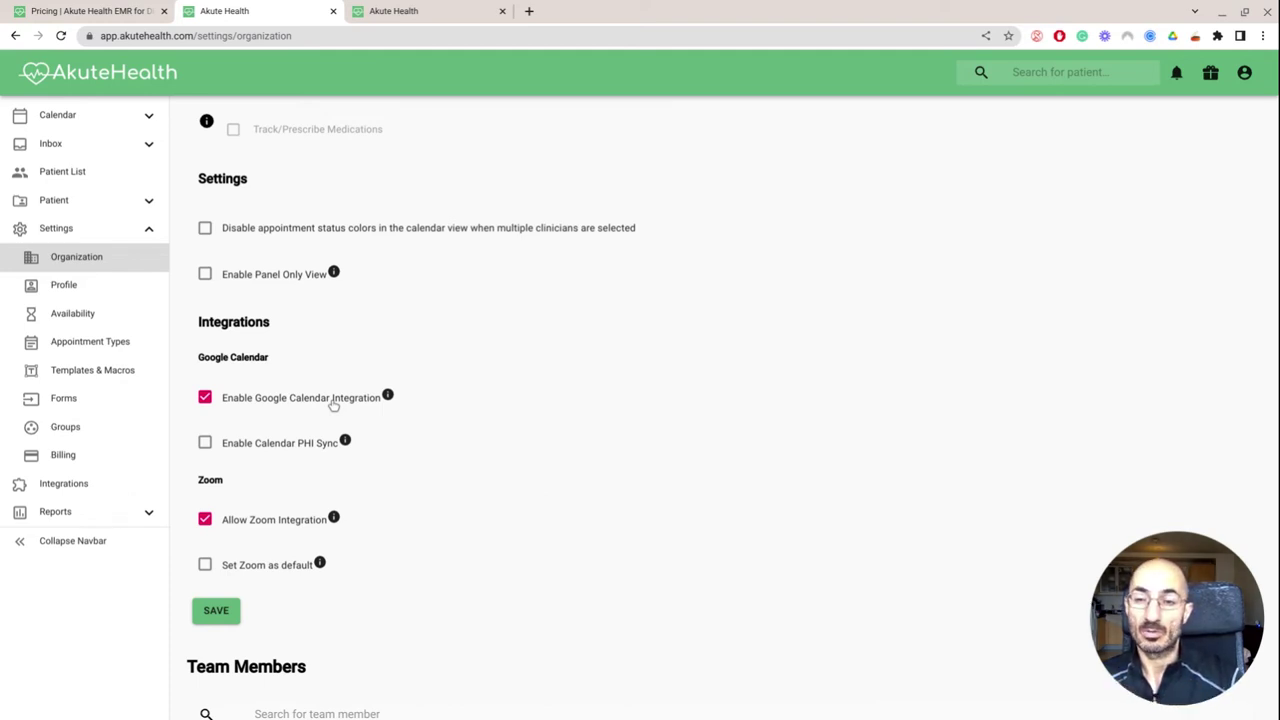
scroll(300, 447, down, 3)
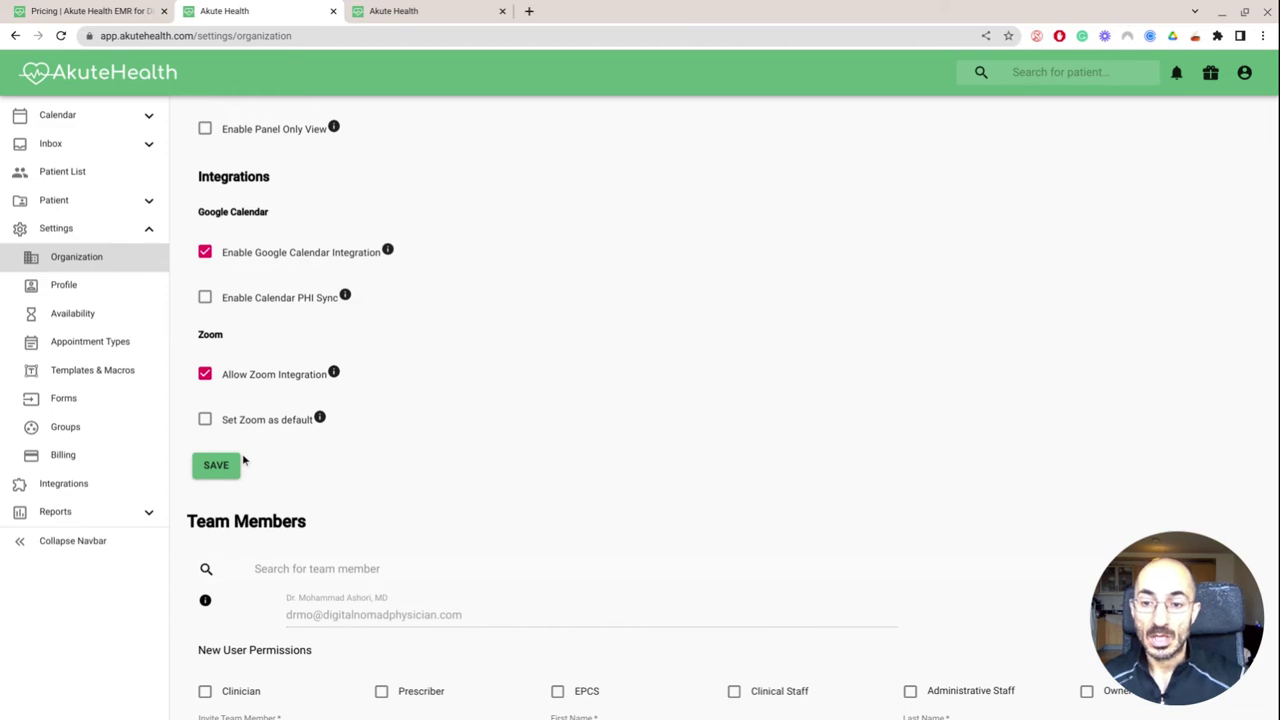
scroll(243, 460, down, 3)
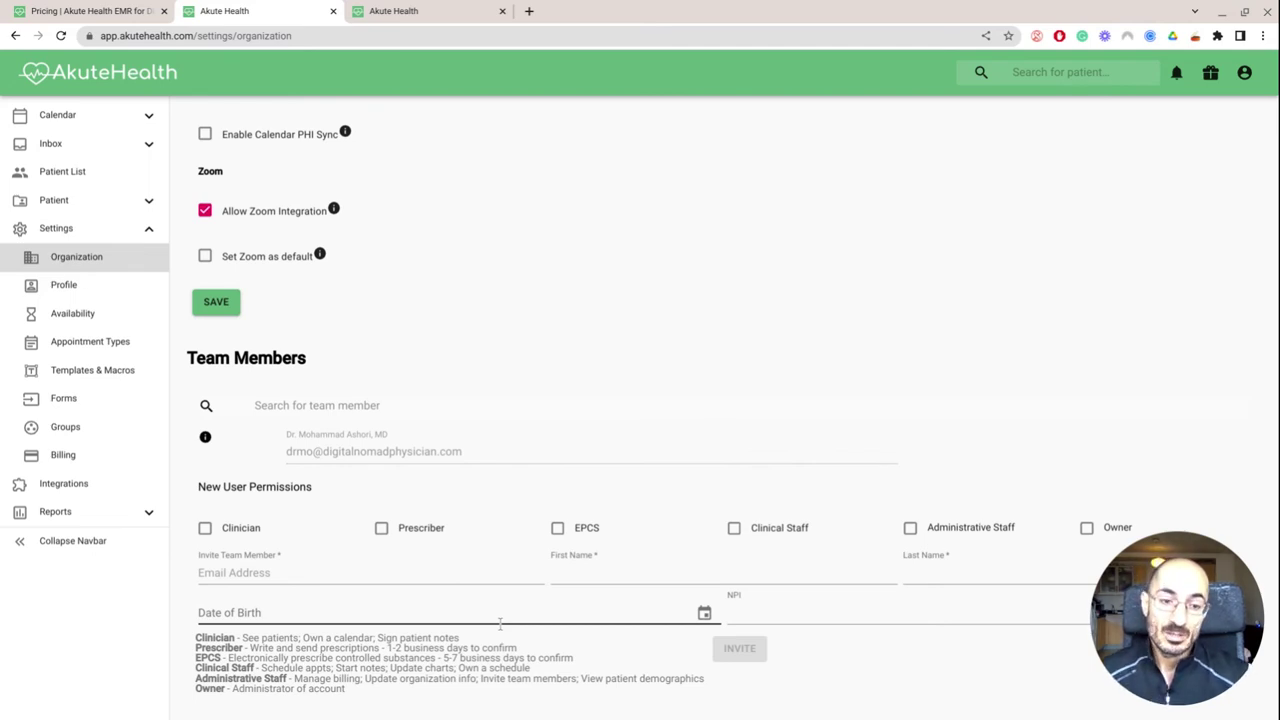
click(125, 290)
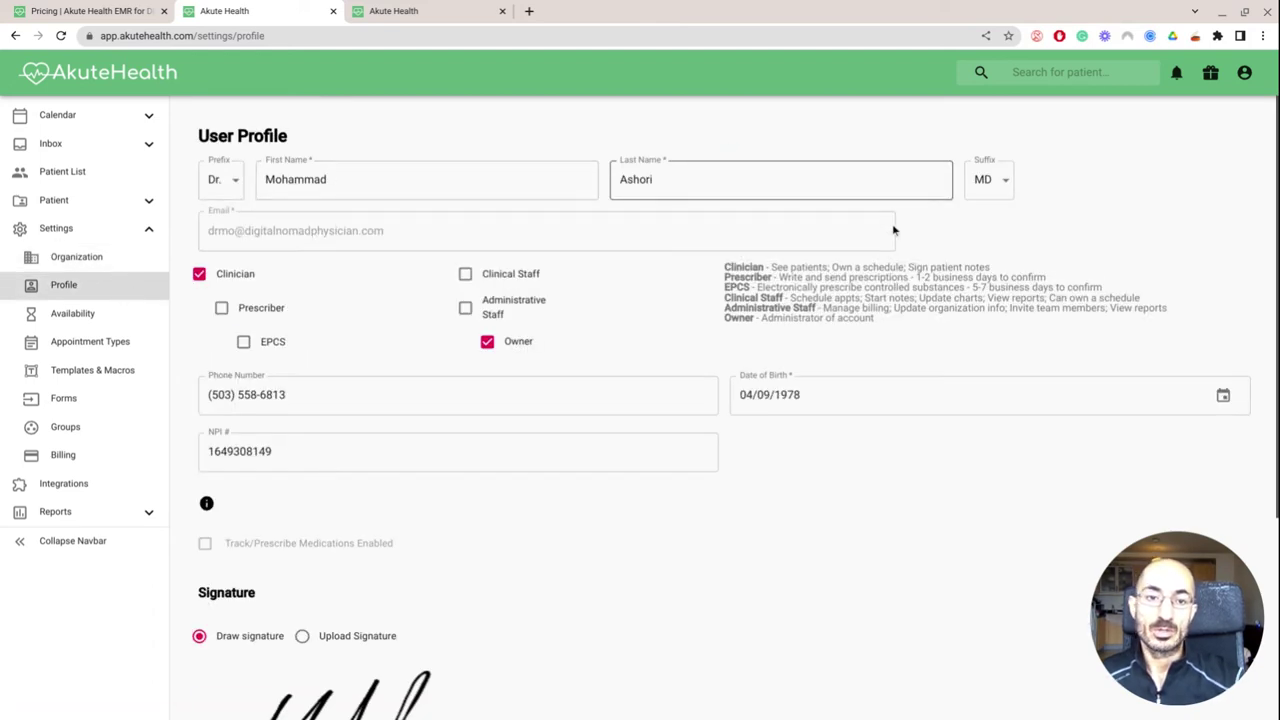
Review the User Profile, Phone Number field and signature, then go to the Availability settings
scroll(360, 234, down, 1)
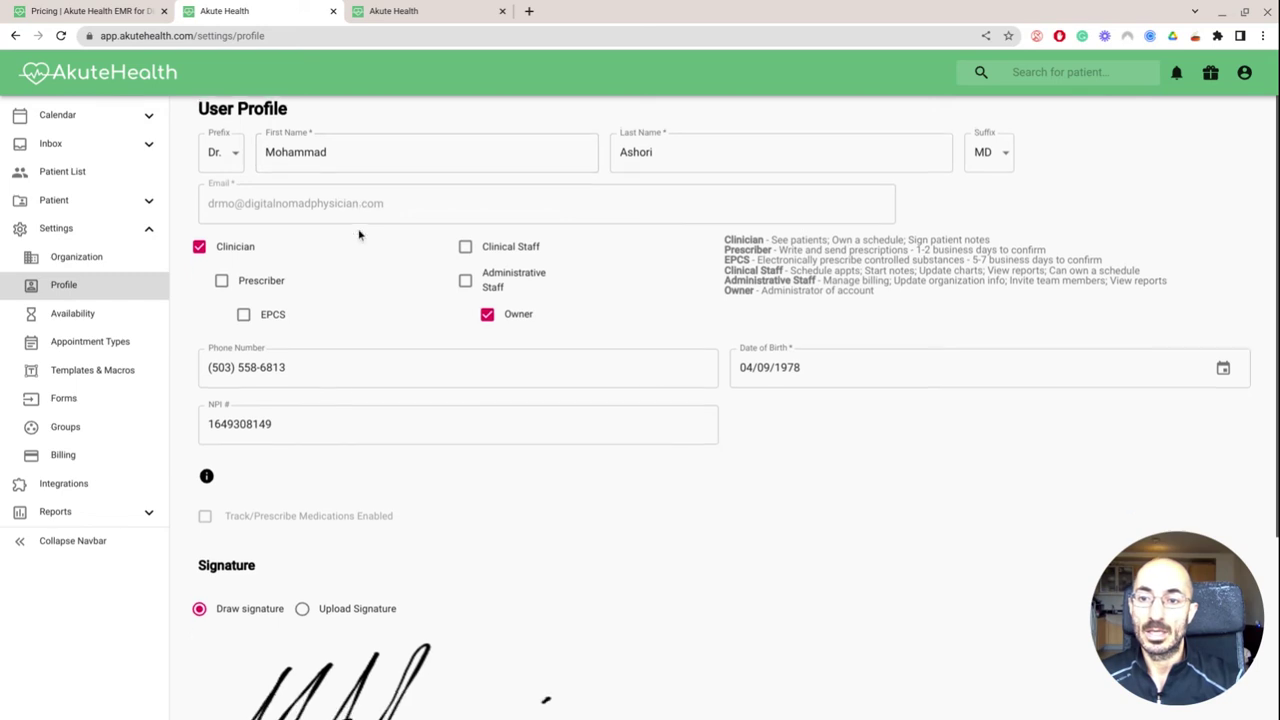
scroll(523, 320, down, 2)
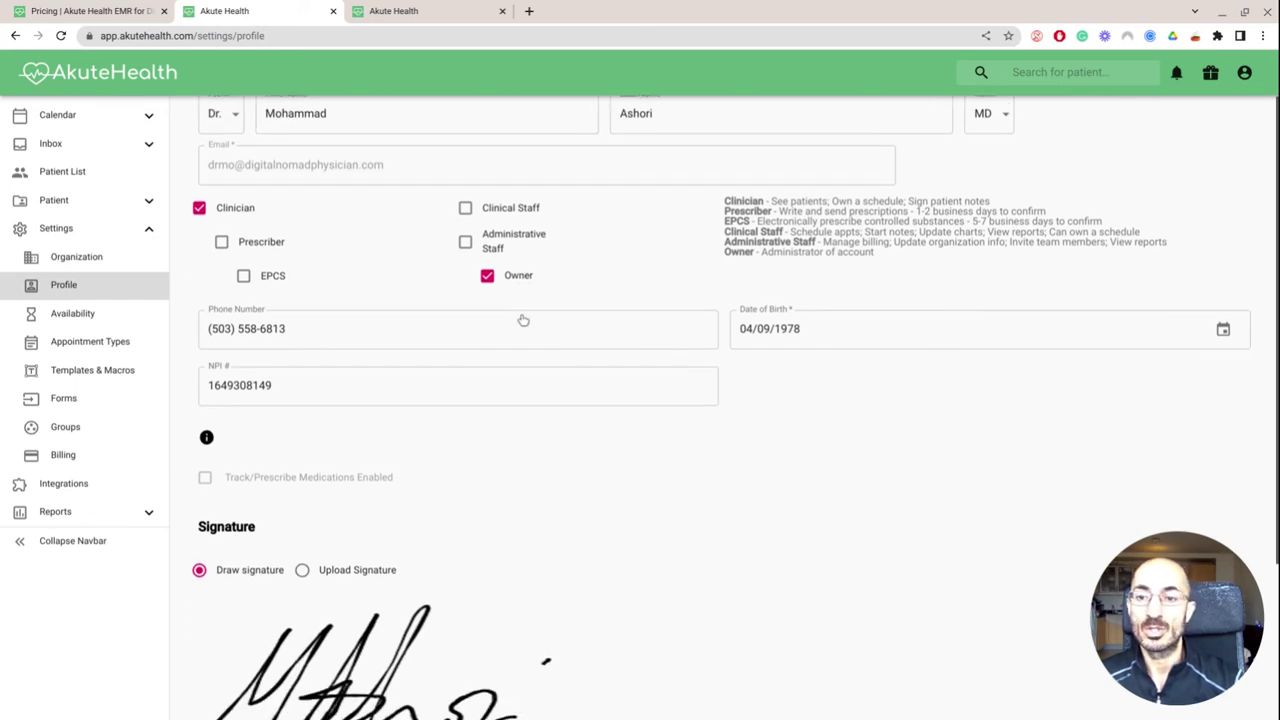
click(422, 316)
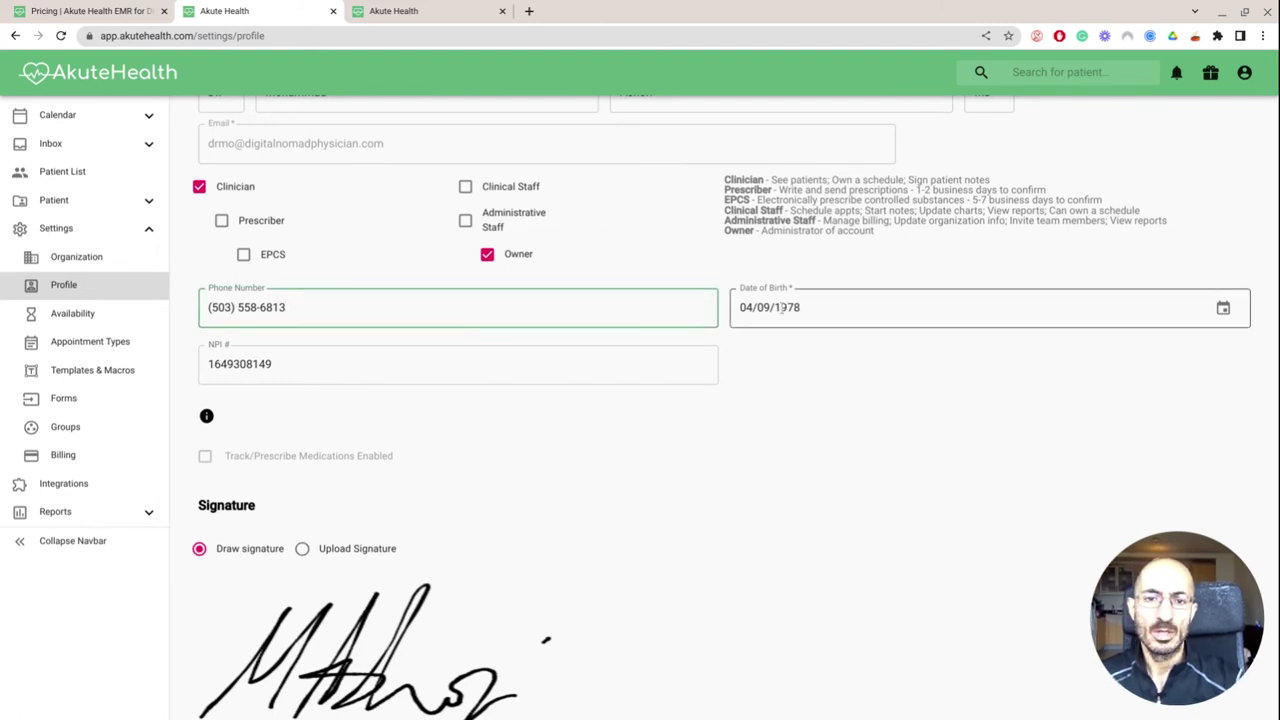
scroll(782, 308, down, 1)
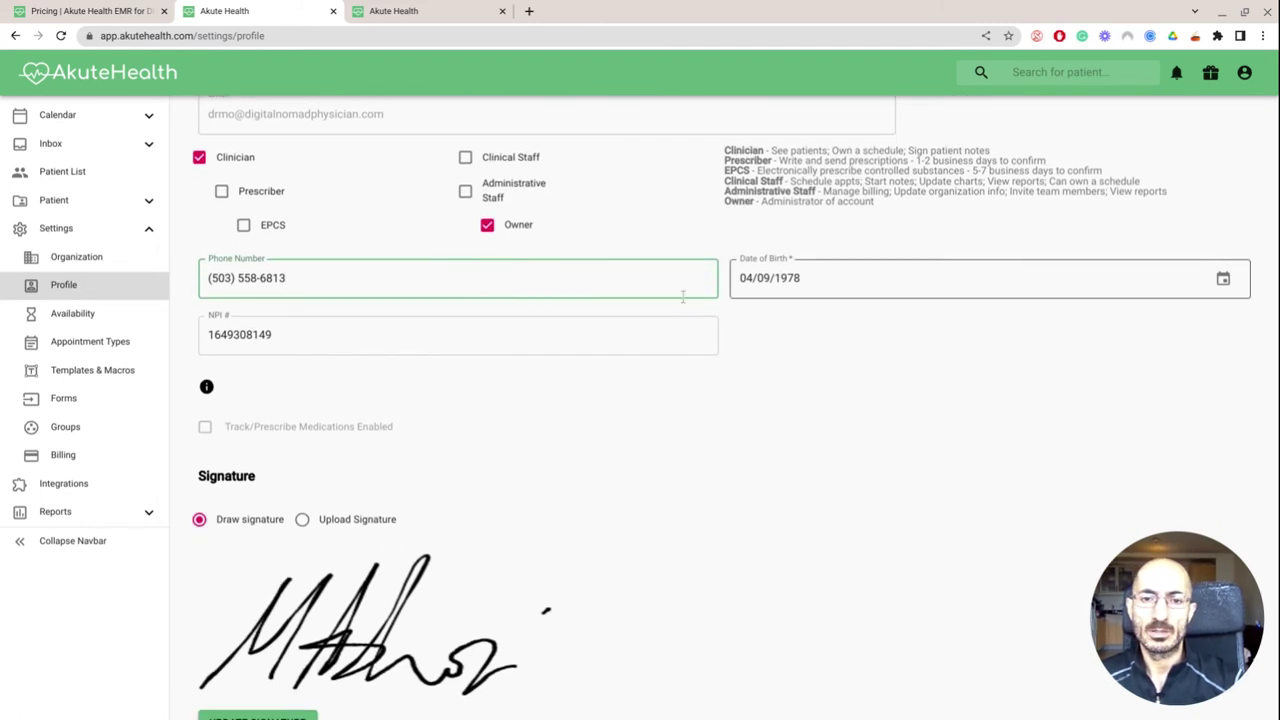
scroll(478, 322, down, 3)
scroll(415, 315, down, 3)
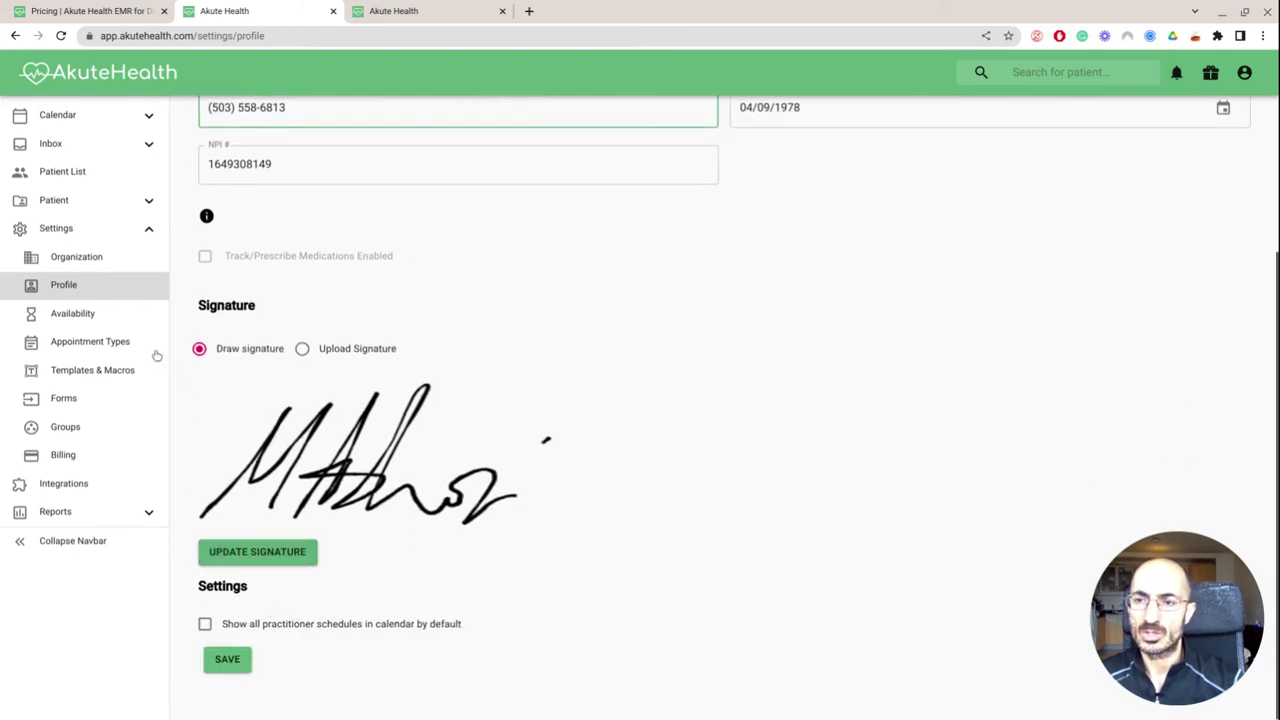
click(110, 316)
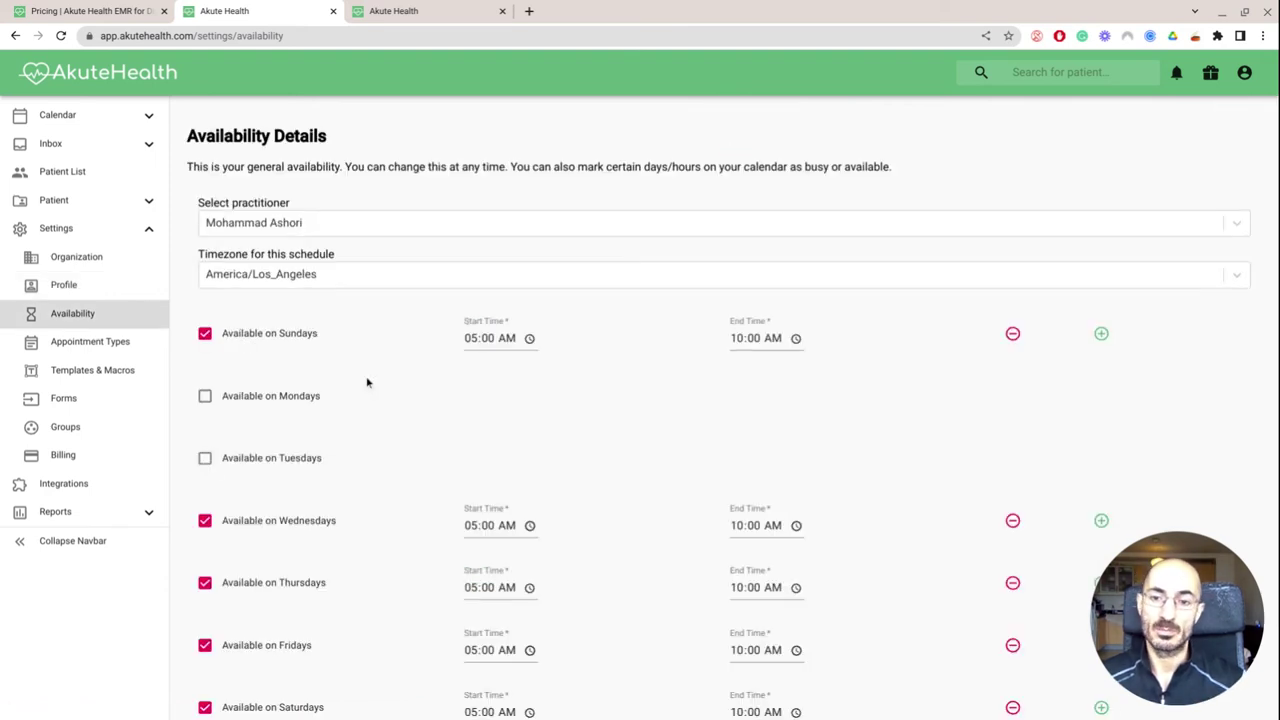
Add and remove an extra Sunday time slot, keeping availability unchanged, then go to Appointment Types
scroll(446, 391, down, 1)
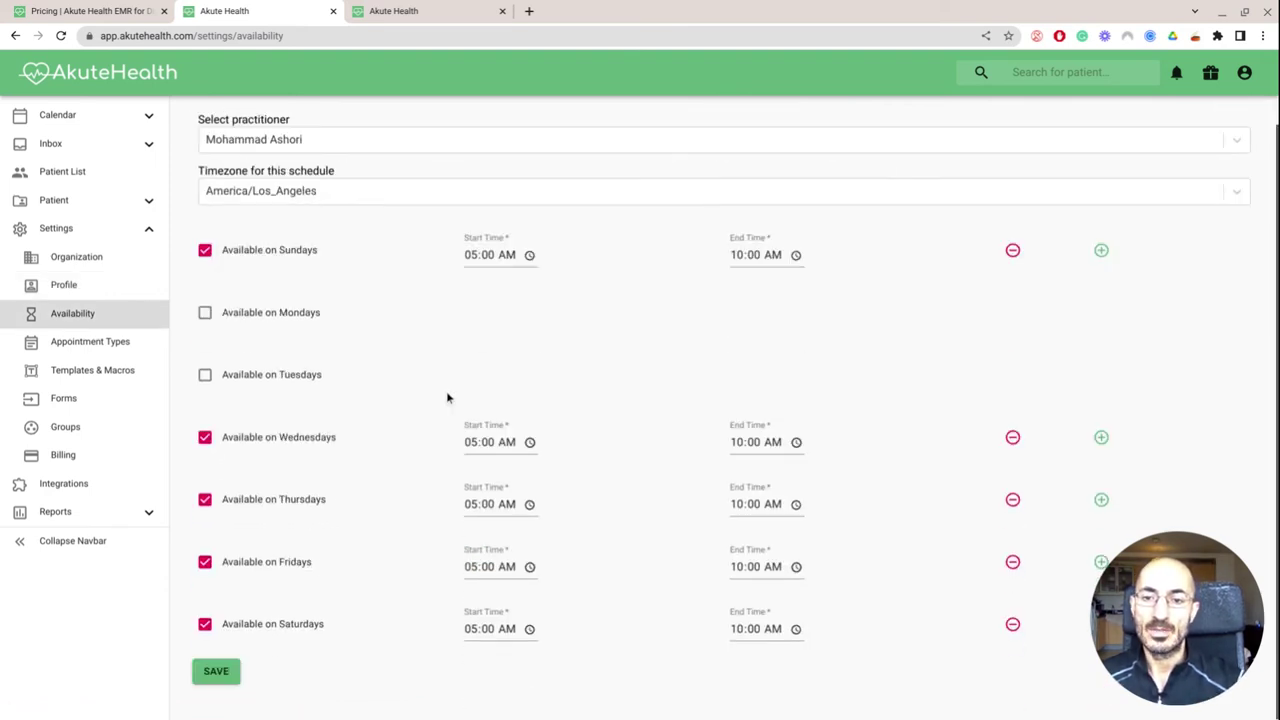
scroll(628, 443, up, 1)
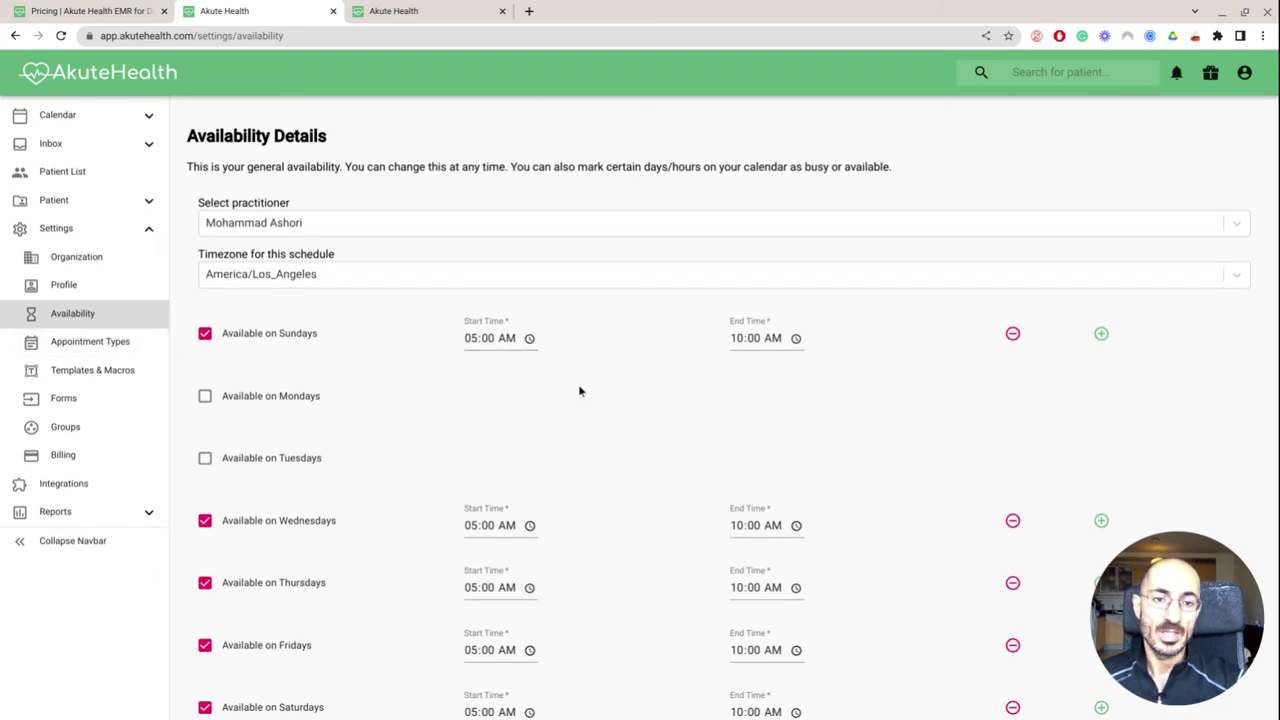
click(1101, 337)
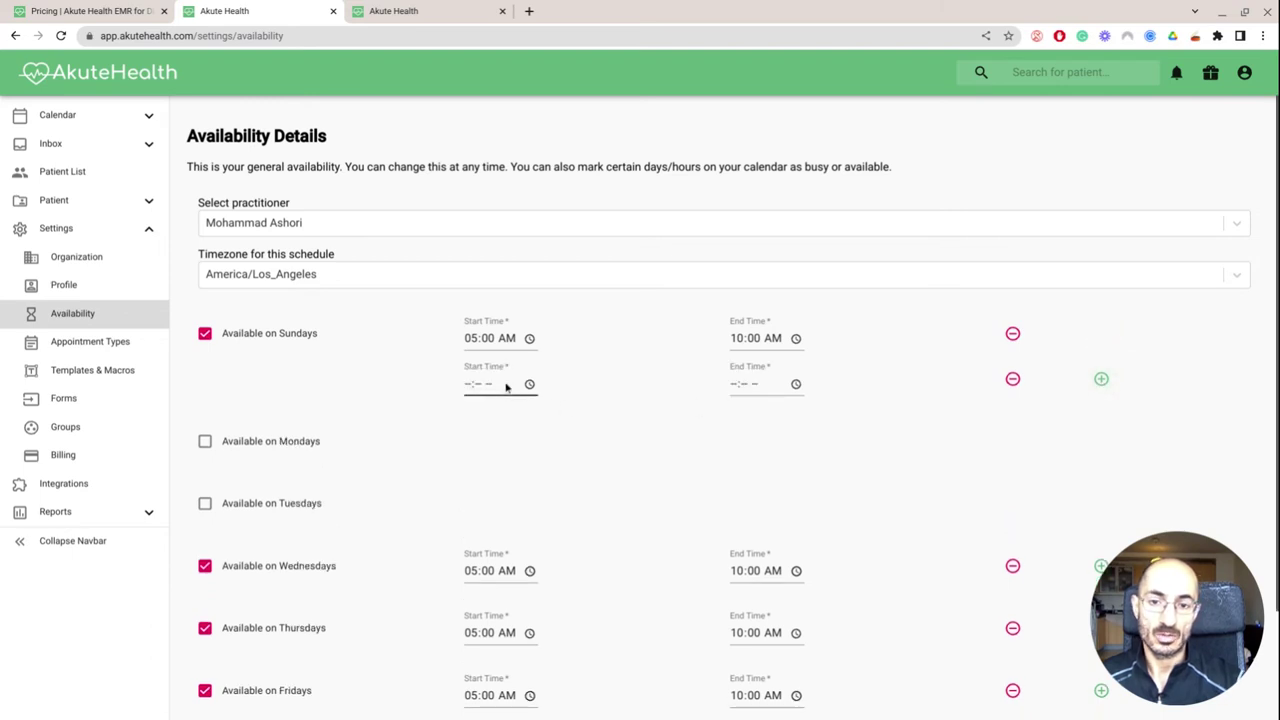
click(1012, 379)
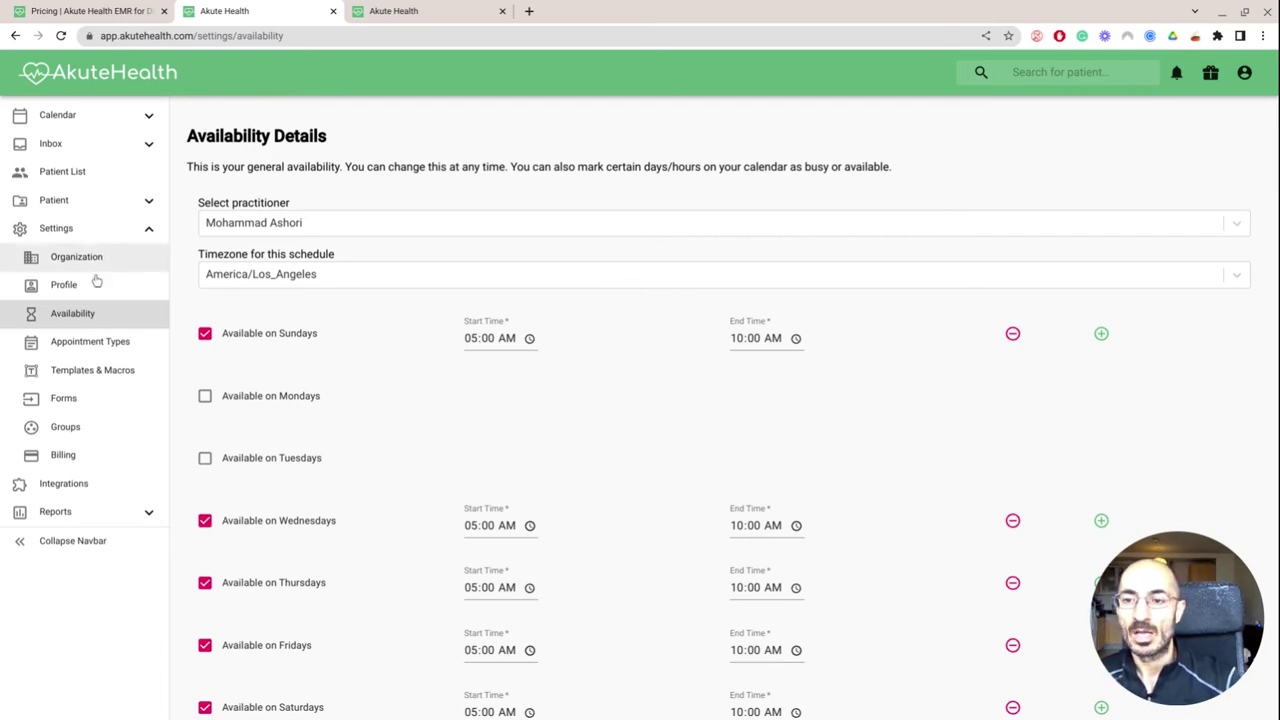
click(91, 350)
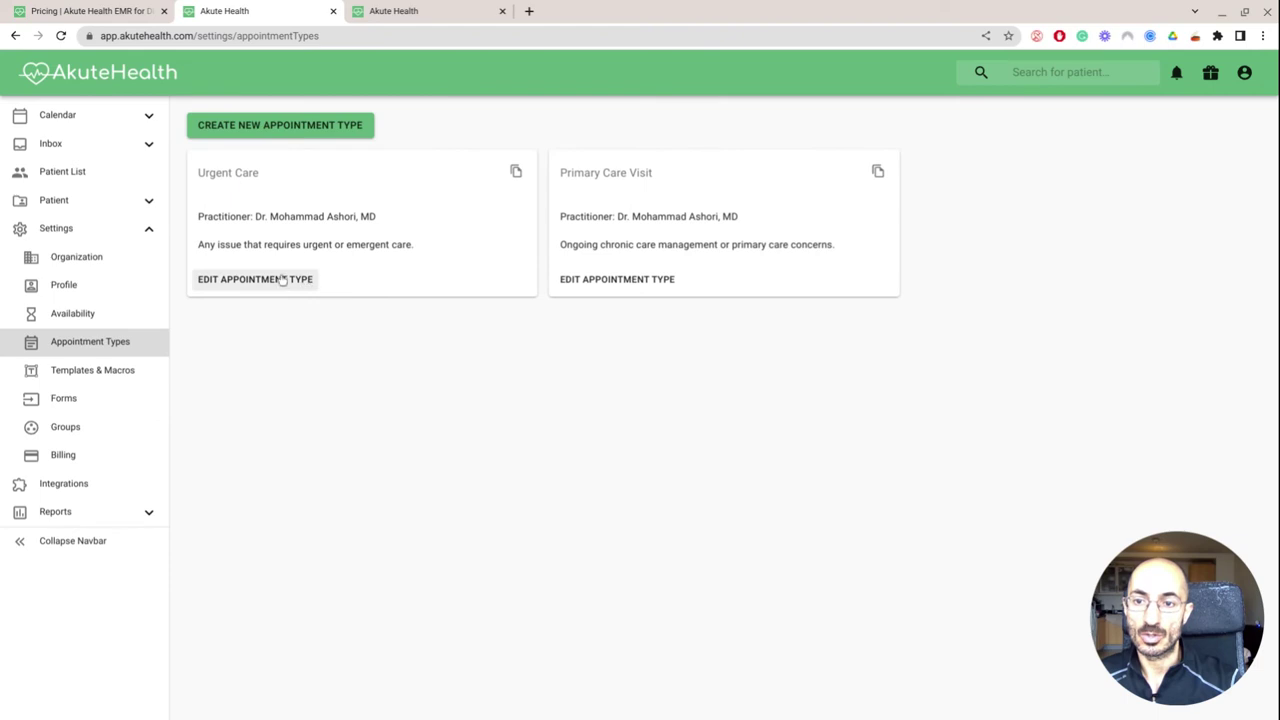
Create an appointment type named '15 min fu', described 'follow up appt', with Video Visit set to No
click(297, 124)
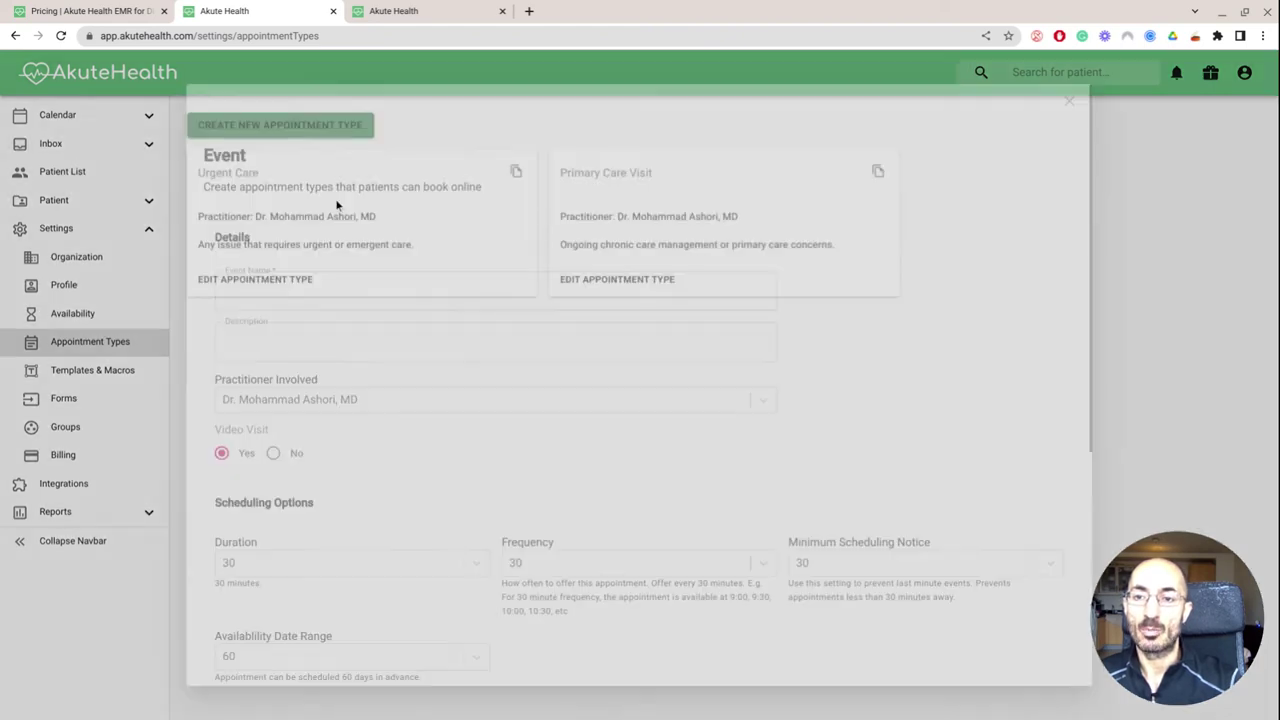
click(311, 305)
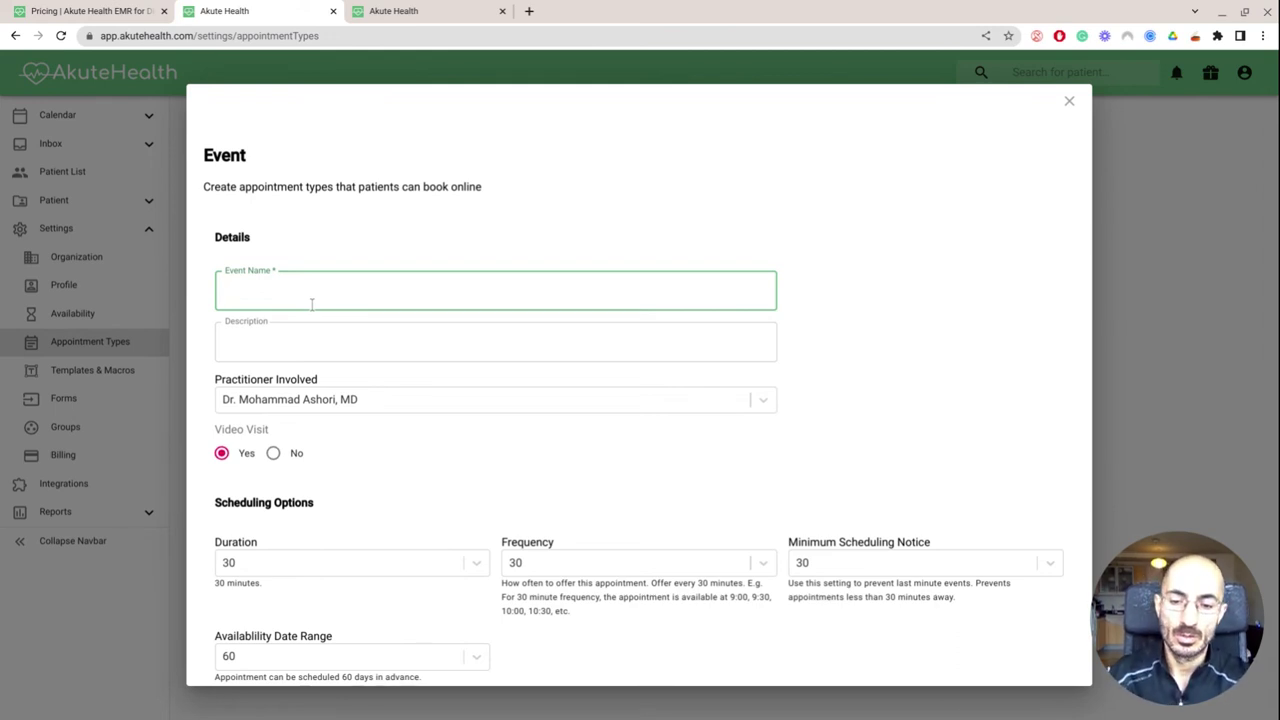
text(15 min fu)
key(Tab)
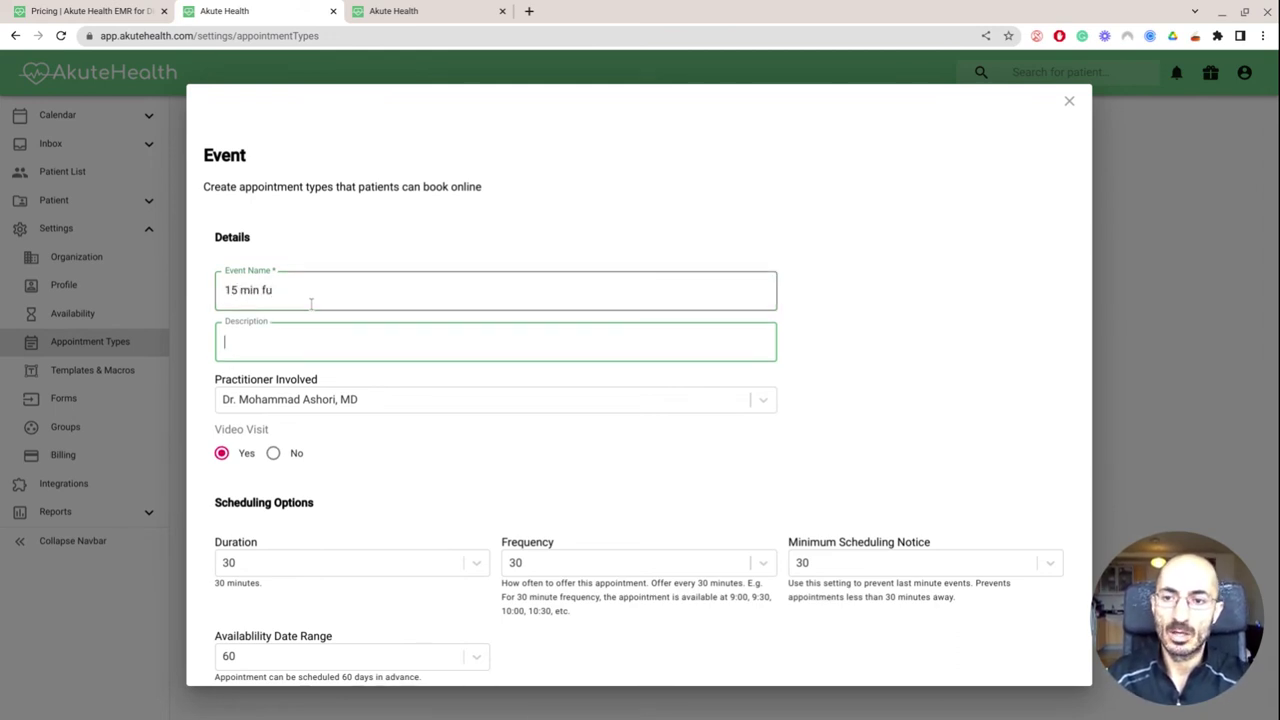
text(follow up appt)
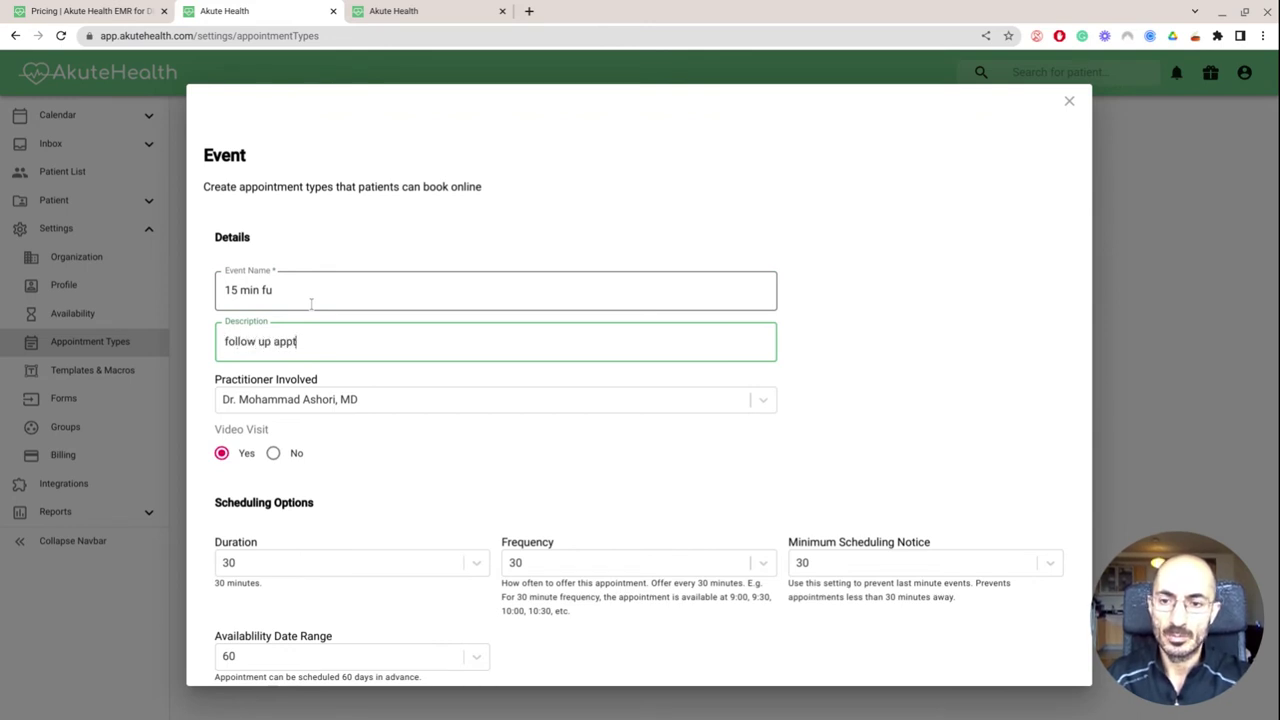
scroll(311, 304, down, 2)
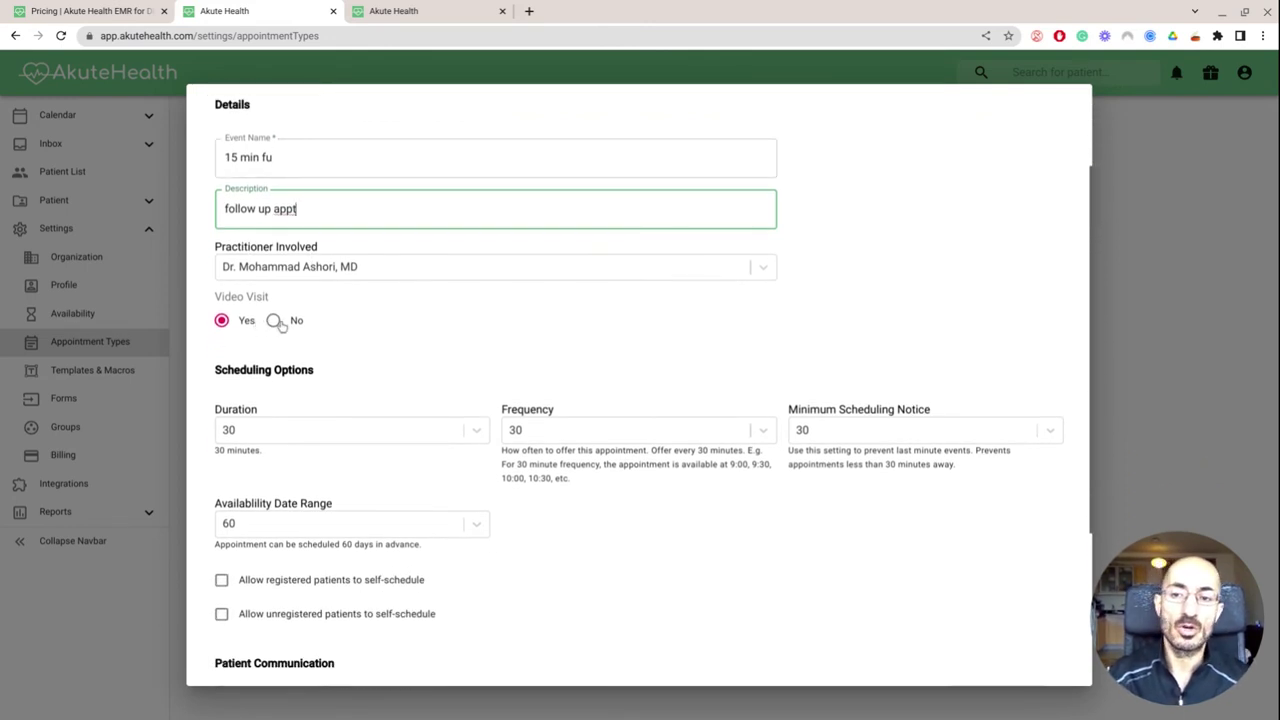
click(274, 321)
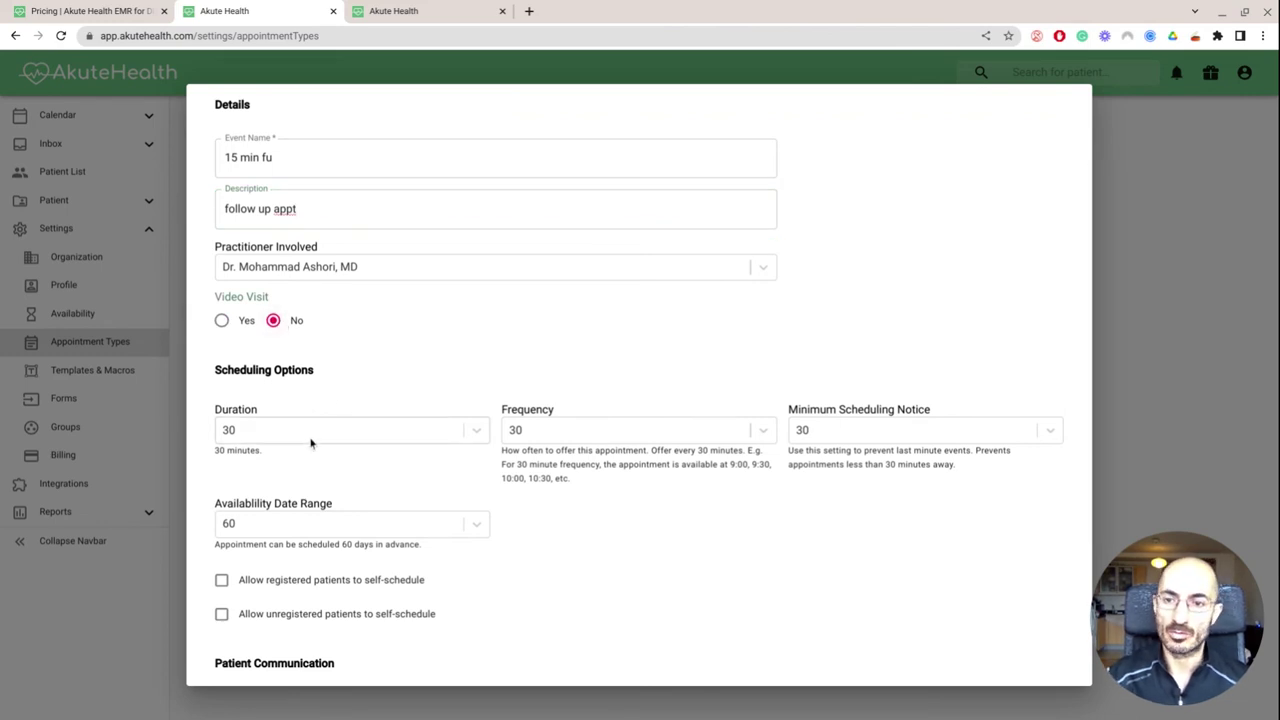
scroll(314, 440, down, 1)
Set the duration to 15 minutes, minimum notice to 120 minutes, and booking range to 30 days
click(301, 374)
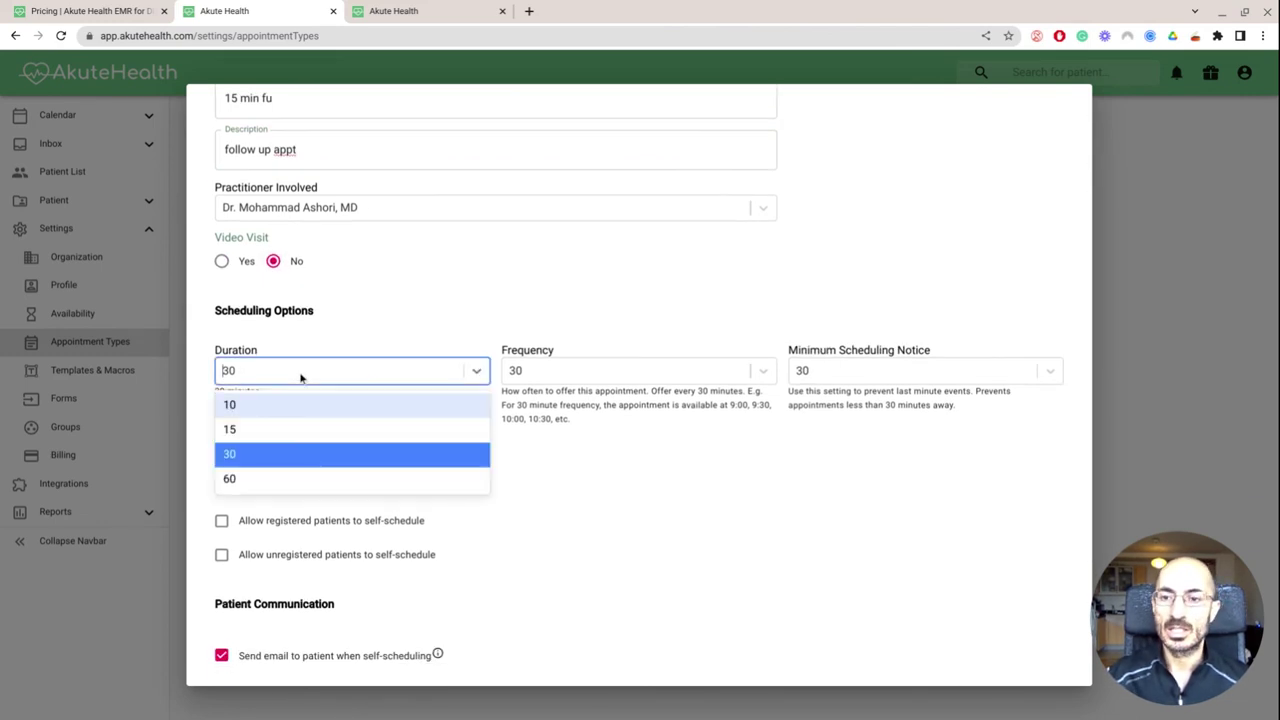
click(298, 428)
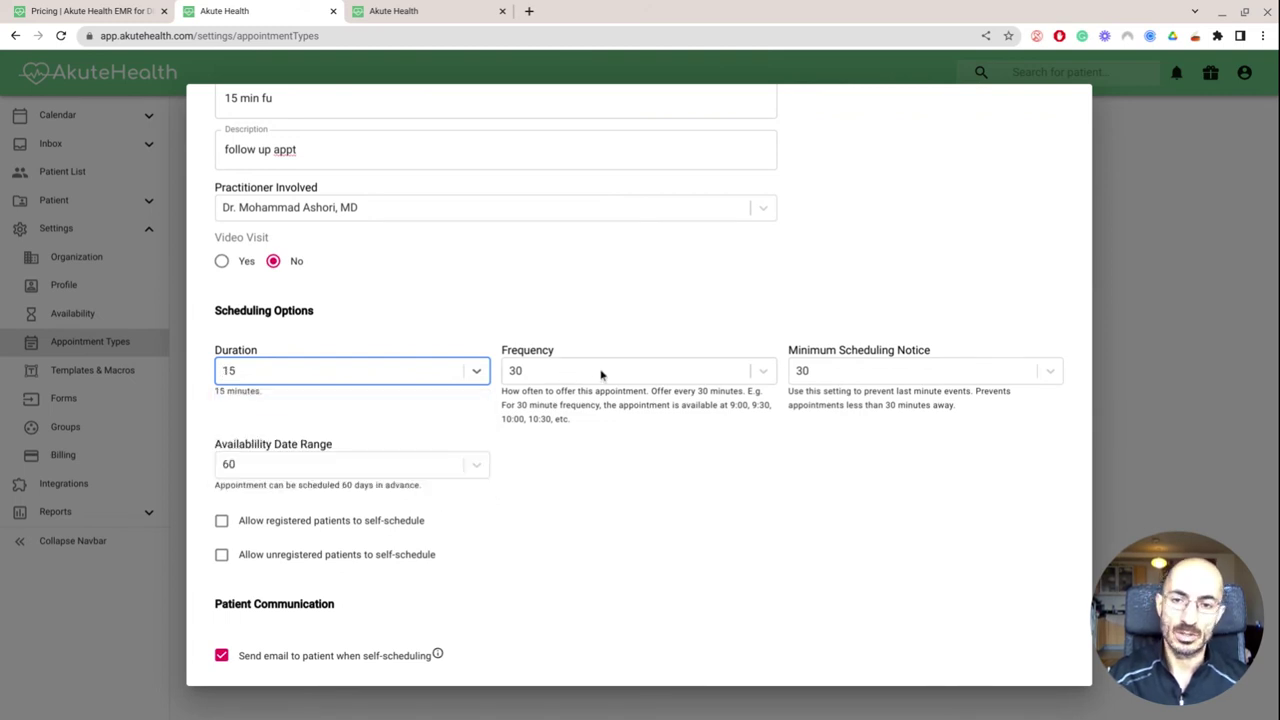
click(826, 373)
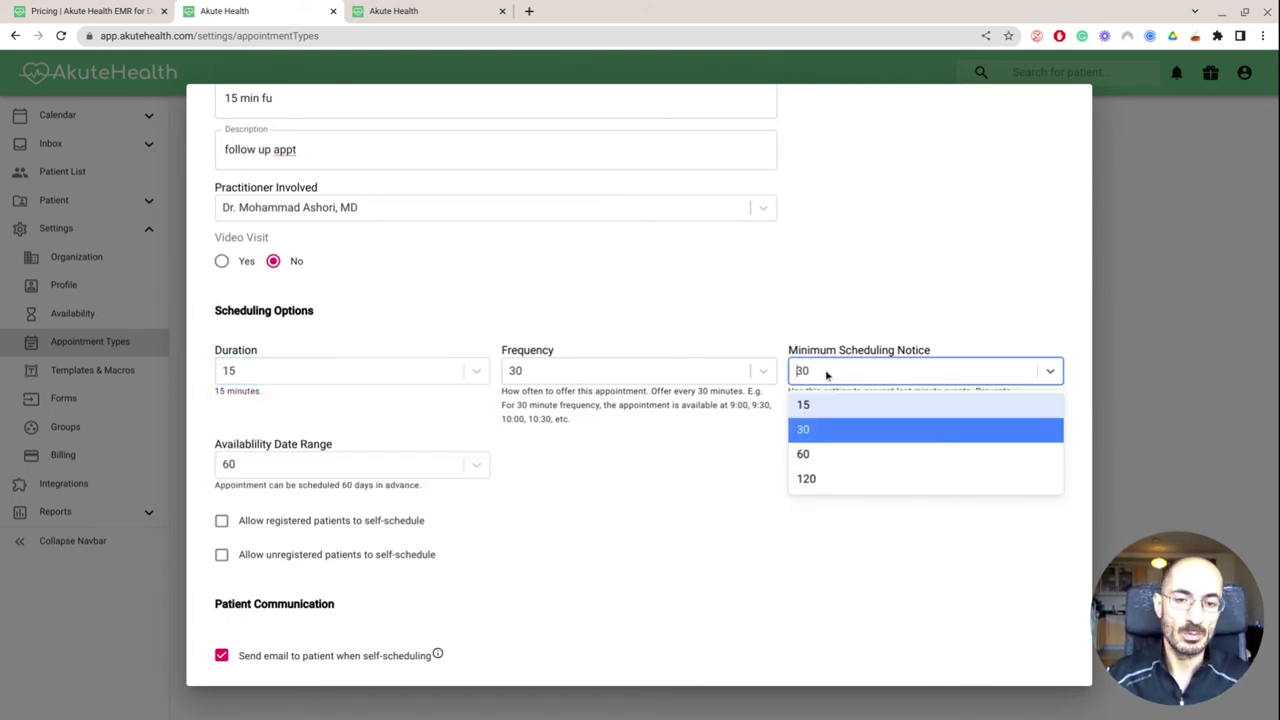
click(822, 481)
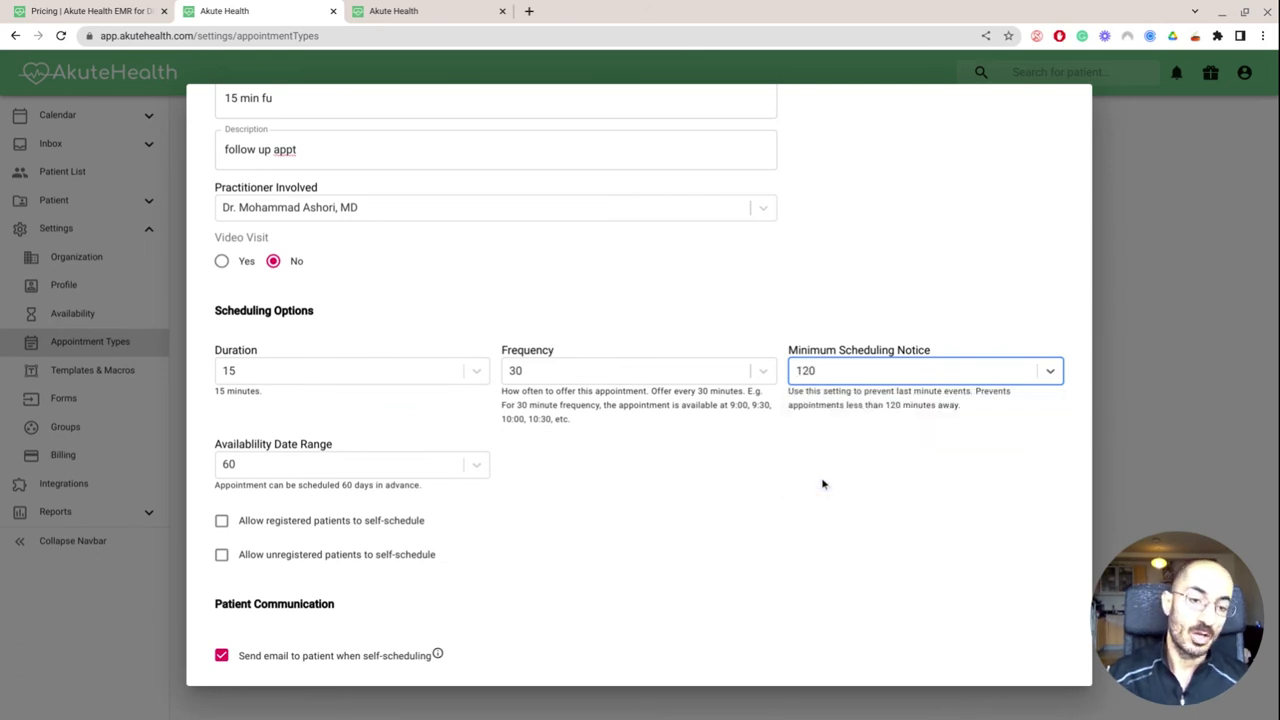
scroll(537, 480, down, 1)
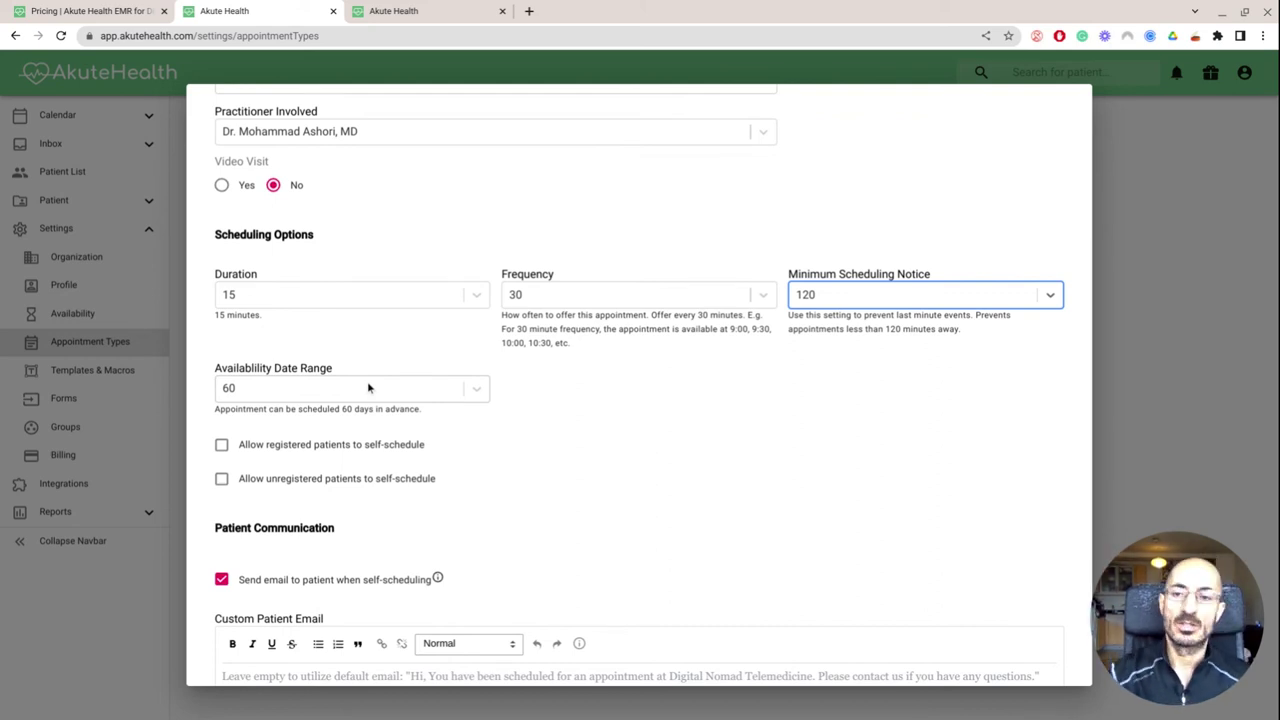
click(367, 388)
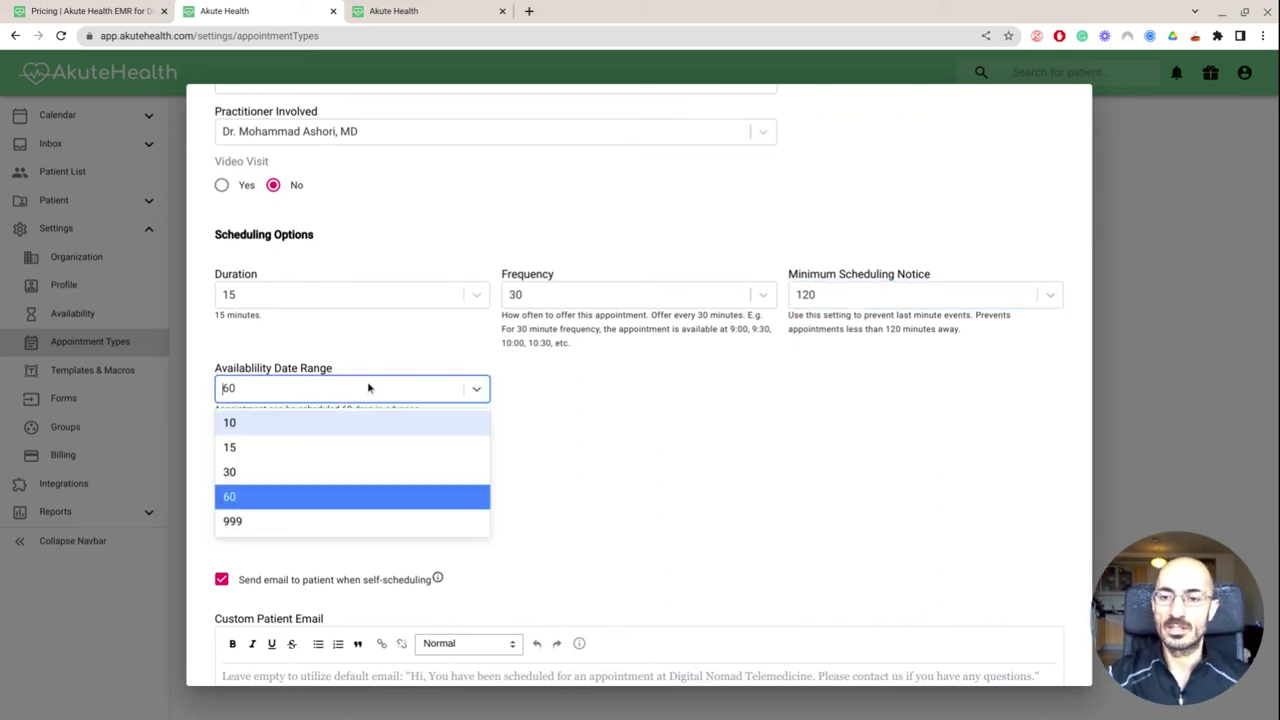
click(355, 469)
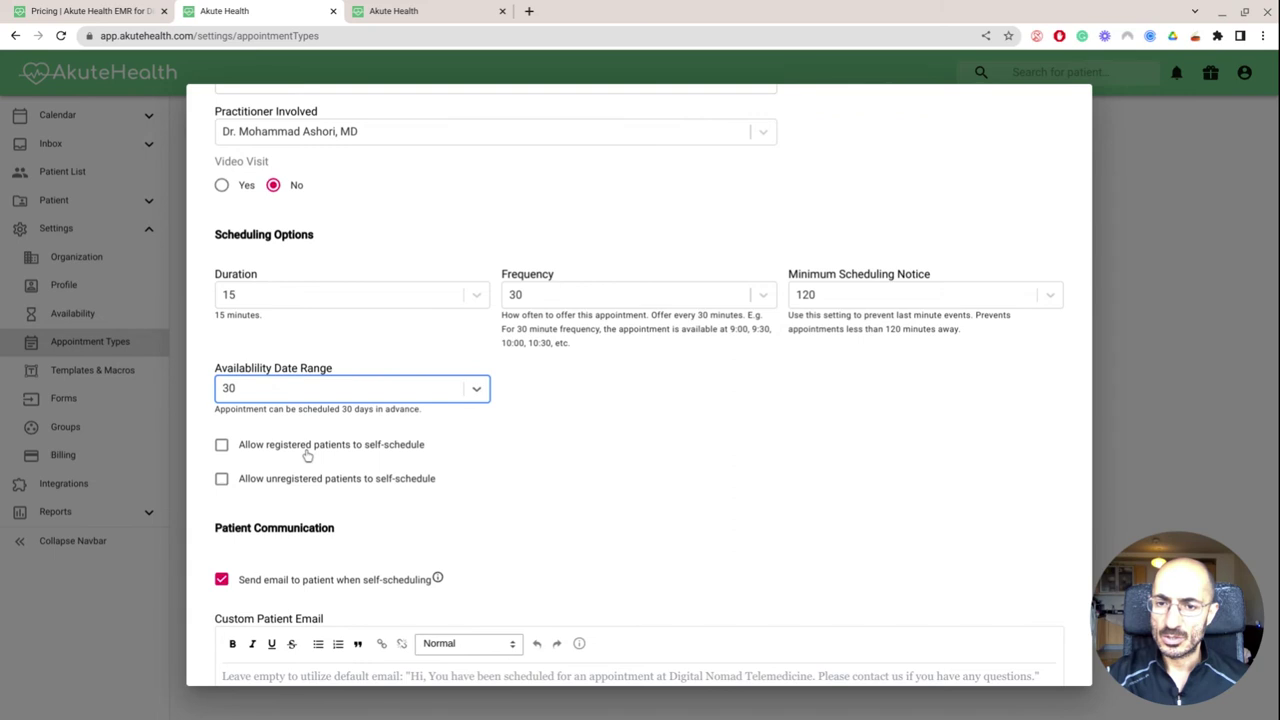
Allow registered patients to self-schedule, leaving unregistered patients unable to
click(307, 455)
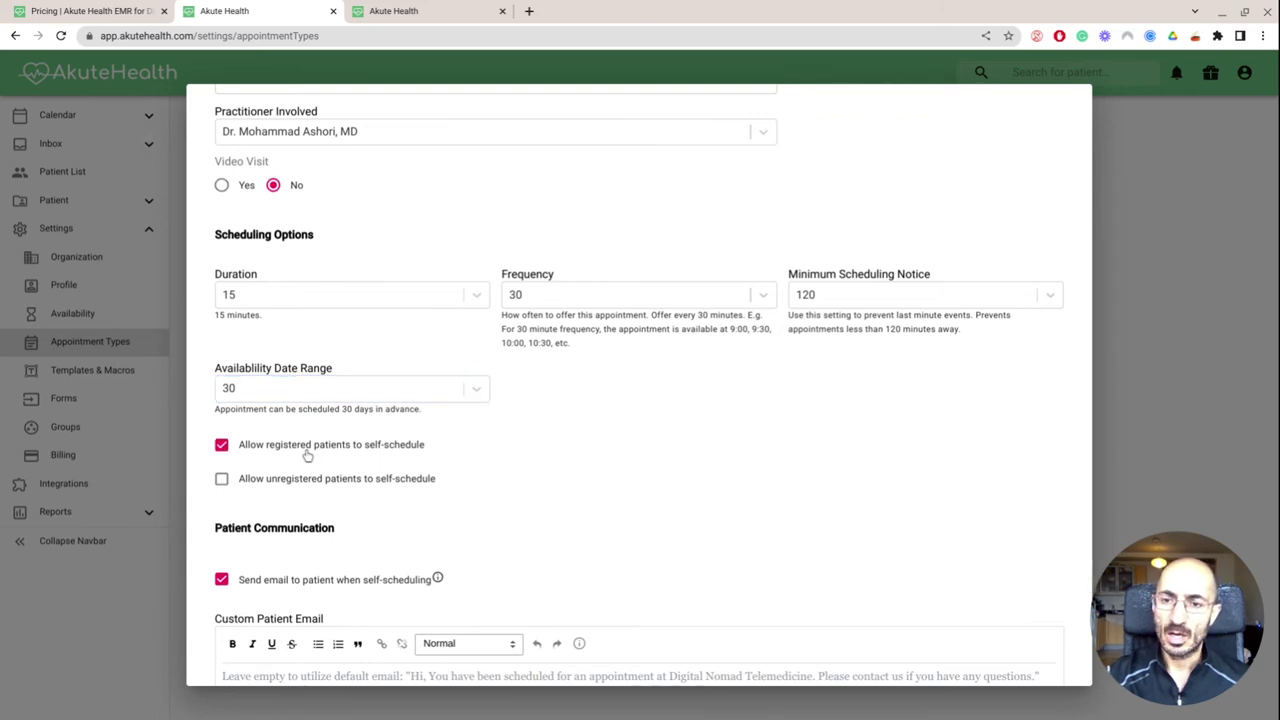
click(291, 481)
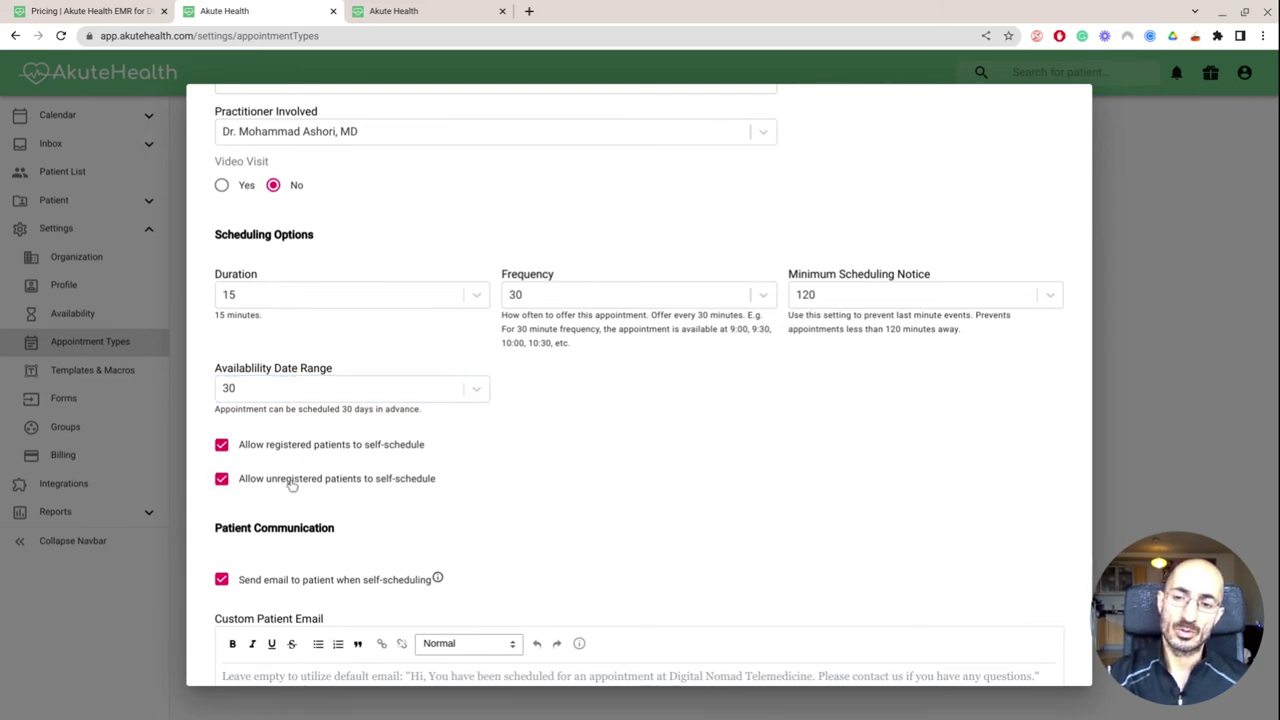
click(291, 481)
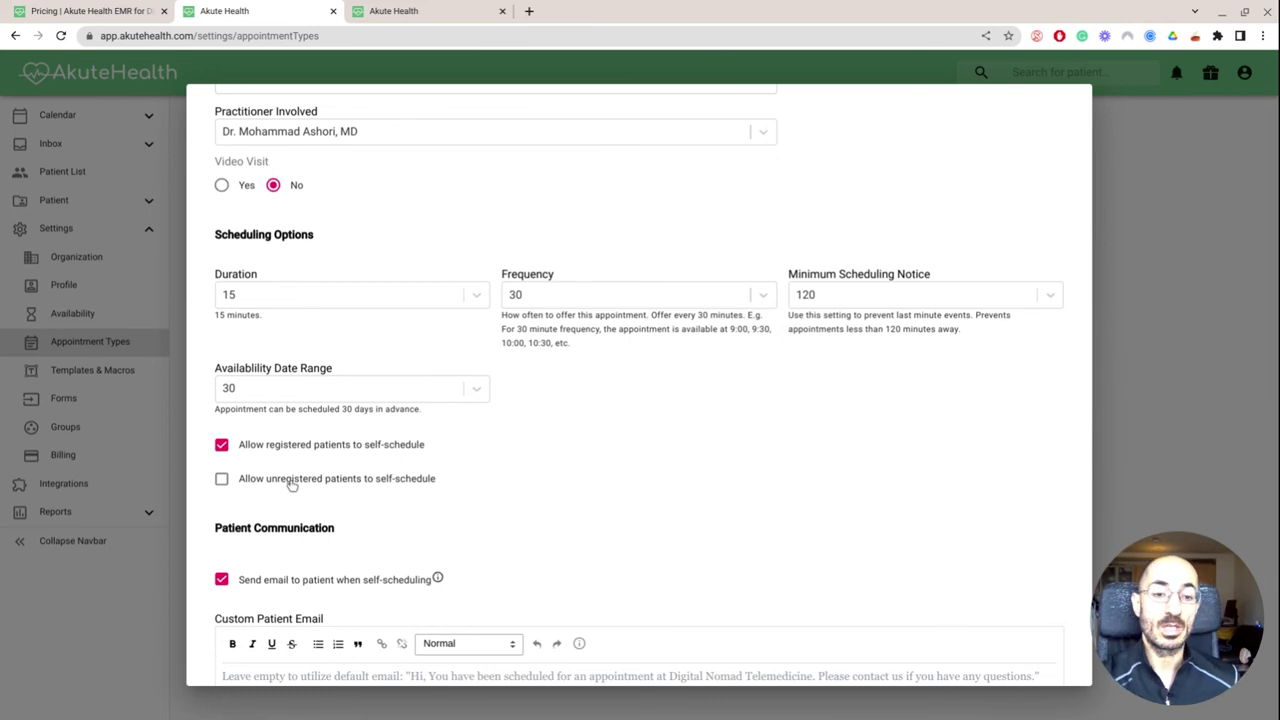
scroll(291, 481, up, 1)
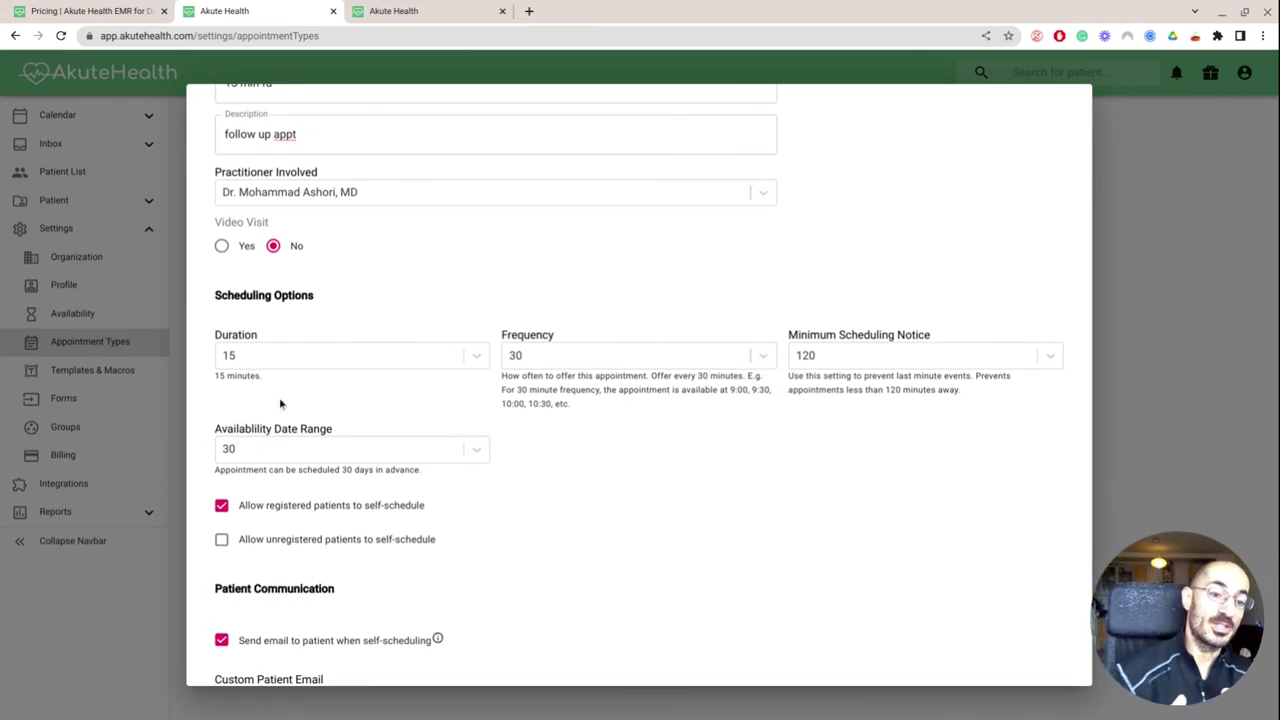
Add a required self-scheduling Question #1 reading 'what's the fu about'
scroll(279, 403, down, 5)
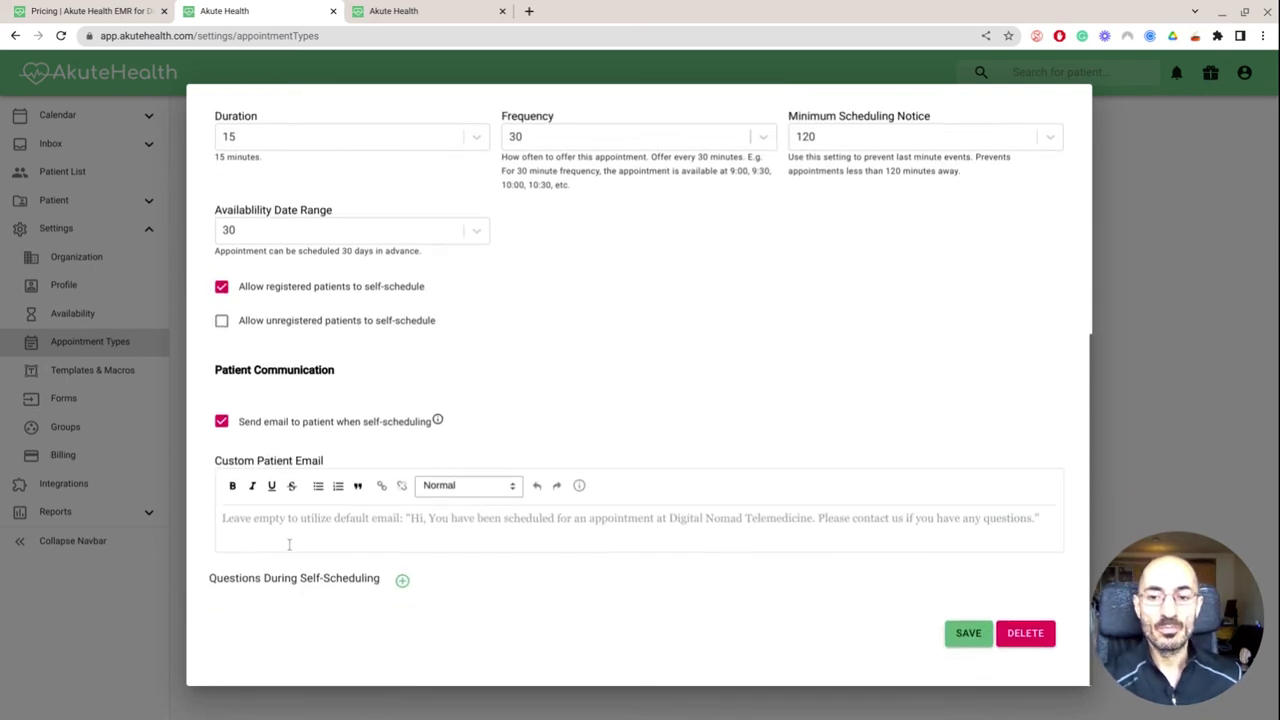
click(288, 522)
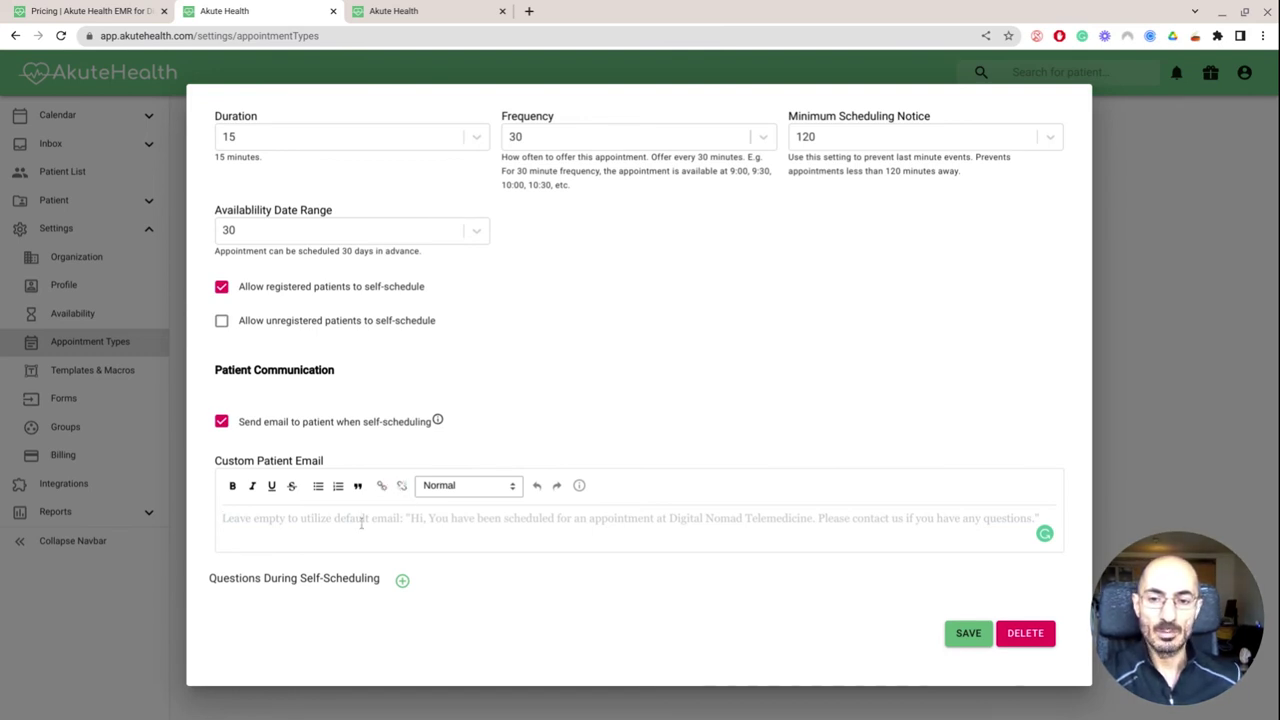
click(402, 580)
scroll(367, 586, down, 1)
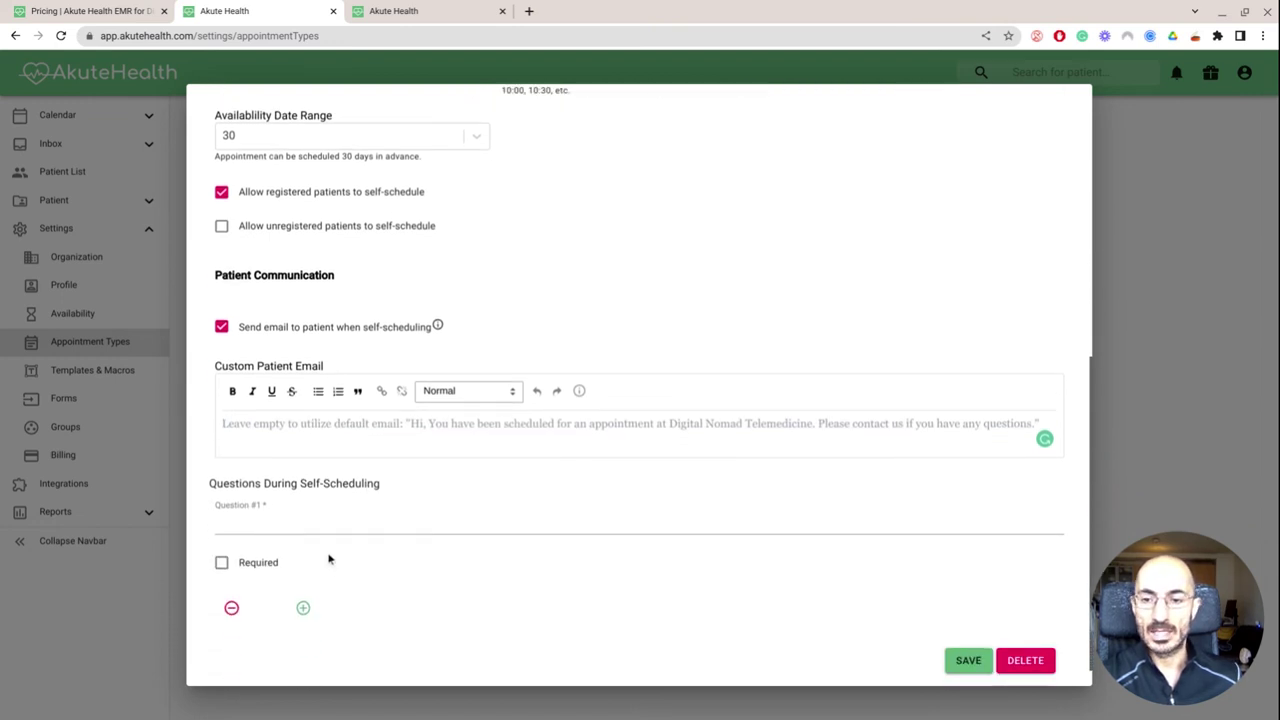
click(310, 524)
text(wha)
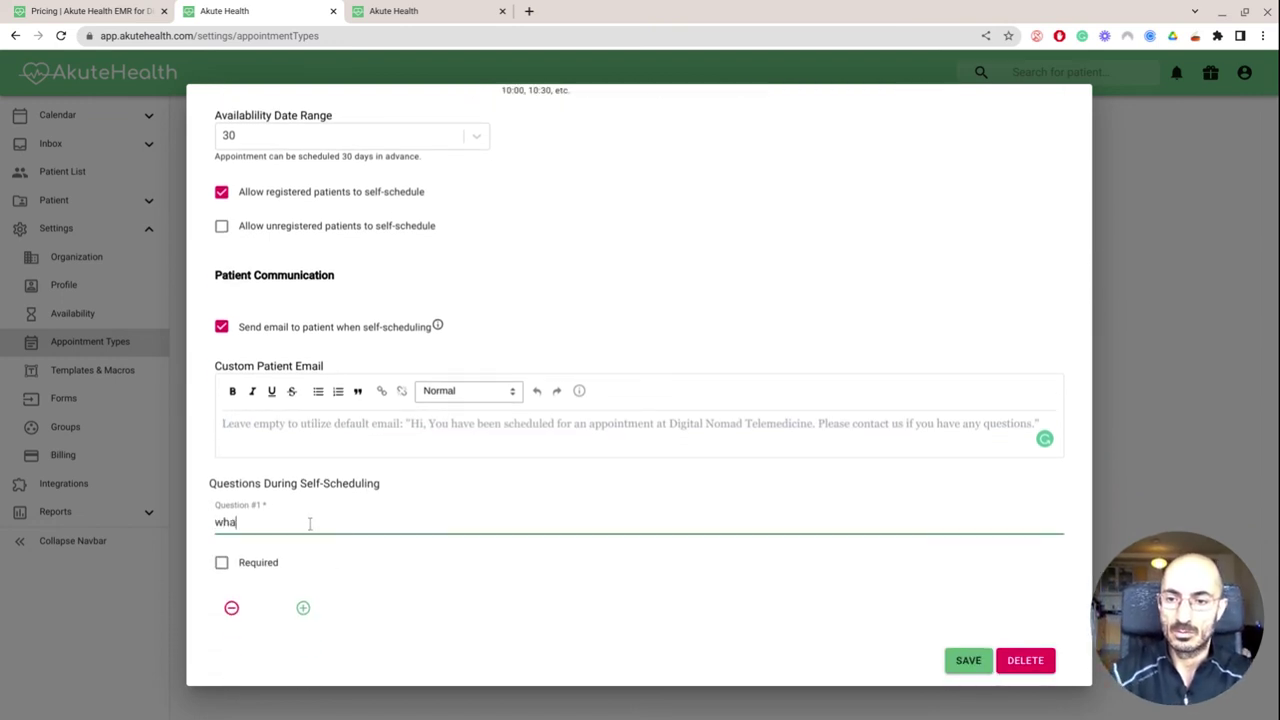
text(t's the f)
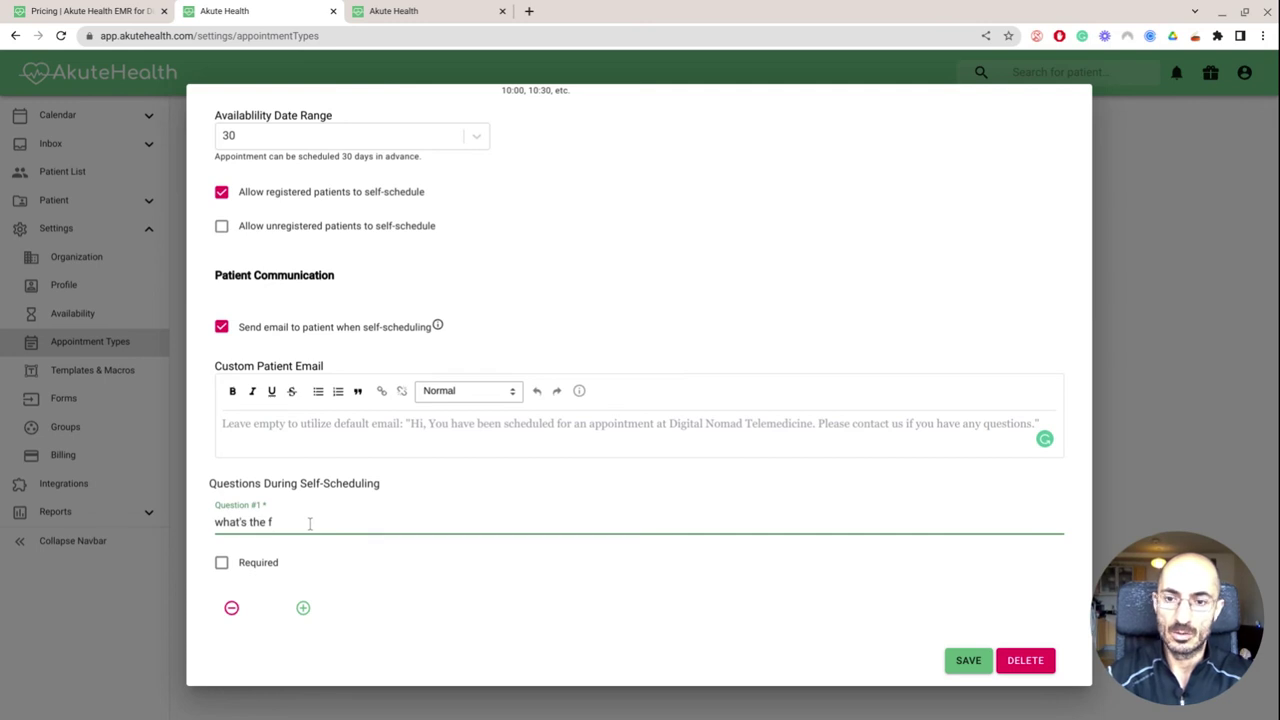
text(u about)
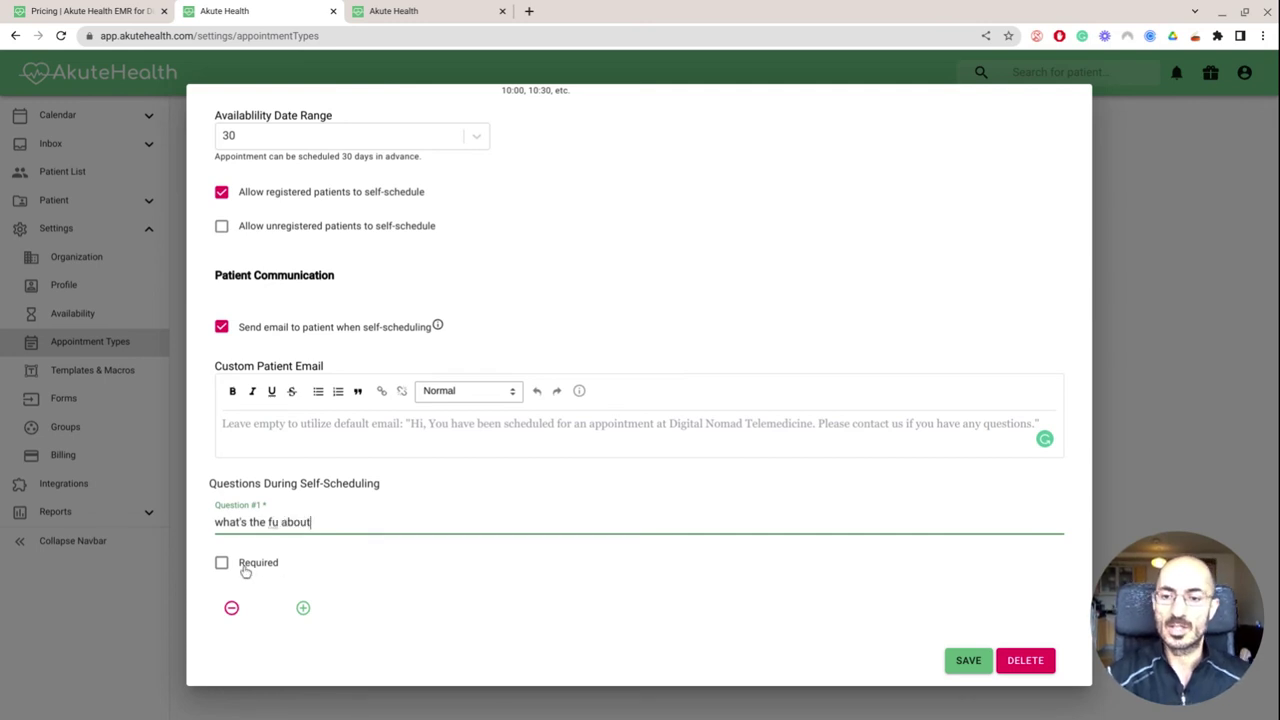
click(245, 570)
Bring up the delete confirmation for the appointment type
scroll(375, 470, up, 5)
scroll(375, 470, down, 5)
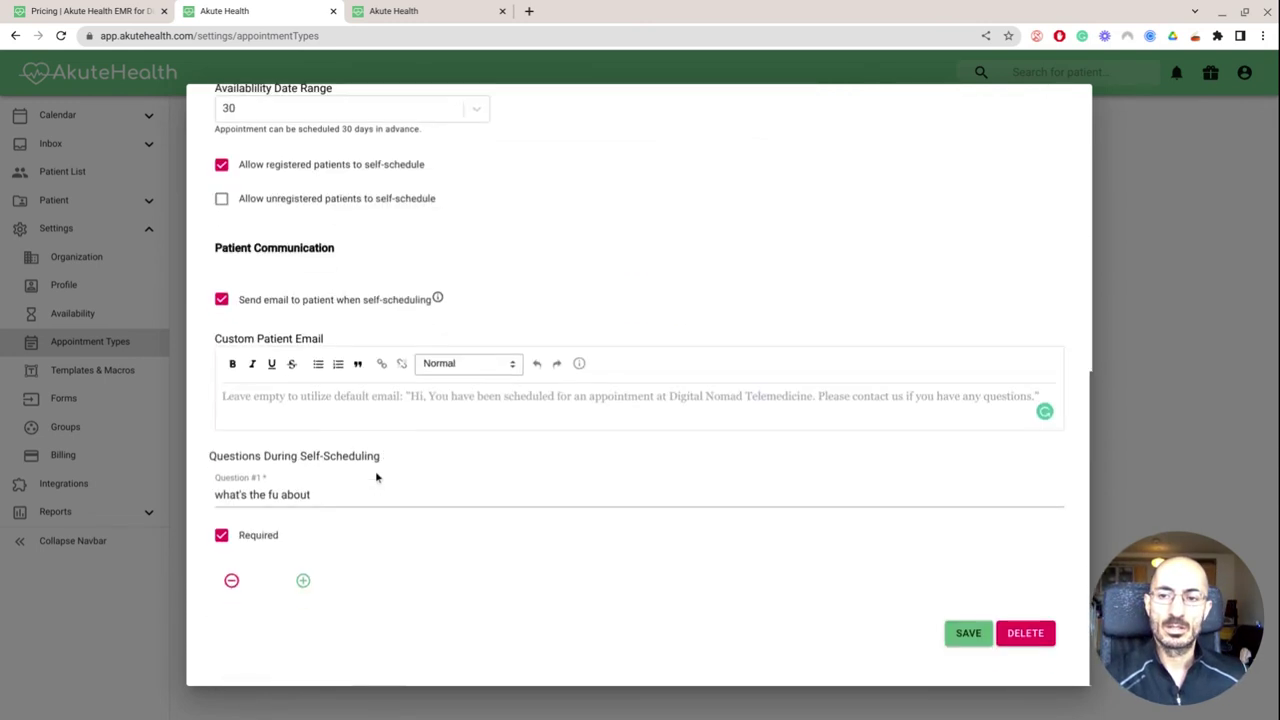
click(1013, 642)
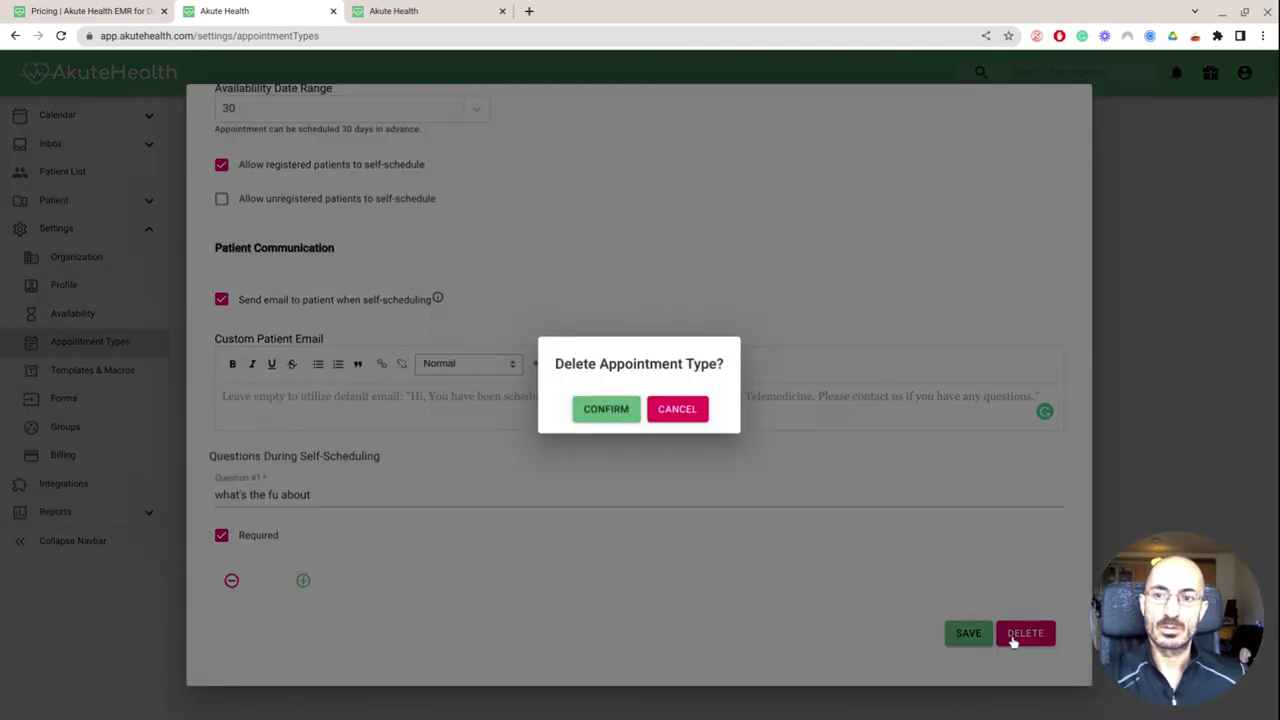
Back out of every delete prompt, save the '15 min fu' appointment type, and go to Templates & Macros
click(608, 409)
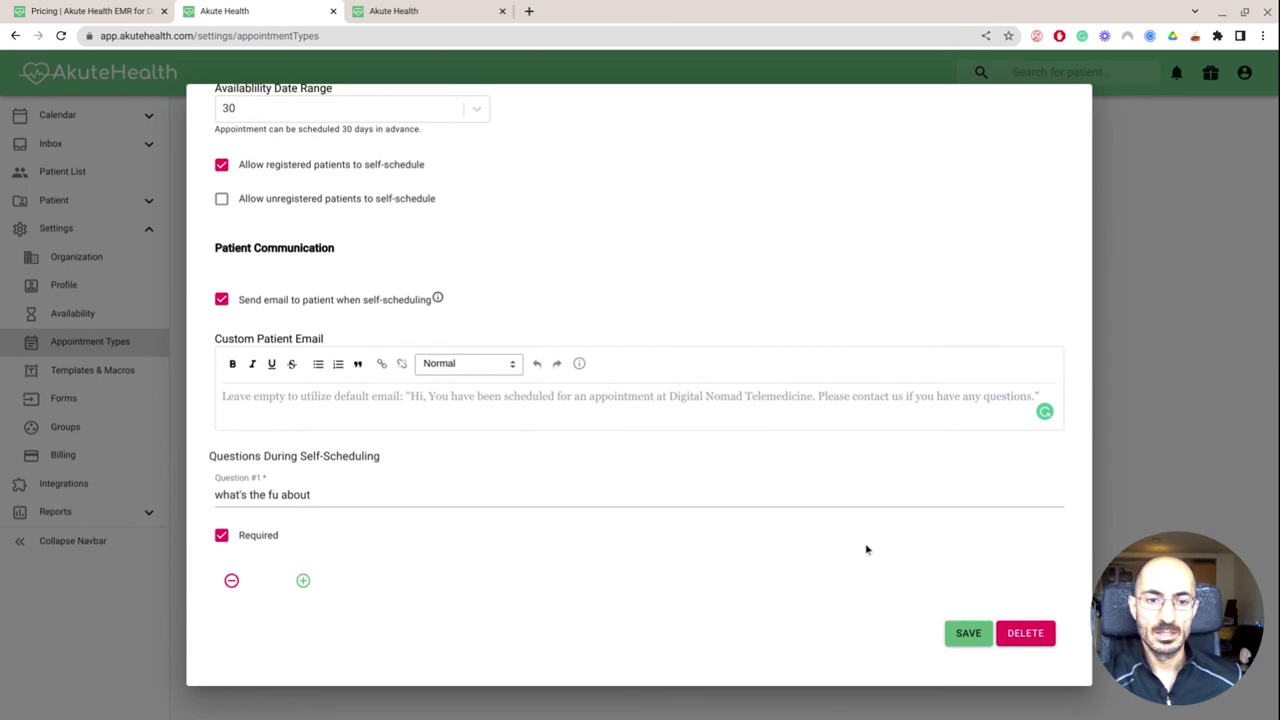
click(1010, 642)
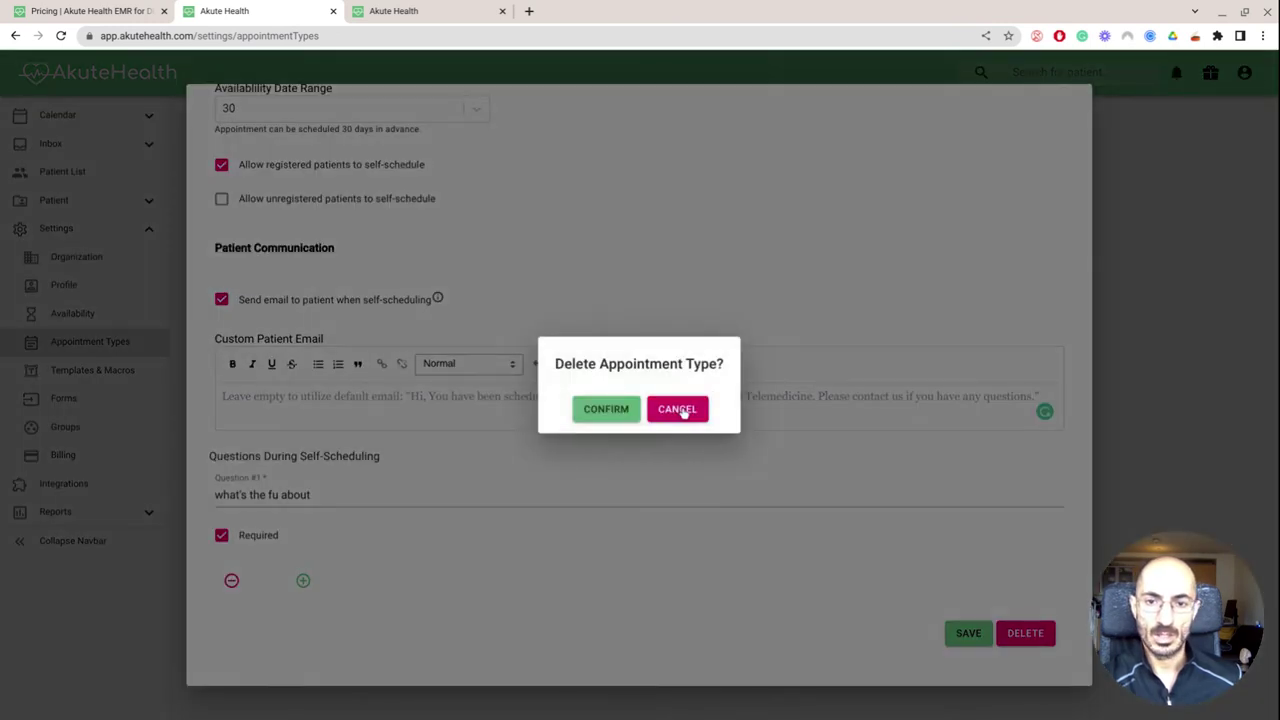
click(680, 412)
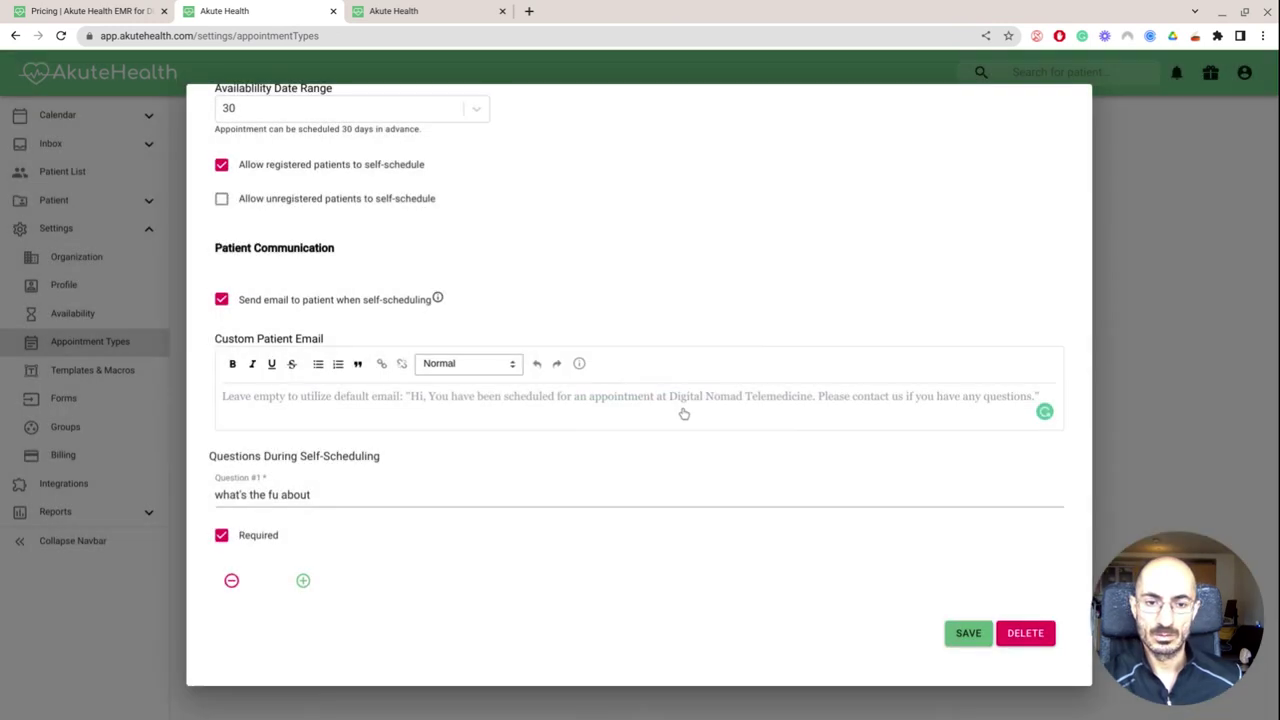
click(1004, 629)
click(608, 409)
click(966, 633)
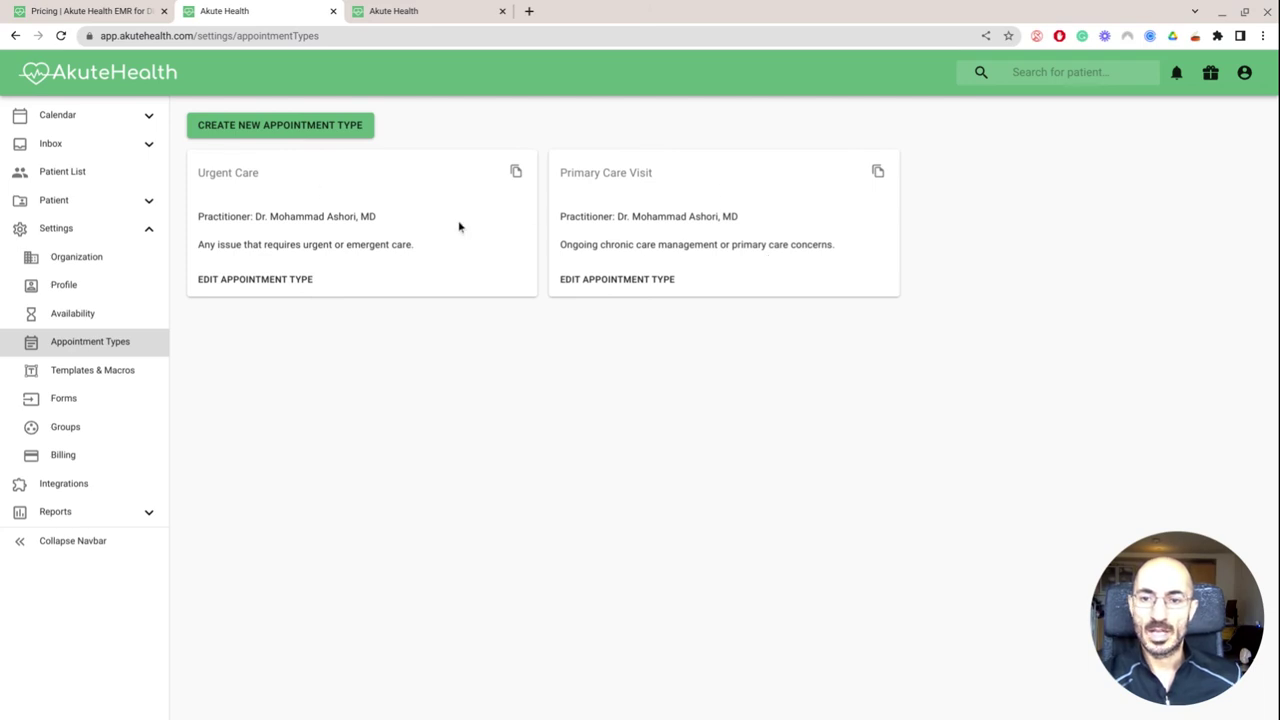
click(147, 369)
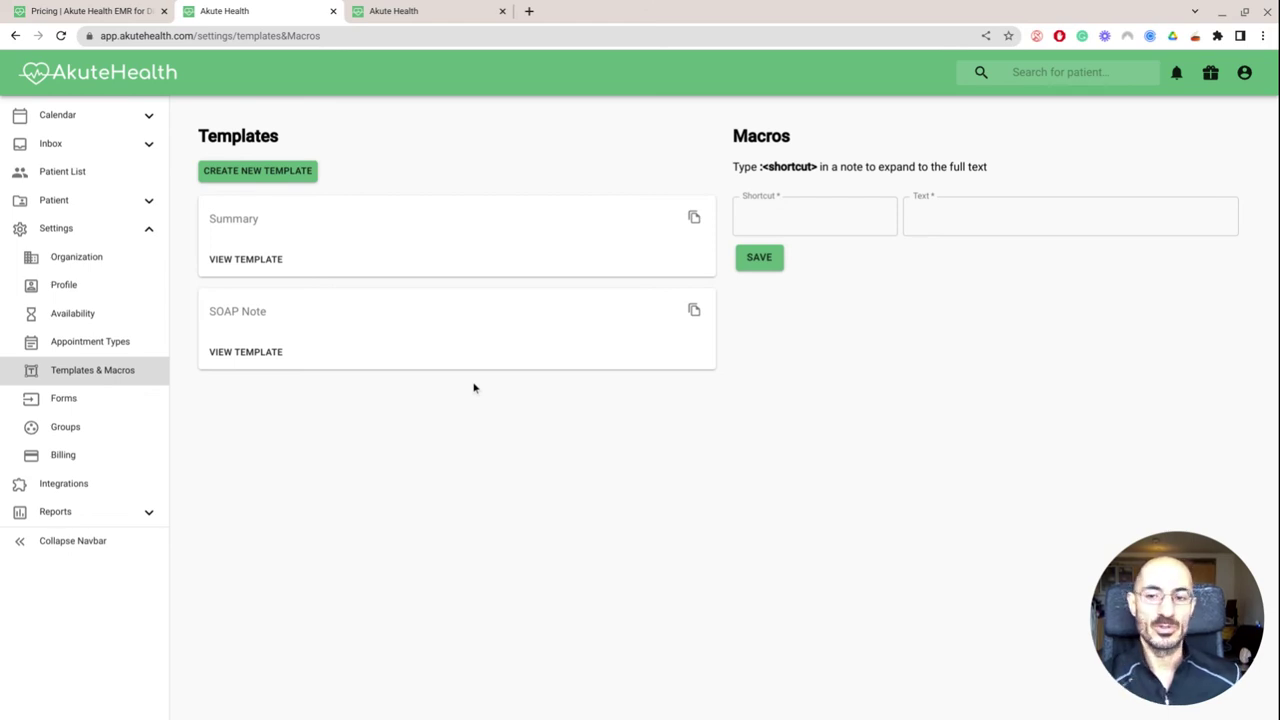
In Forms settings, expand the PHQ-2 and Health History templates and scroll through their questions
click(109, 399)
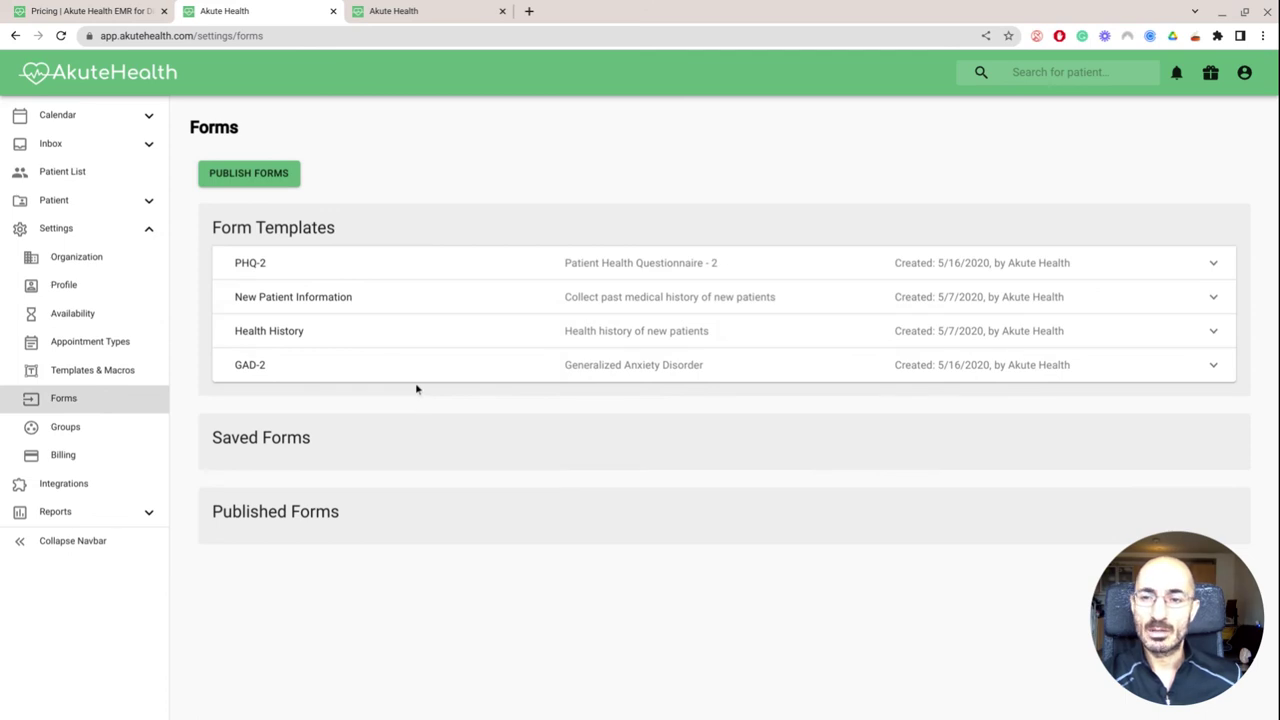
click(332, 276)
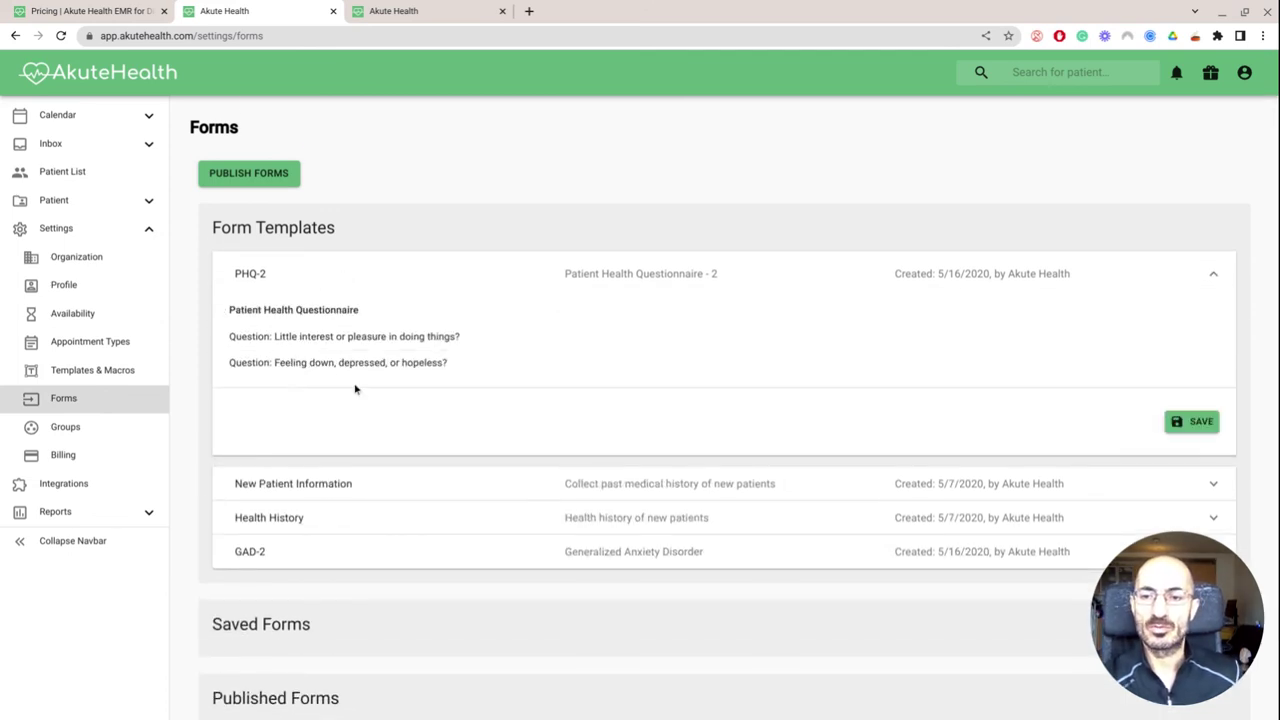
scroll(354, 389, down, 1)
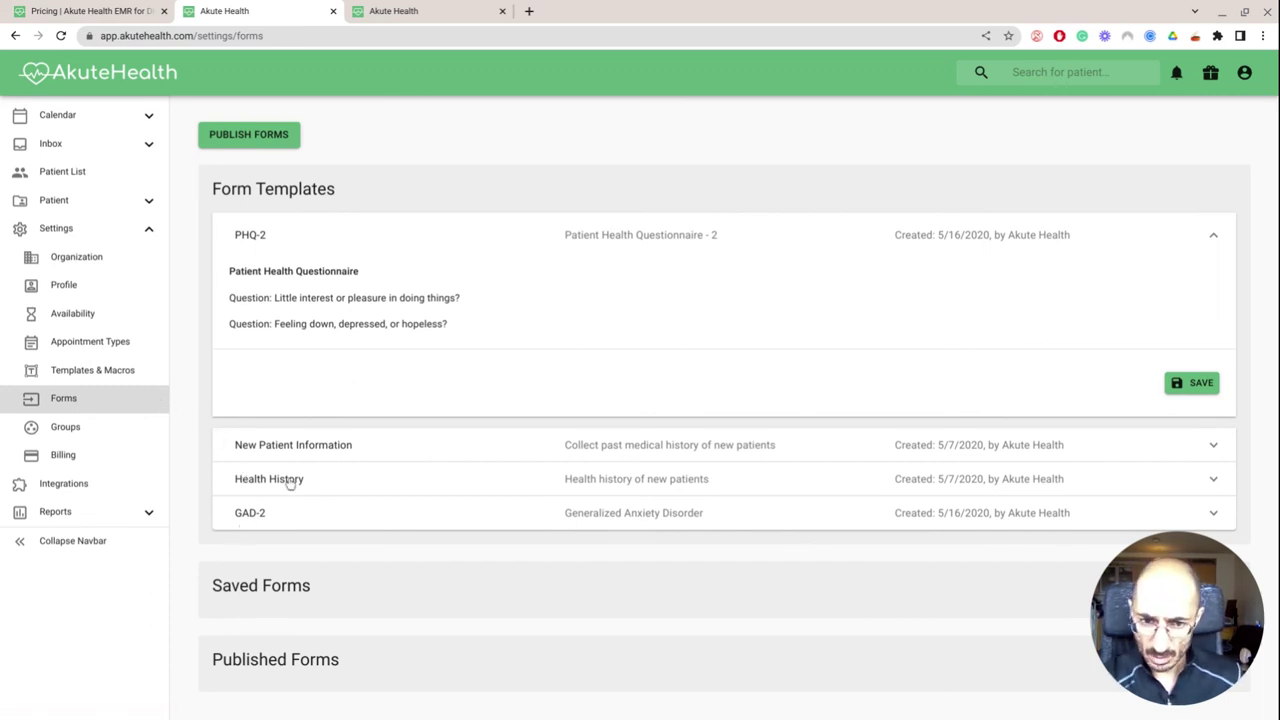
click(288, 479)
scroll(340, 437, down, 2)
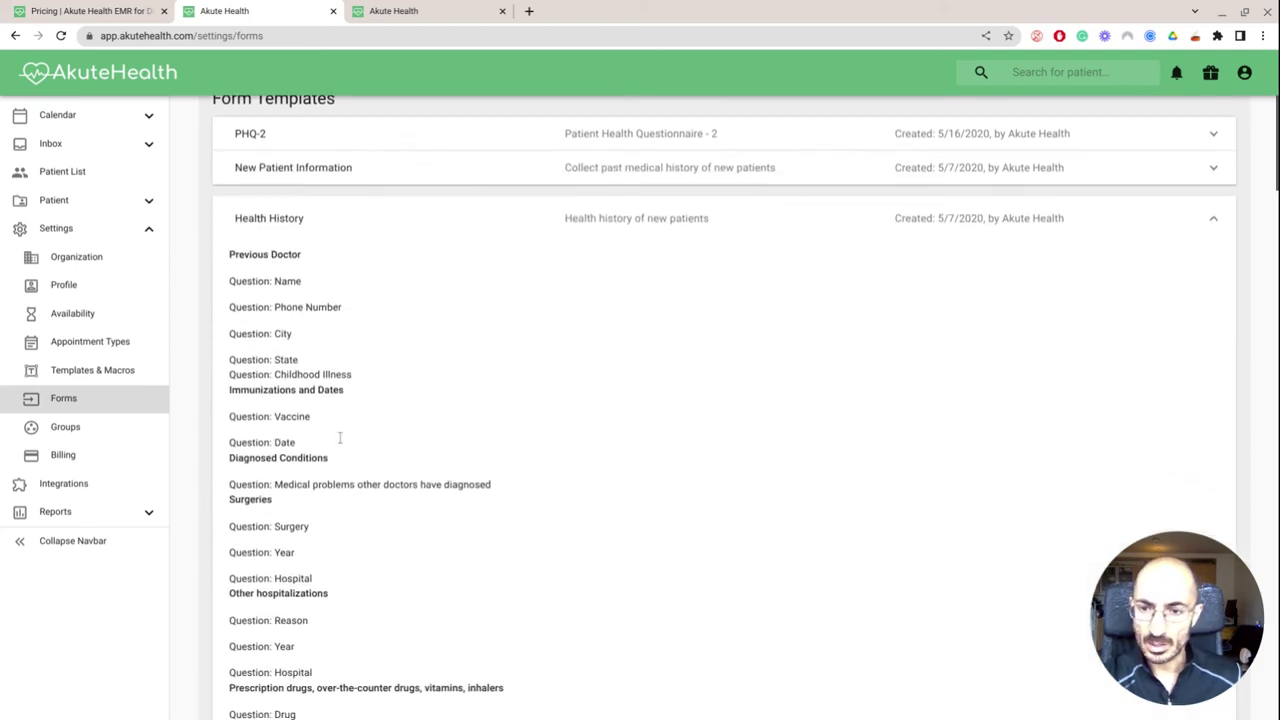
scroll(340, 437, down, 10)
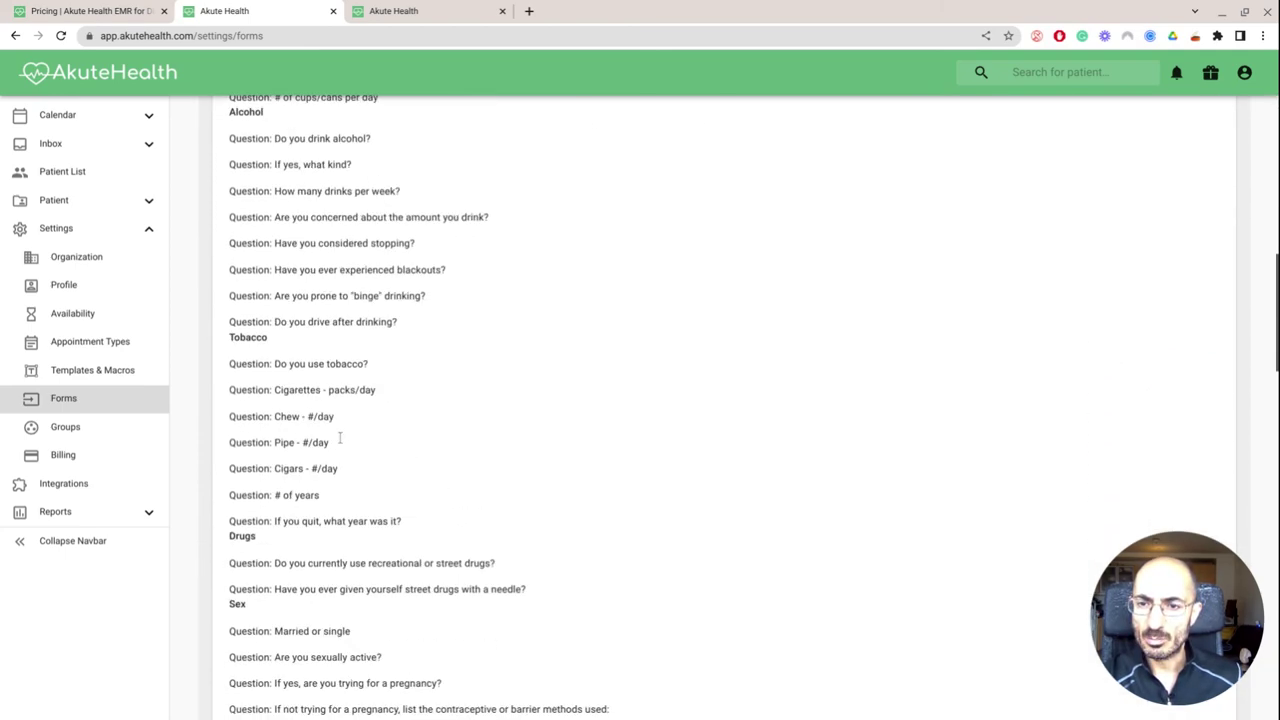
scroll(340, 437, down, 5)
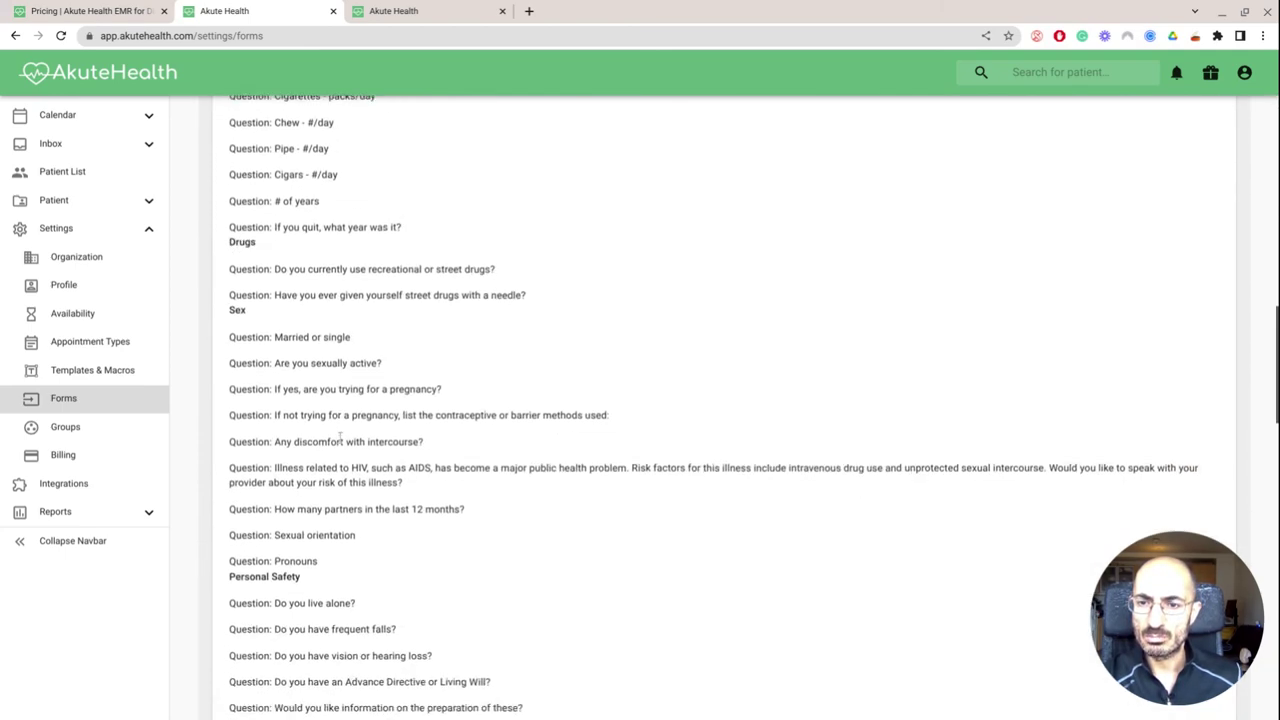
click(80, 456)
Pass through Groups and Reports to Integrations, then expand and collapse the Zoom row
click(81, 430)
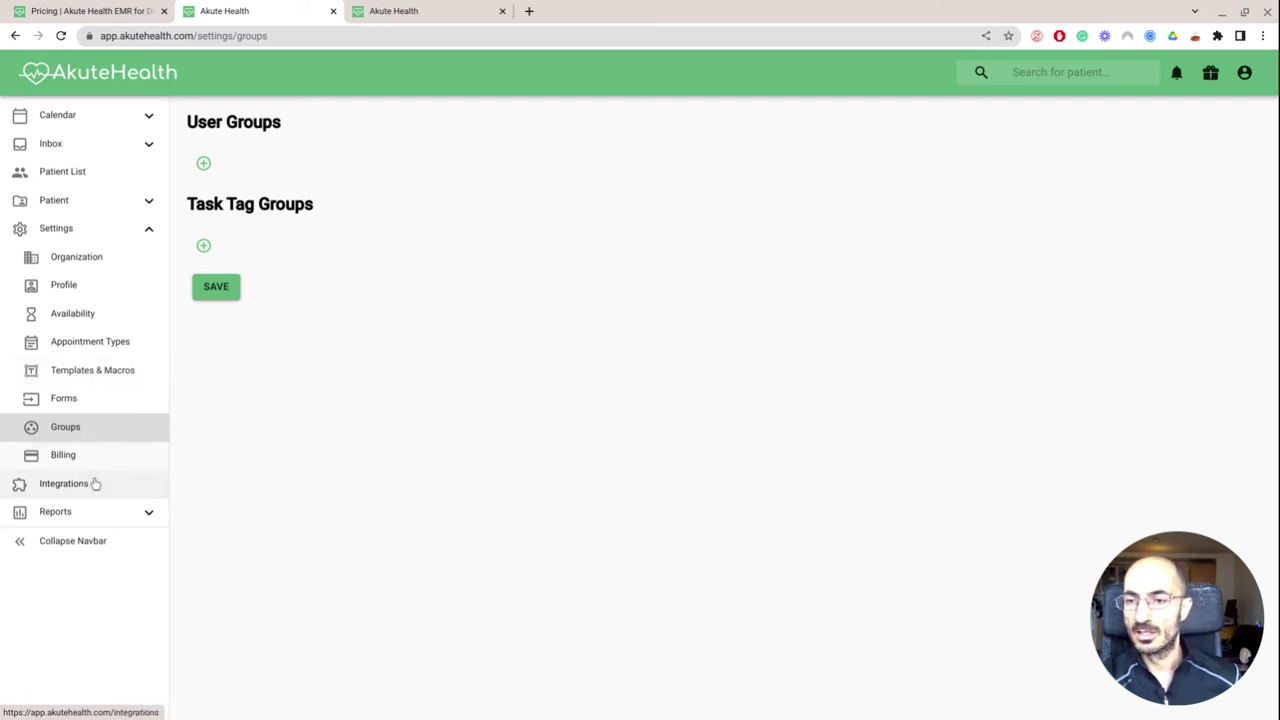
click(100, 508)
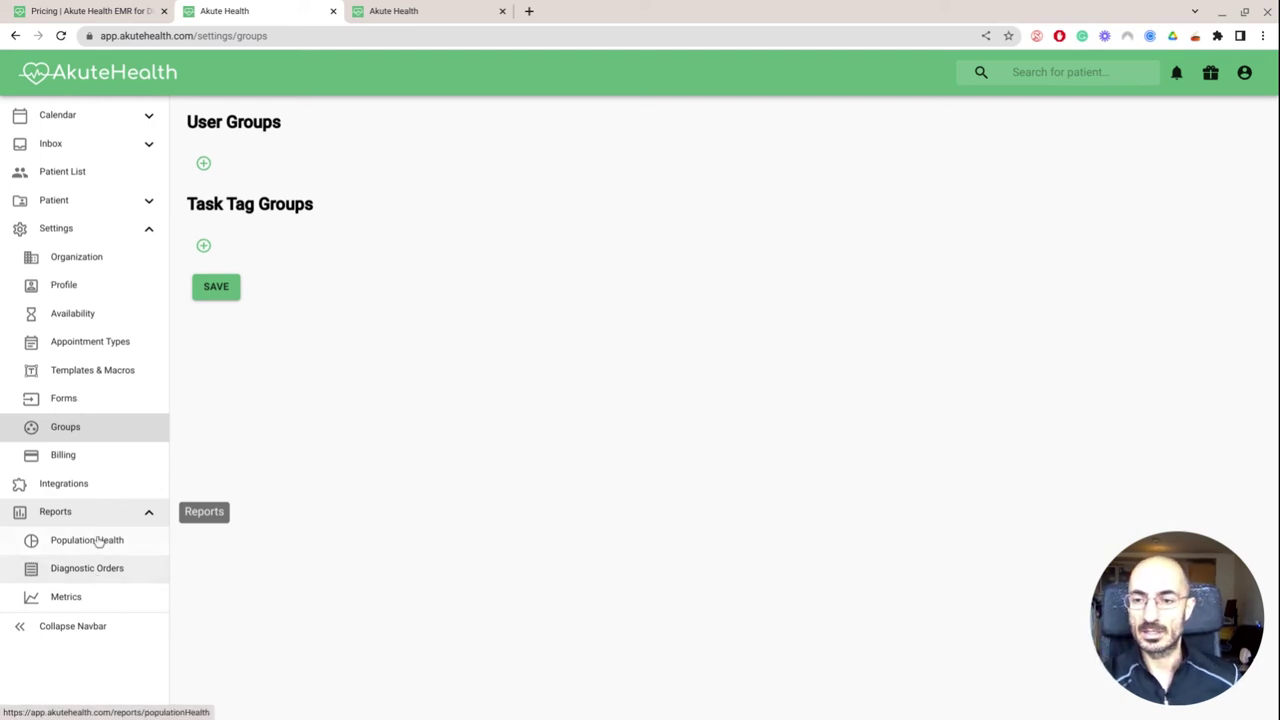
click(97, 489)
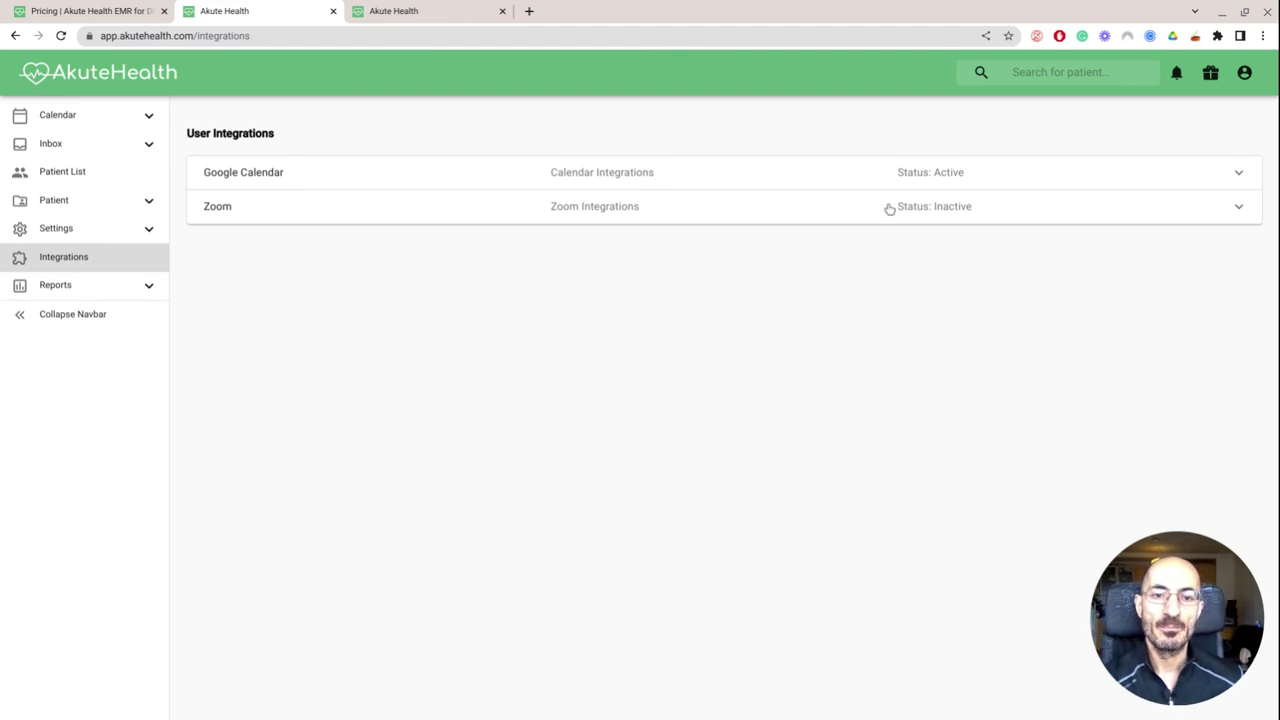
click(652, 217)
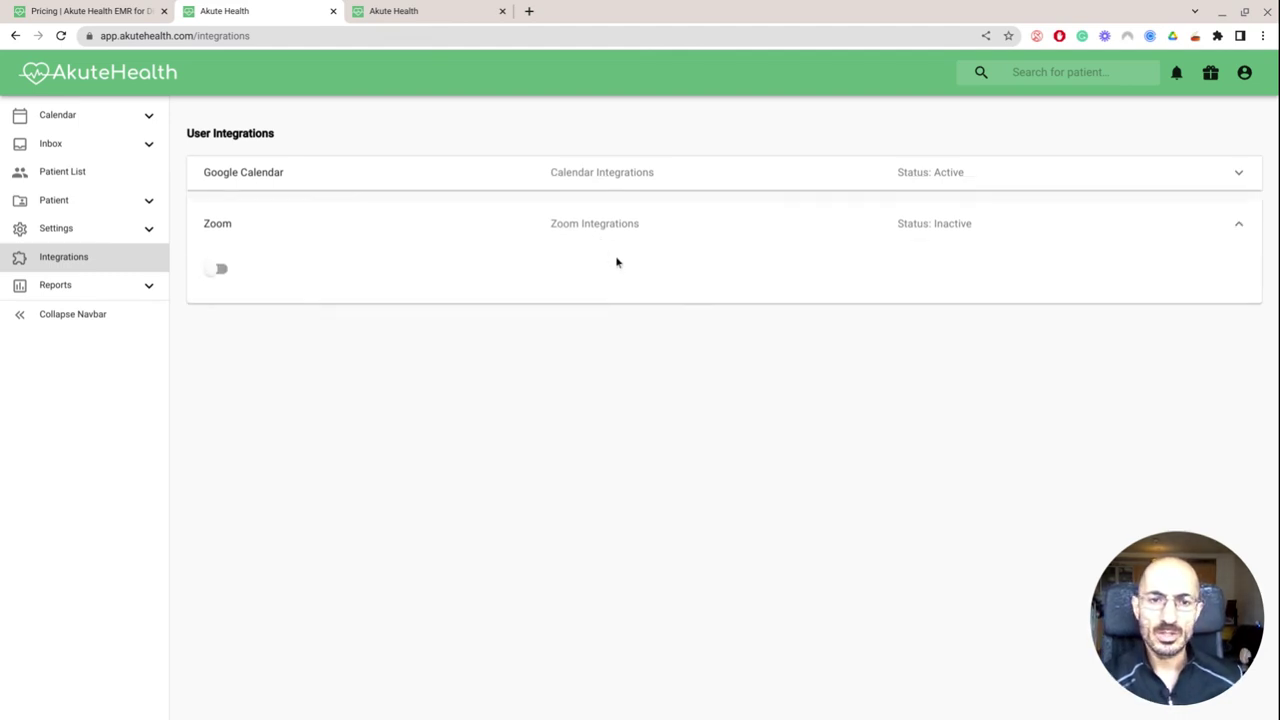
click(534, 231)
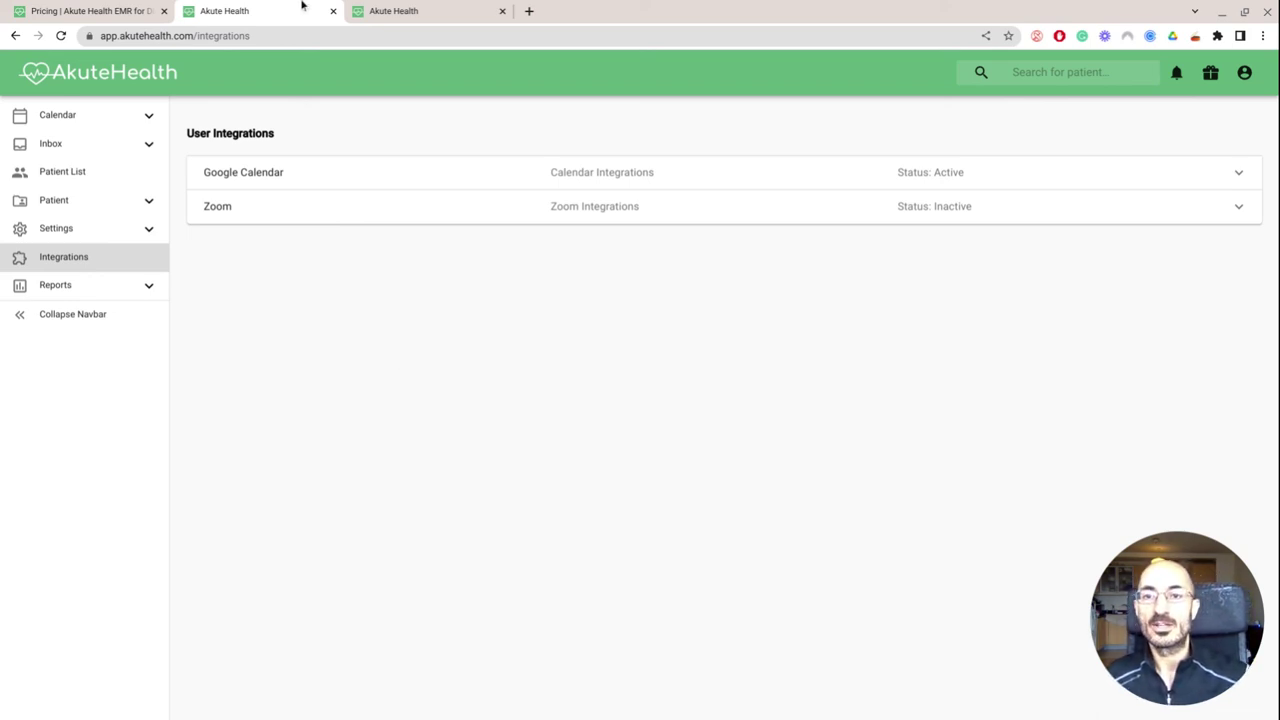
Check the open tabs, close the appointment confirmation tab, and open the Patient List
click(394, 10)
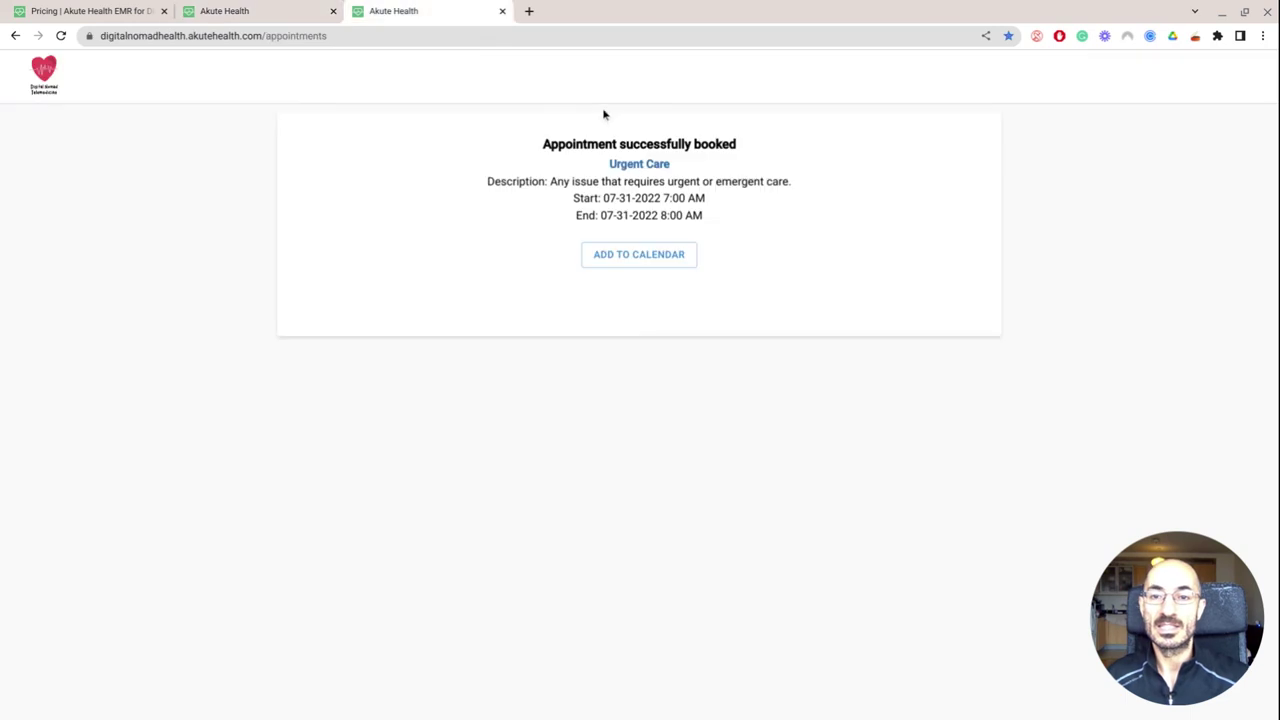
click(131, 9)
click(237, 8)
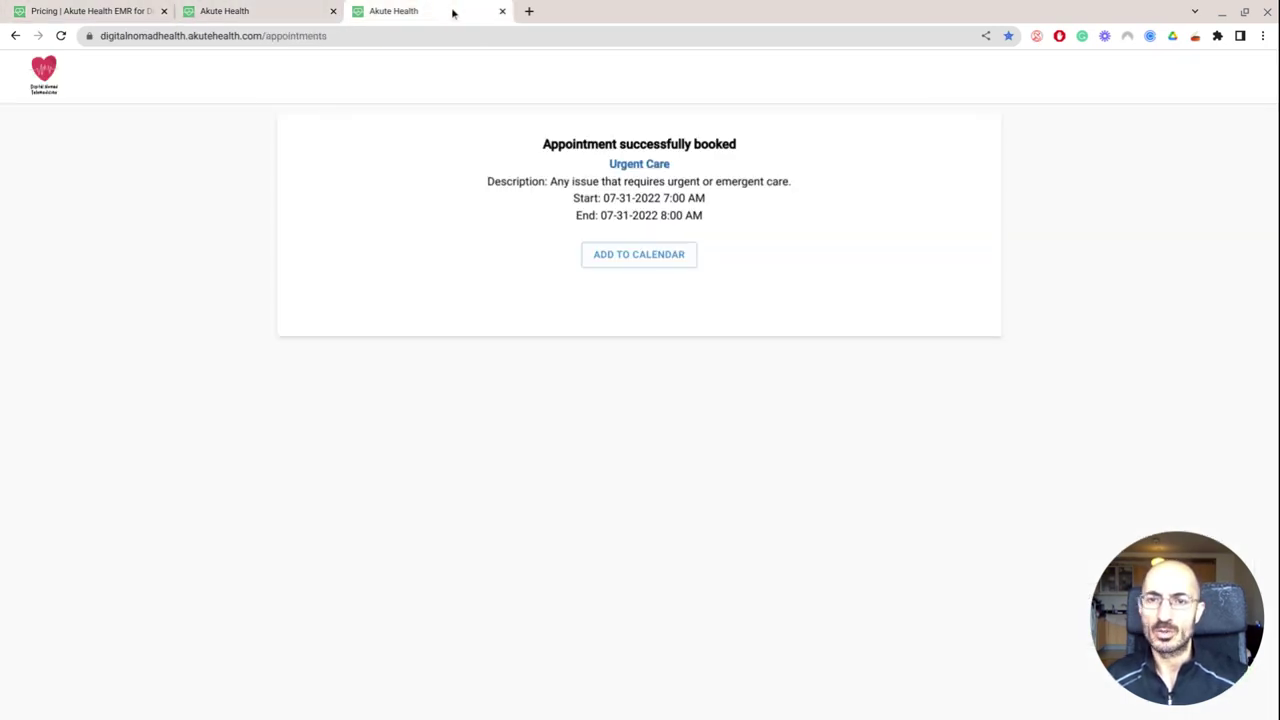
click(502, 11)
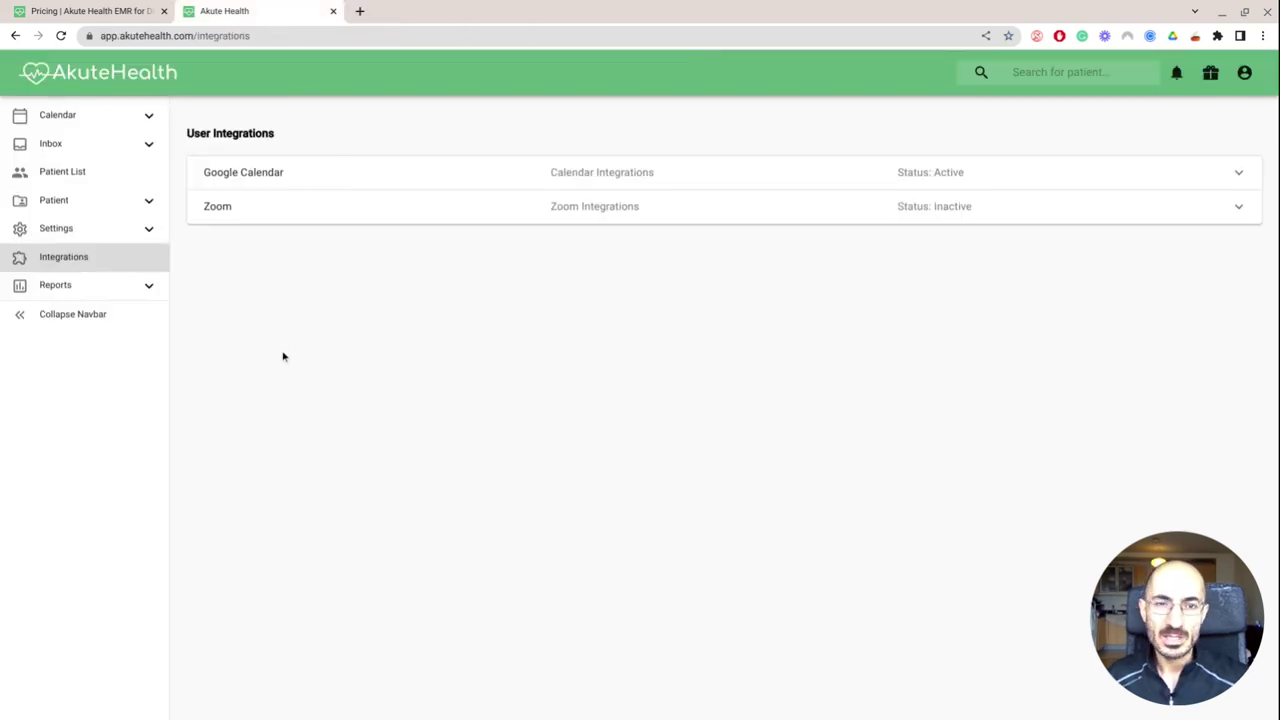
click(91, 172)
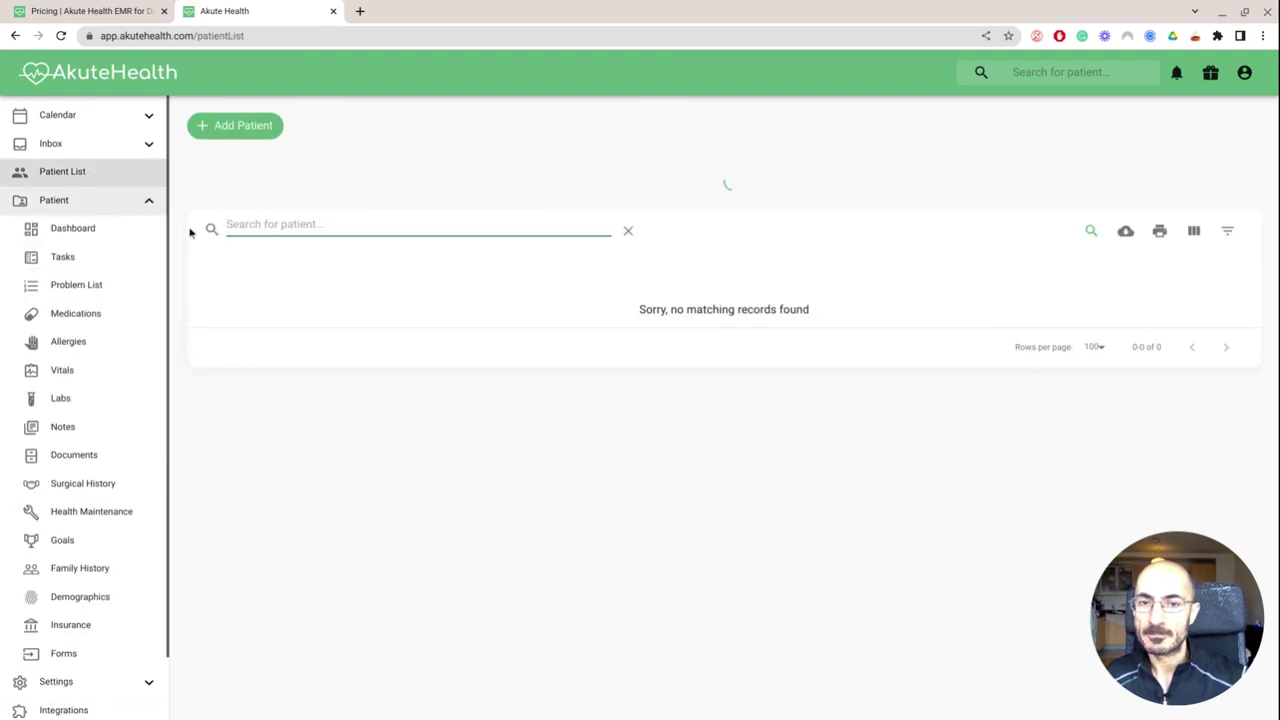
Open the test patient's dashboard, check its more-options menu, and scroll the appointments and vitals summary
click(283, 283)
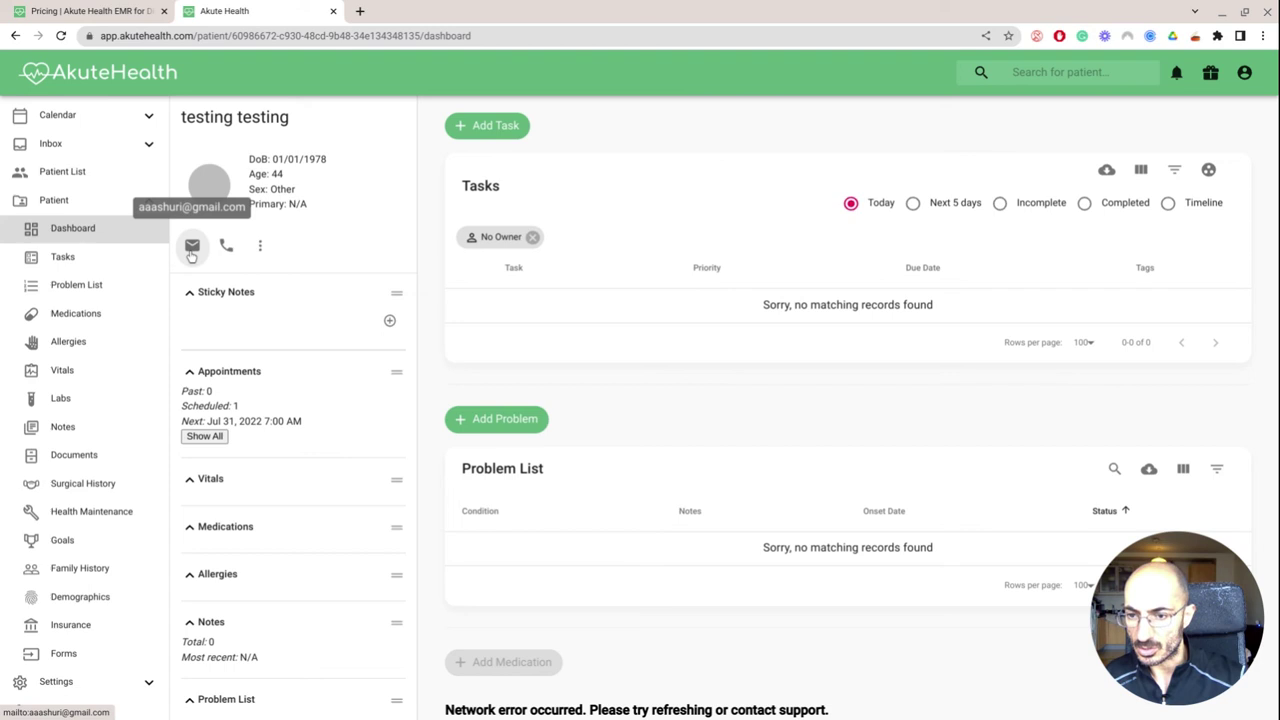
click(260, 246)
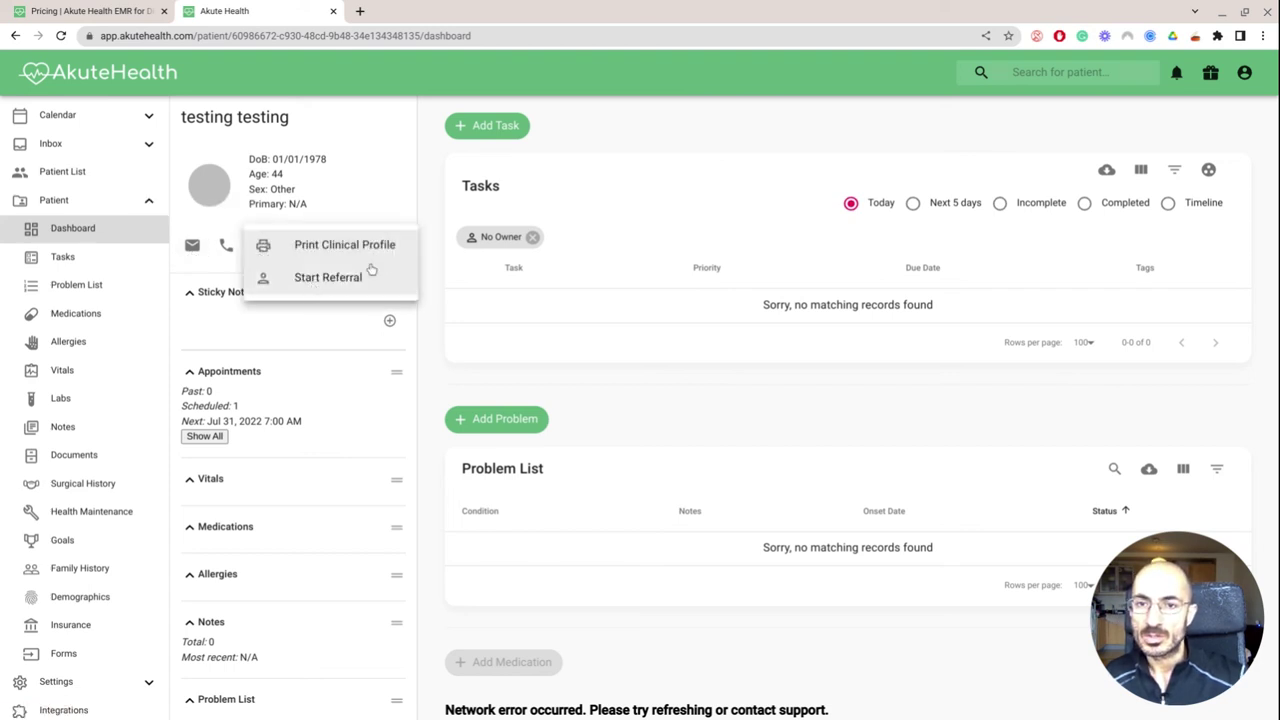
click(644, 144)
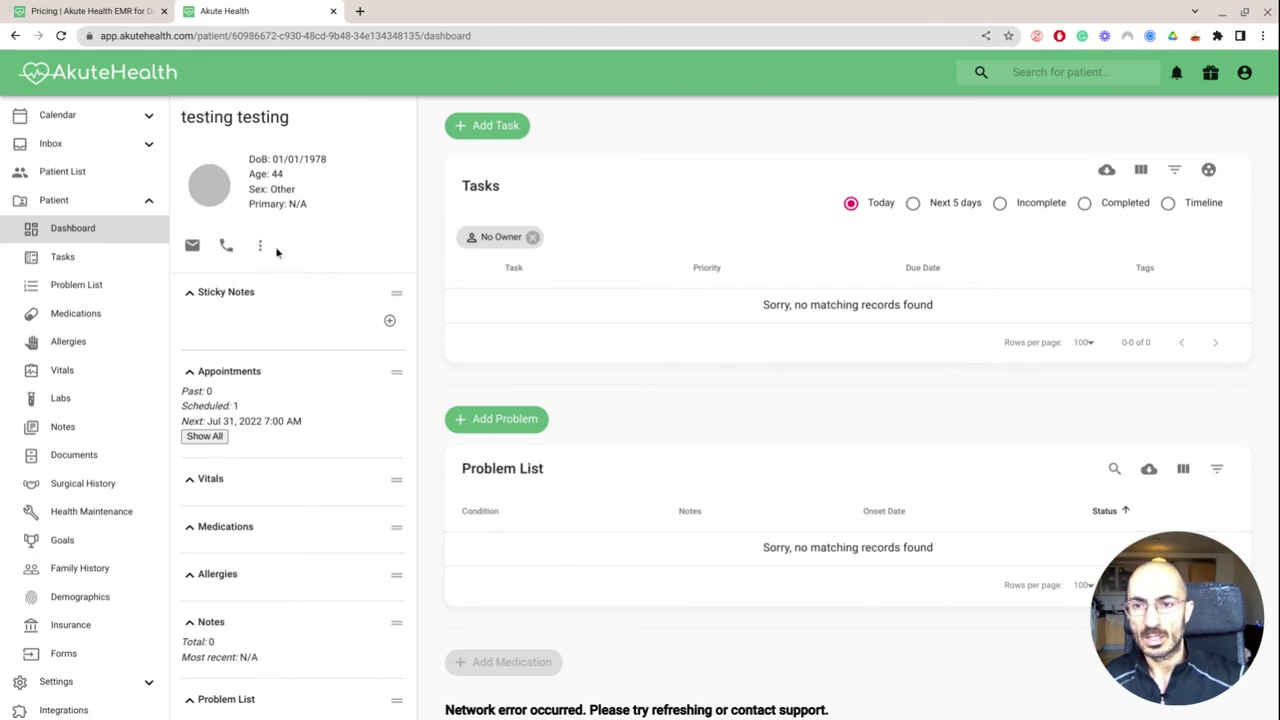
scroll(292, 299, down, 1)
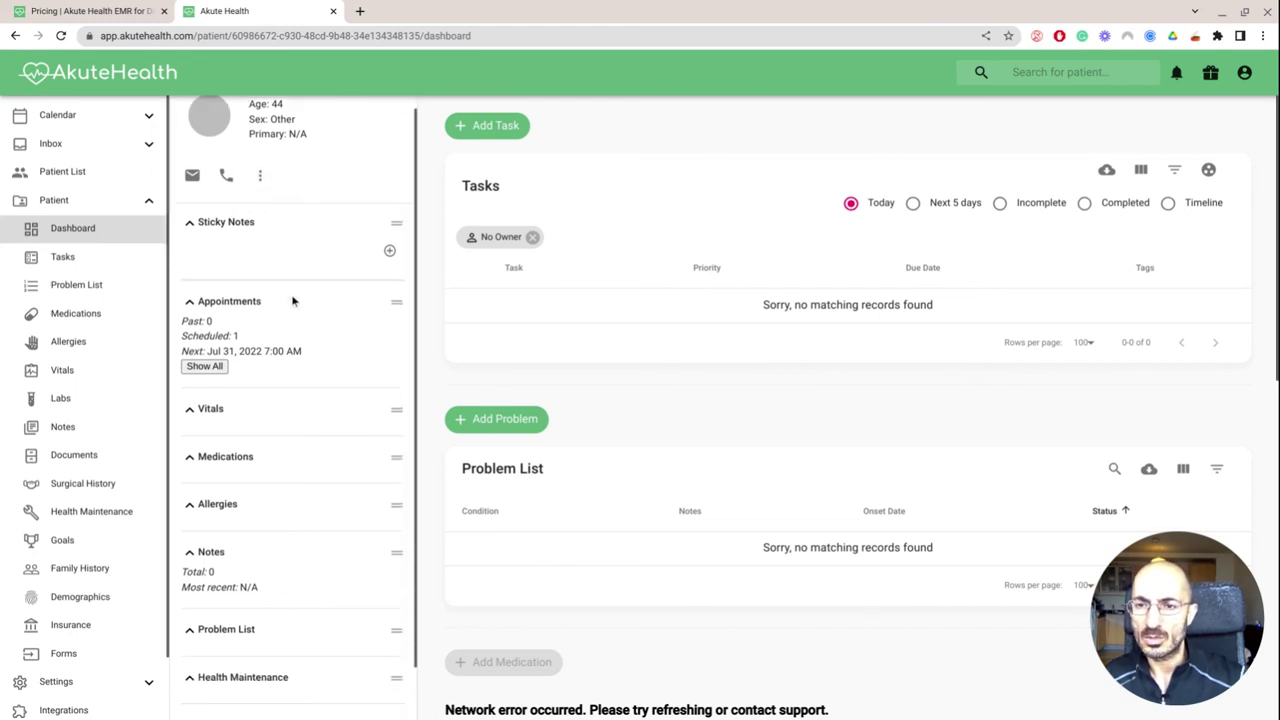
scroll(292, 300, down, 1)
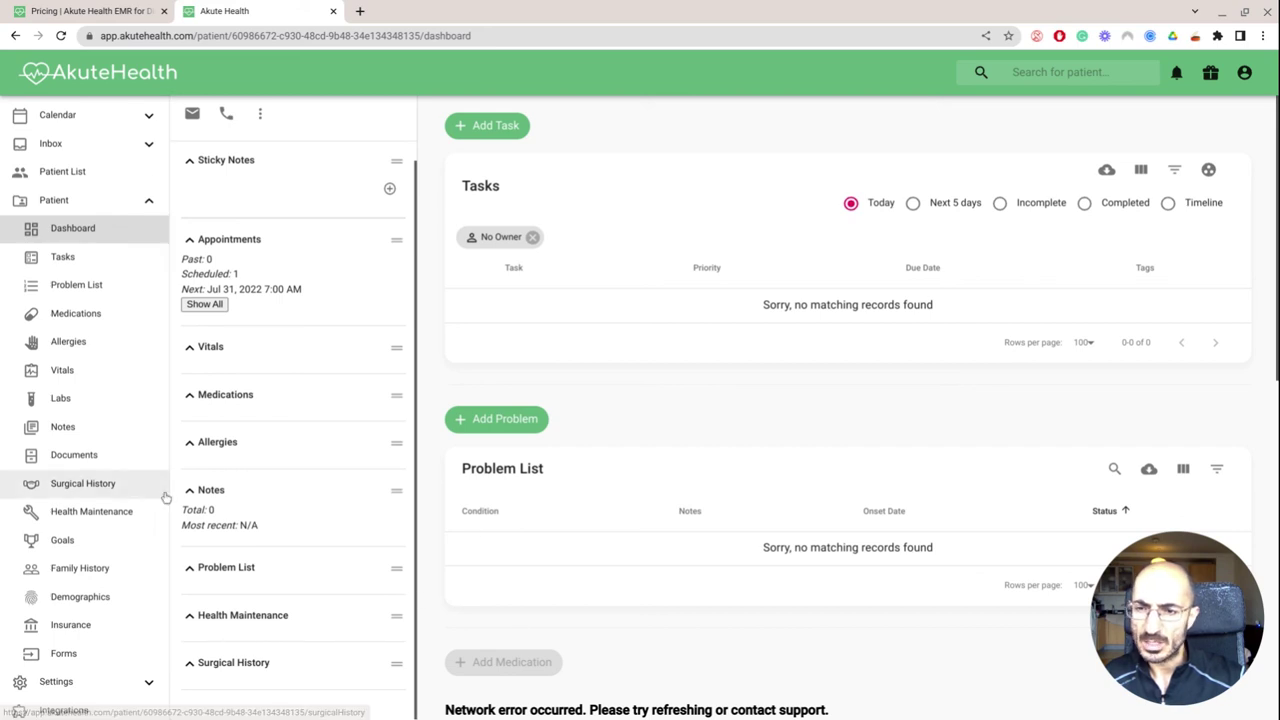
Mark the test patient as Uninsured on the Insurance page and save
click(89, 634)
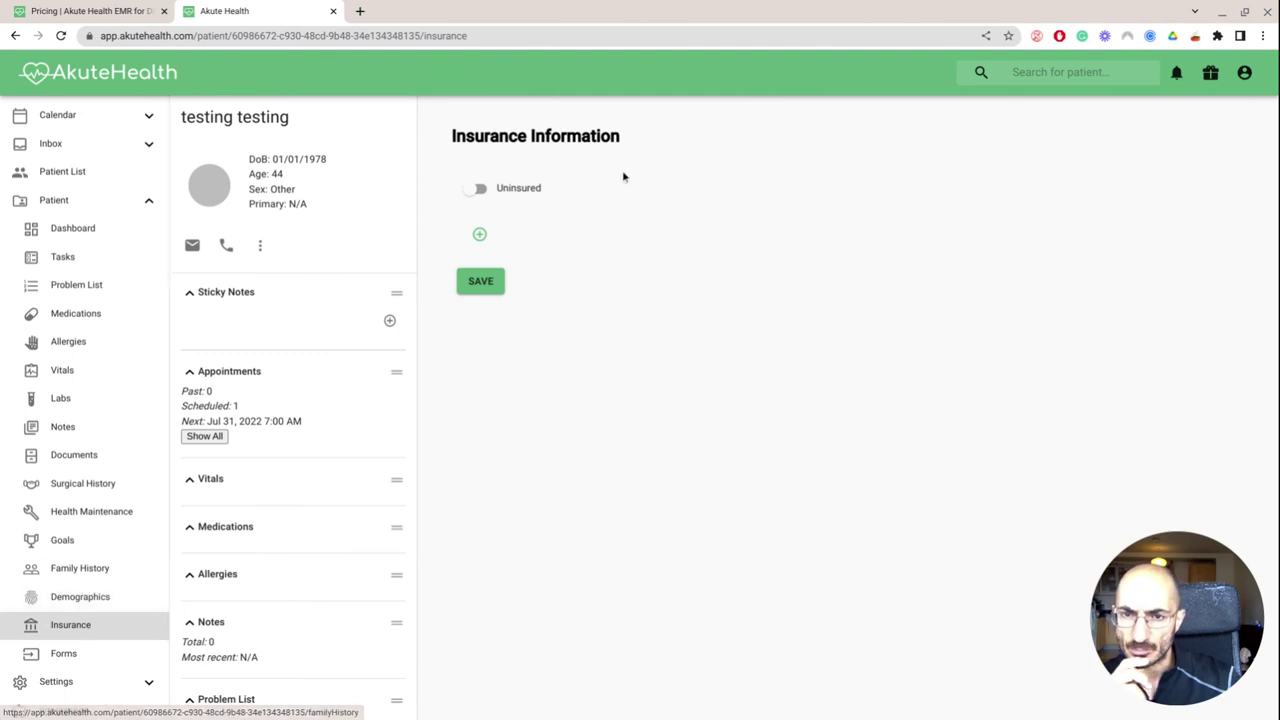
click(462, 193)
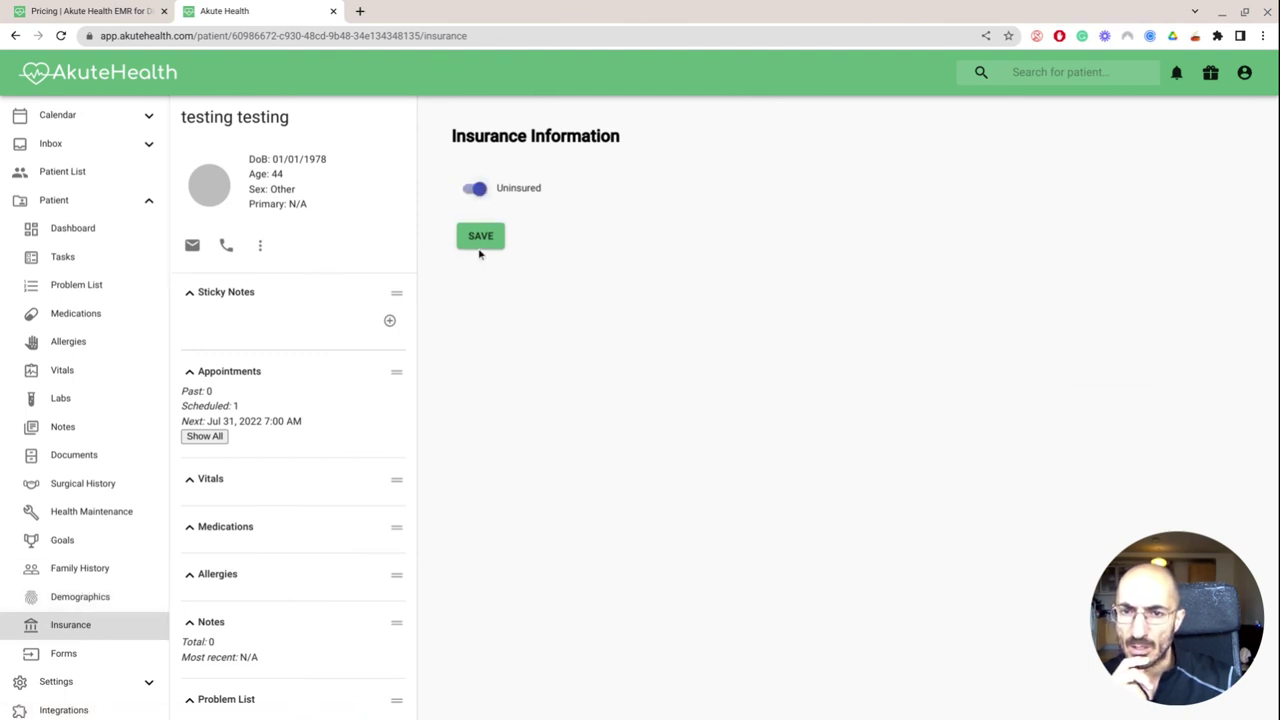
click(480, 241)
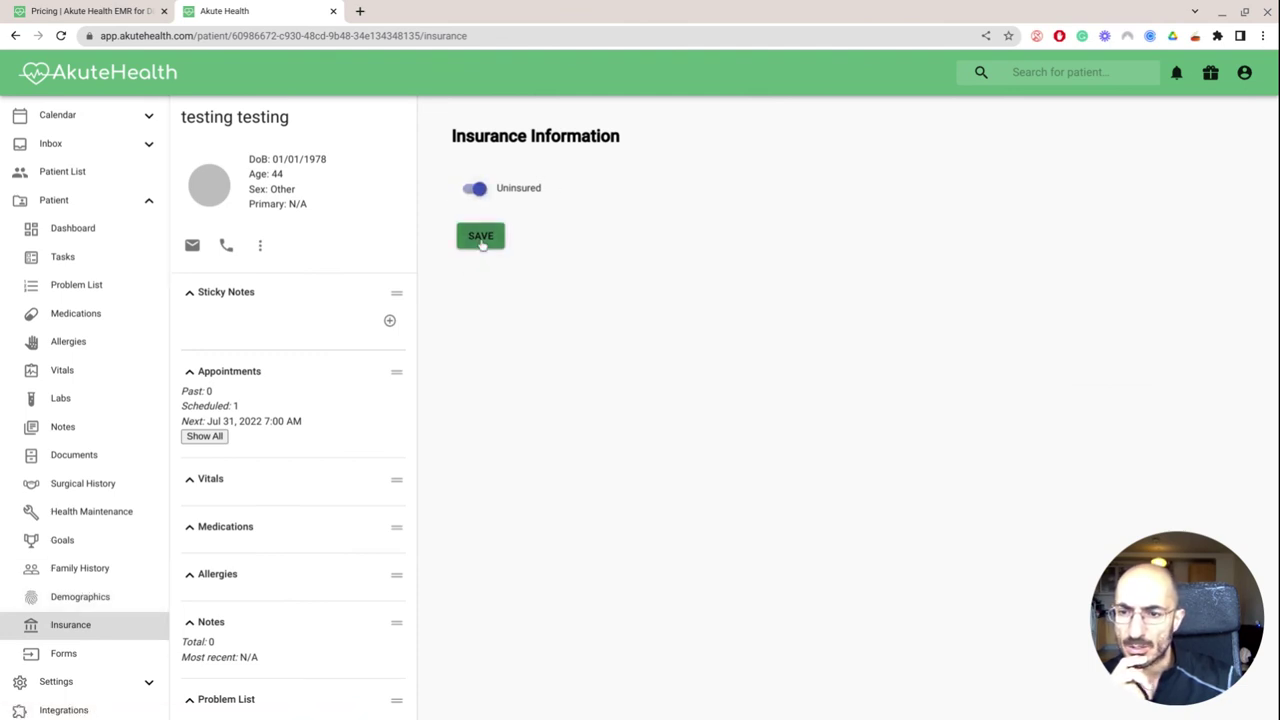
Browse the Demographics, Family History, Allergies, Problem List and Tasks chart sections
click(80, 597)
scroll(631, 385, down, 2)
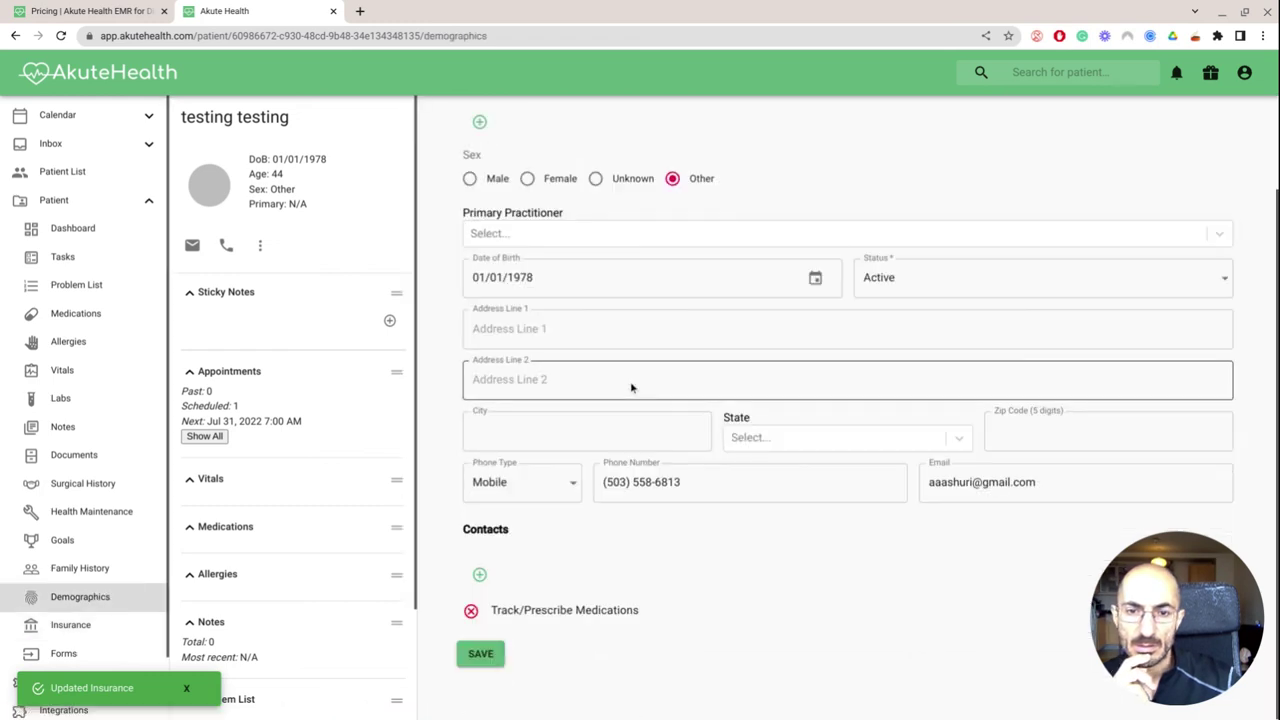
click(100, 569)
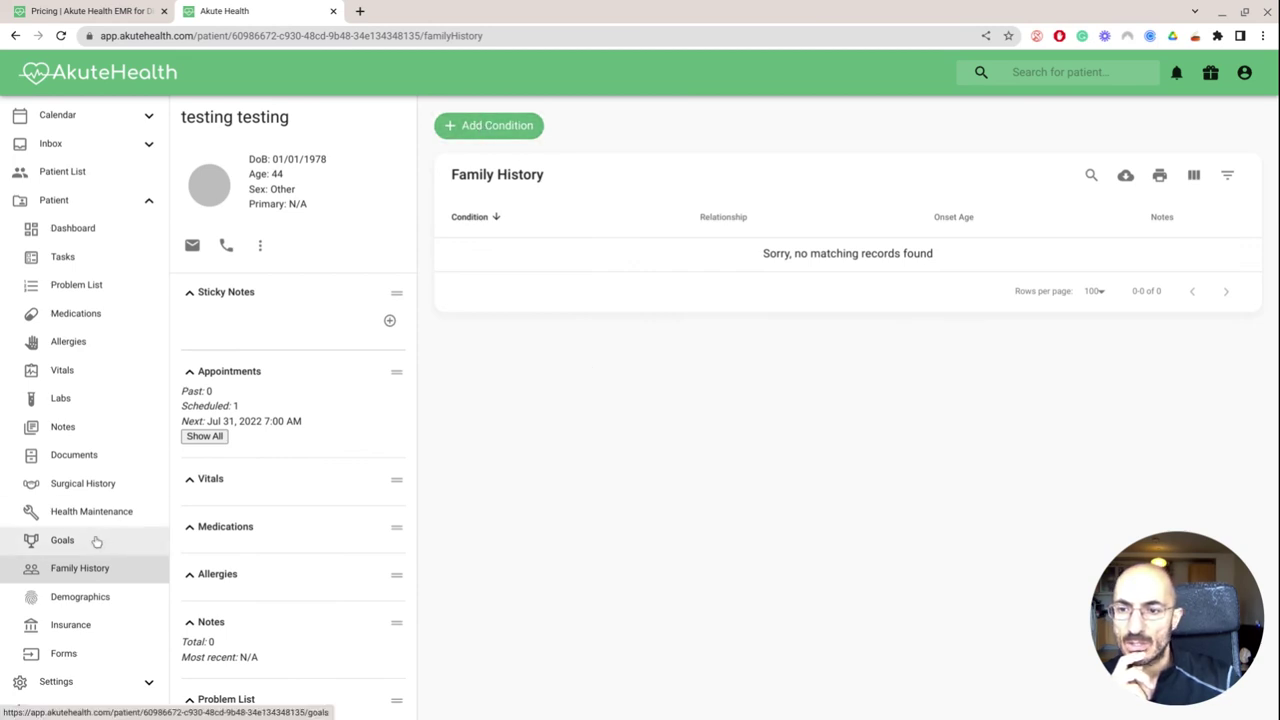
click(88, 345)
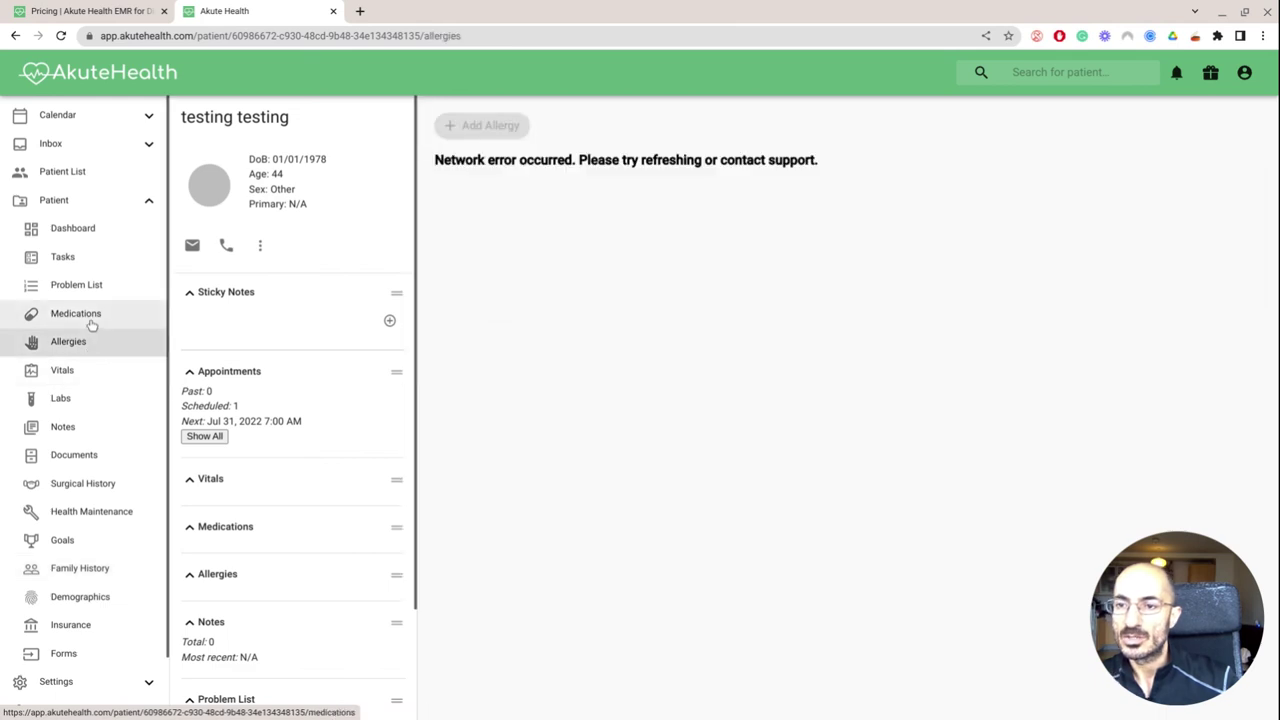
click(91, 286)
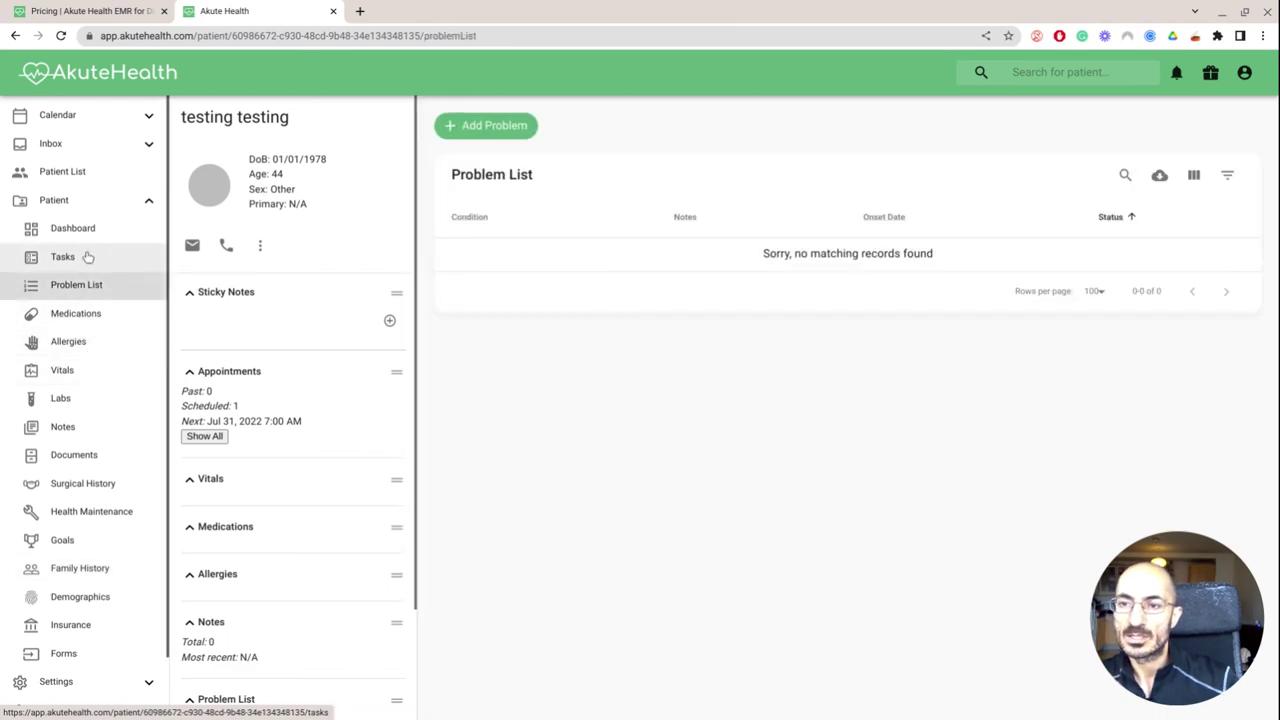
click(88, 257)
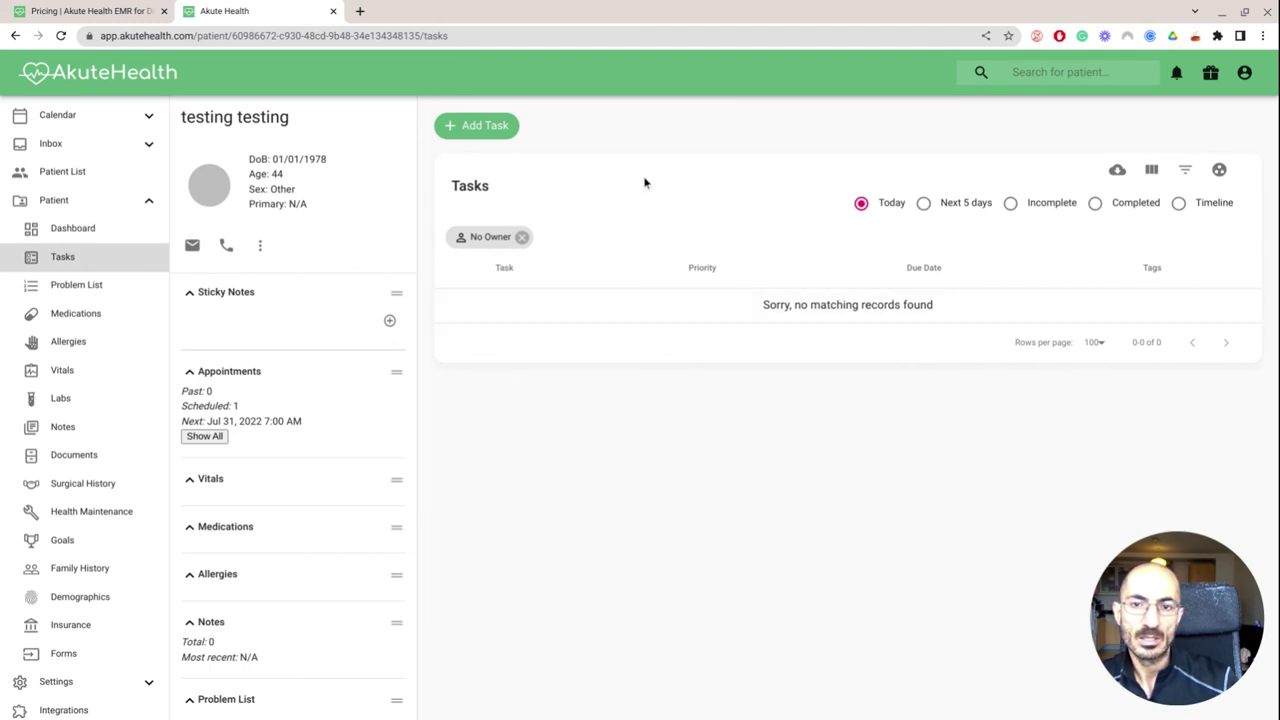
Open a new task form and discard it, returning to the patient's Dashboard
click(486, 128)
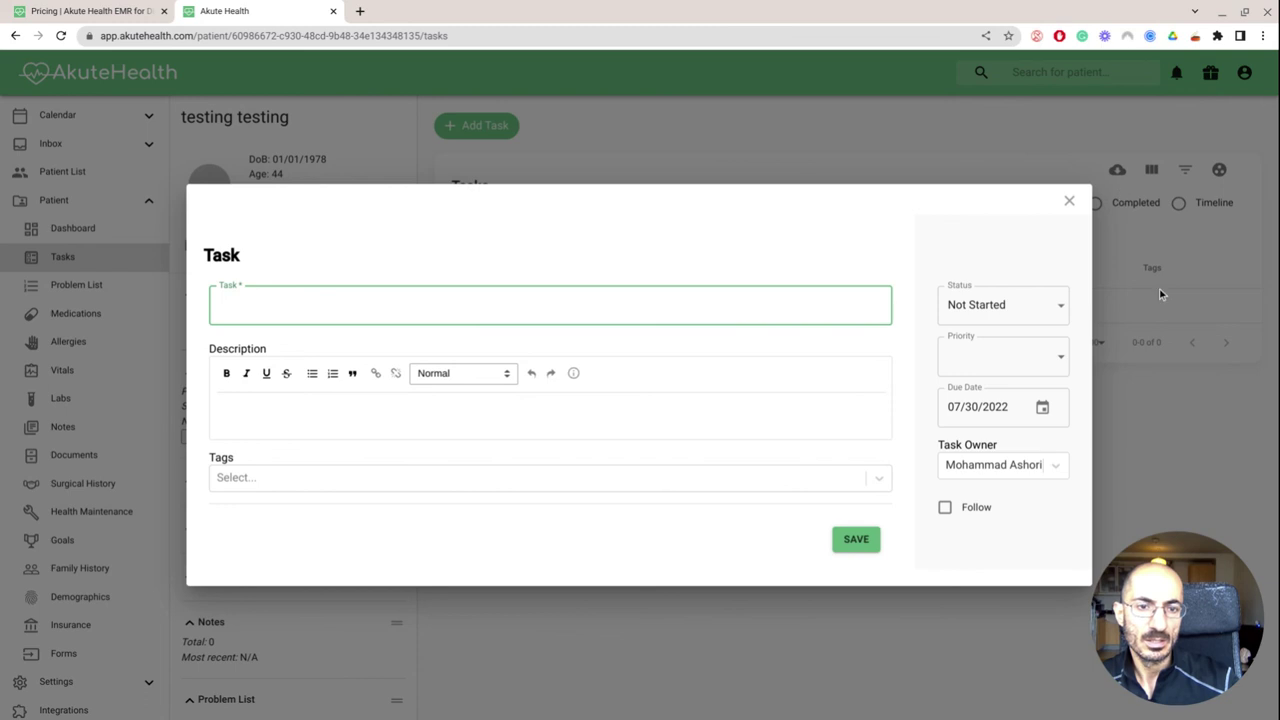
click(1069, 202)
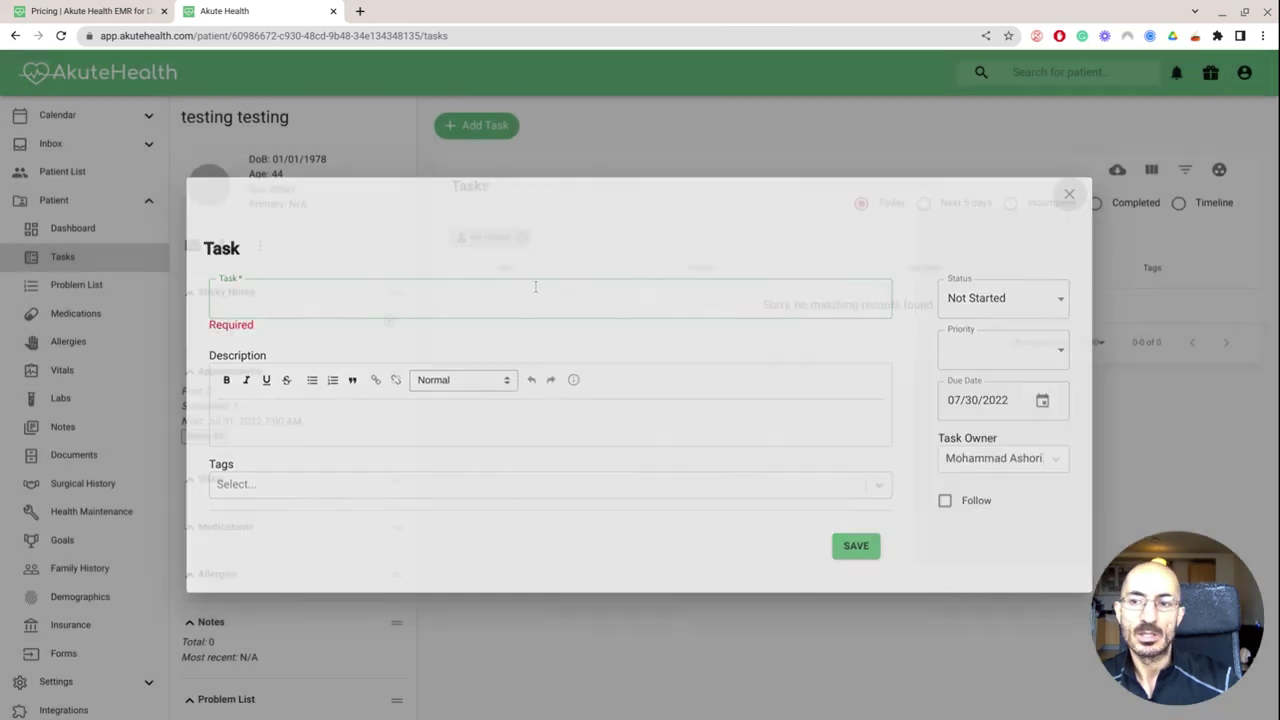
click(73, 228)
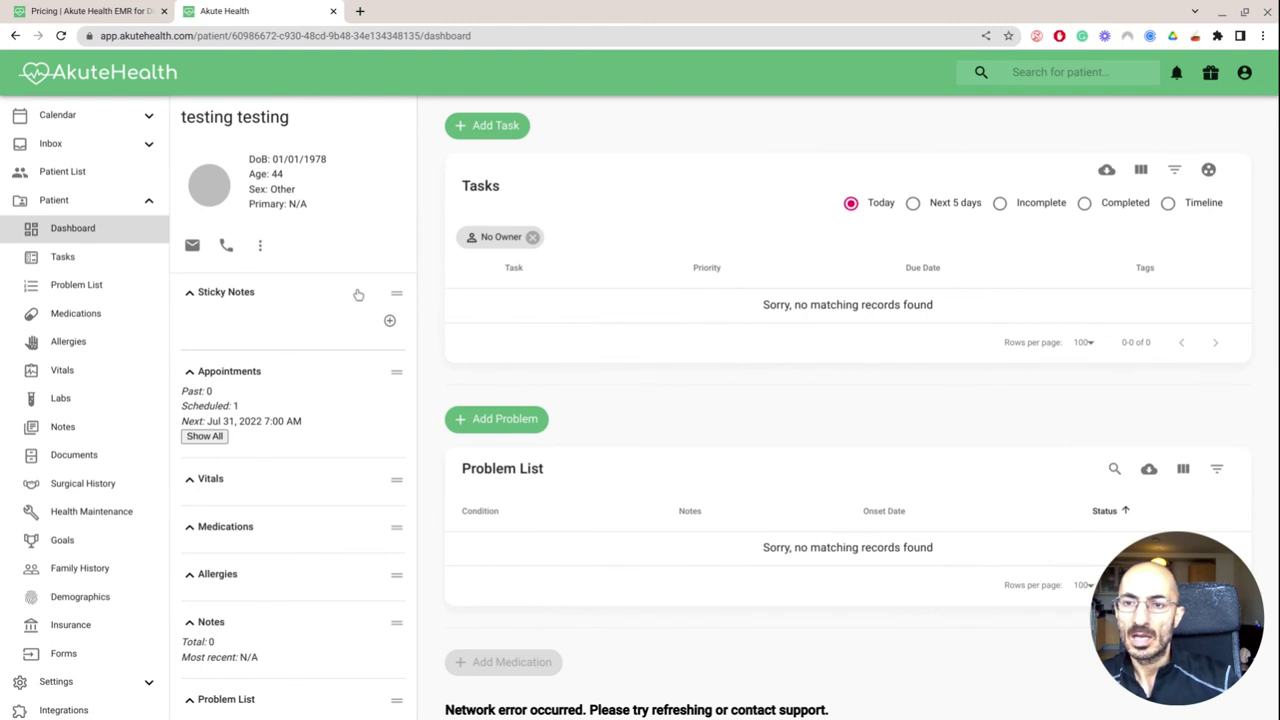
Look through the dashboard sections, then go back to the patient list
scroll(638, 344, down, 6)
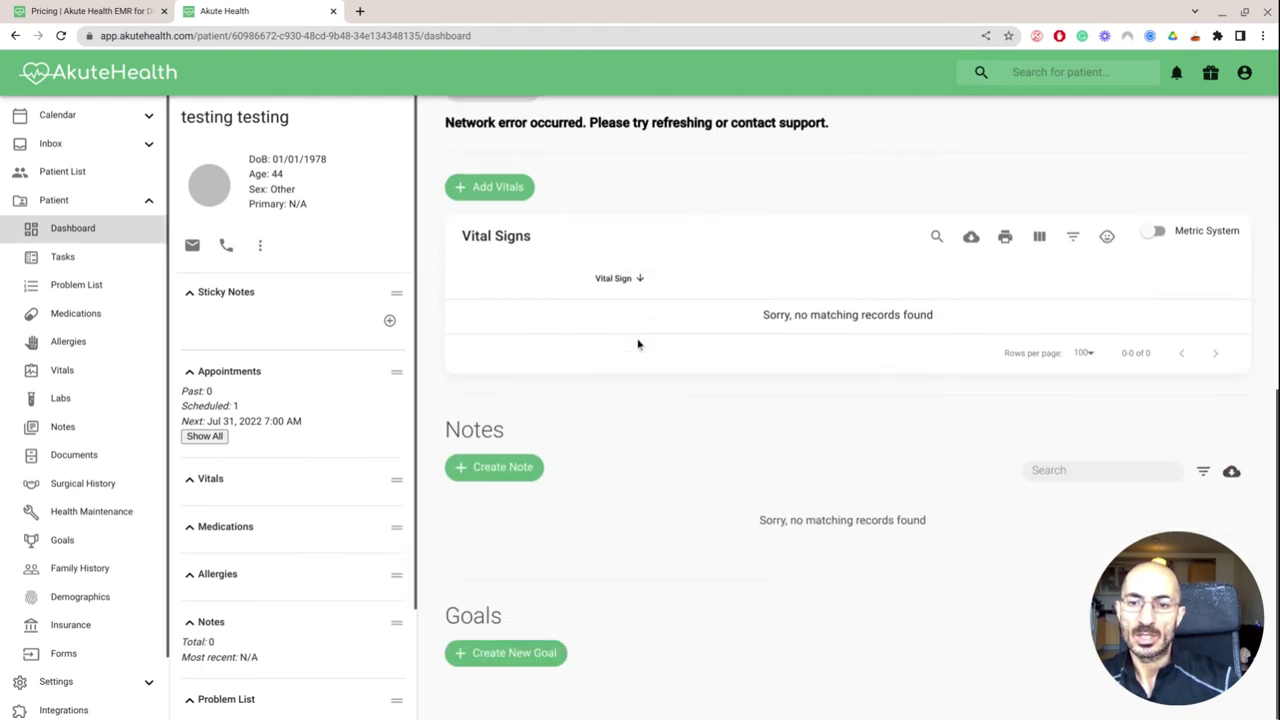
scroll(638, 344, up, 3)
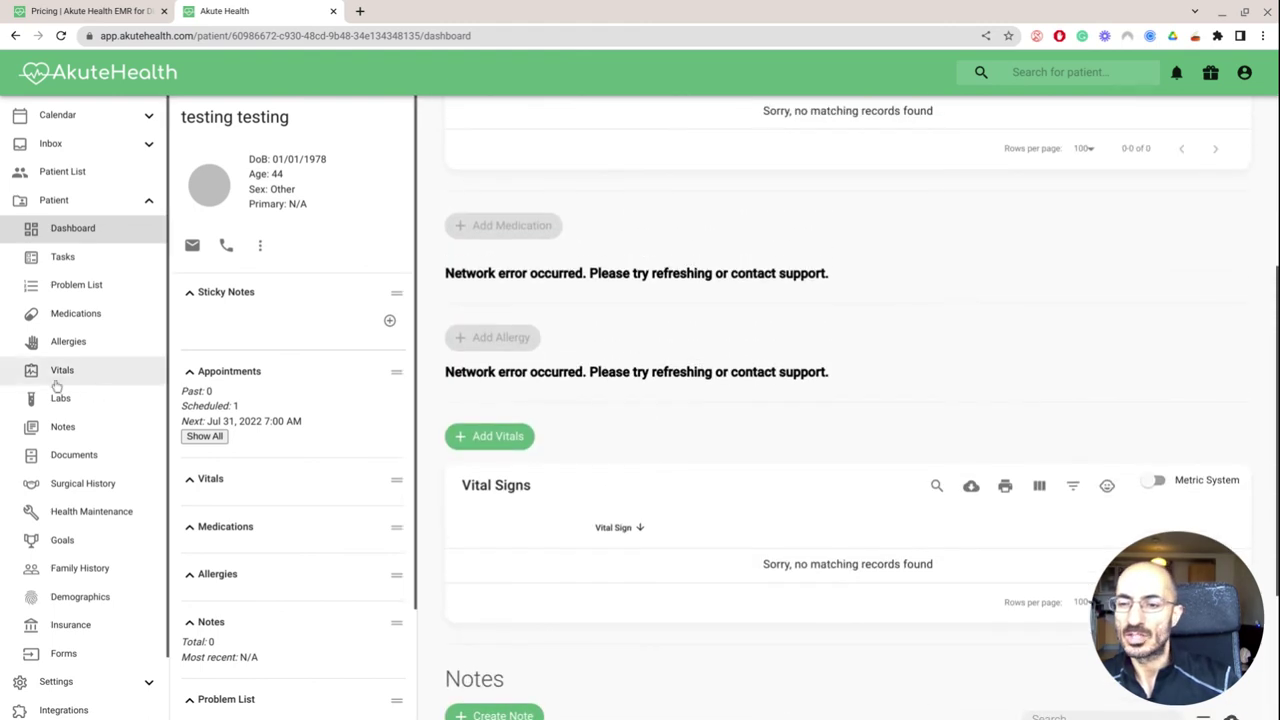
scroll(114, 403, down, 1)
scroll(114, 403, up, 1)
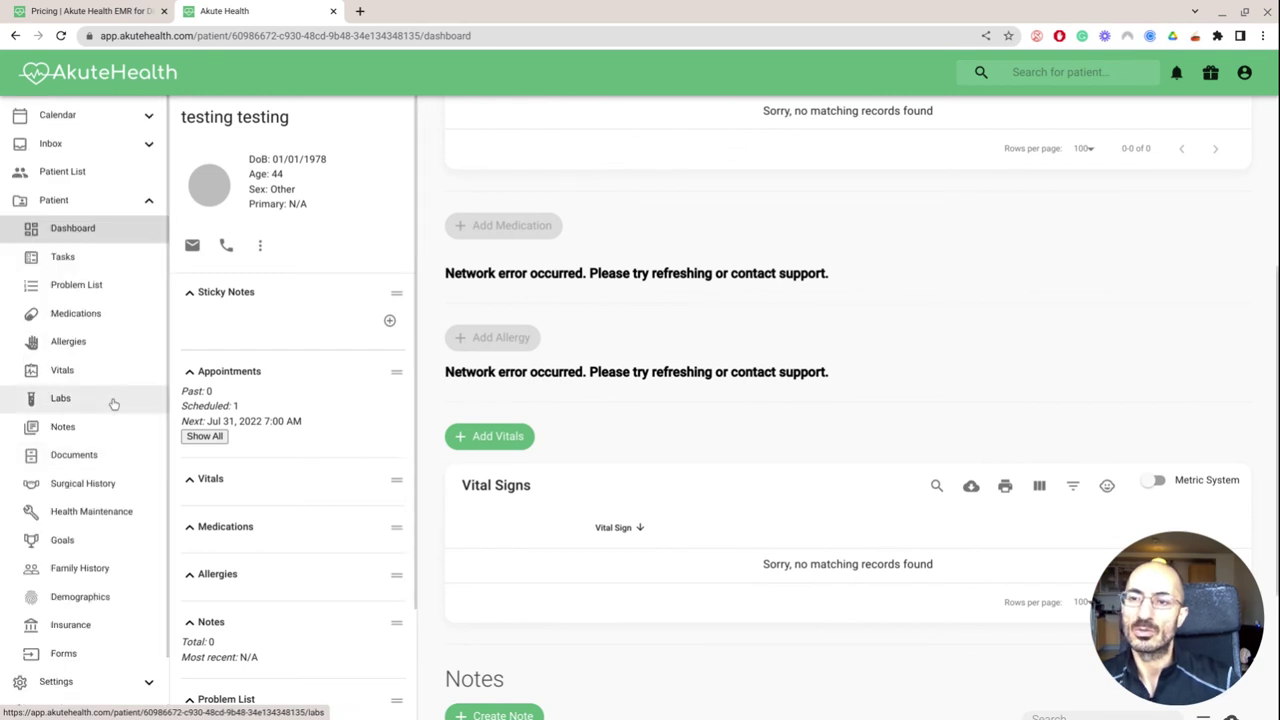
click(85, 173)
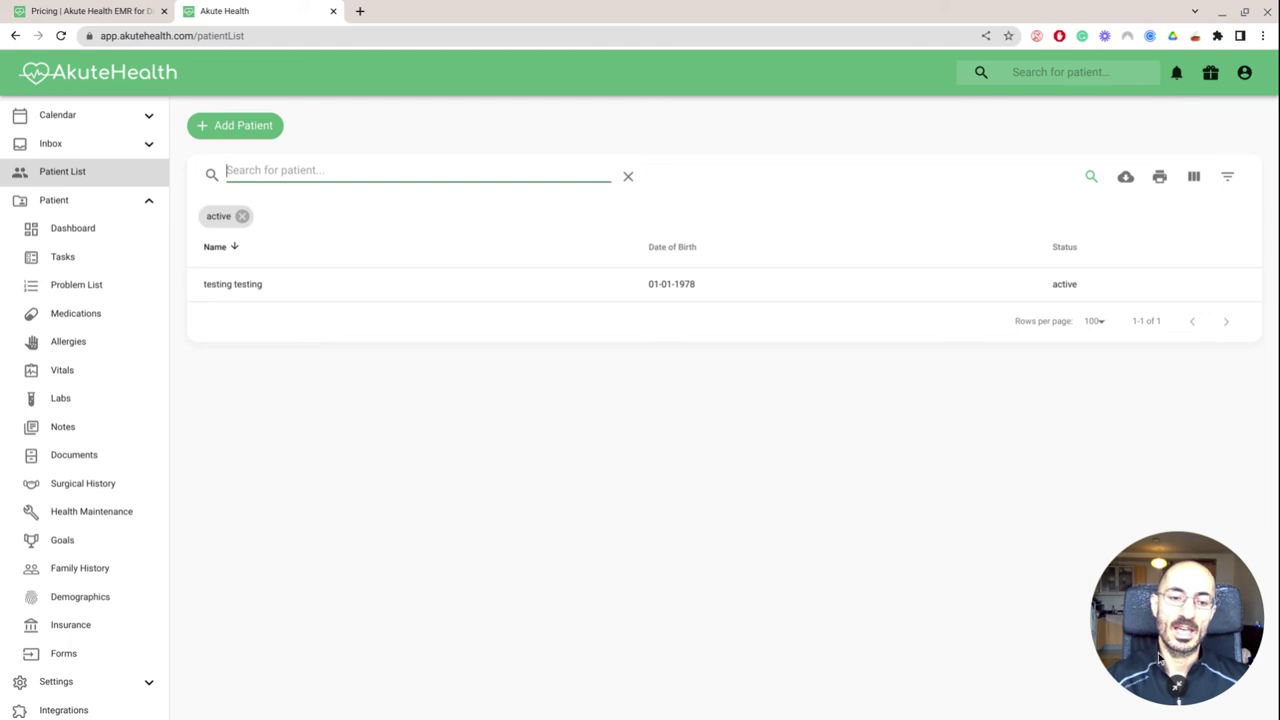
Review the active-patient list showing one active record, born 01-01-1978
mouse_move(1080, 714)
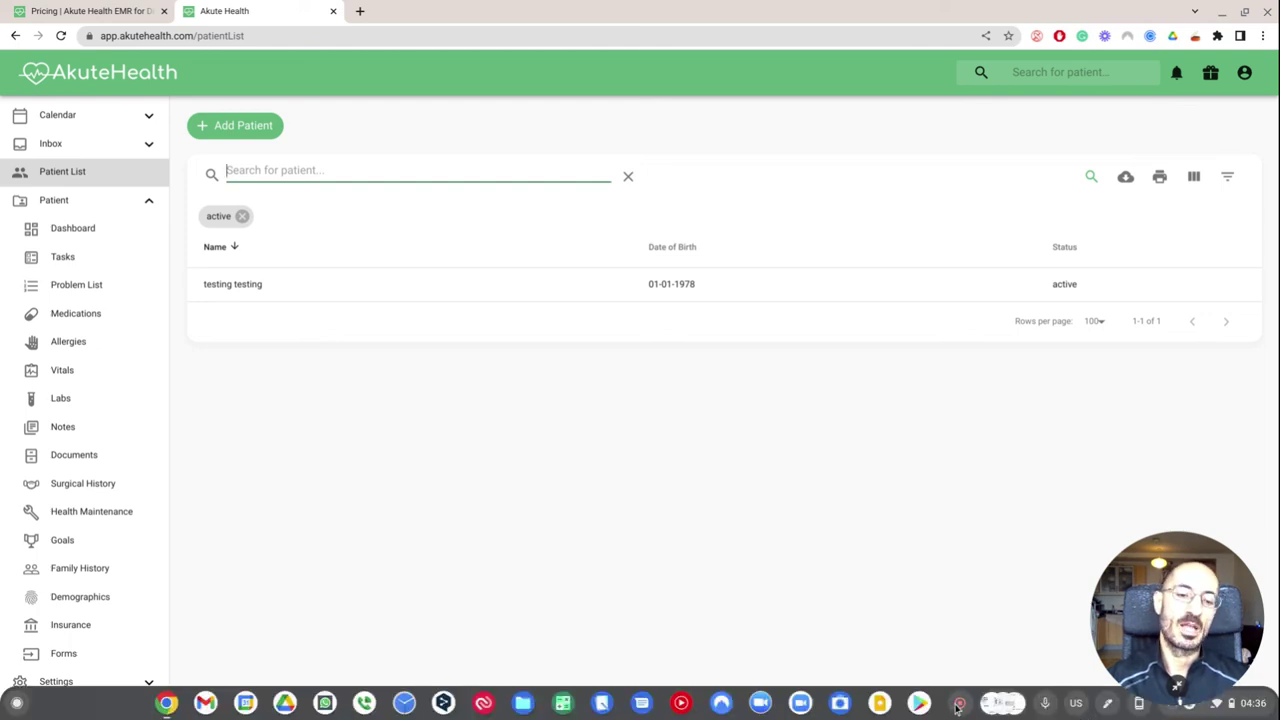